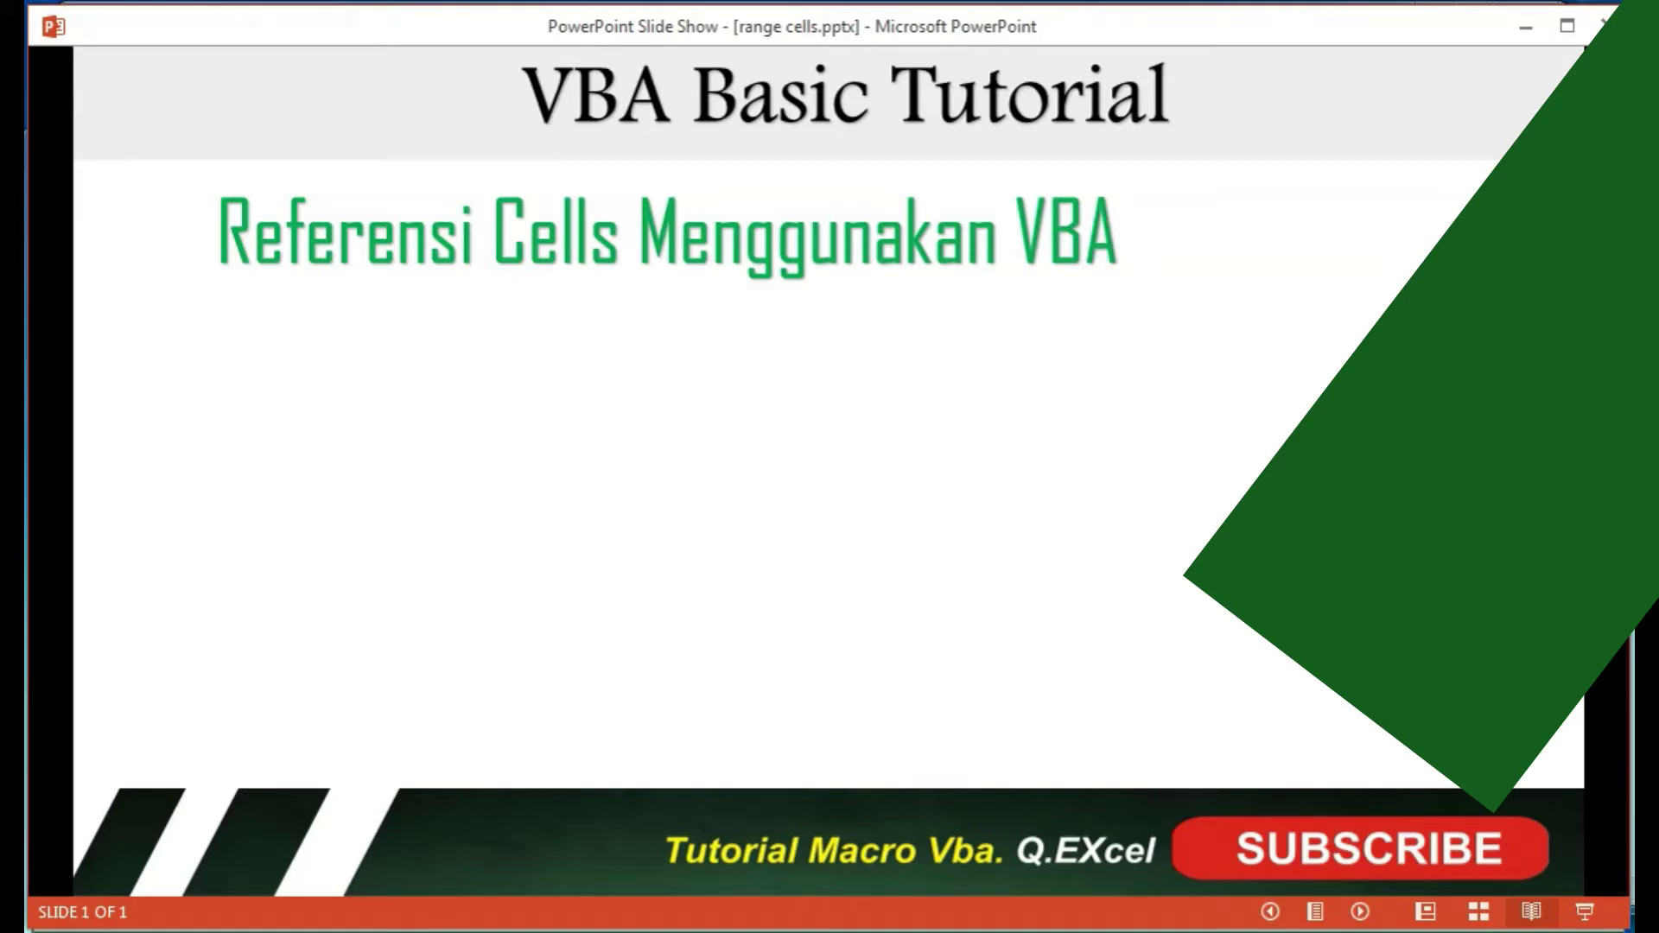
# Reveal the Range and Cells bullets on the VBA cell-referencing slide.
pyautogui.press('Right')
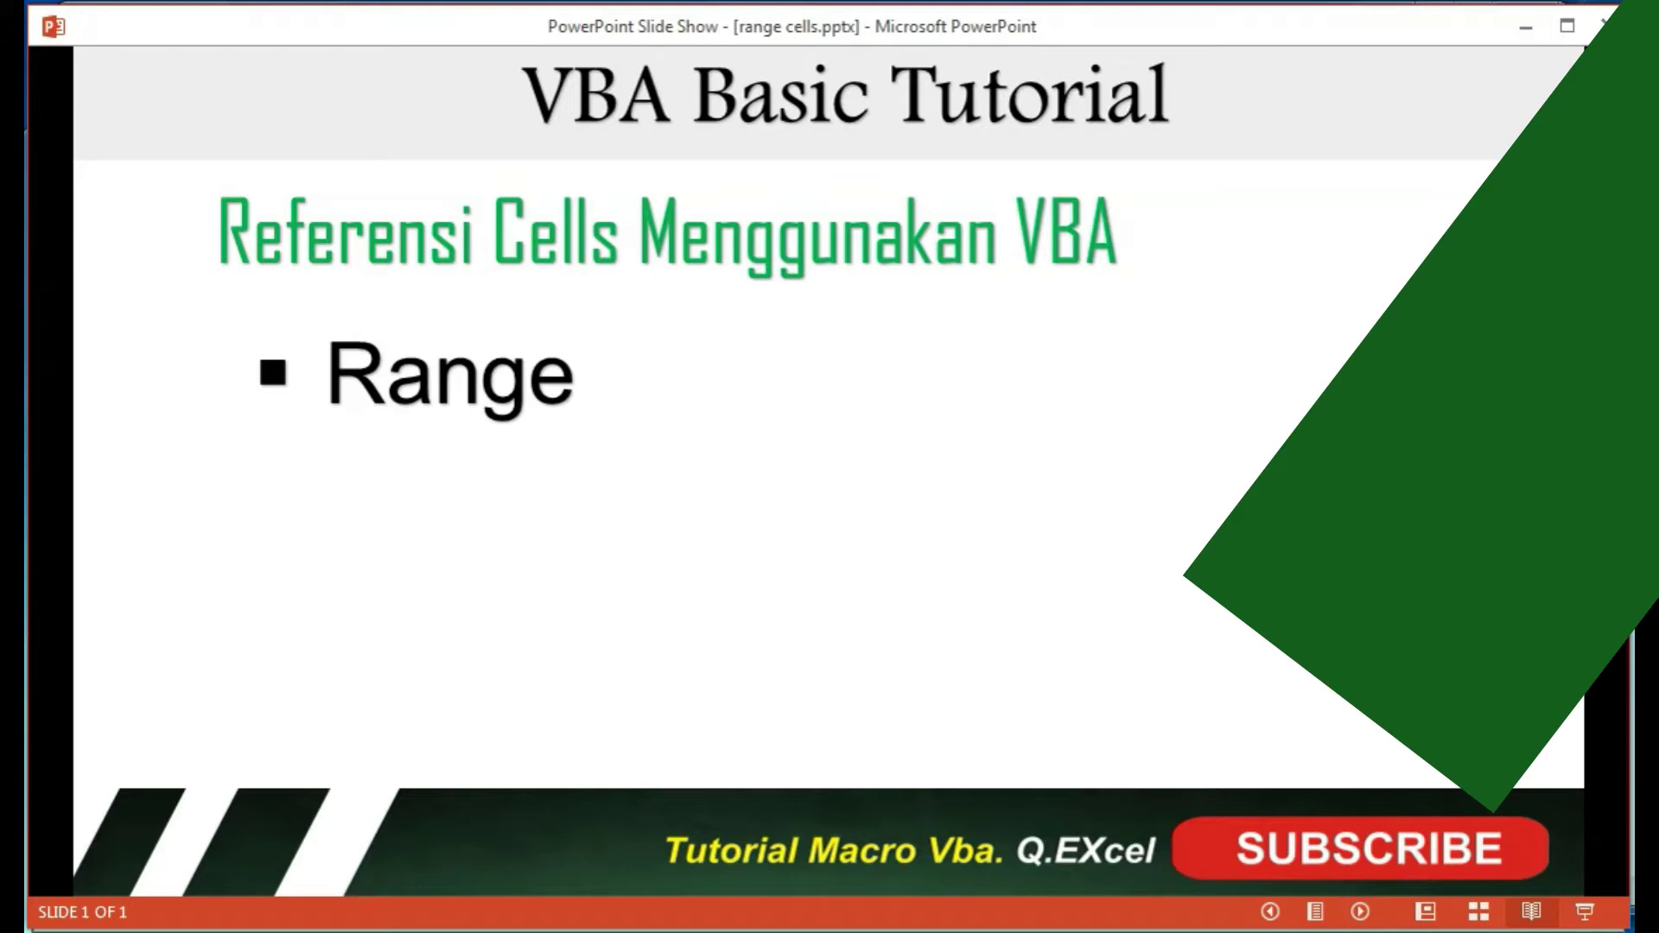
pyautogui.press('Right')
pyautogui.press('Right')
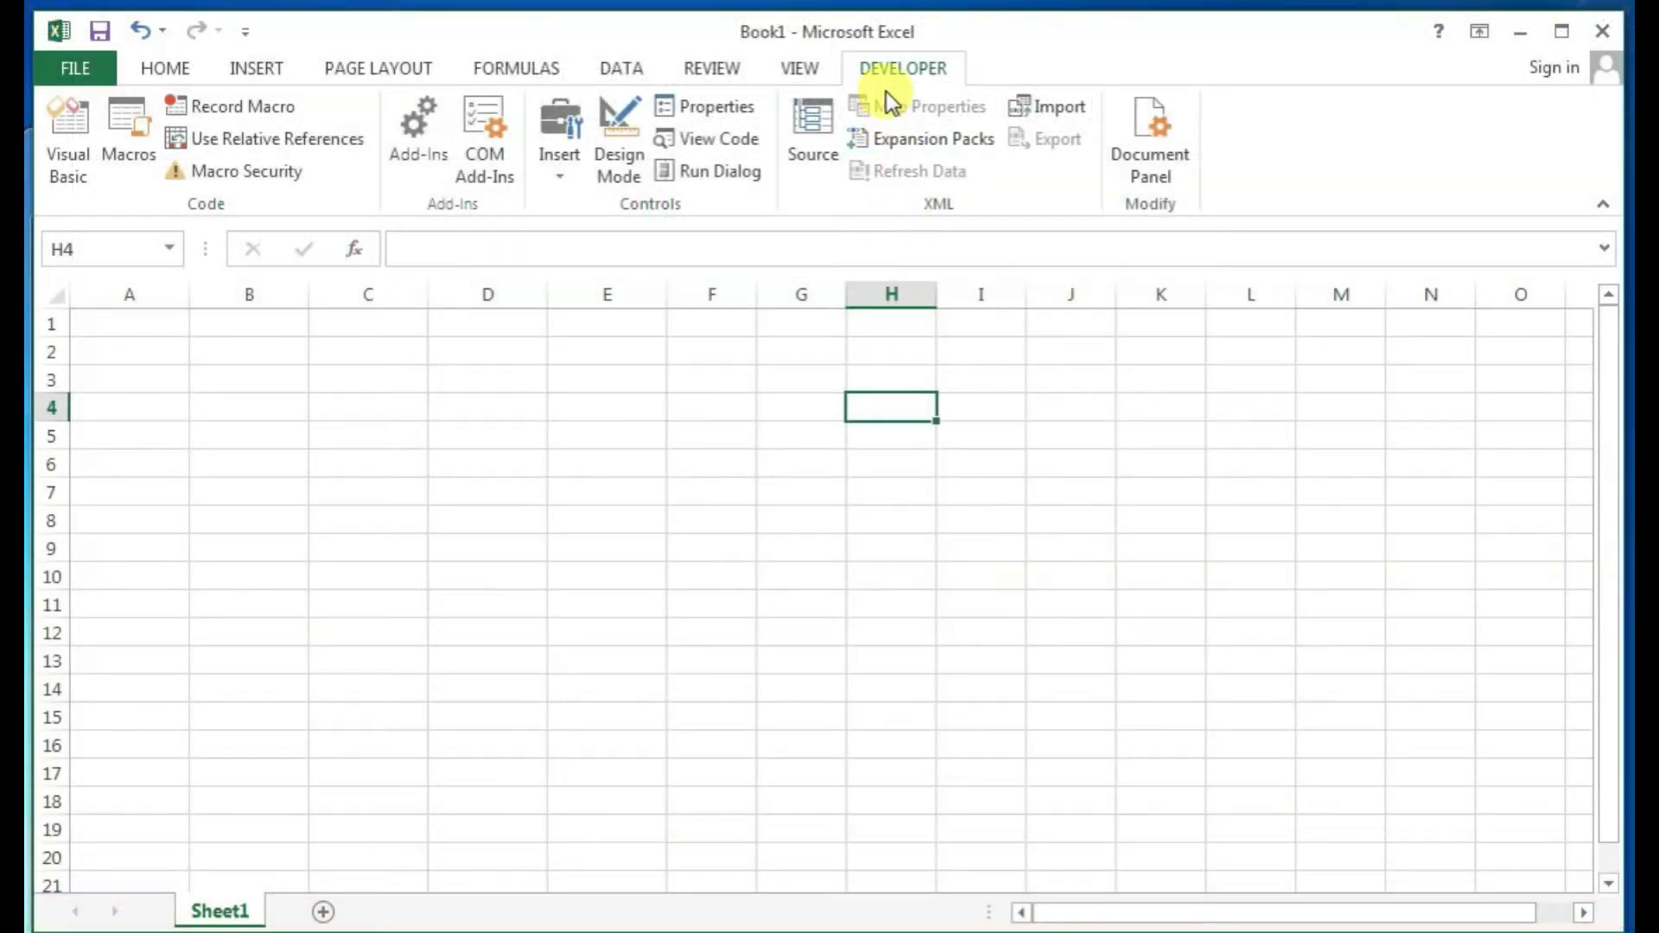
# Open the VBA editor, insert a new module into Book1 and widen the editor window.
pyautogui.click(69, 156)
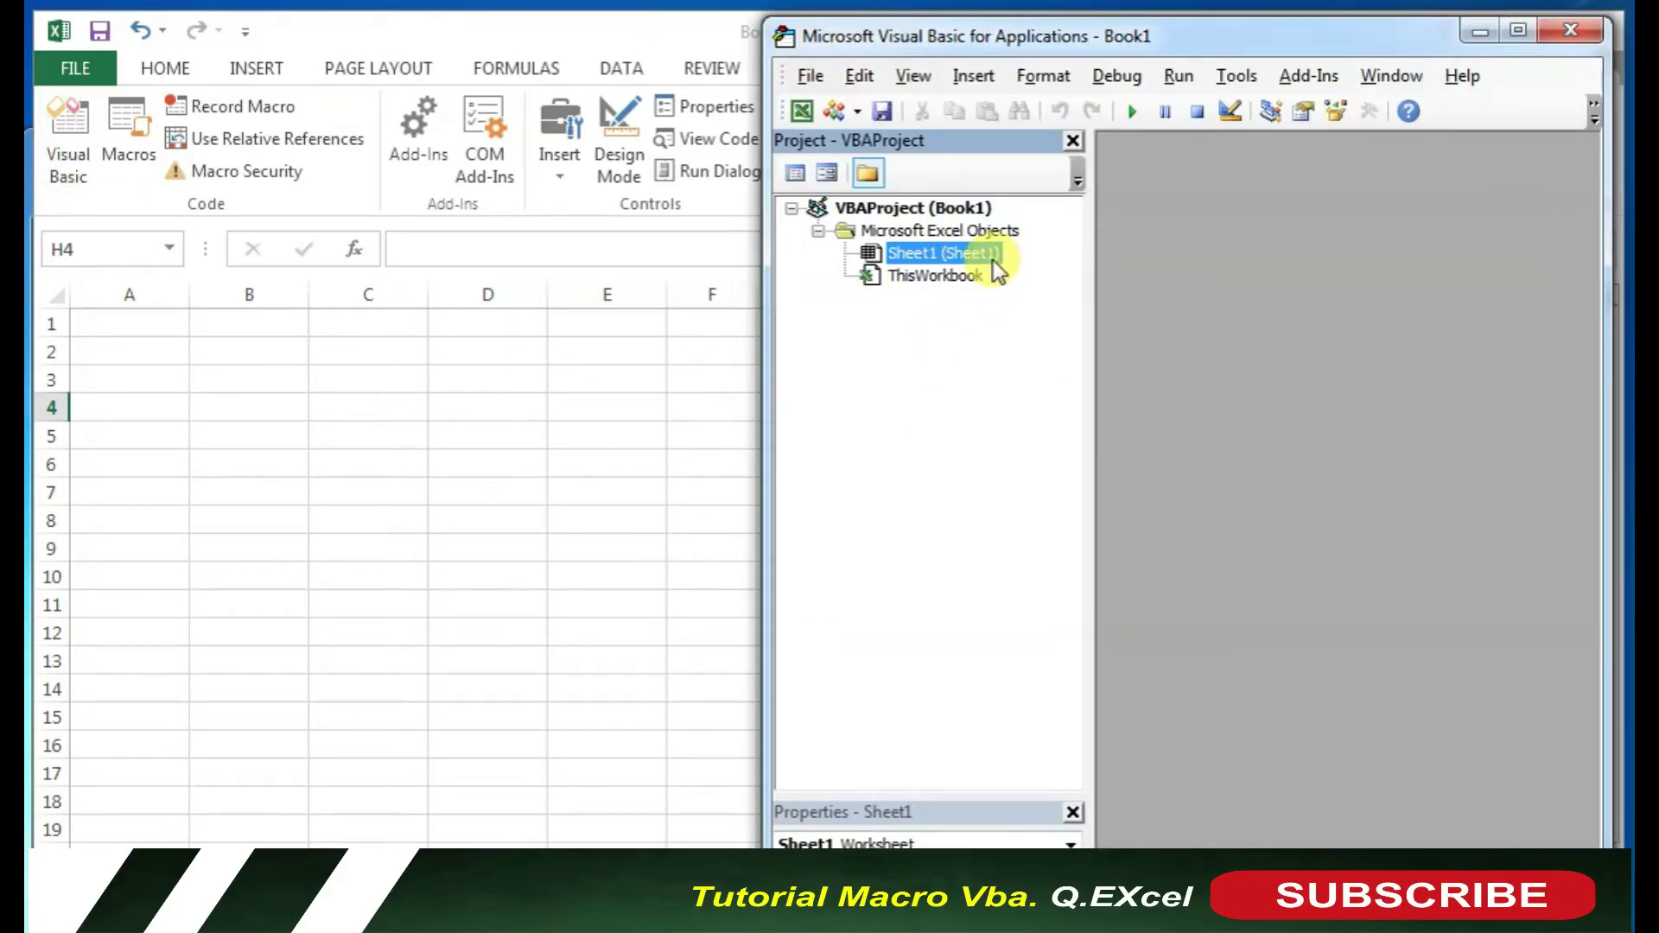
pyautogui.click(858, 116)
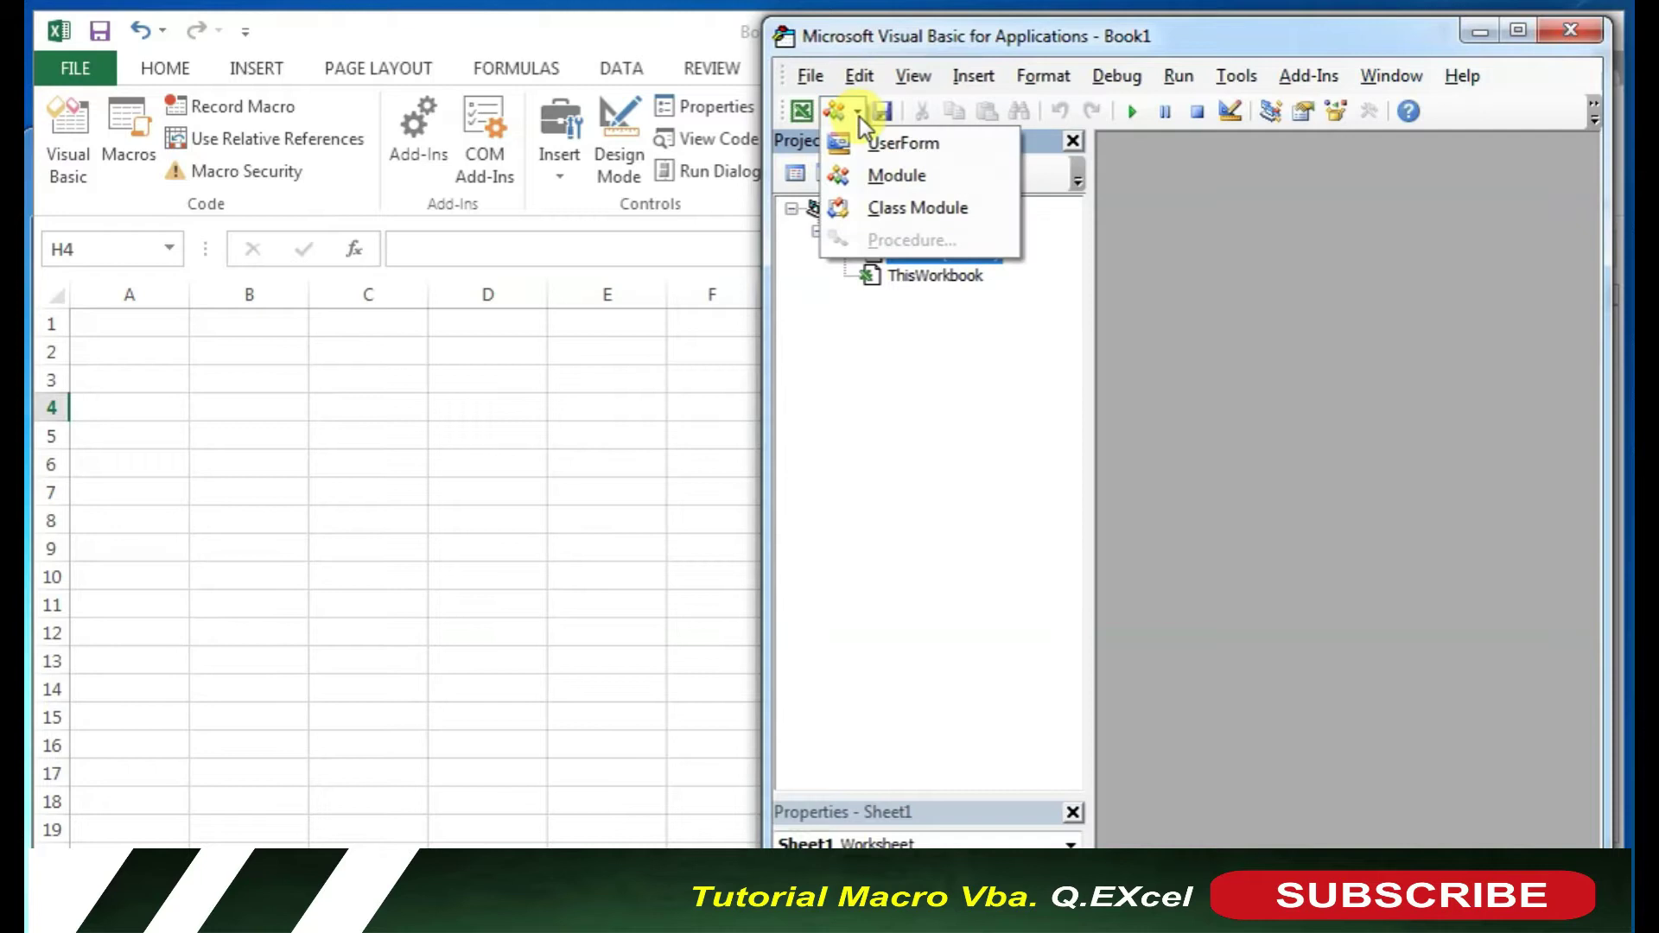
pyautogui.click(883, 173)
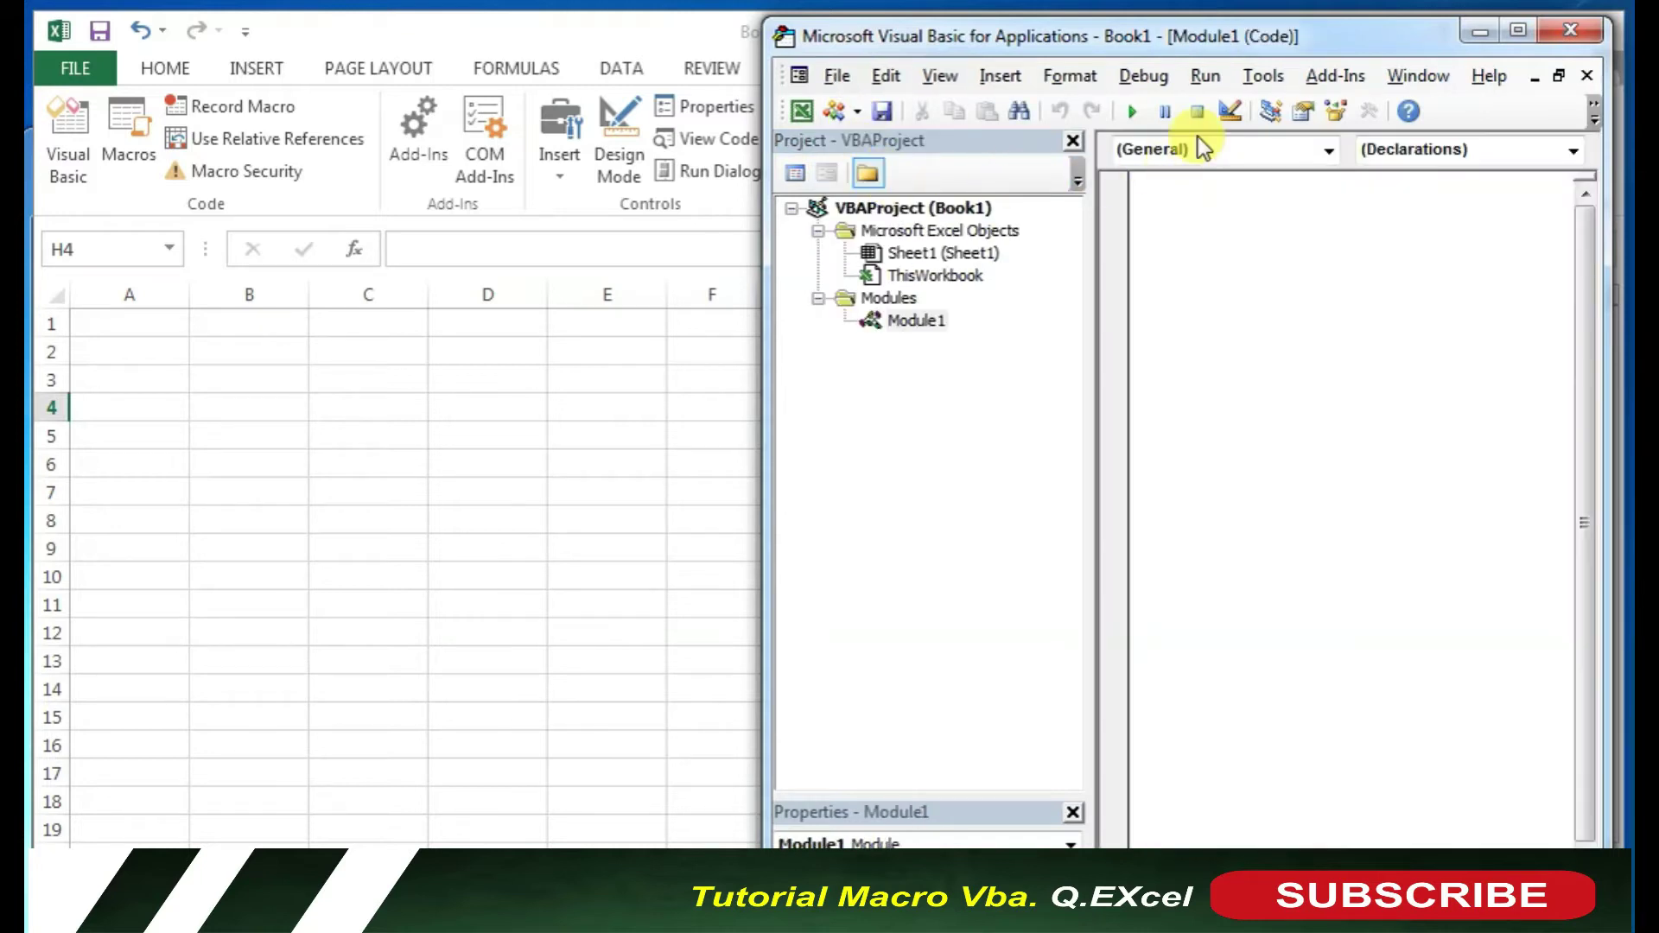
pyautogui.moveTo(1148, 40); pyautogui.dragTo(1095, 53)
pyautogui.moveTo(1512, 285); pyautogui.dragTo(1611, 320)
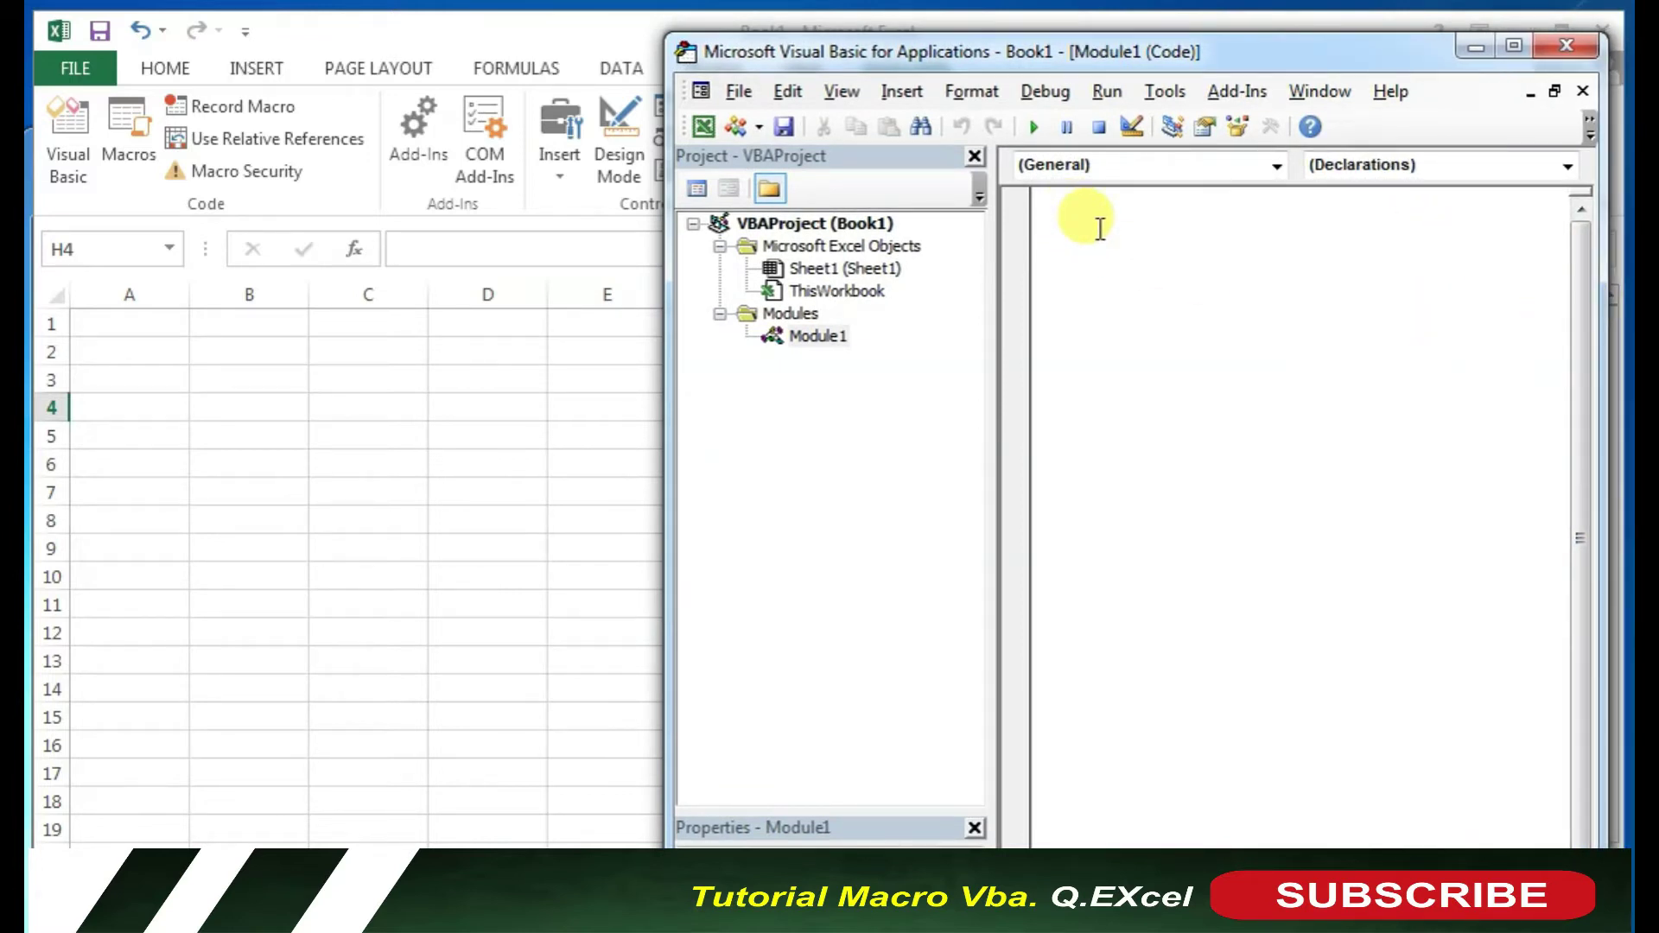
# Type Option Explicit and declare Sub Ref_cell() in Module1.
pyautogui.write('opt')
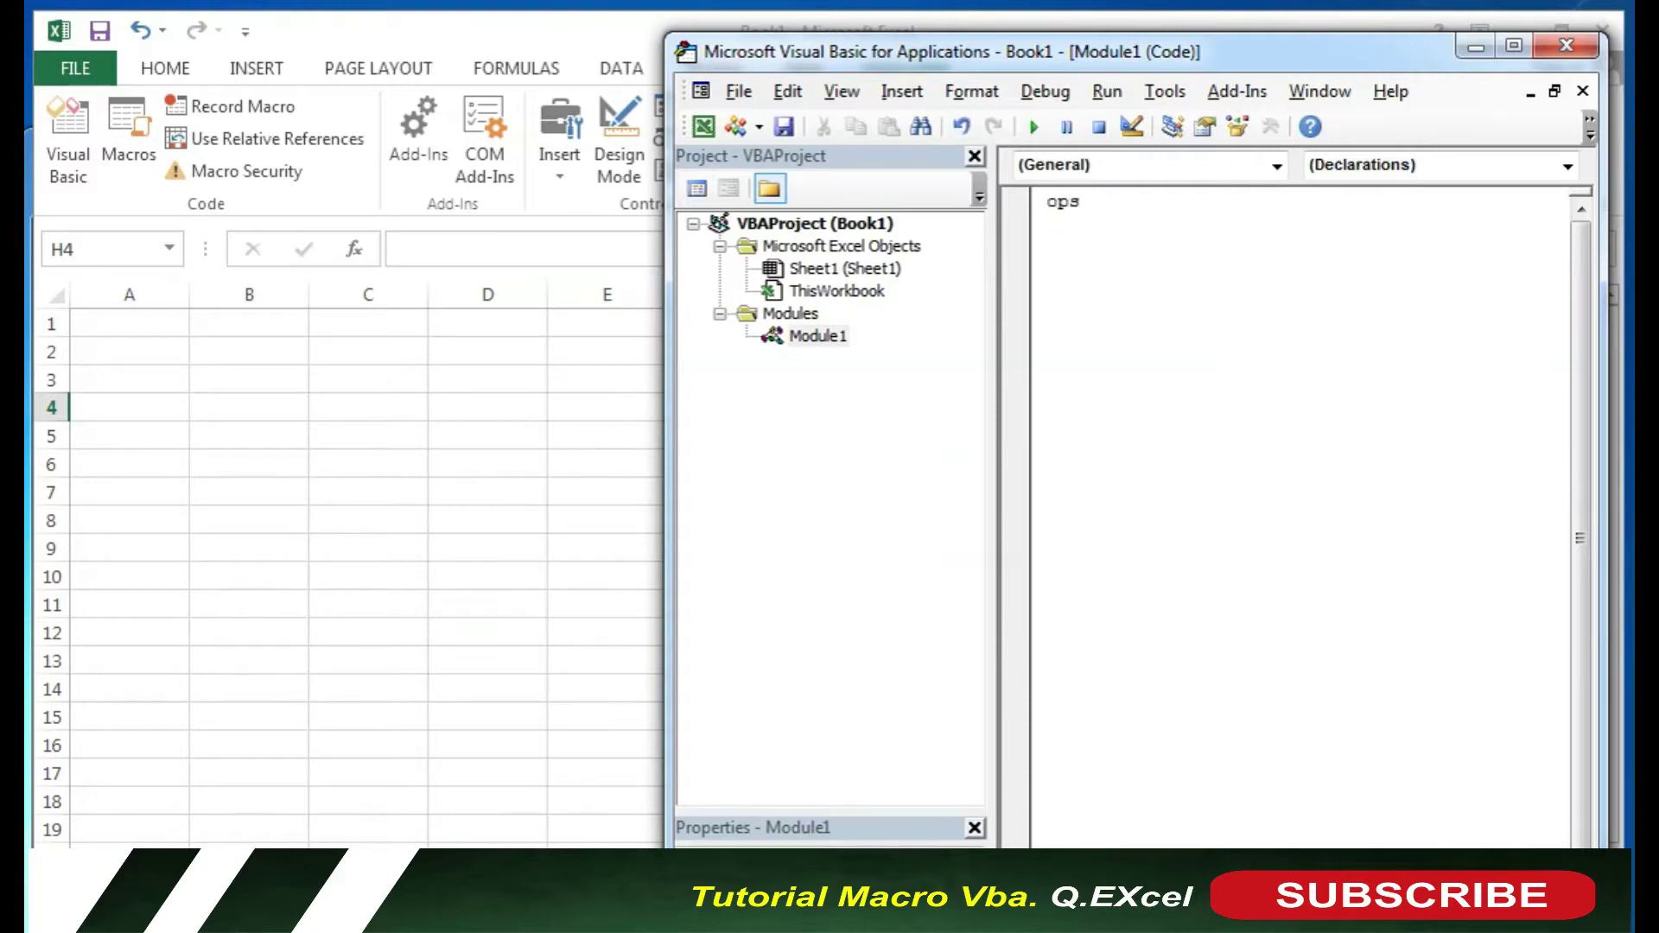
pyautogui.write('ion ex')
pyautogui.press('BackSpace')
pyautogui.write('x')
pyautogui.write('plicit')
pyautogui.press('Return')
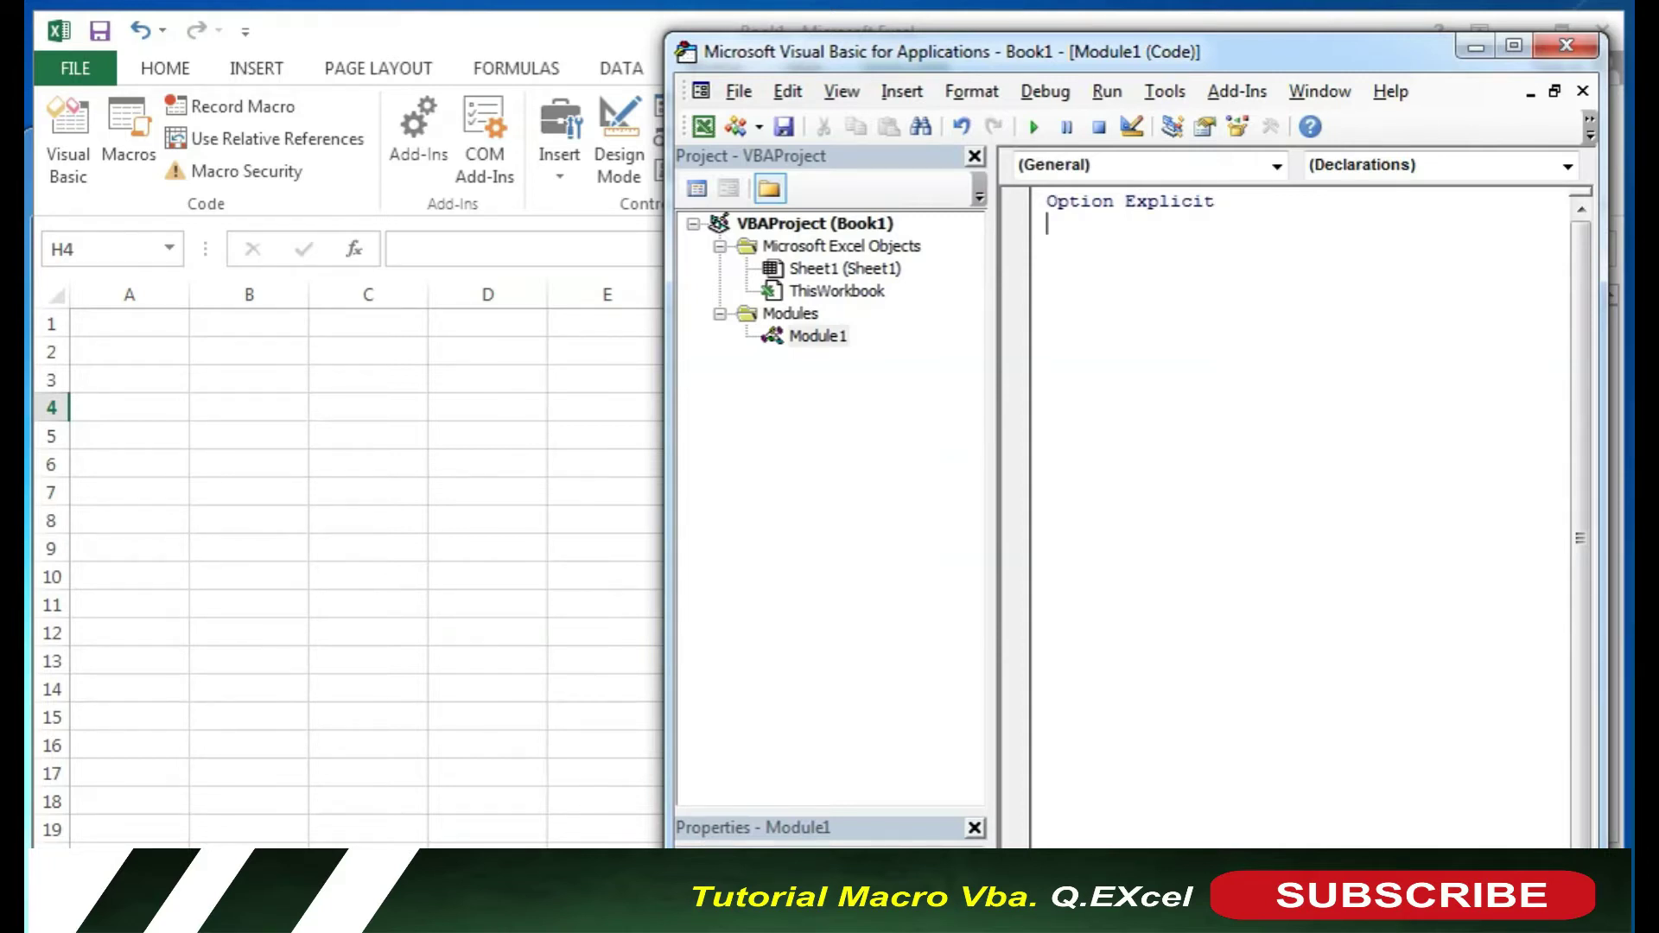
pyautogui.write('sub')
pyautogui.write(' Ref_cell()')
# Write Range("A1").Value = "Baris Ke1" inside the Ref_cell procedure.
pyautogui.press('Return')
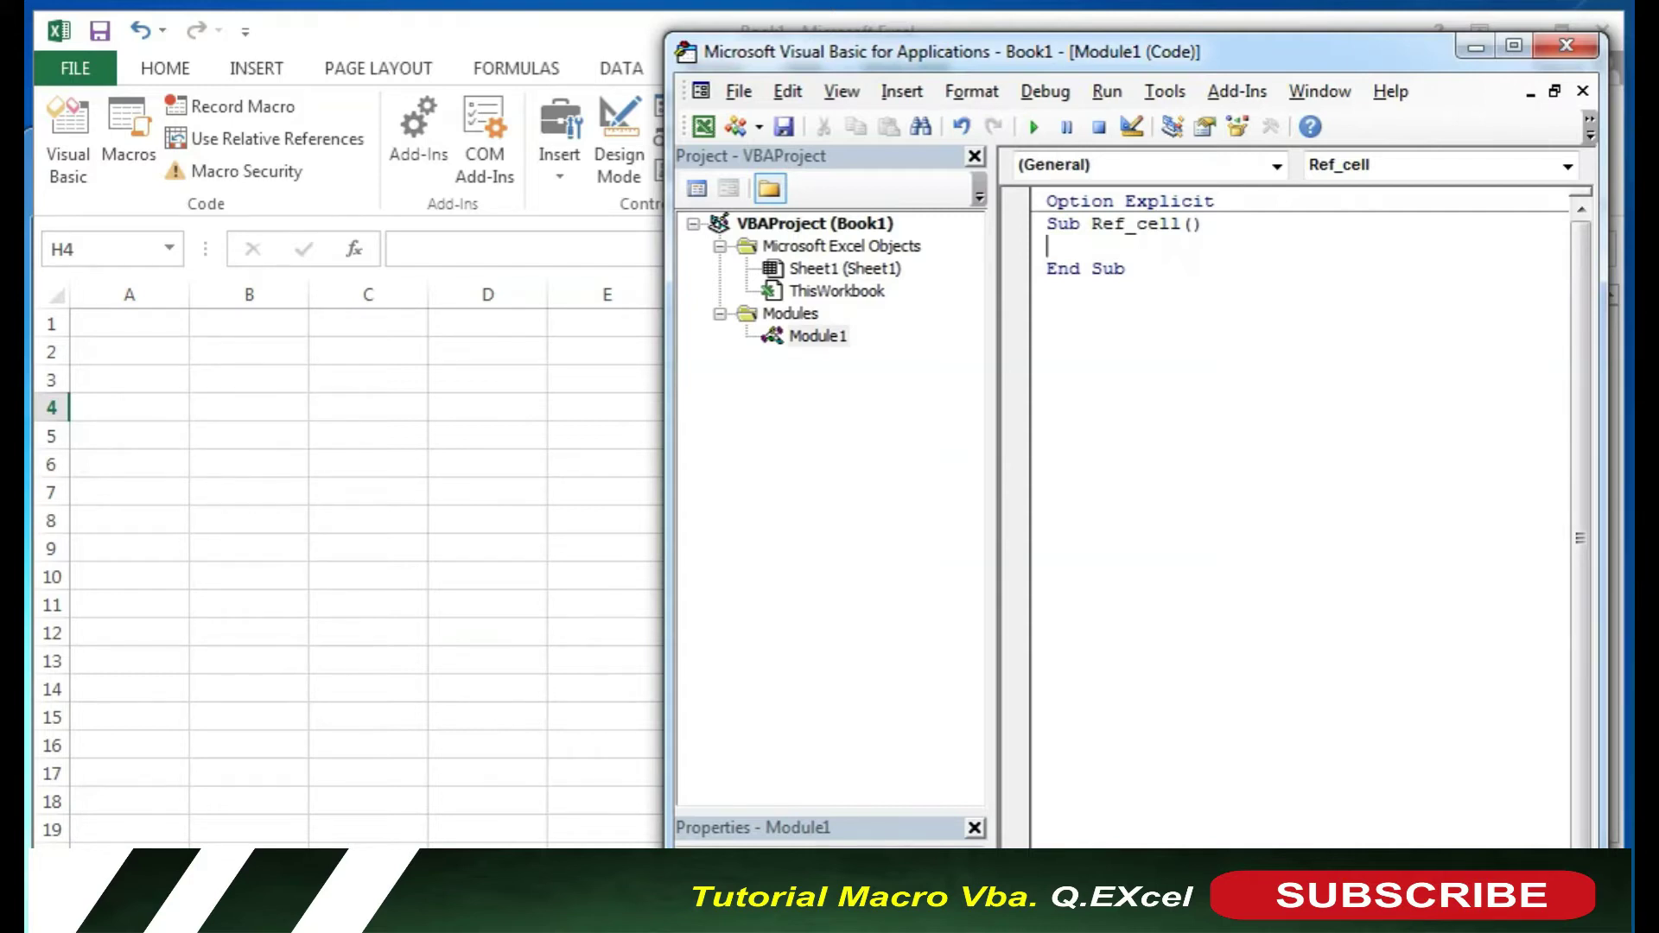
pyautogui.write('range')
pyautogui.write('("")')
pyautogui.press('Left')
pyautogui.press('Left')
pyautogui.write('A1')
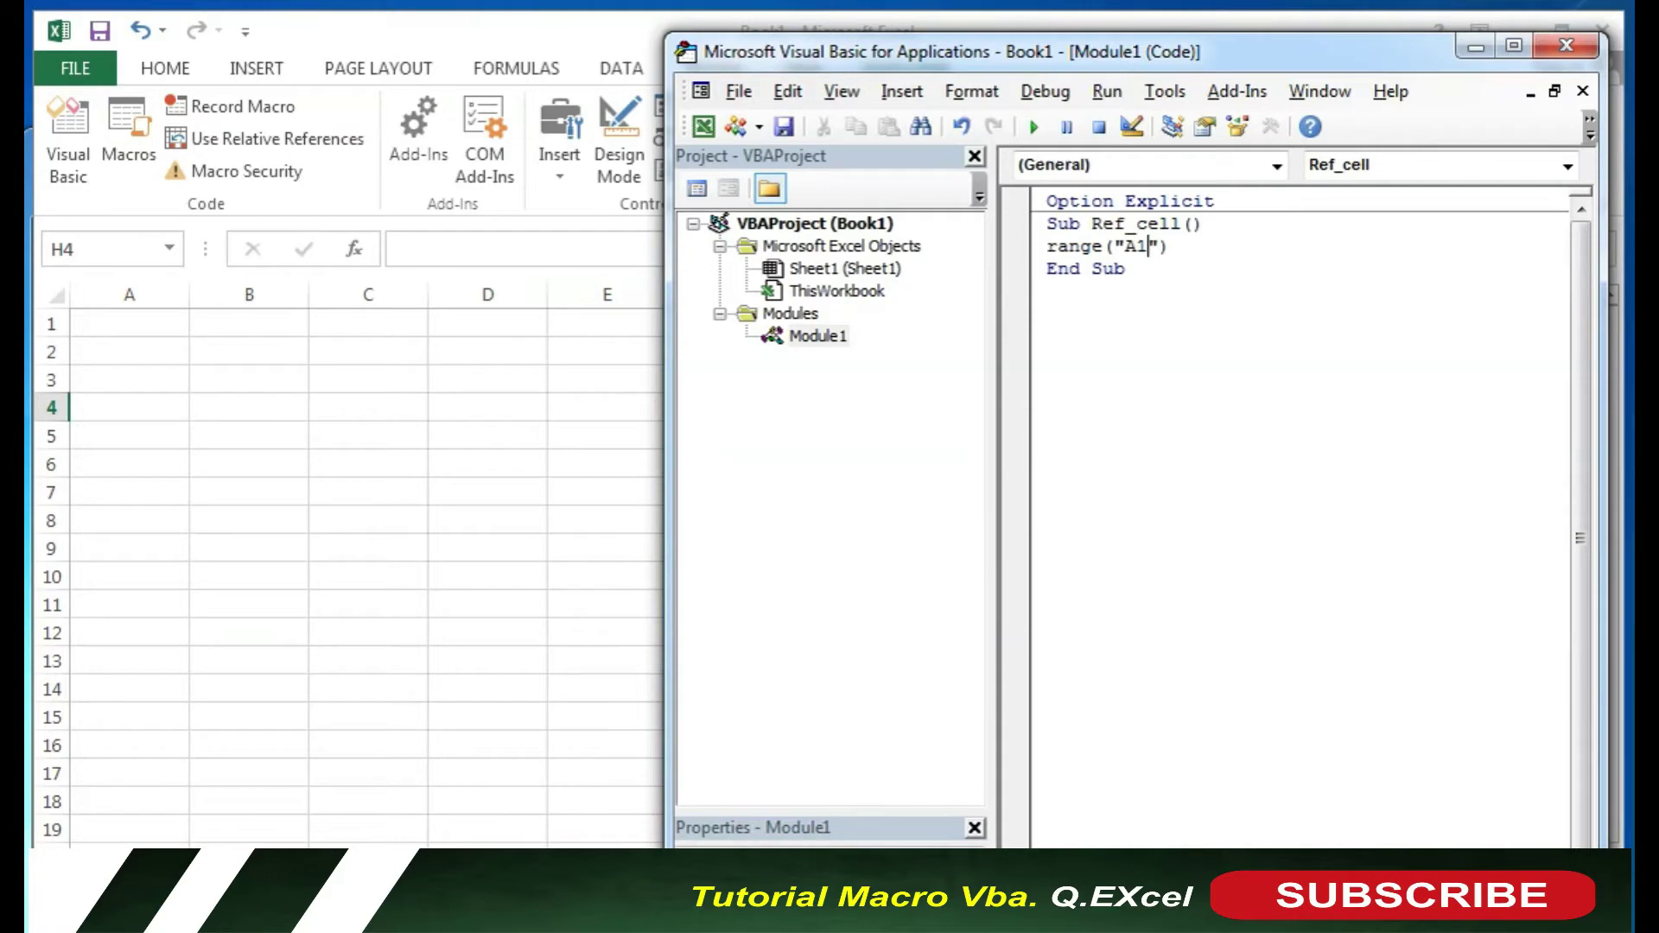
pyautogui.press('Right')
pyautogui.press('Right')
pyautogui.write('.v')
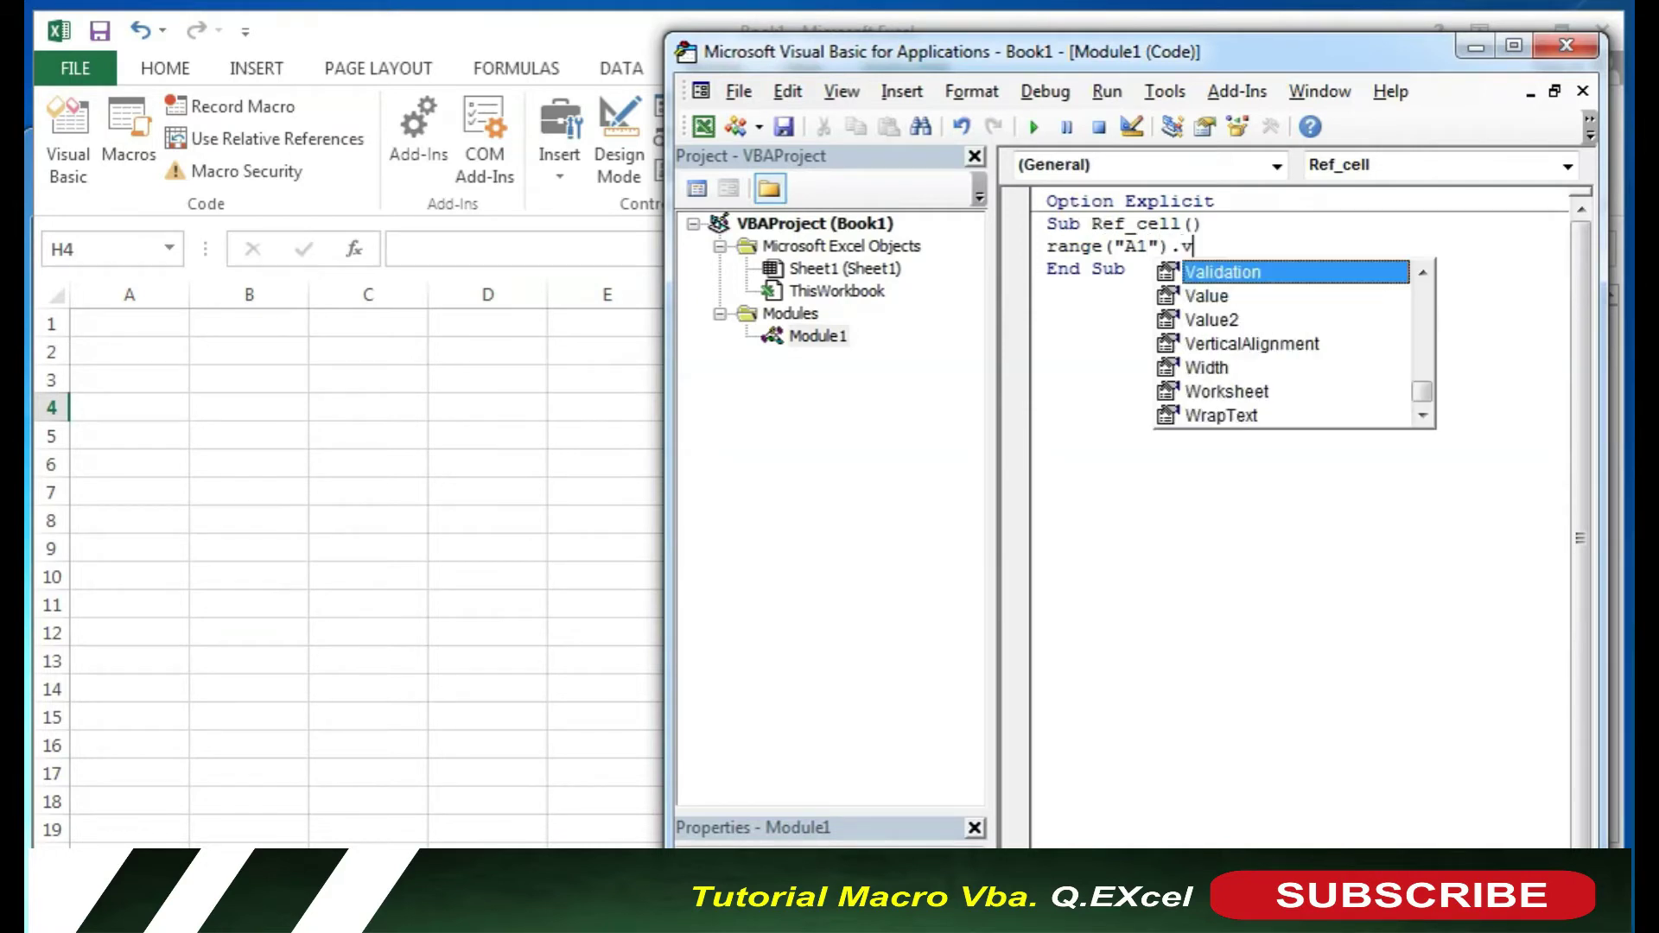
pyautogui.write('alue=')
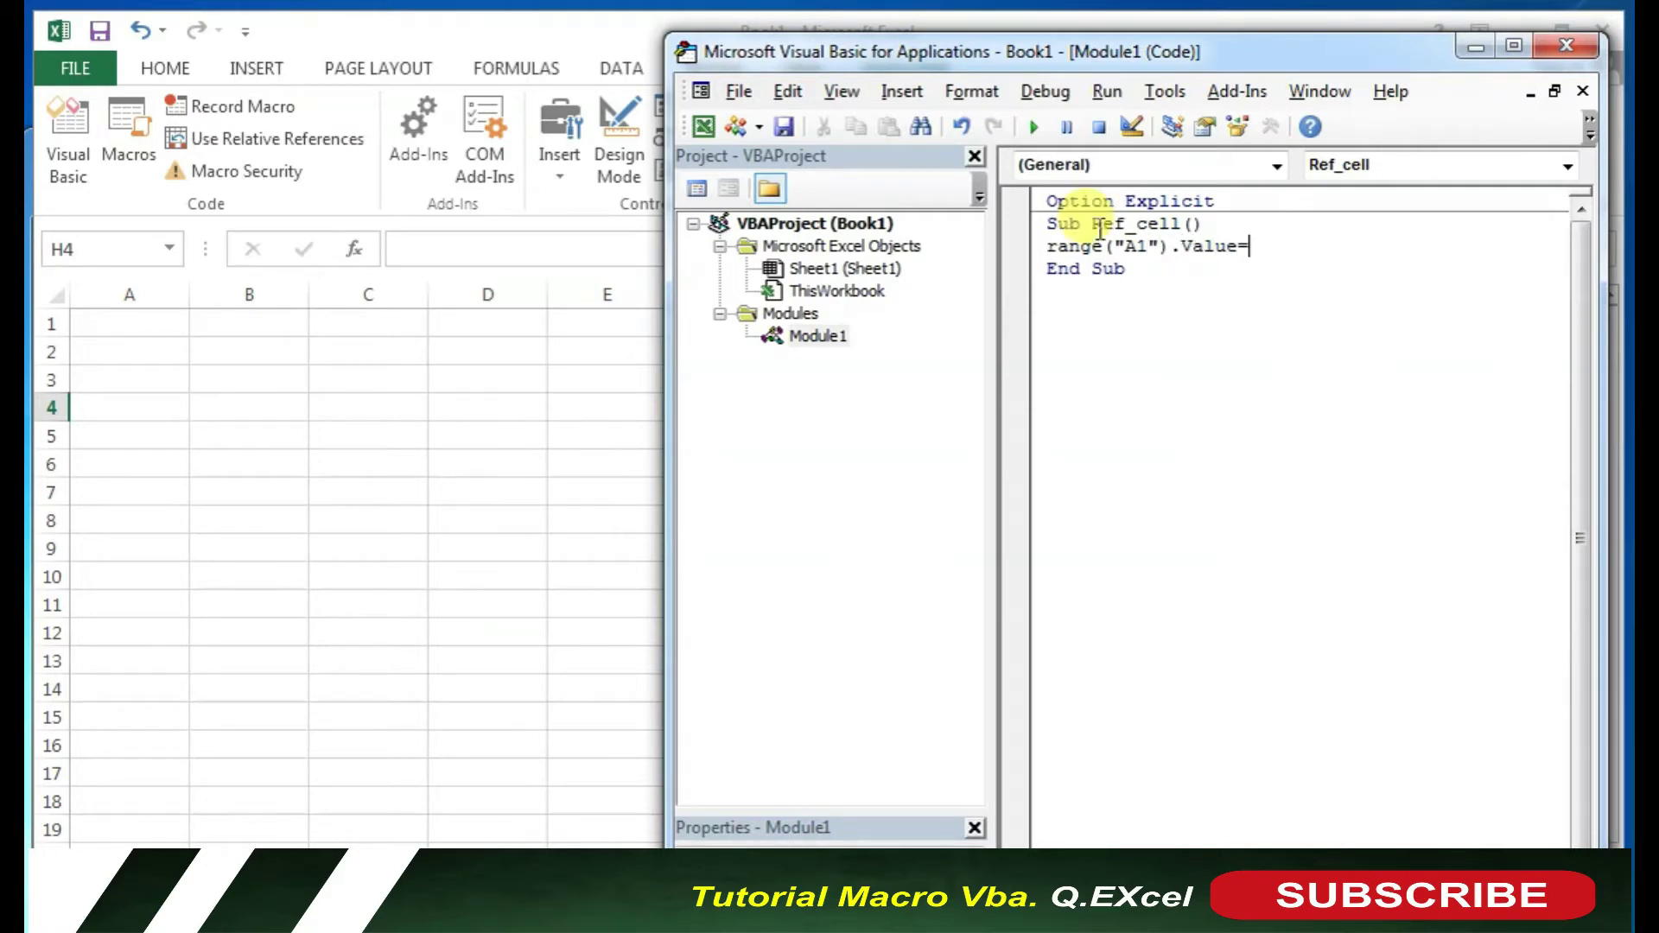
pyautogui.write('""')
pyautogui.press('Left')
pyautogui.write('Baris')
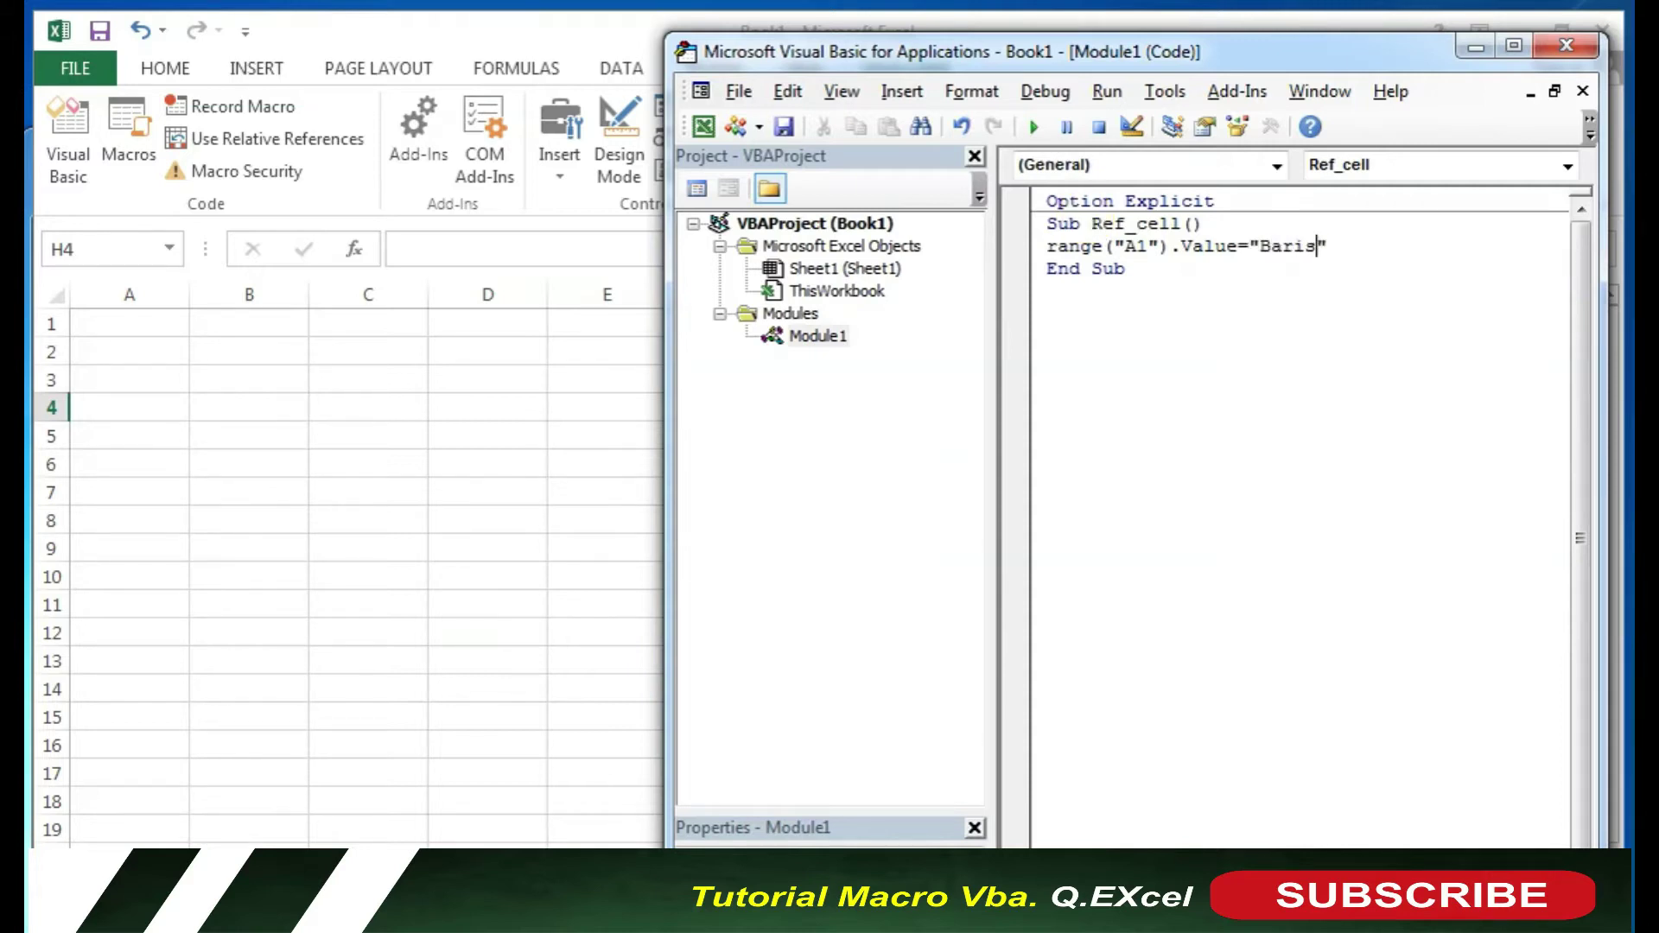
pyautogui.write(' Ke1')
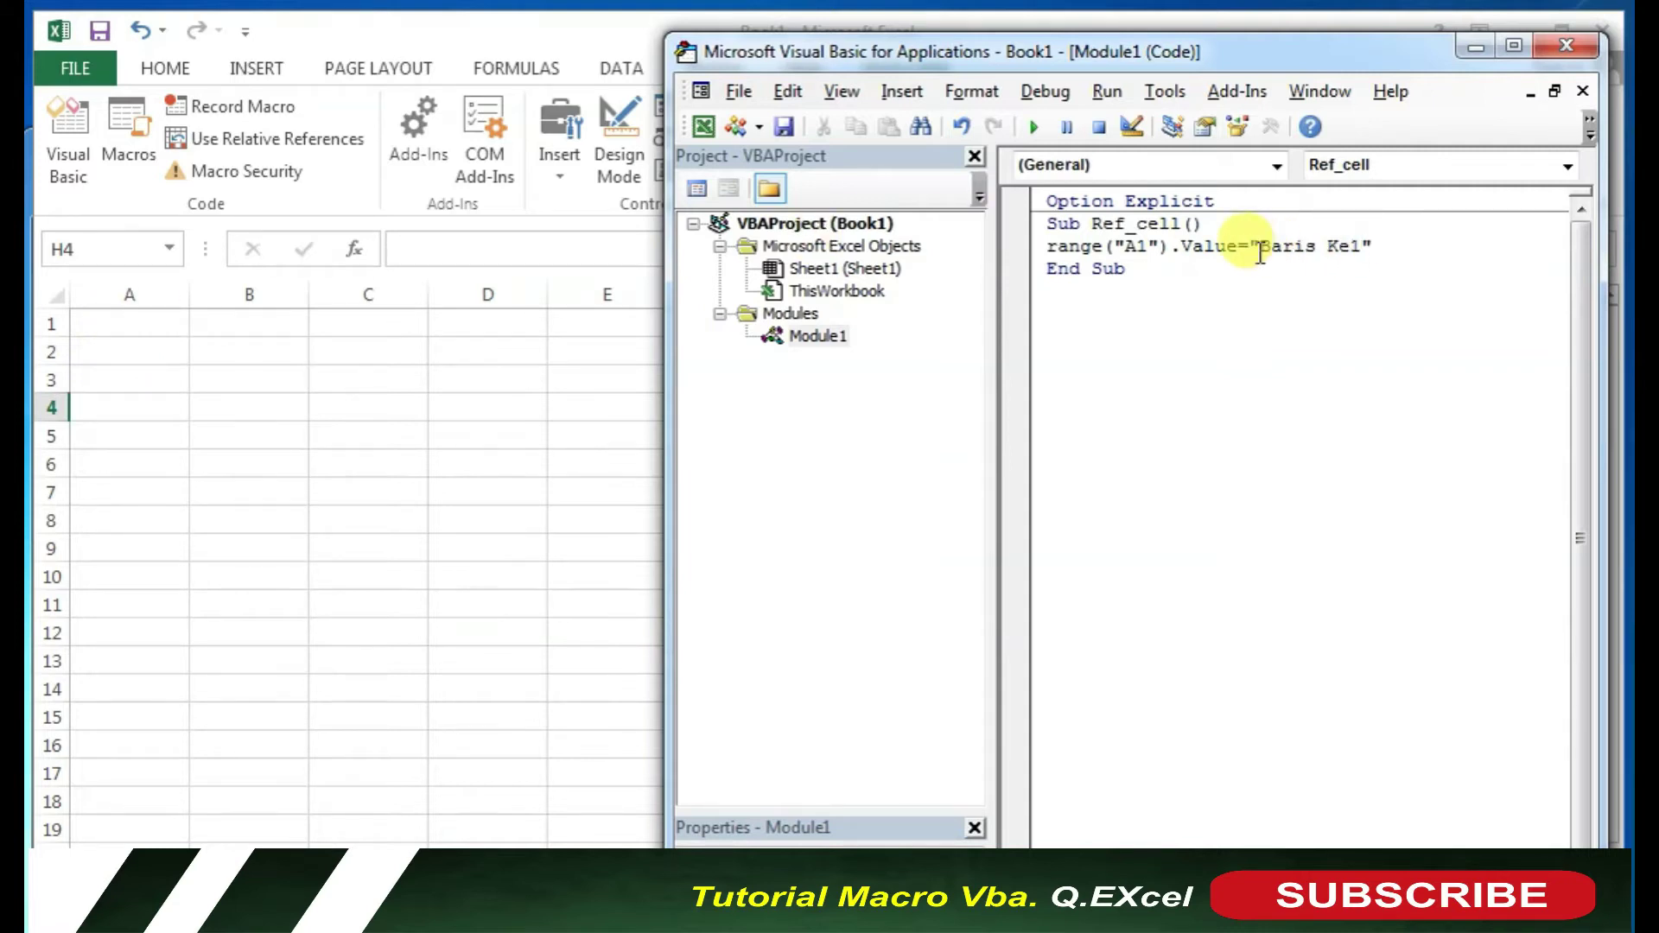
pyautogui.moveTo(1259, 246); pyautogui.dragTo(1354, 249)
pyautogui.click(1290, 281)
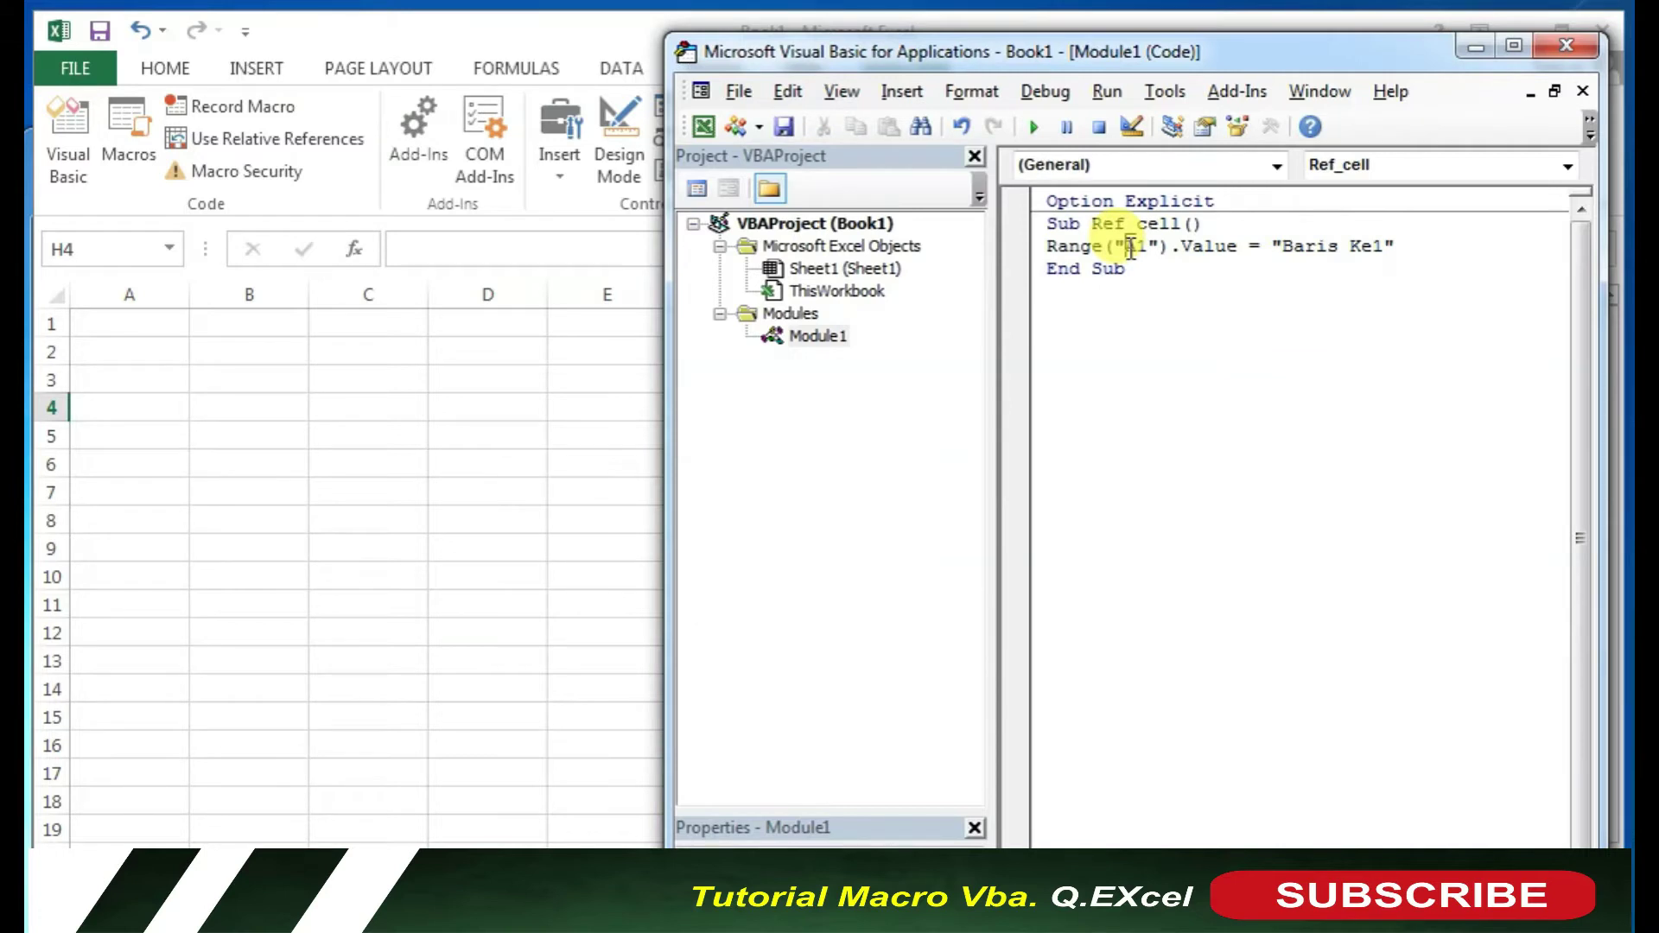
# Run Ref_cell with F5, confirm A1 shows Baris Ke1, and return to the code.
pyautogui.press('F5')
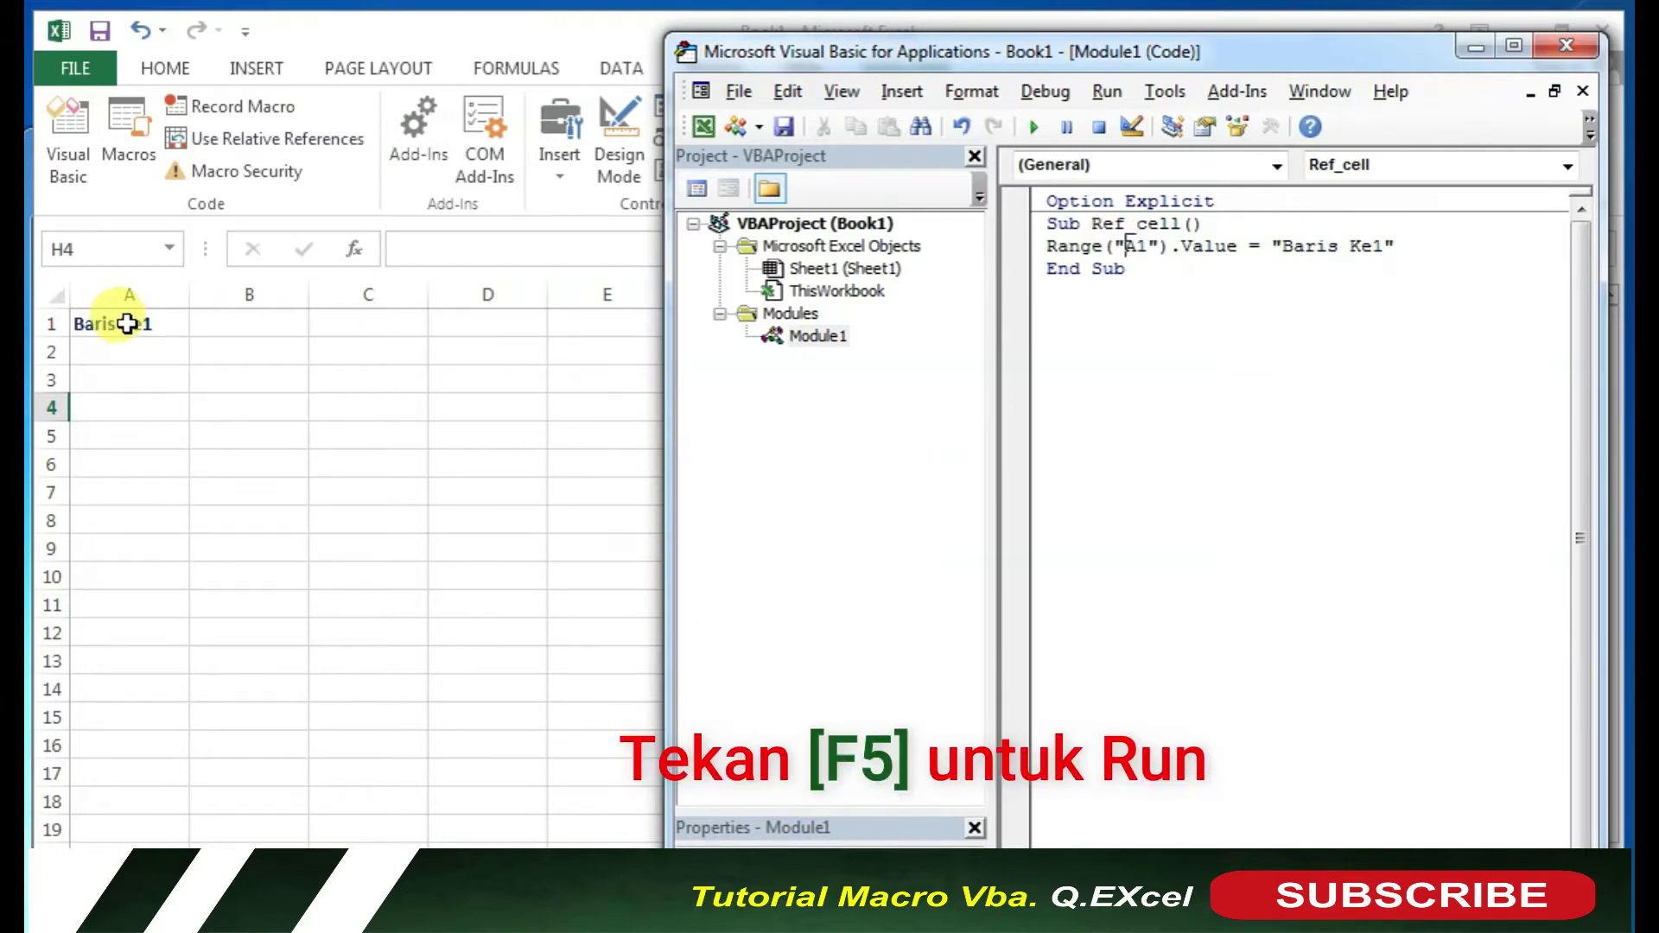
pyautogui.click(128, 323)
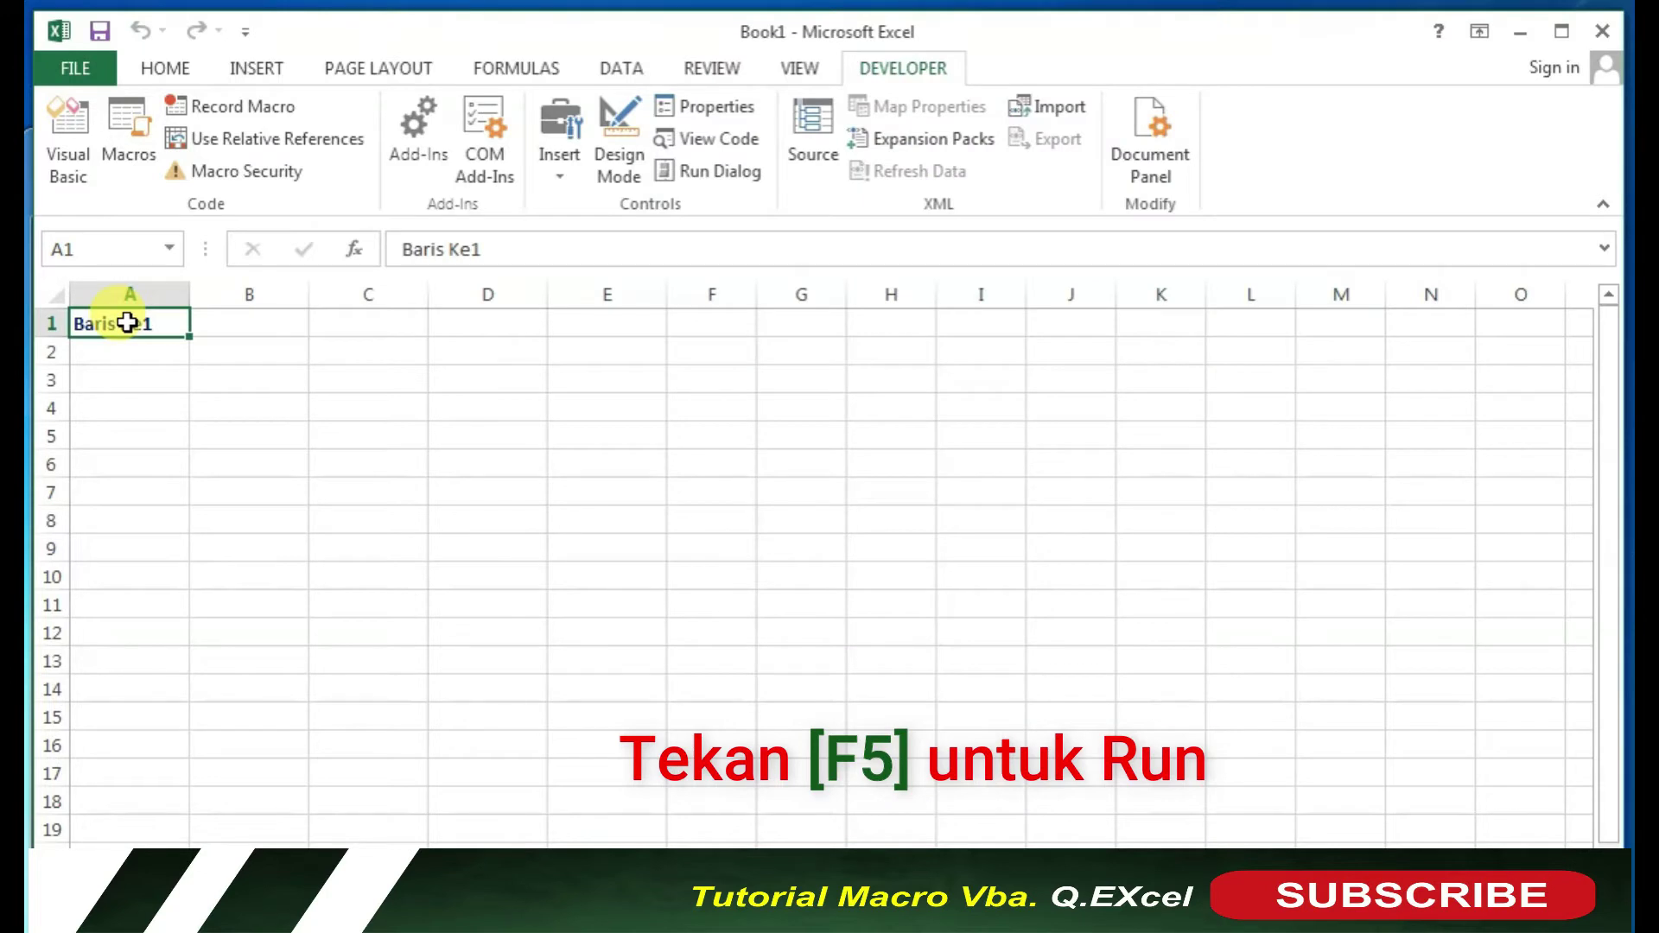
pyautogui.click(73, 143)
pyautogui.click(1394, 246)
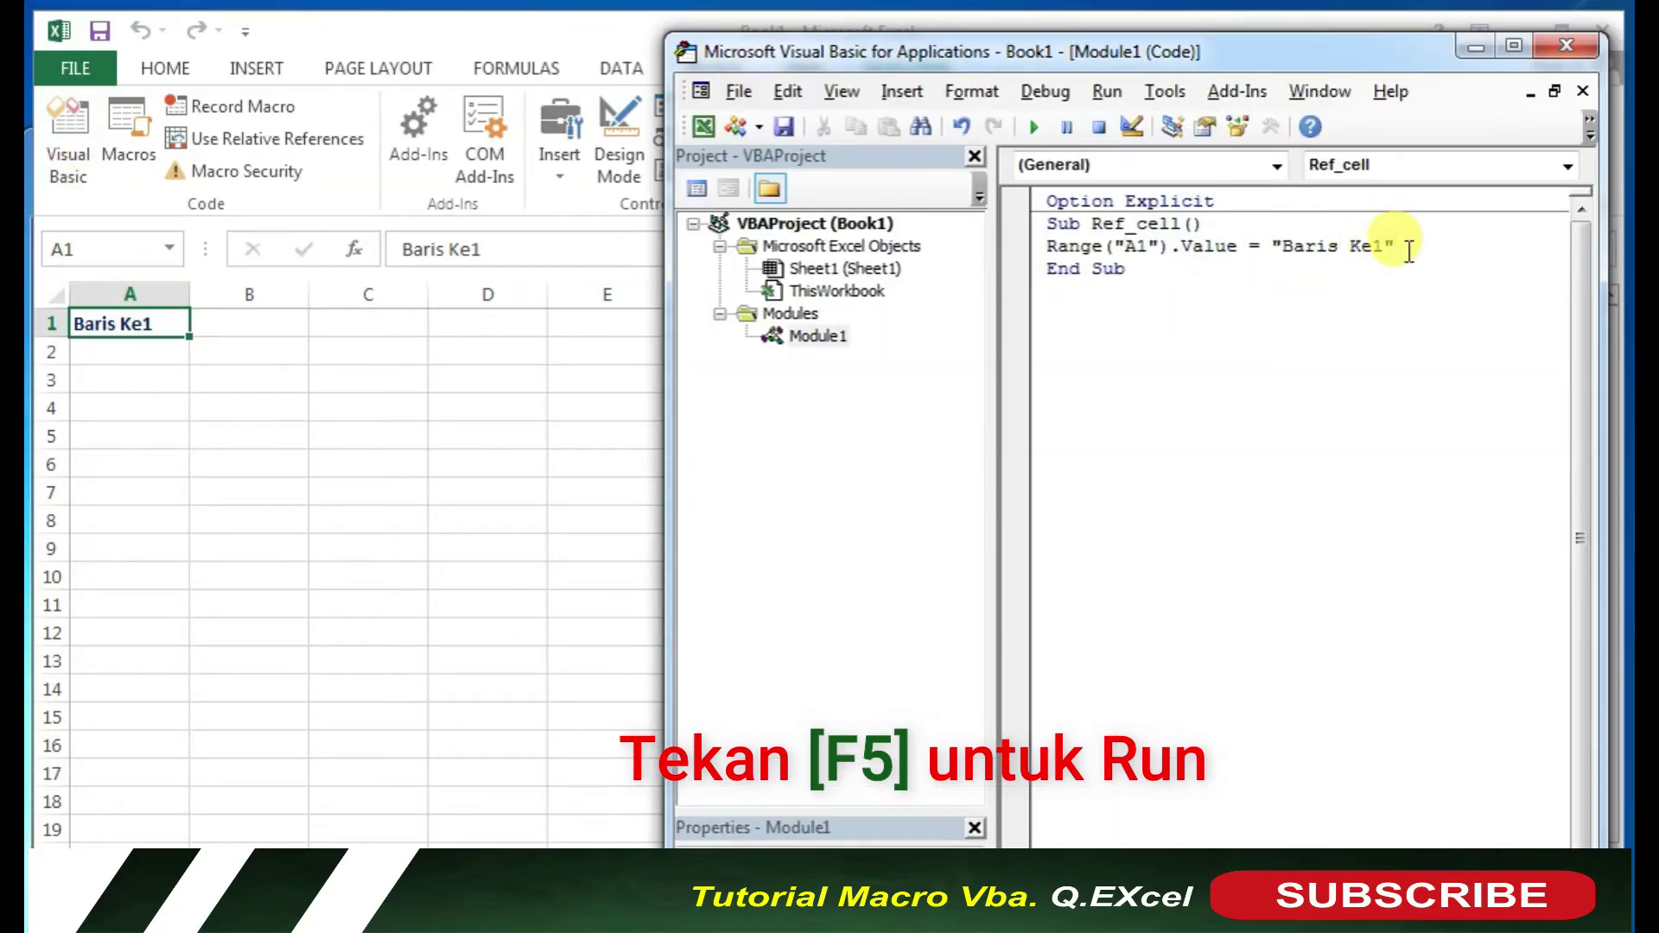
# Add the line Range("A2:C2").Value = "Baris Ke2" below the A1 statement.
pyautogui.press('Return')
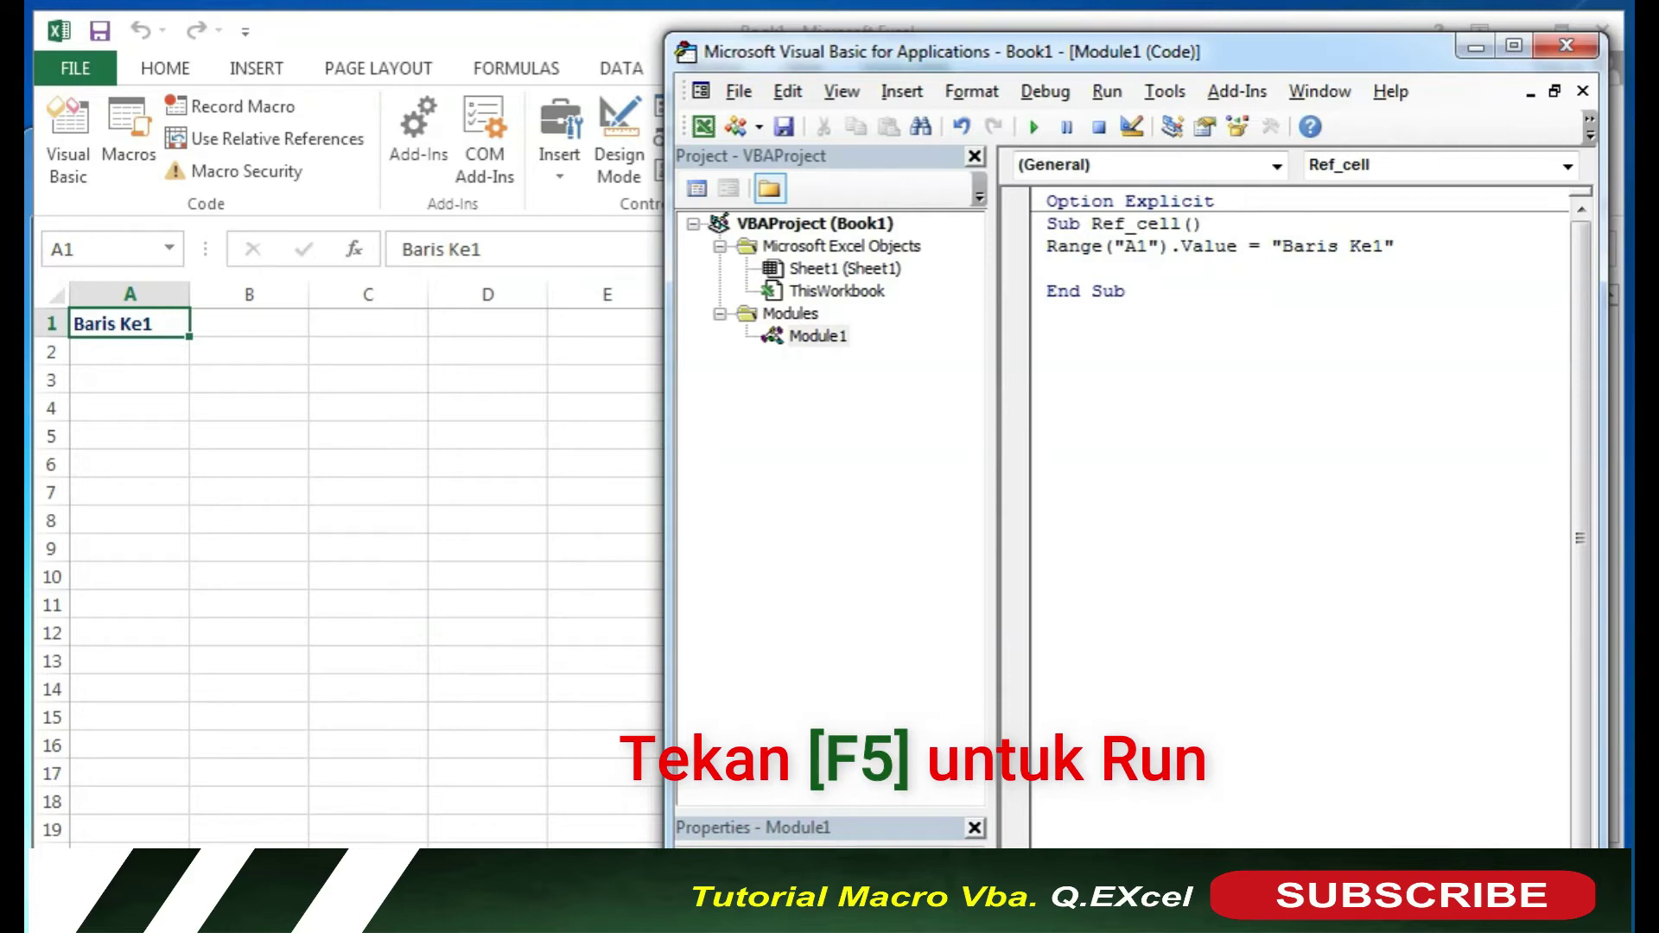
pyautogui.write('Range')
pyautogui.write('(')
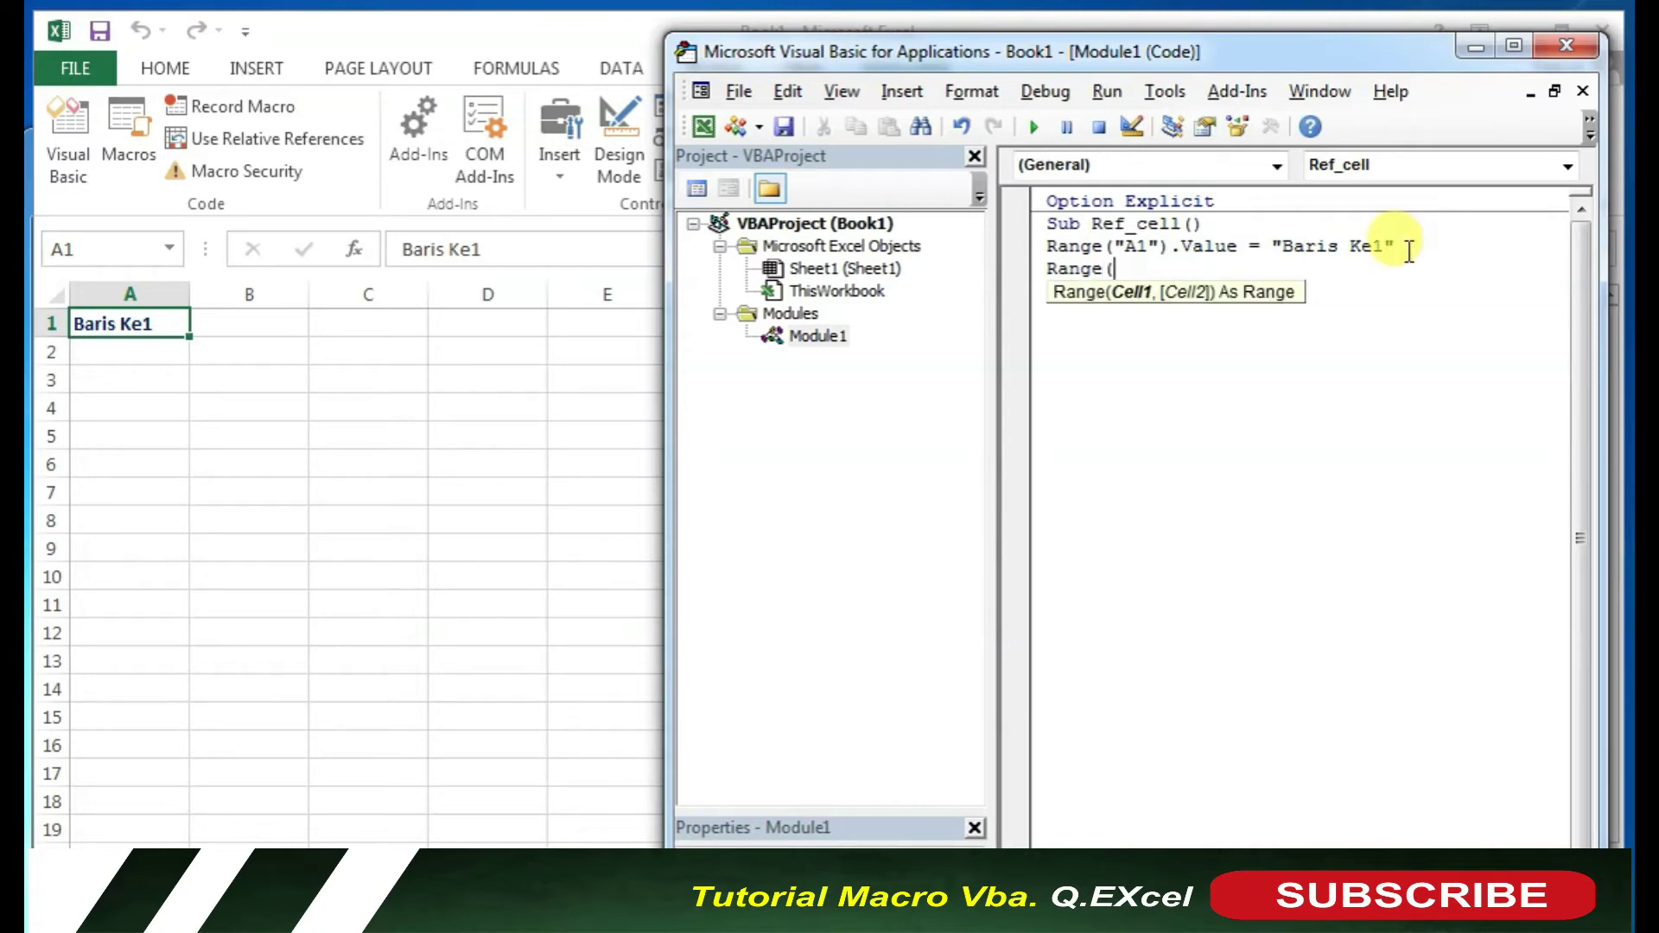
pyautogui.write('"A2:')
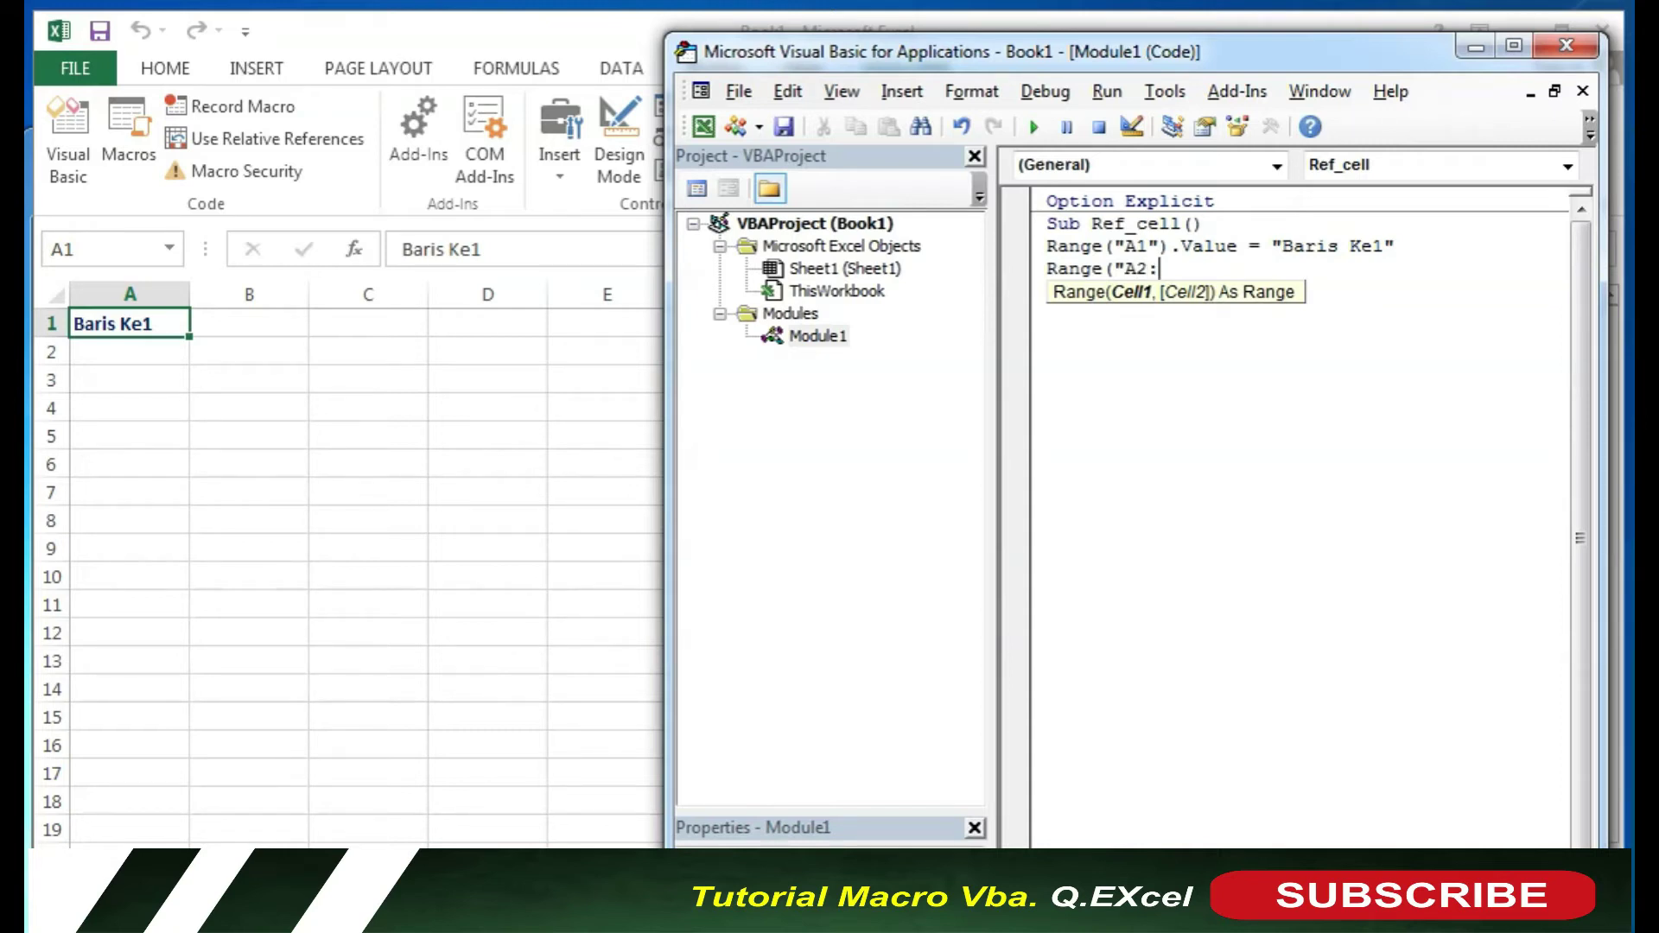
pyautogui.write('C')
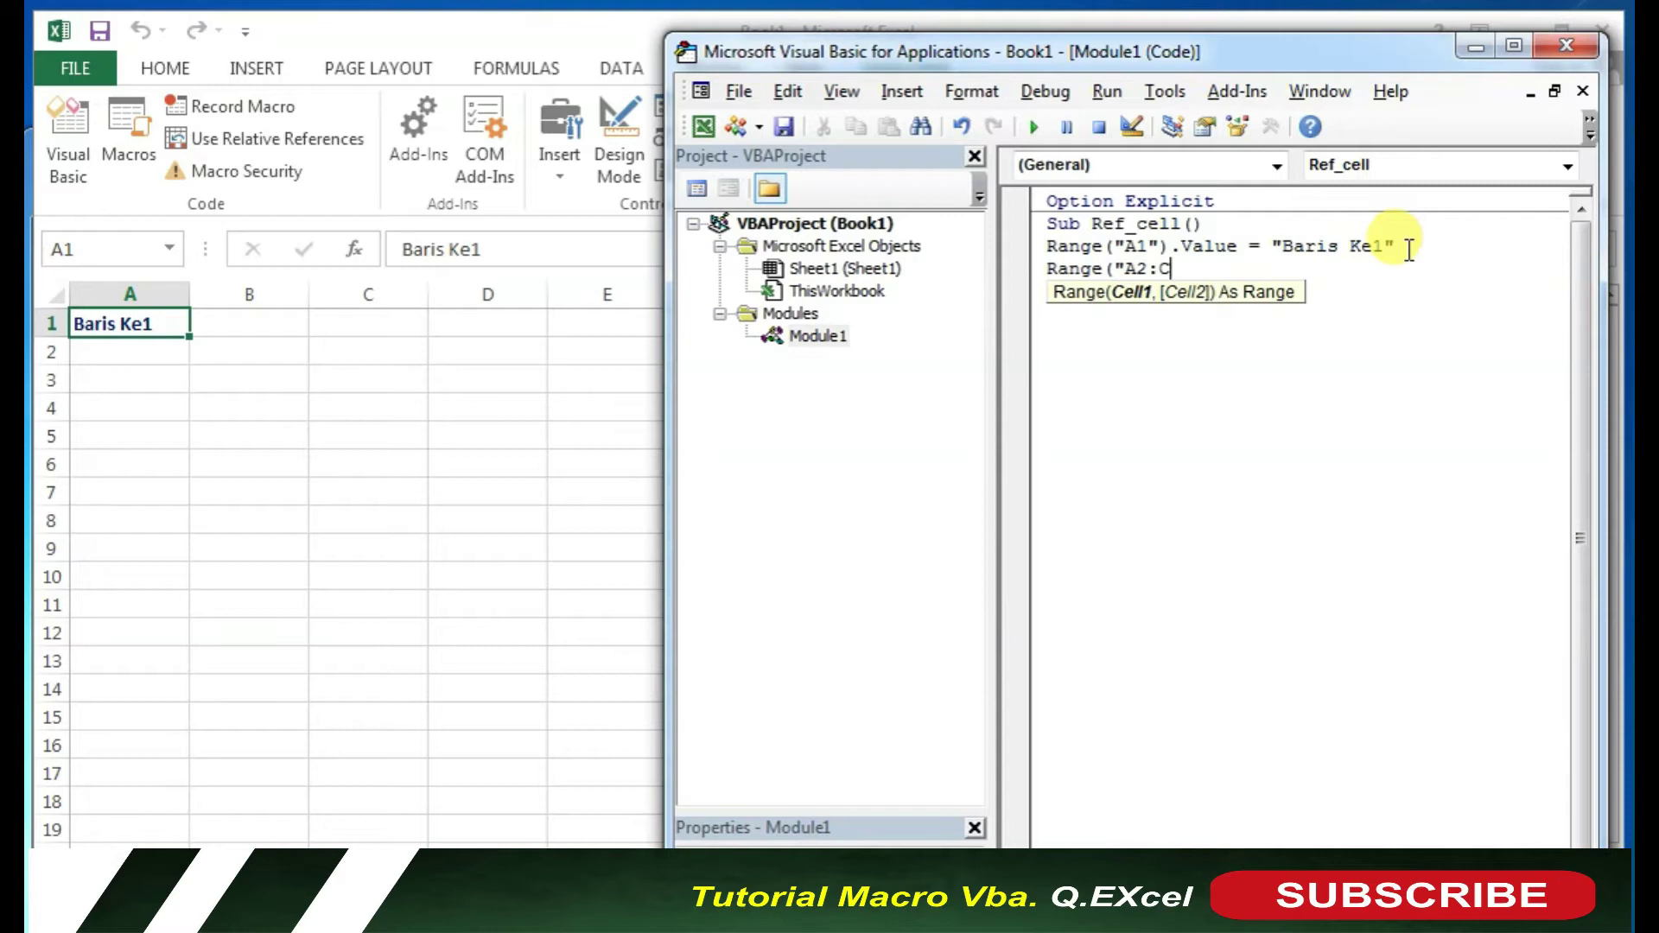
pyautogui.write('2')
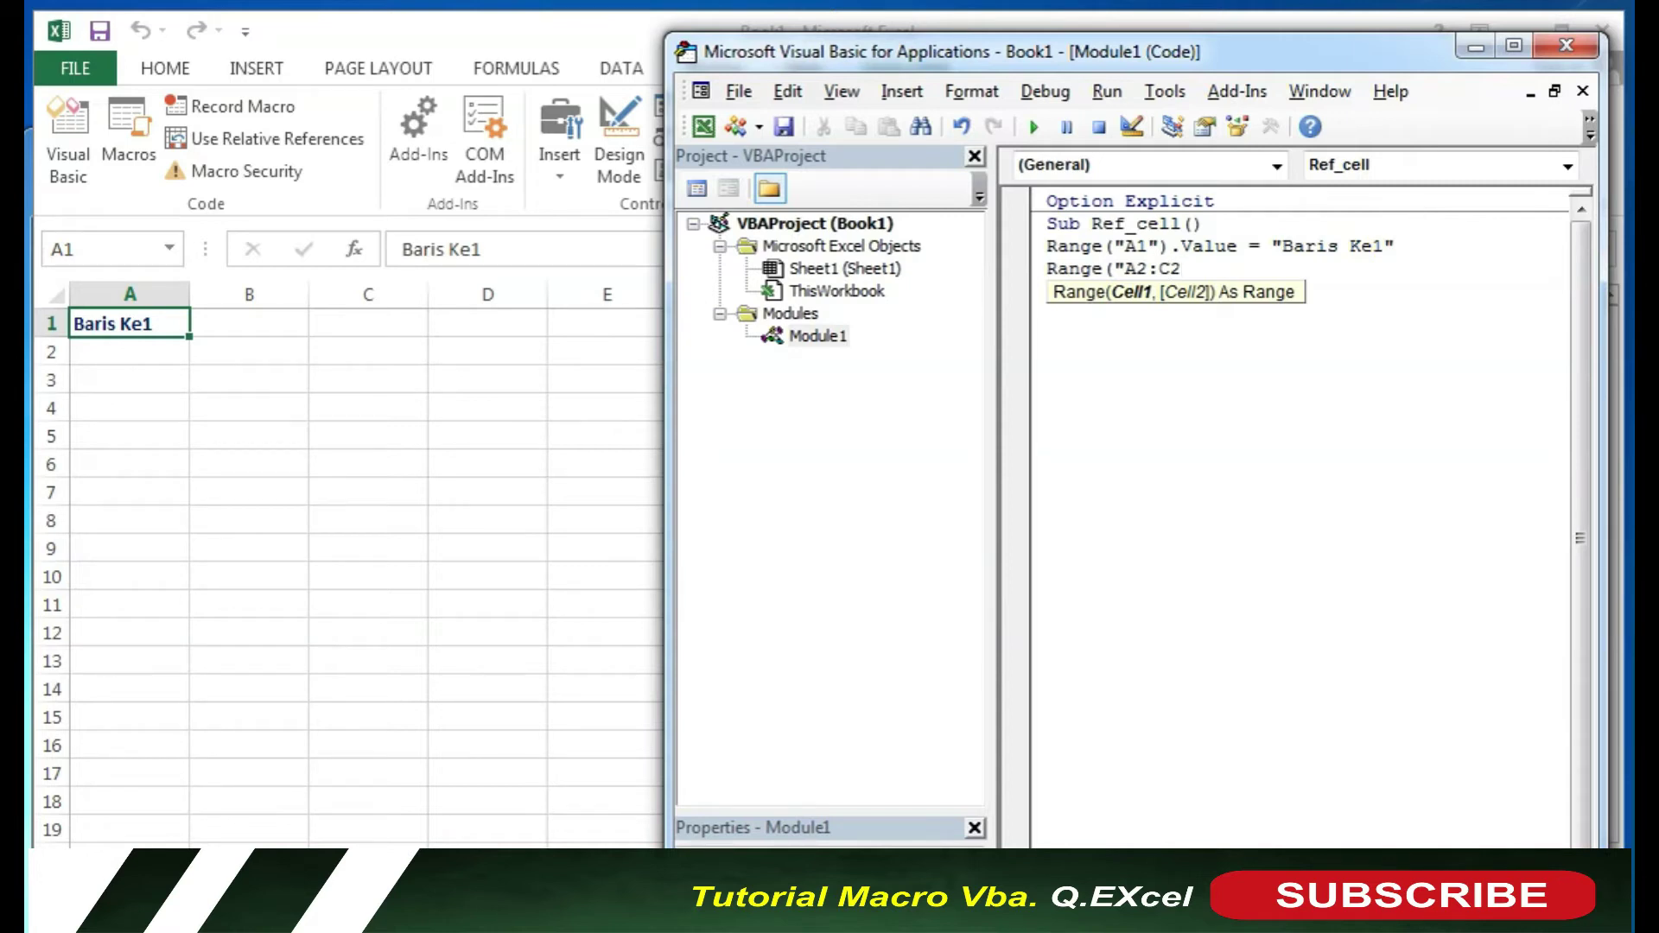
pyautogui.write('").')
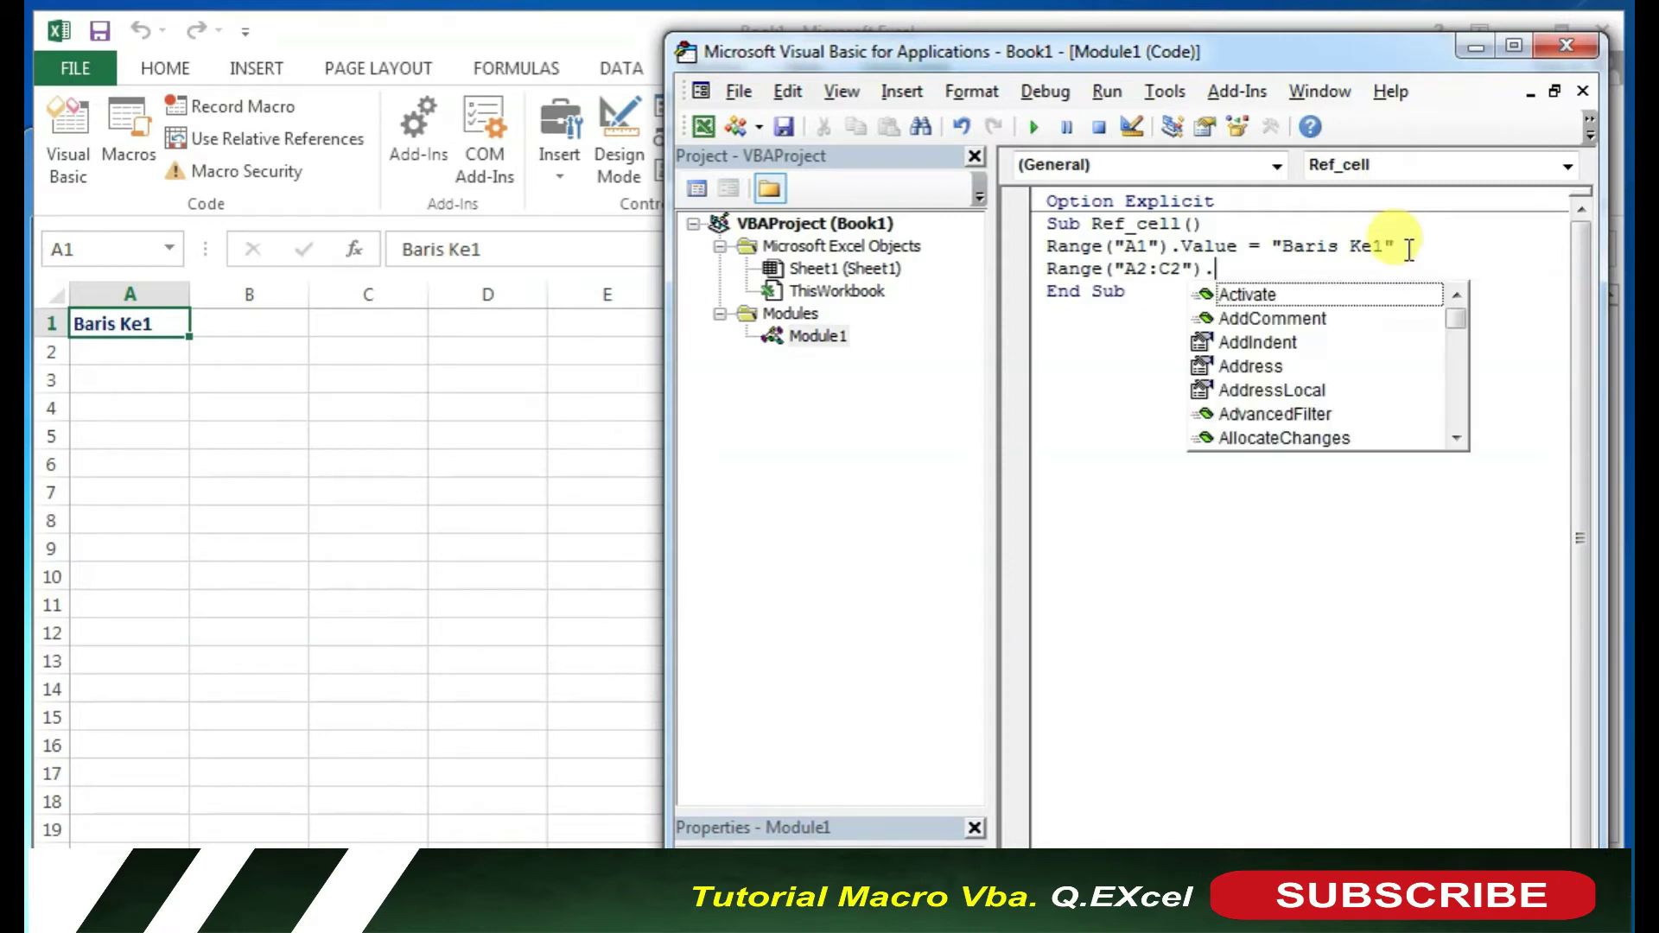
pyautogui.write('vale')
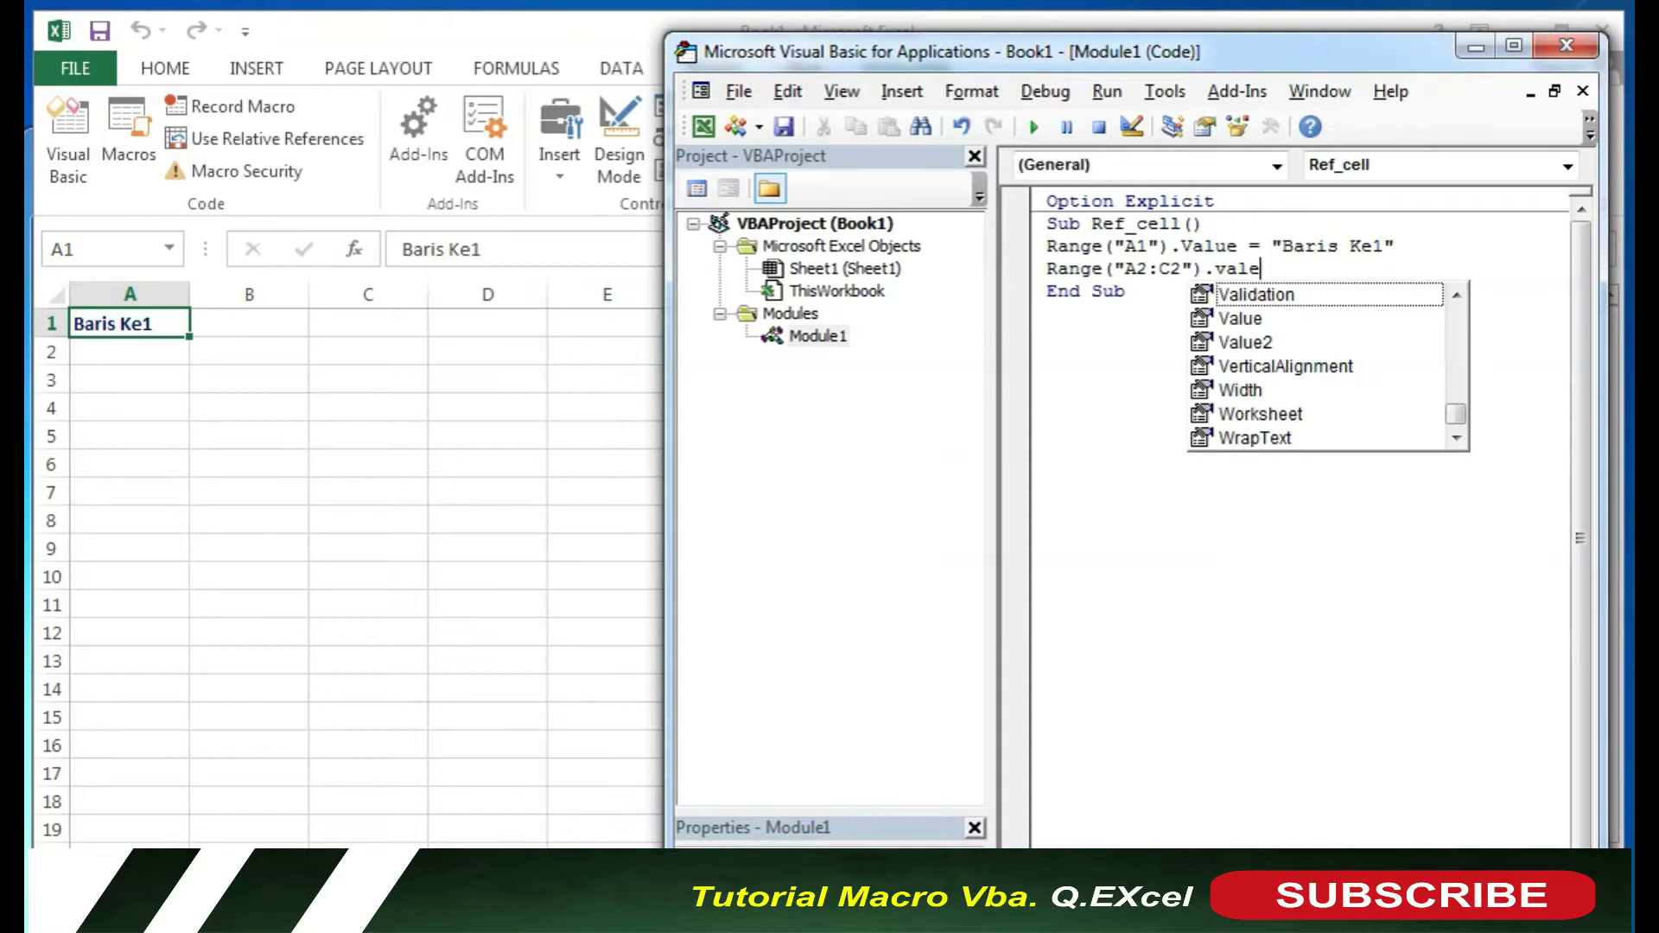
pyautogui.press('BackSpace')
pyautogui.write('u')
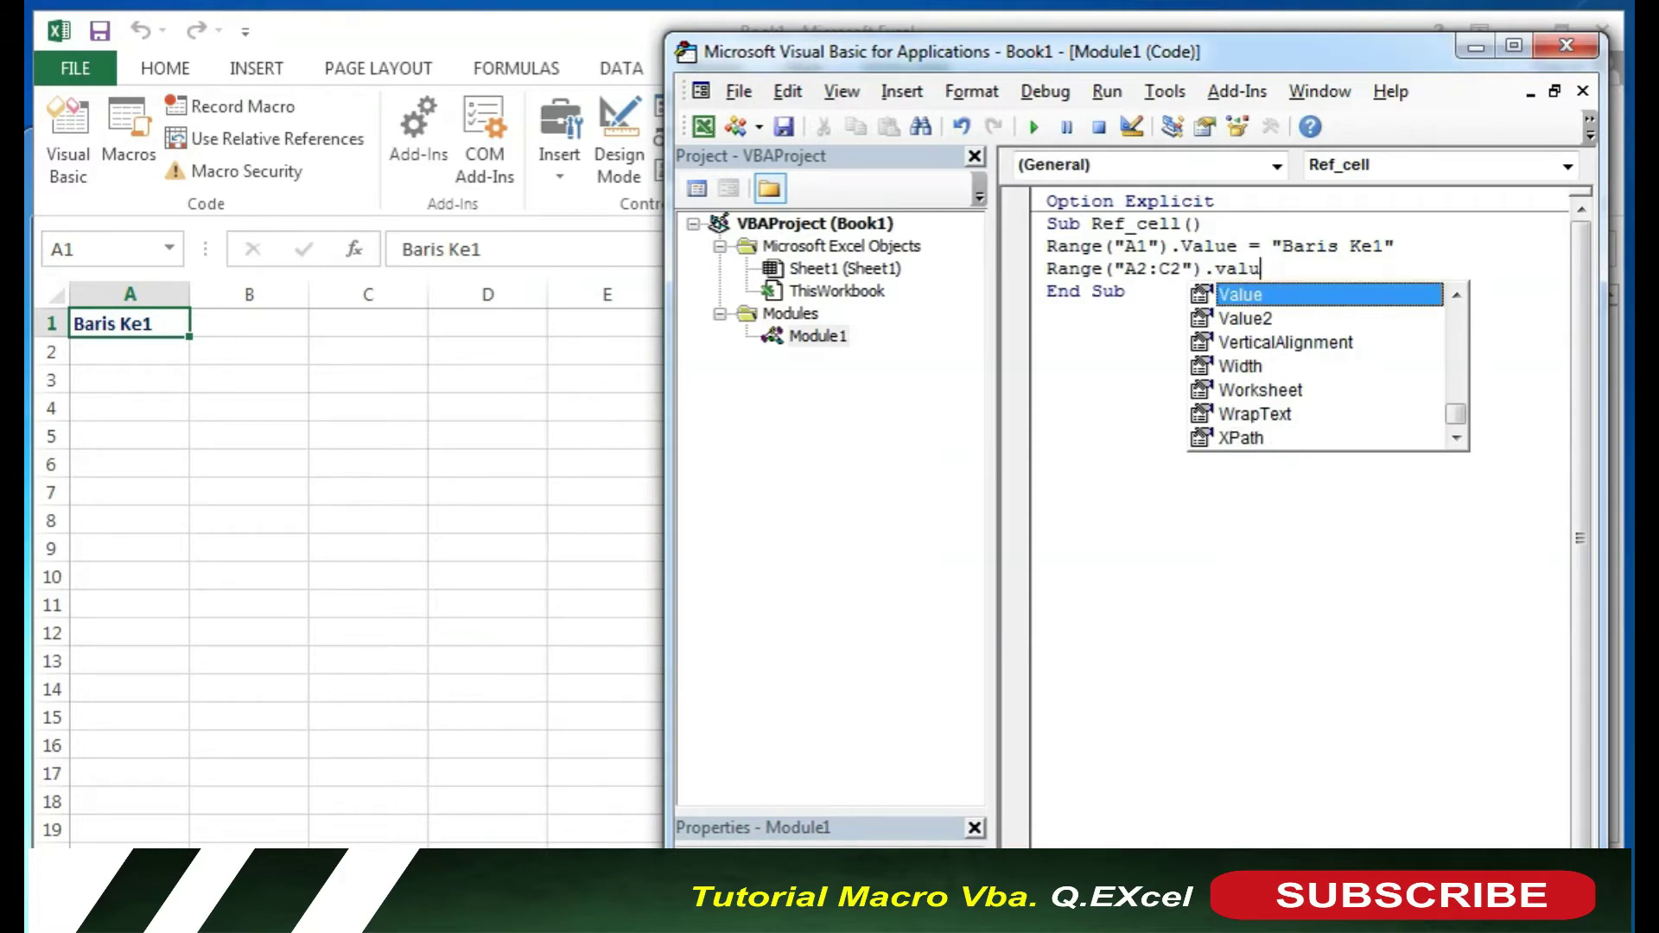
pyautogui.write('e=')
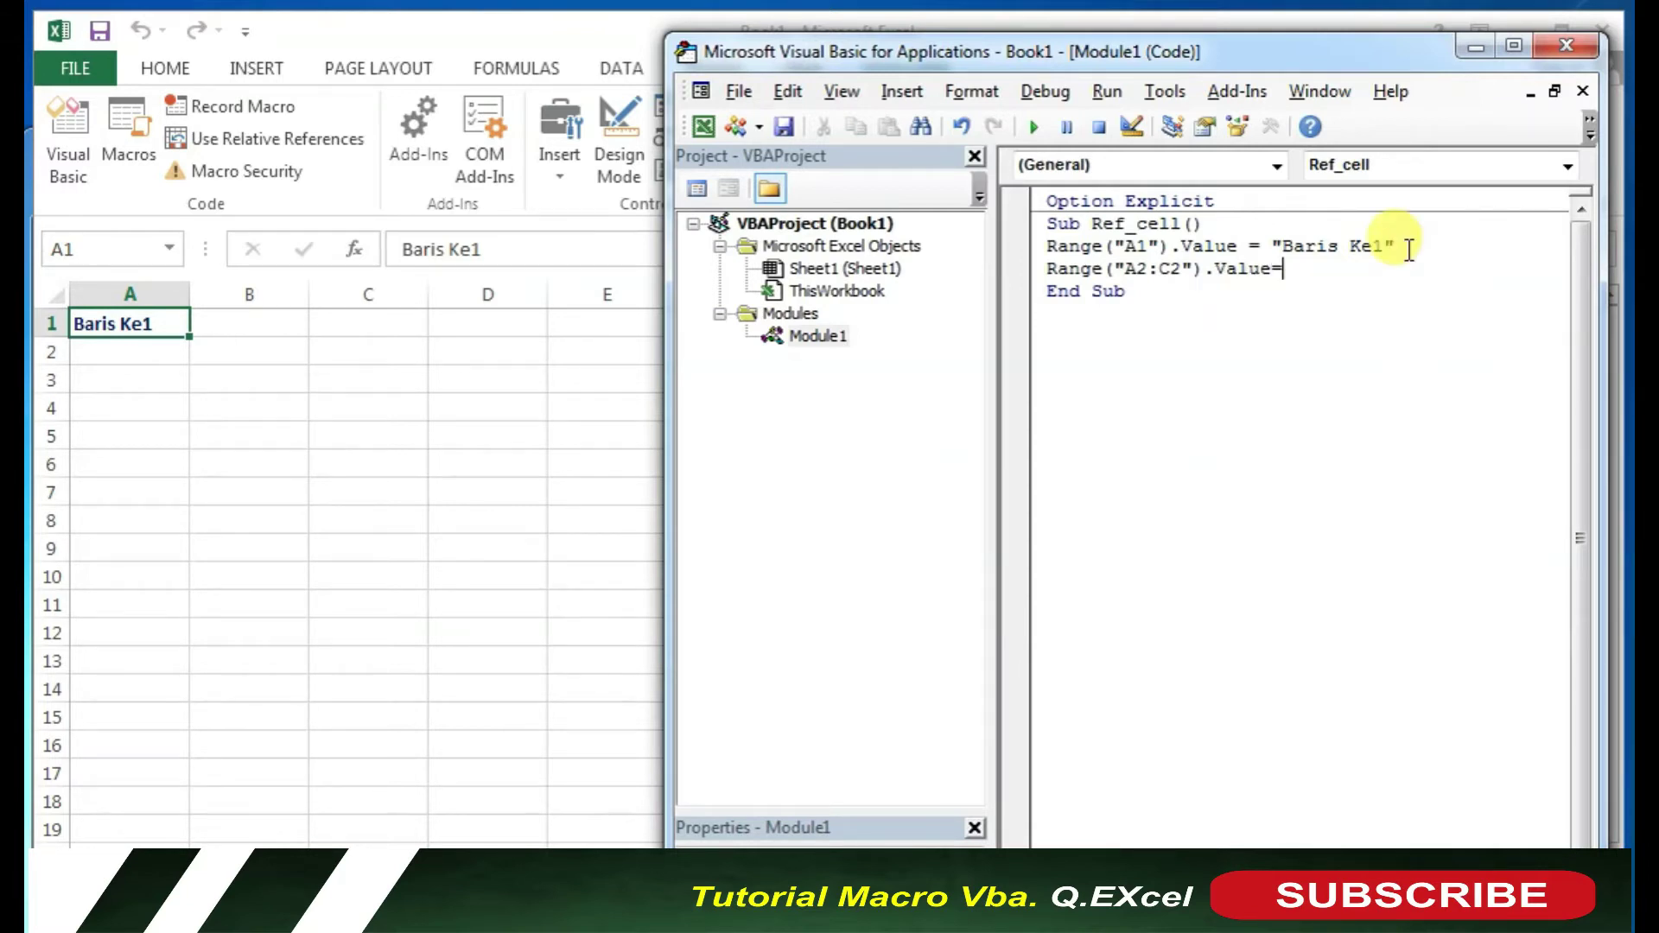
pyautogui.write('"')
pyautogui.write('bar')
pyautogui.press('BackSpace')
pyautogui.press('BackSpace')
pyautogui.press('BackSpace')
pyautogui.write('BARIS')
pyautogui.press('BackSpace')
pyautogui.press('BackSpace')
pyautogui.press('BackSpace')
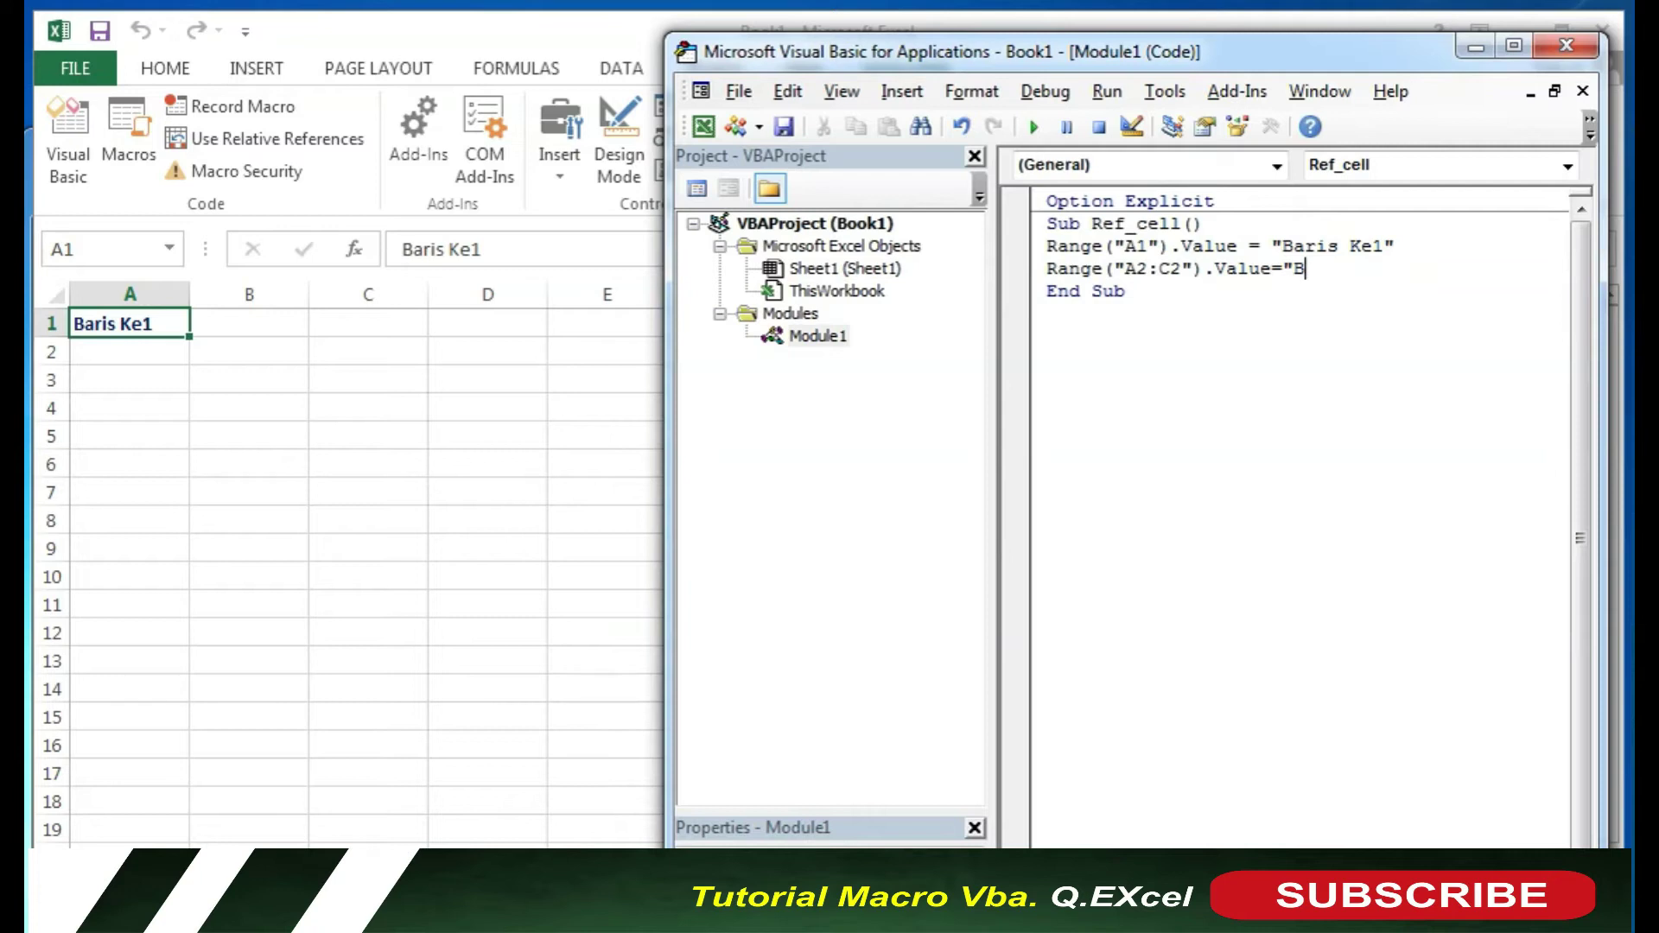
pyautogui.write('aris Ke')
pyautogui.write('2')
pyautogui.write('"')
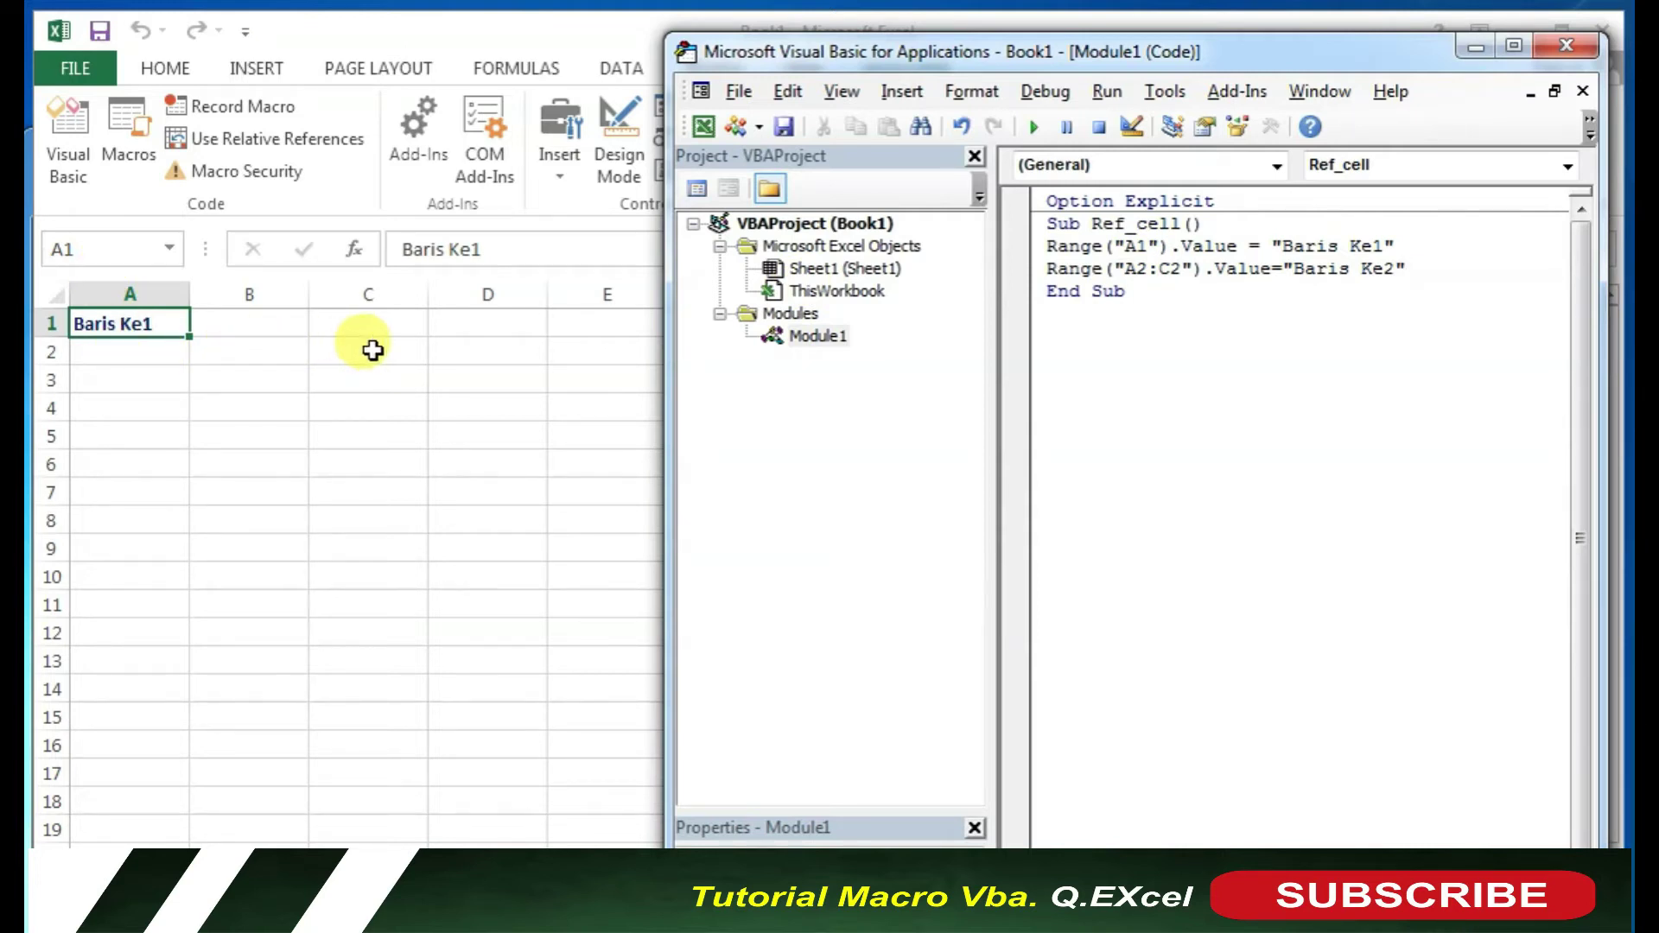
# Run the macro to fill A2:C2 and place the caret after that line.
pyautogui.click(1080, 292)
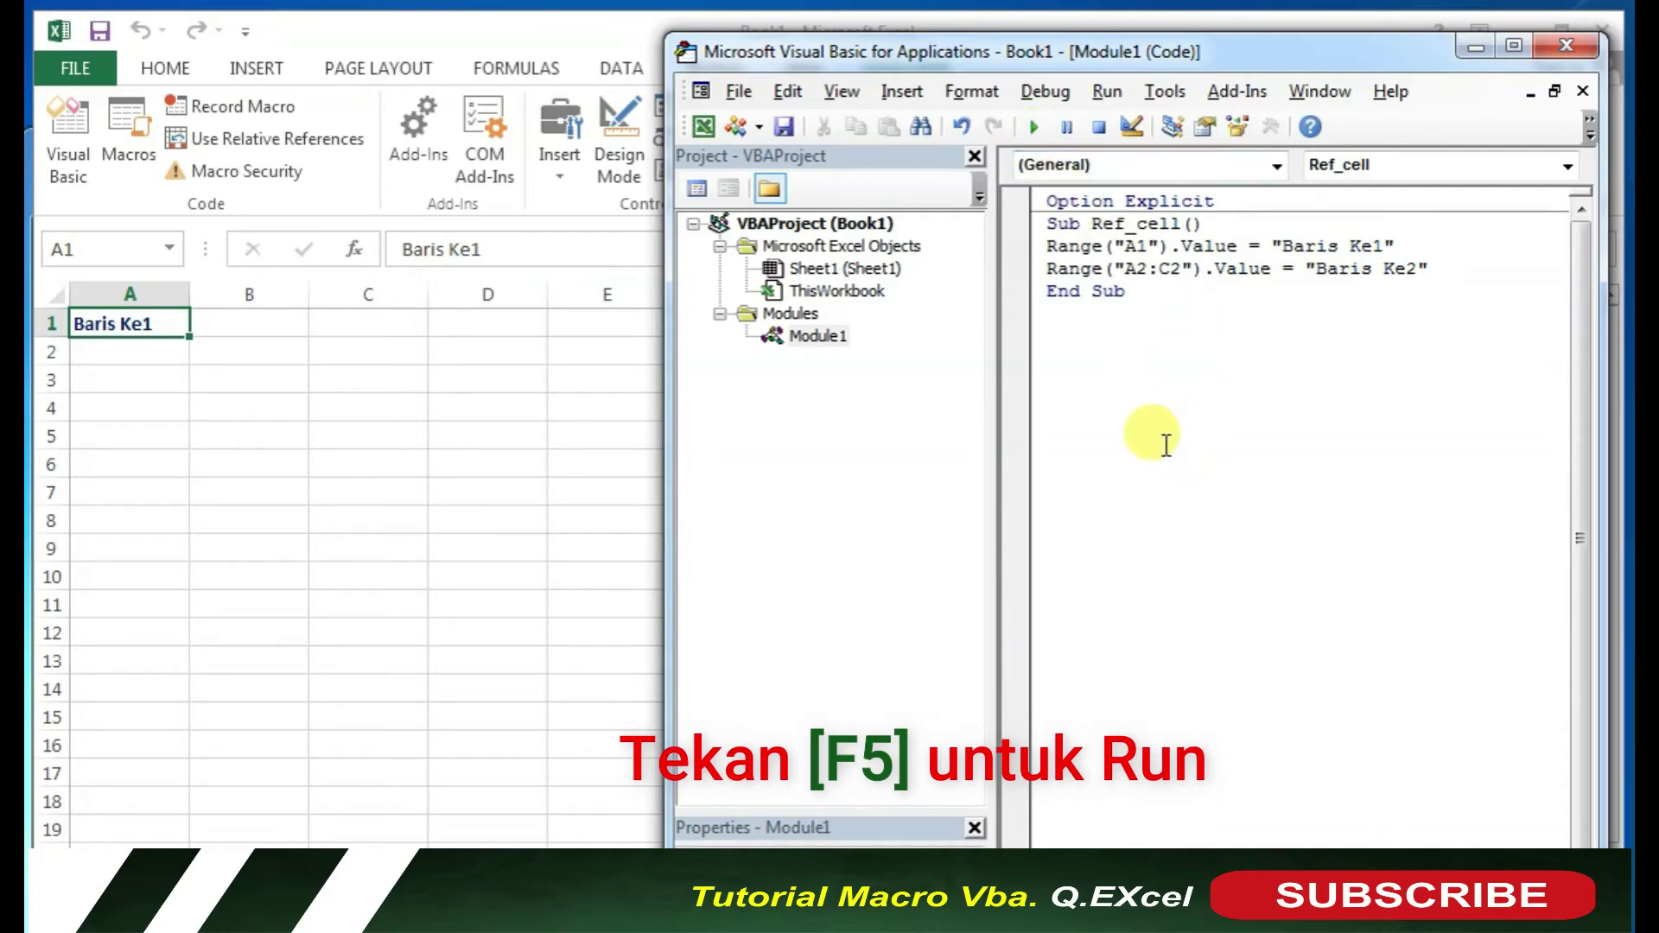
pyautogui.press('F5')
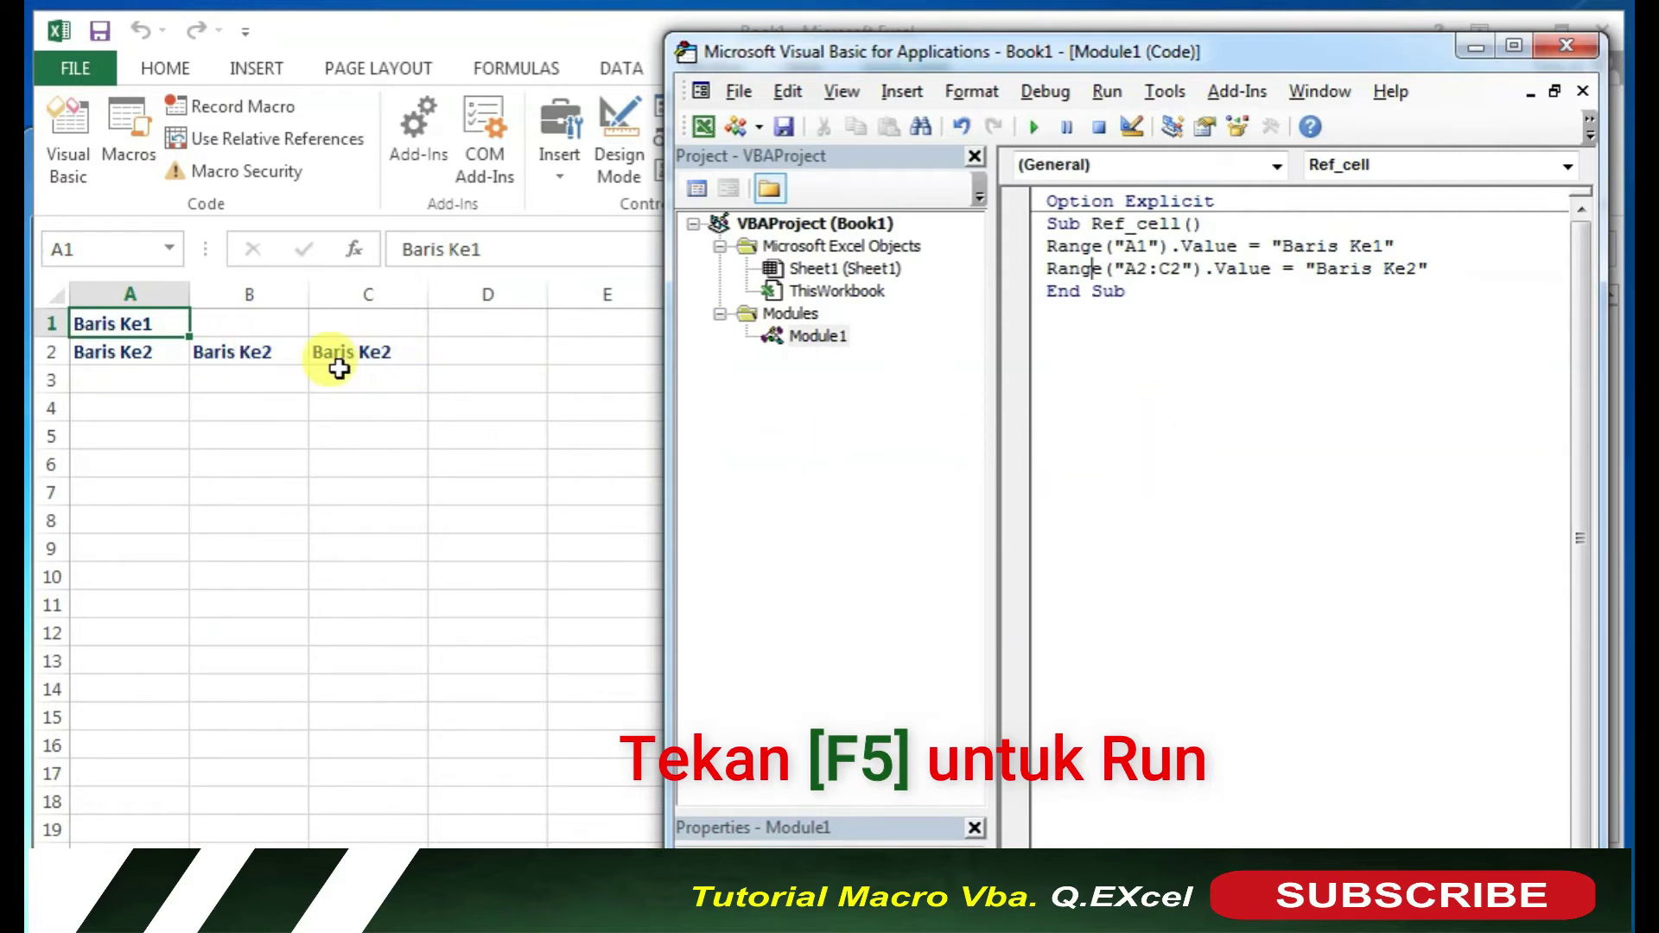
pyautogui.click(1457, 267)
# Add the line Range("A3:C3,D3,e3").Value = "Baris Ke3" to Ref_cell.
pyautogui.press('Return')
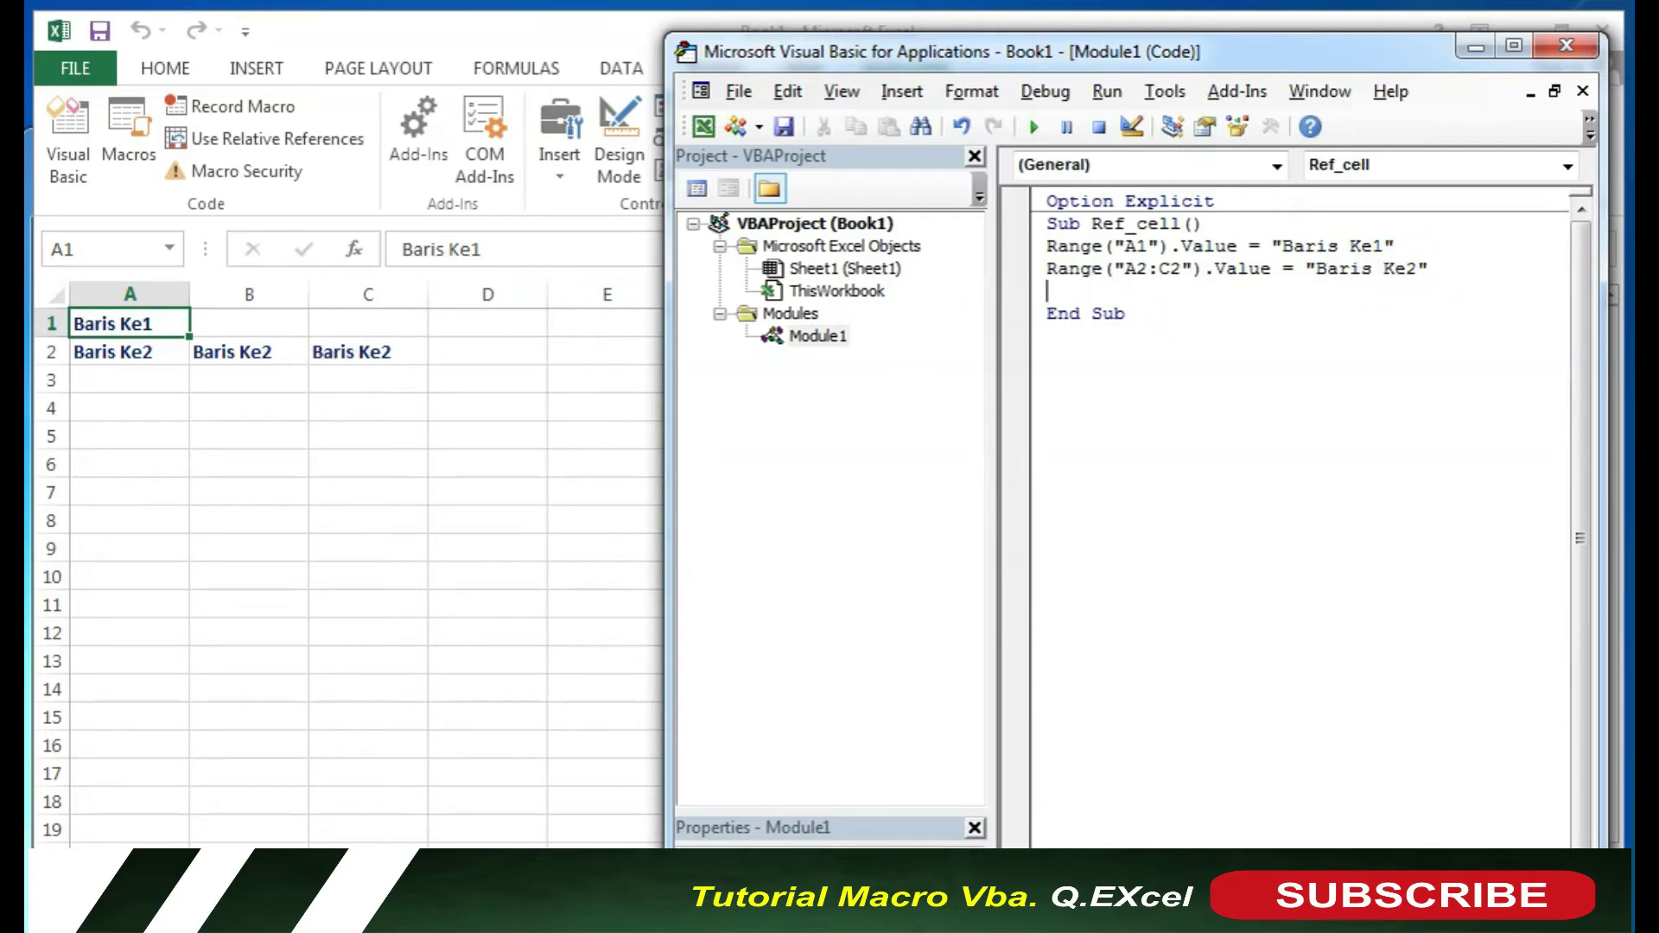
pyautogui.write('range')
pyautogui.write('(')
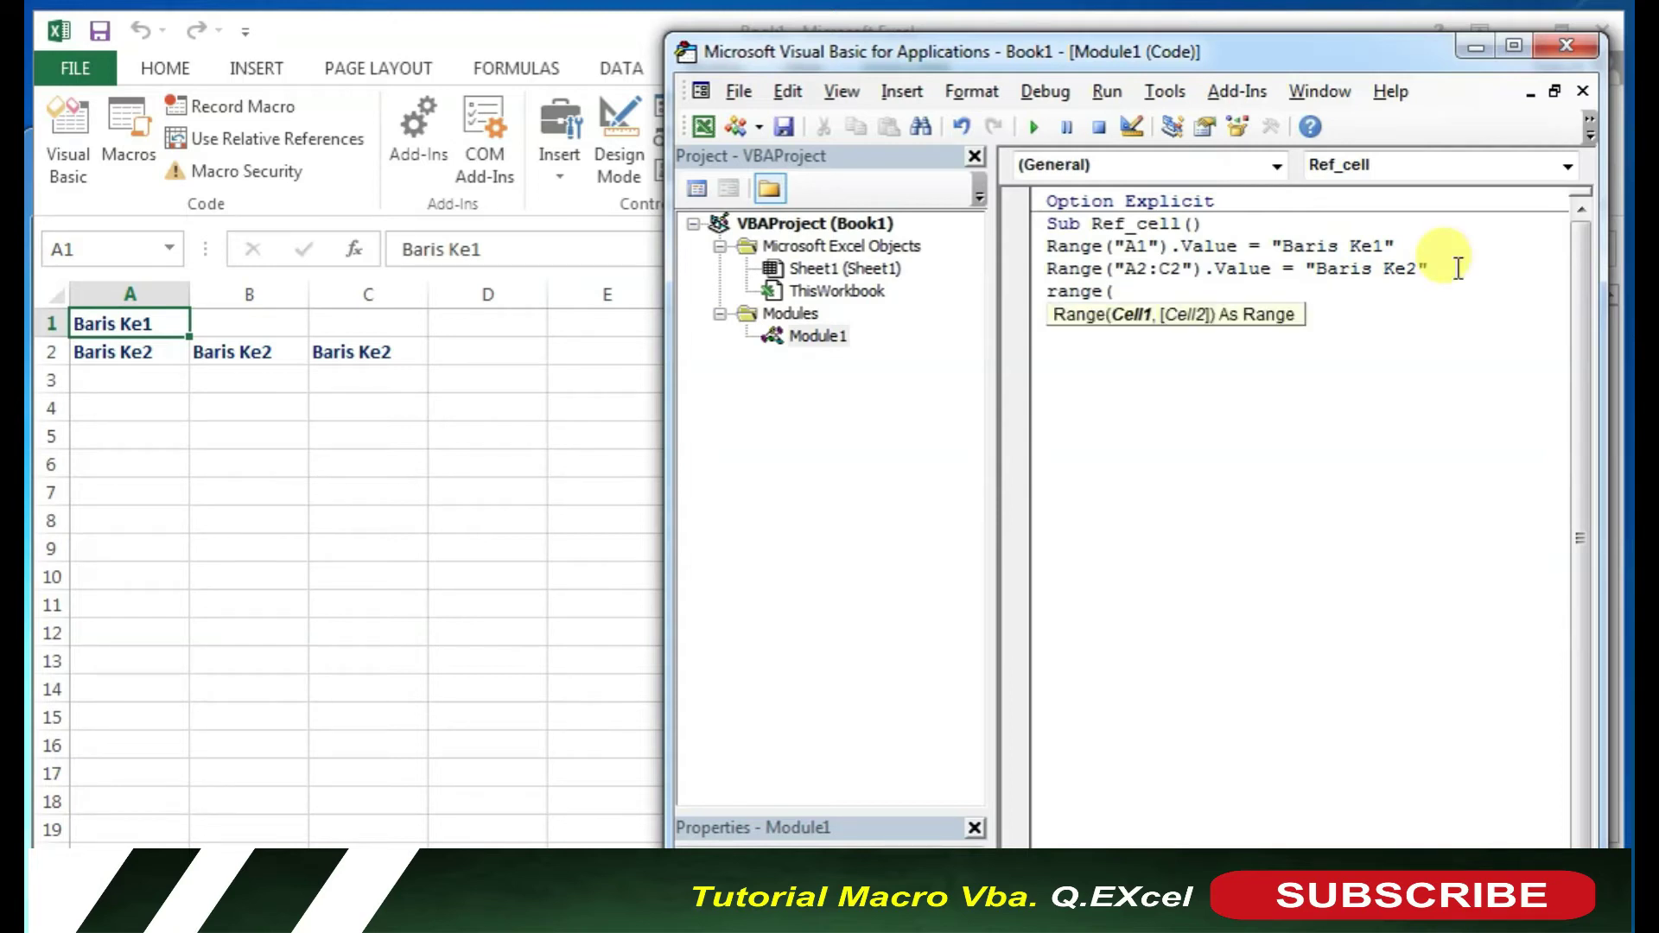
pyautogui.write('"')
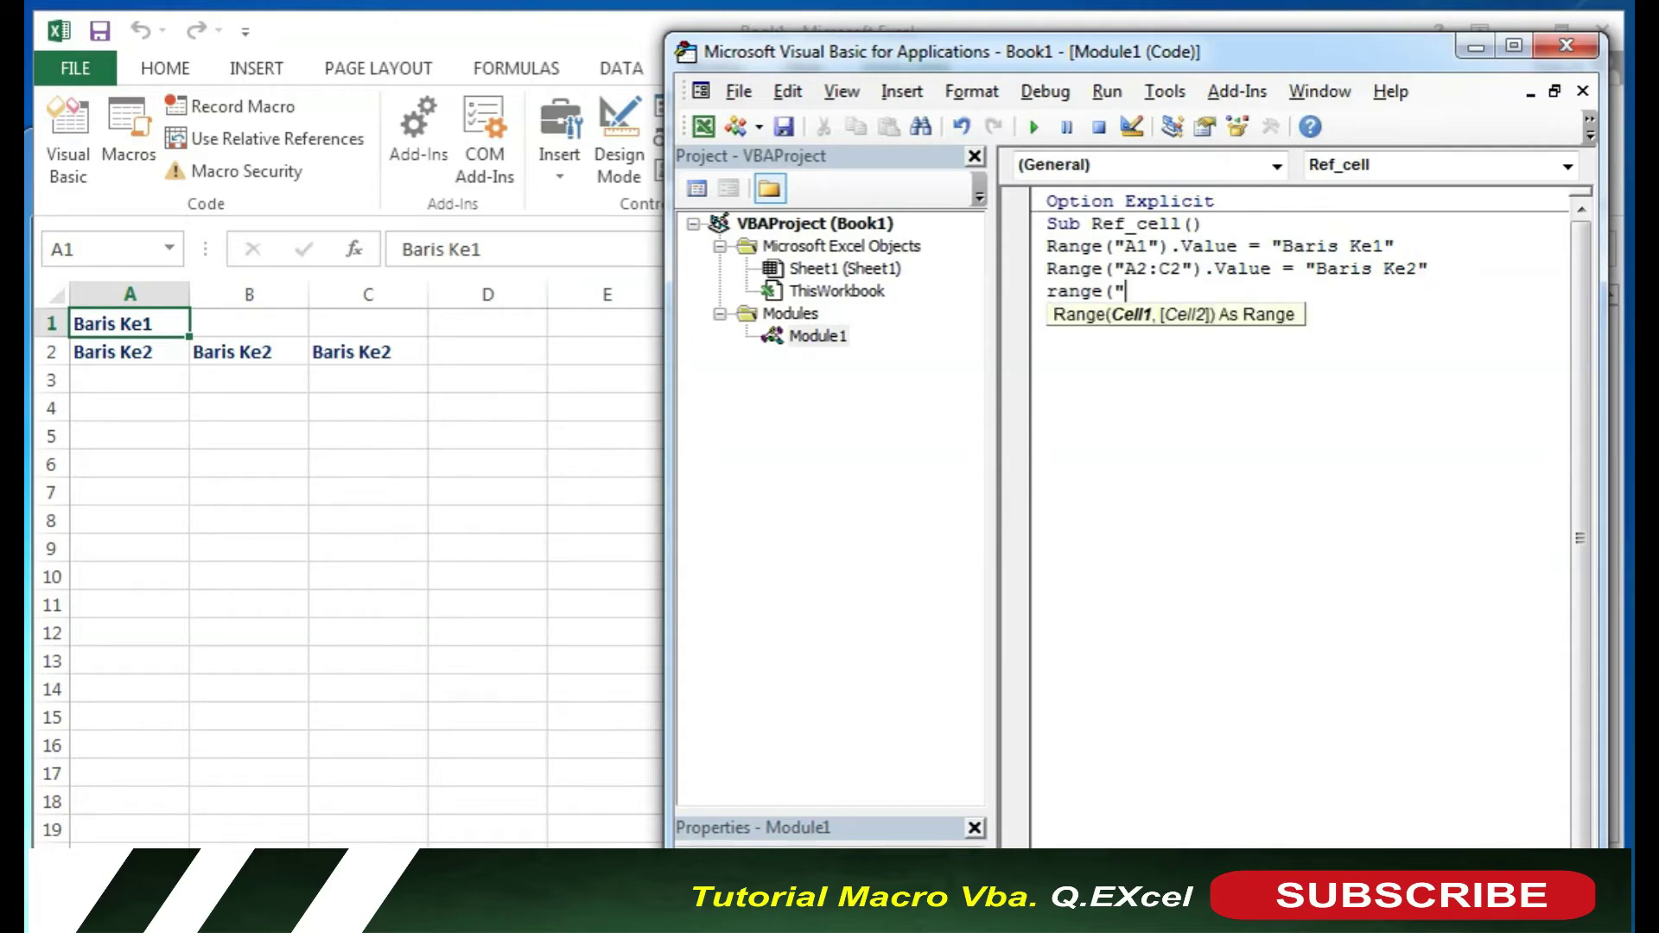
pyautogui.write('A3')
pyautogui.write(':')
pyautogui.write('C3')
pyautogui.write(',D3,')
pyautogui.write('e3')
pyautogui.write(')')
pyautogui.press('BackSpace')
pyautogui.write('"')
pyautogui.write(').')
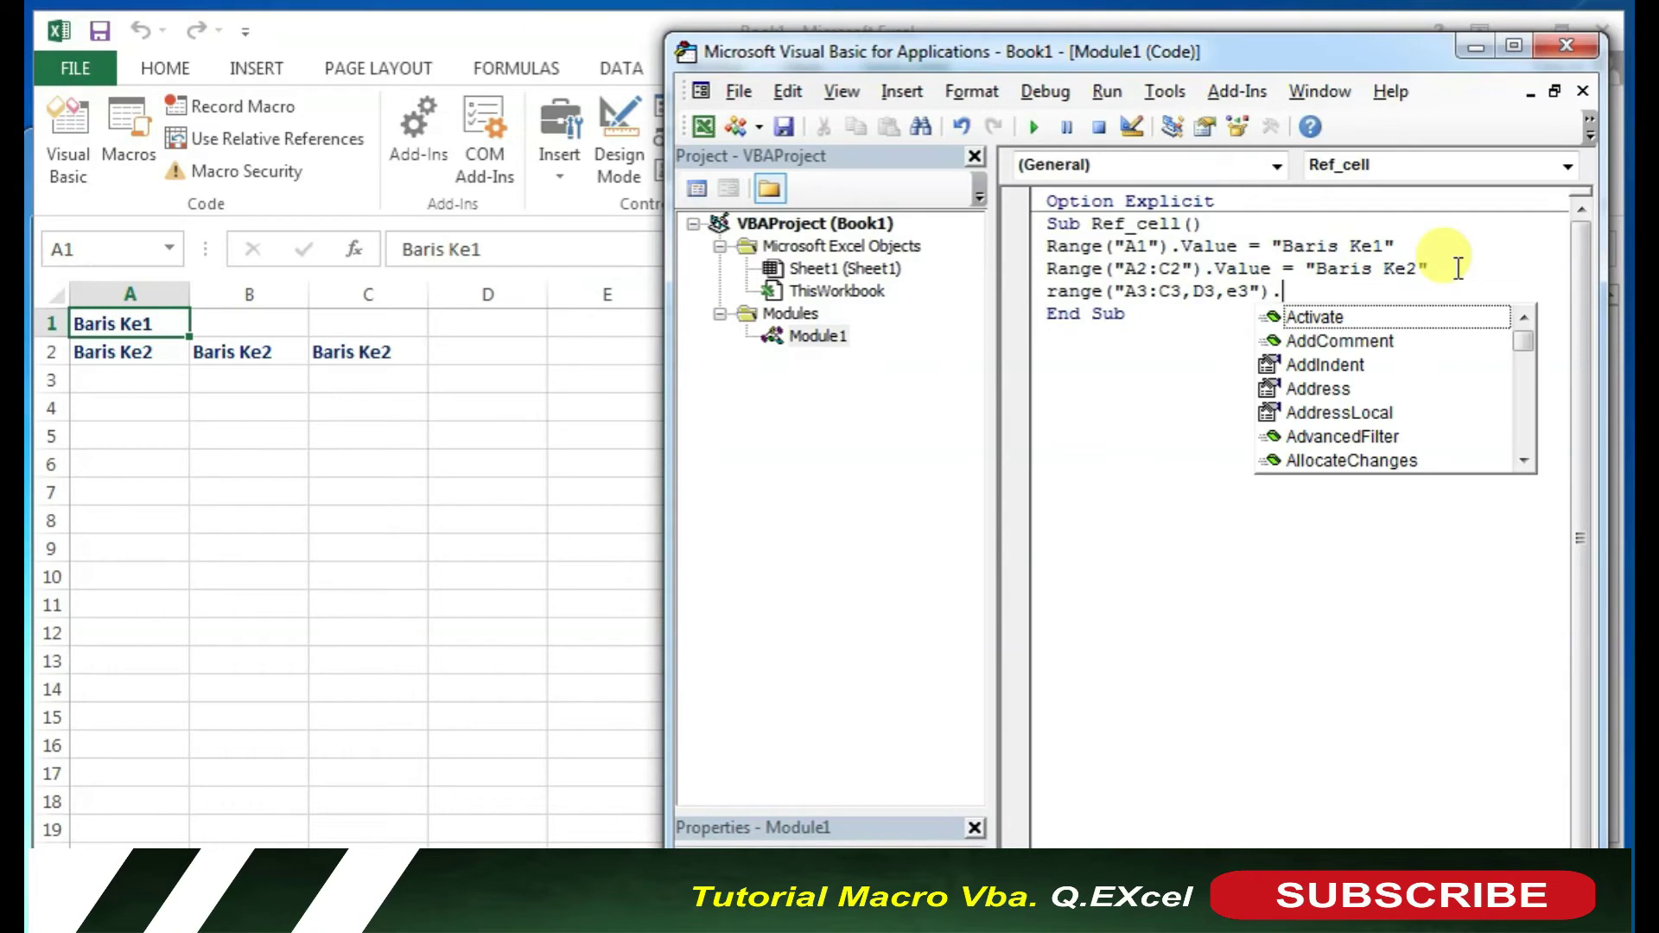
pyautogui.write('value=')
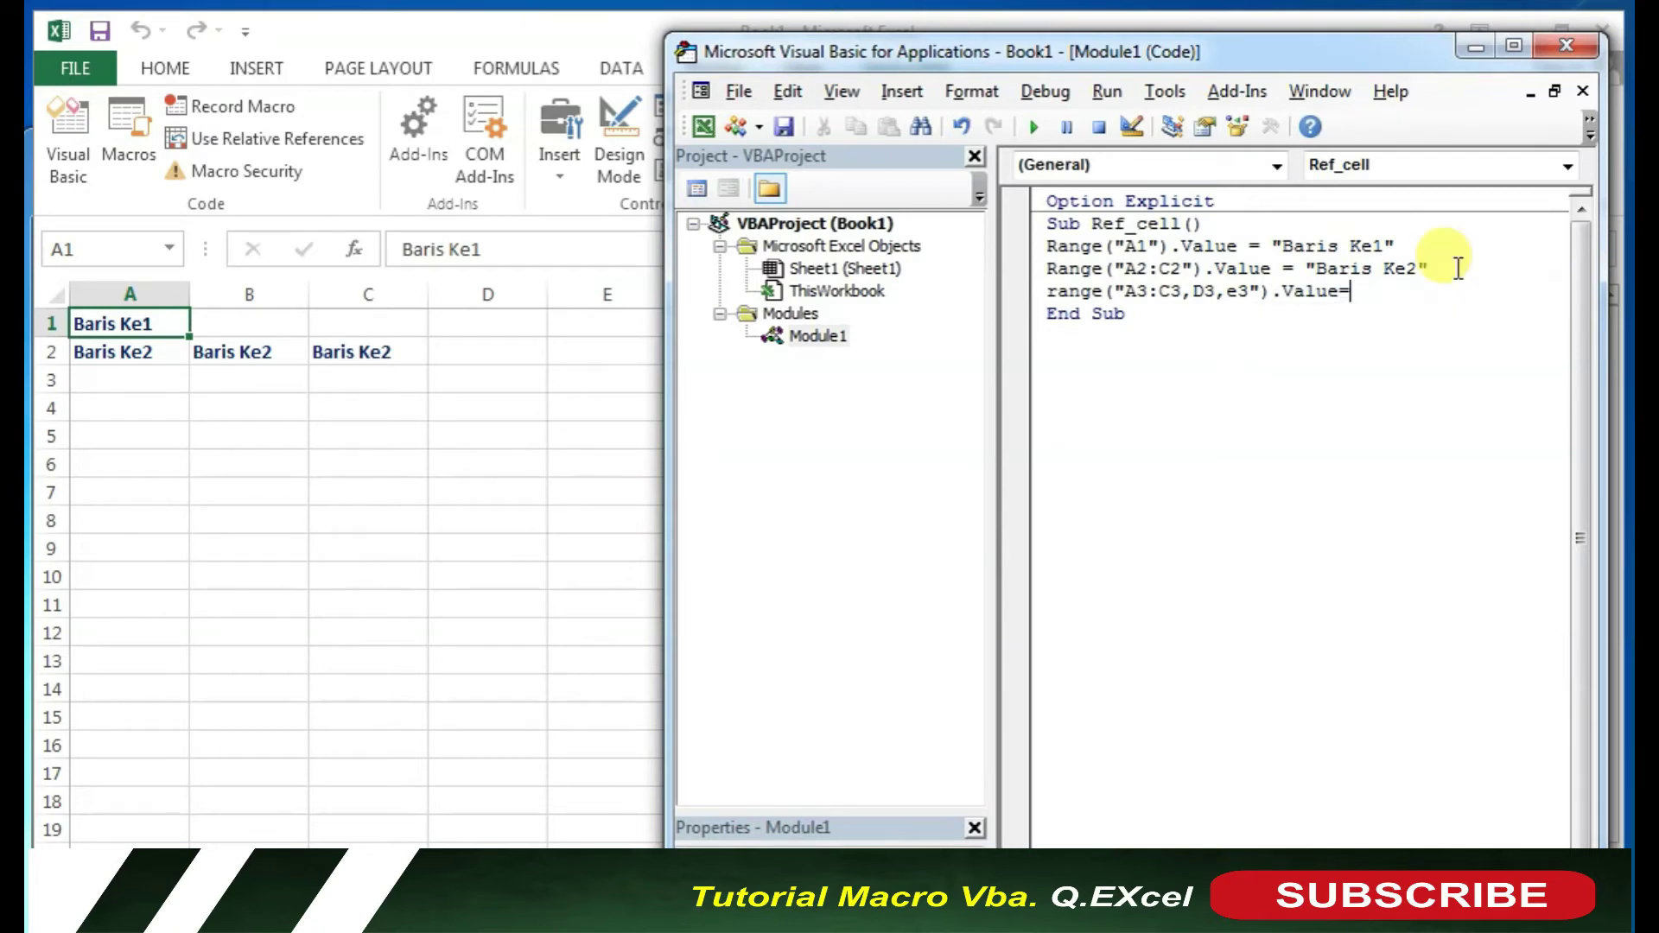
pyautogui.write('Baris Ke')
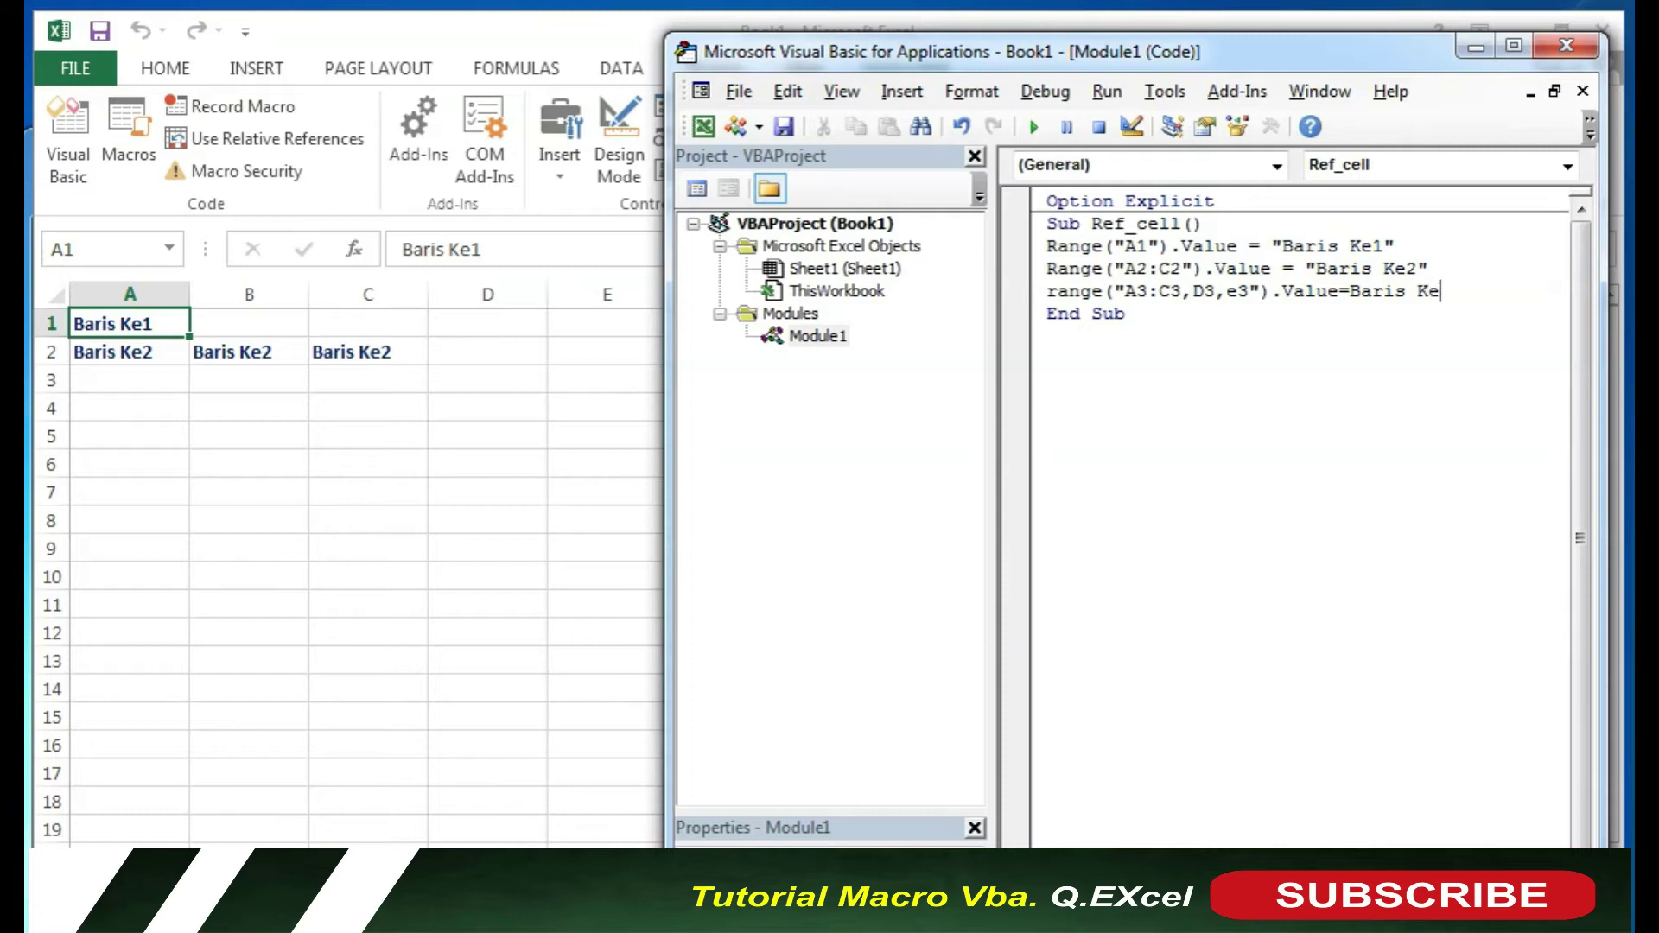
pyautogui.write('3"')
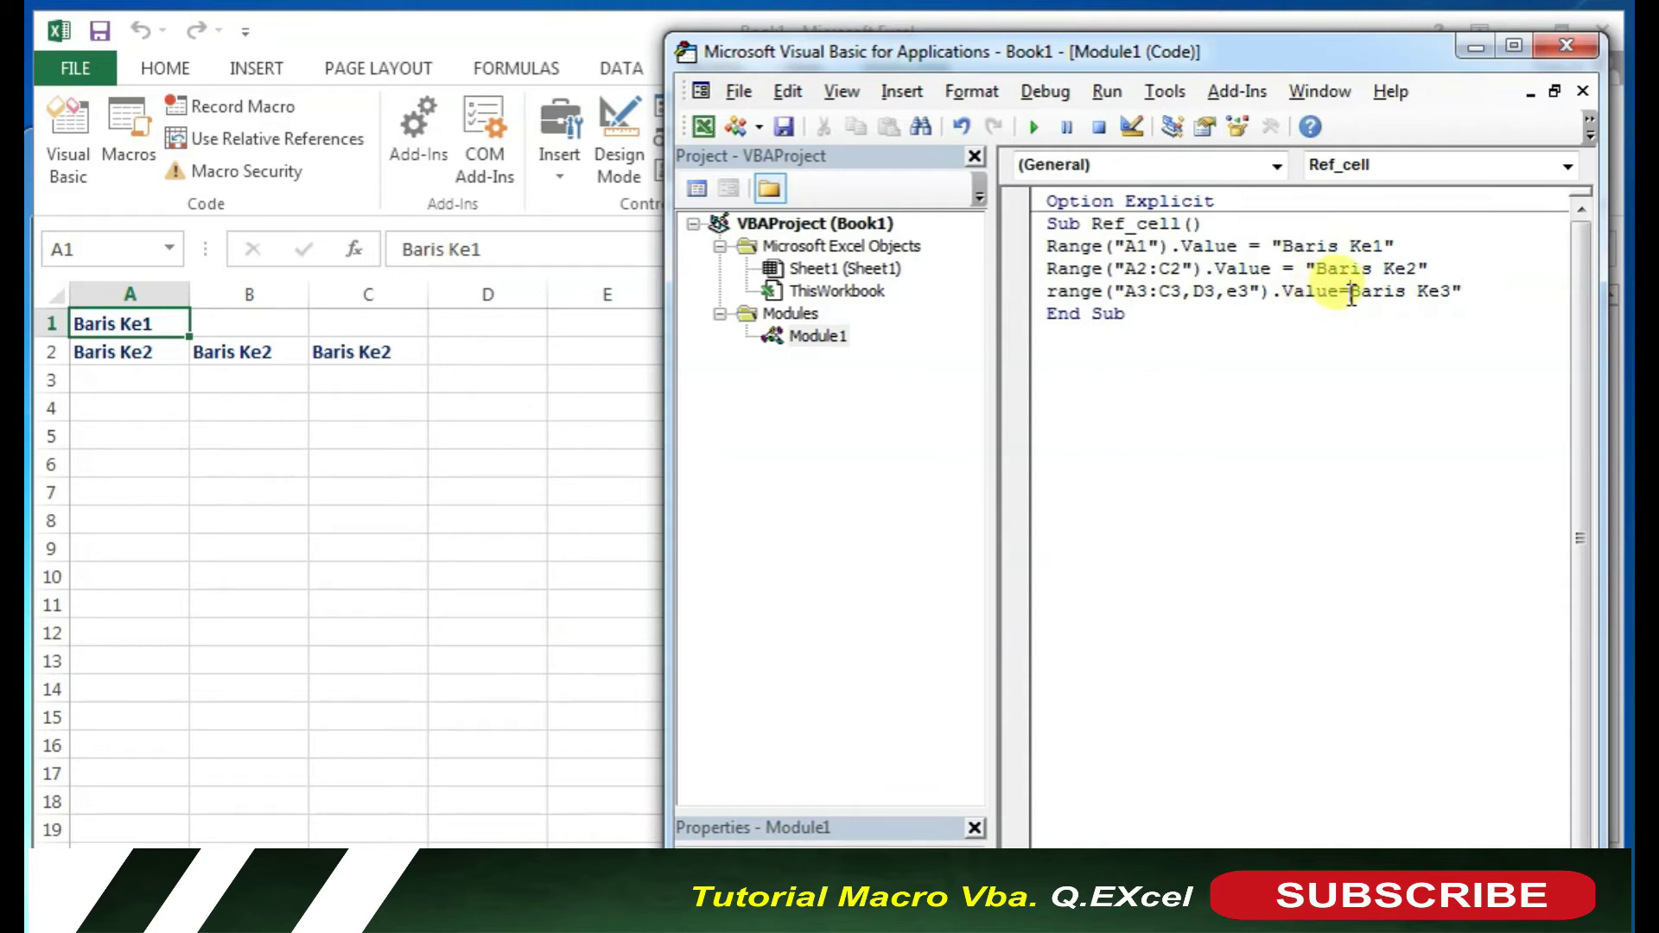
pyautogui.write('"')
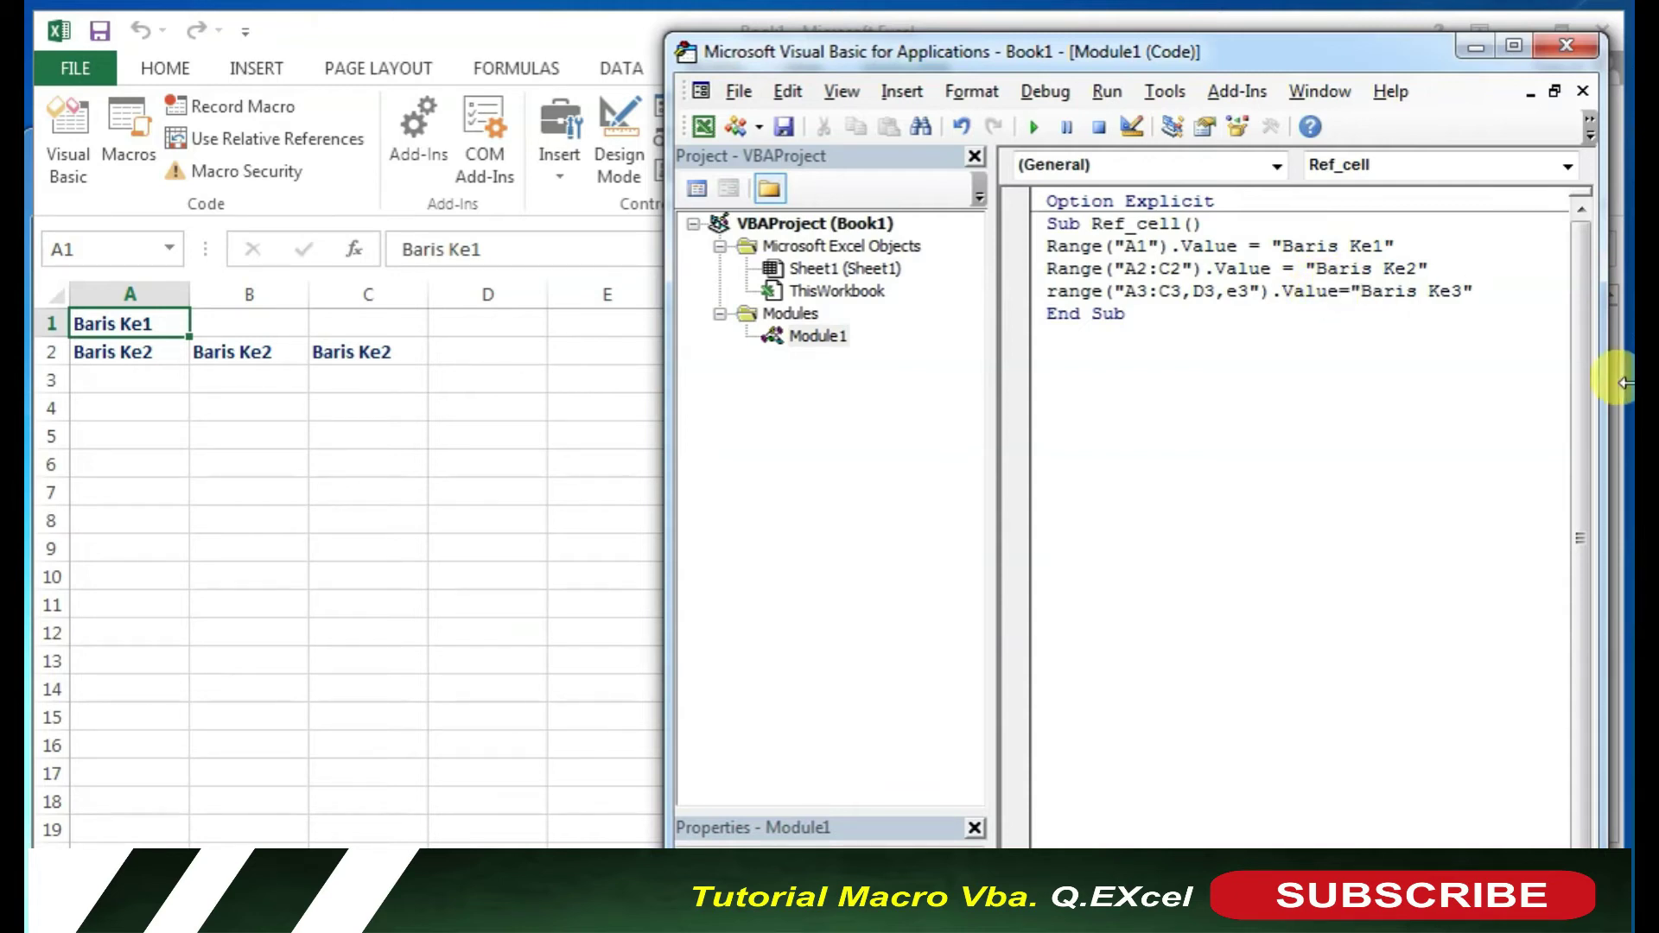
pyautogui.click(1371, 373)
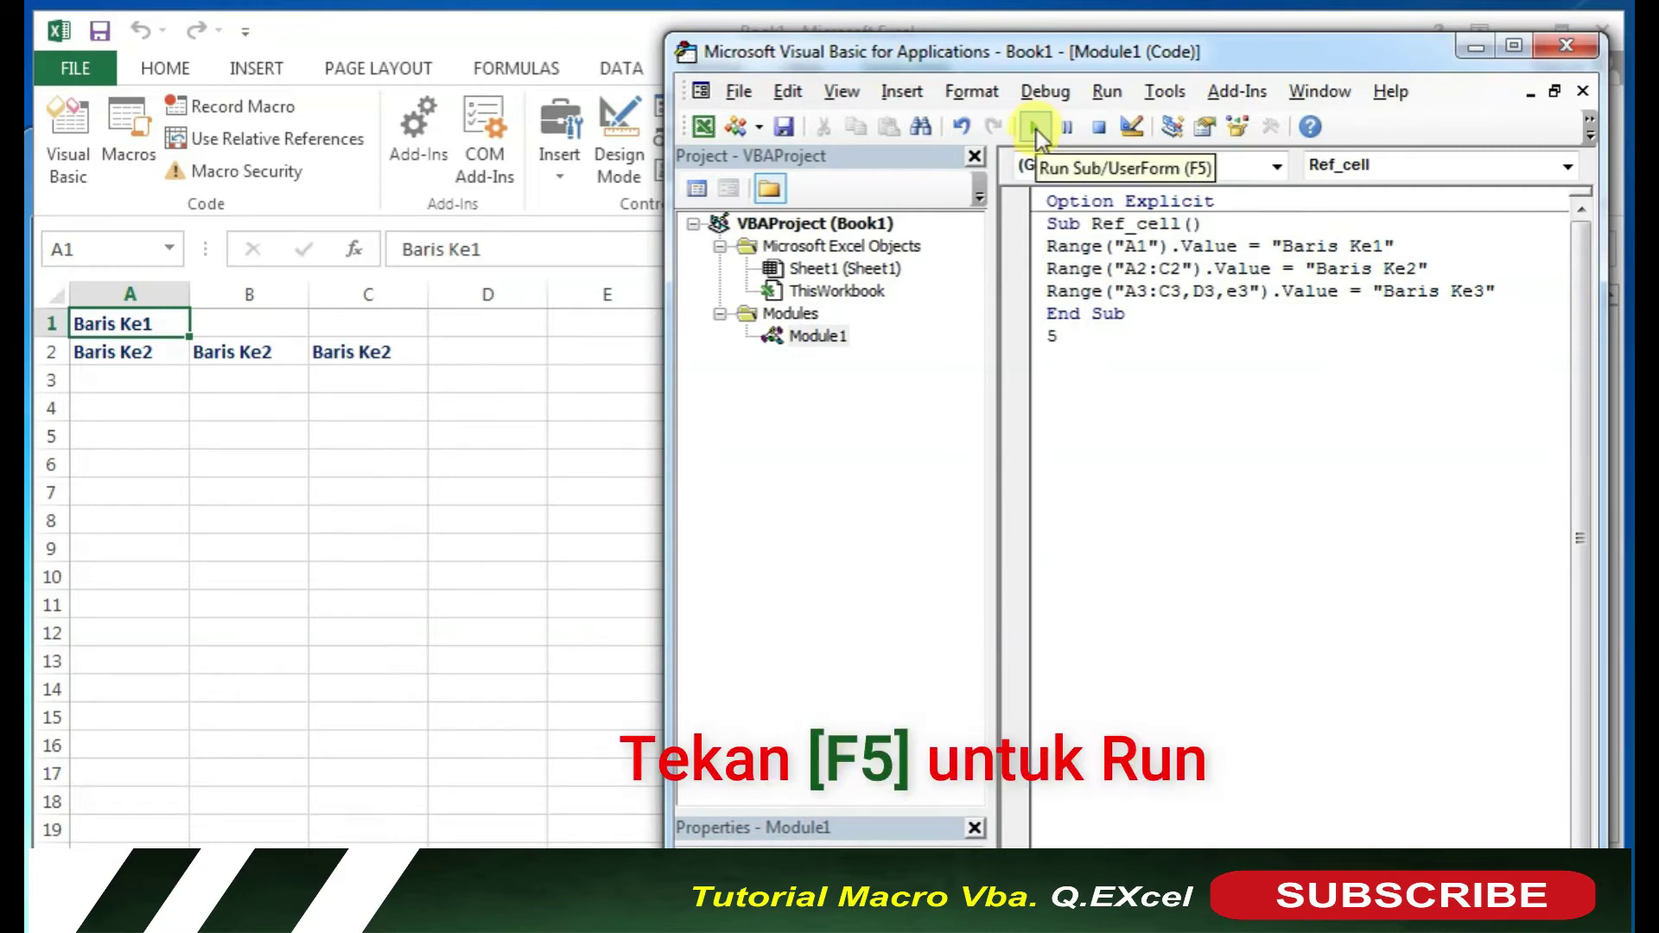
# Run the macro, check A3:E3 show Baris Ke3, then begin a Range("A4",B4") line.
pyautogui.press('F5')
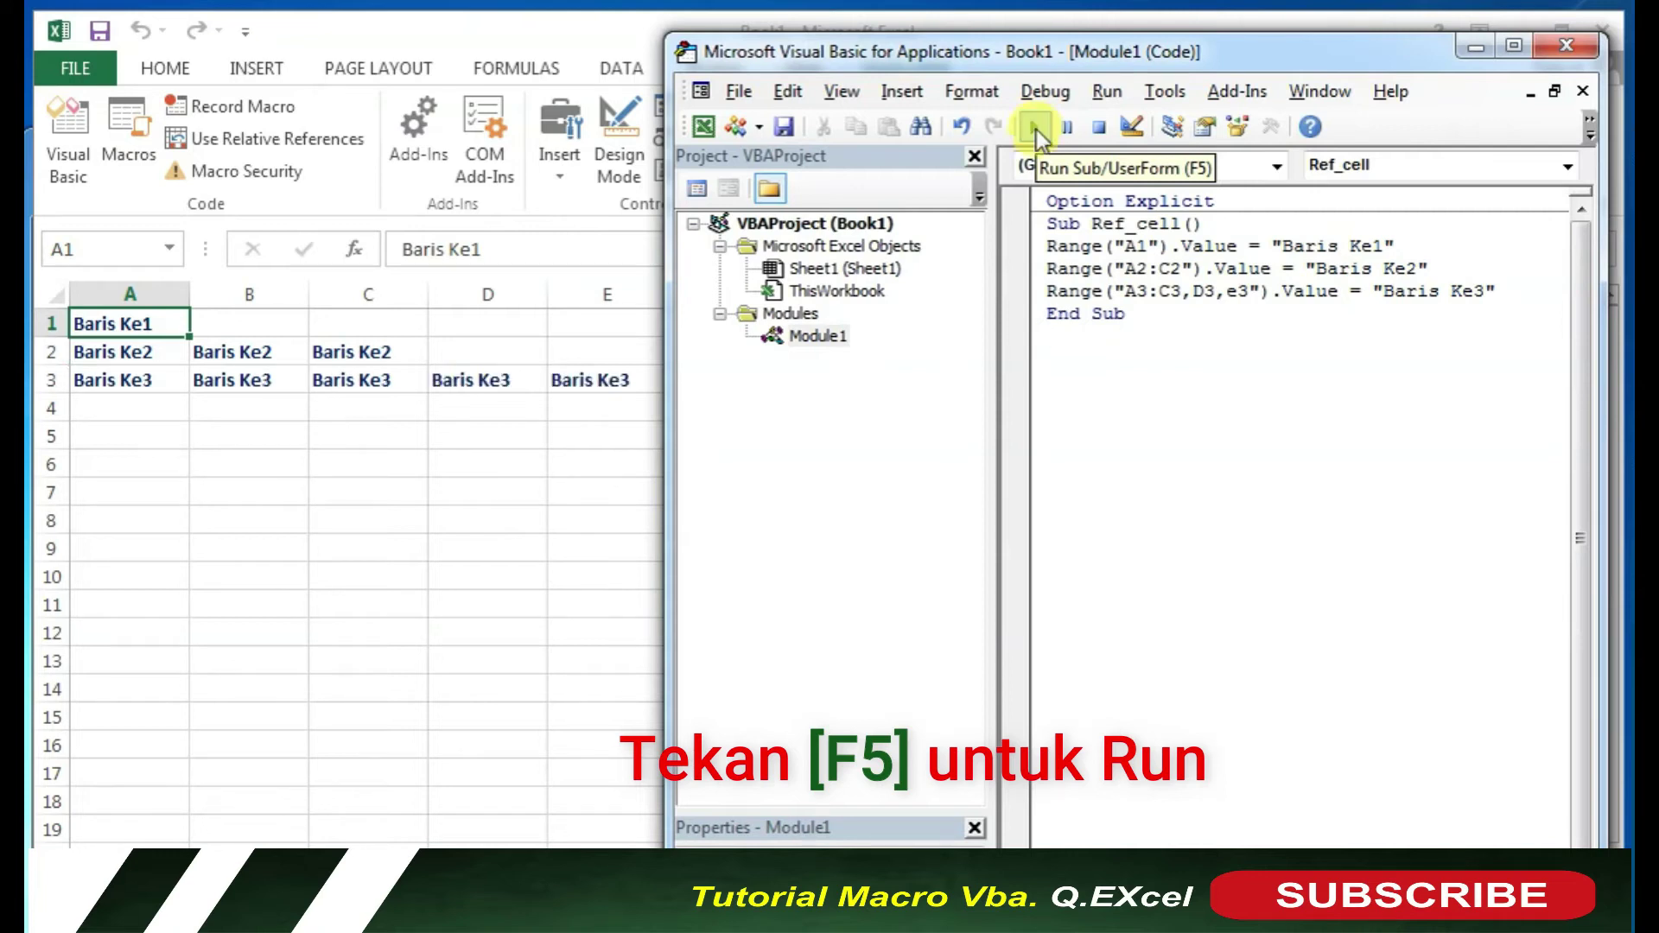
pyautogui.click(449, 379)
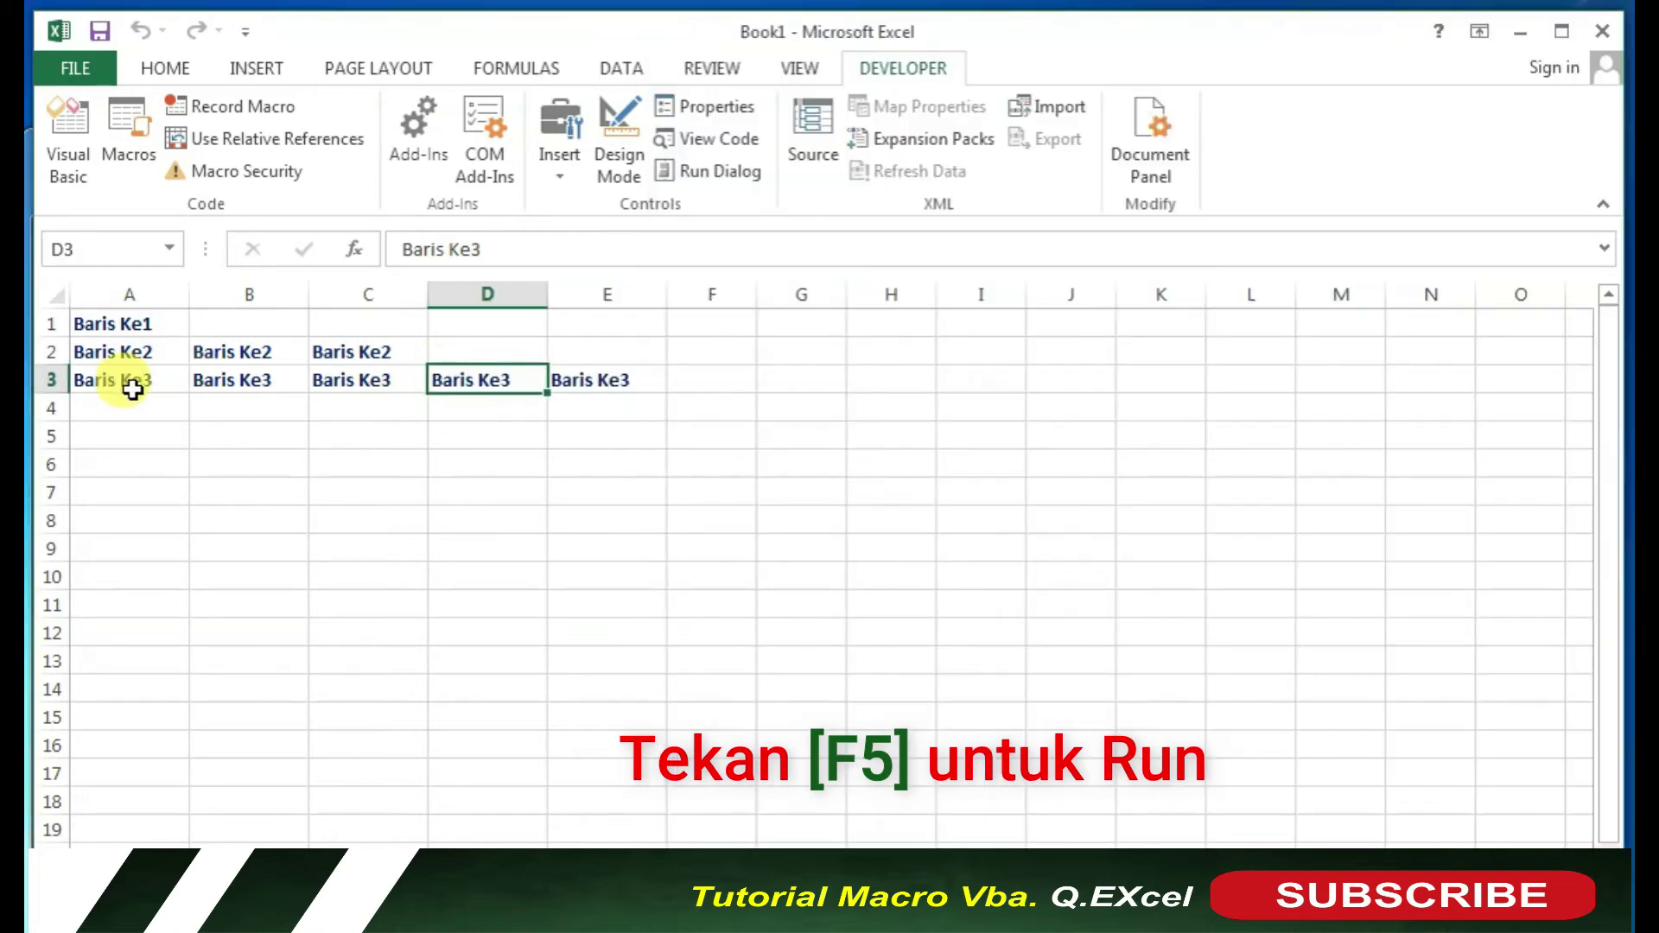
pyautogui.moveTo(130, 378); pyautogui.dragTo(596, 380)
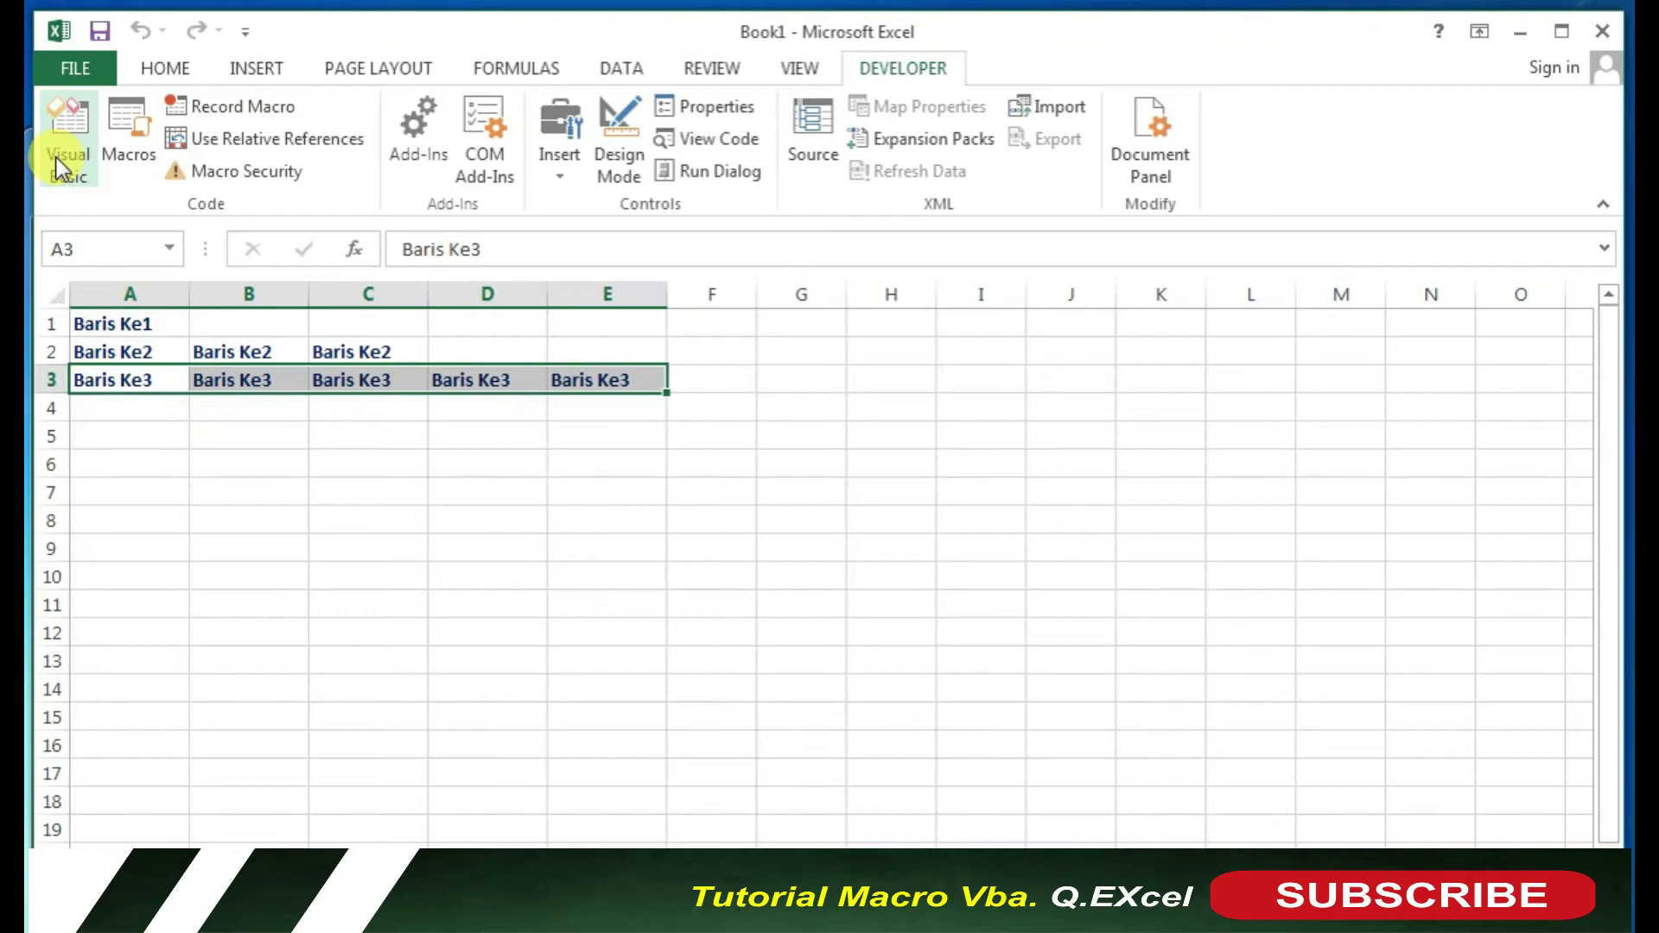
pyautogui.click(67, 142)
pyautogui.click(1522, 292)
pyautogui.press('Return')
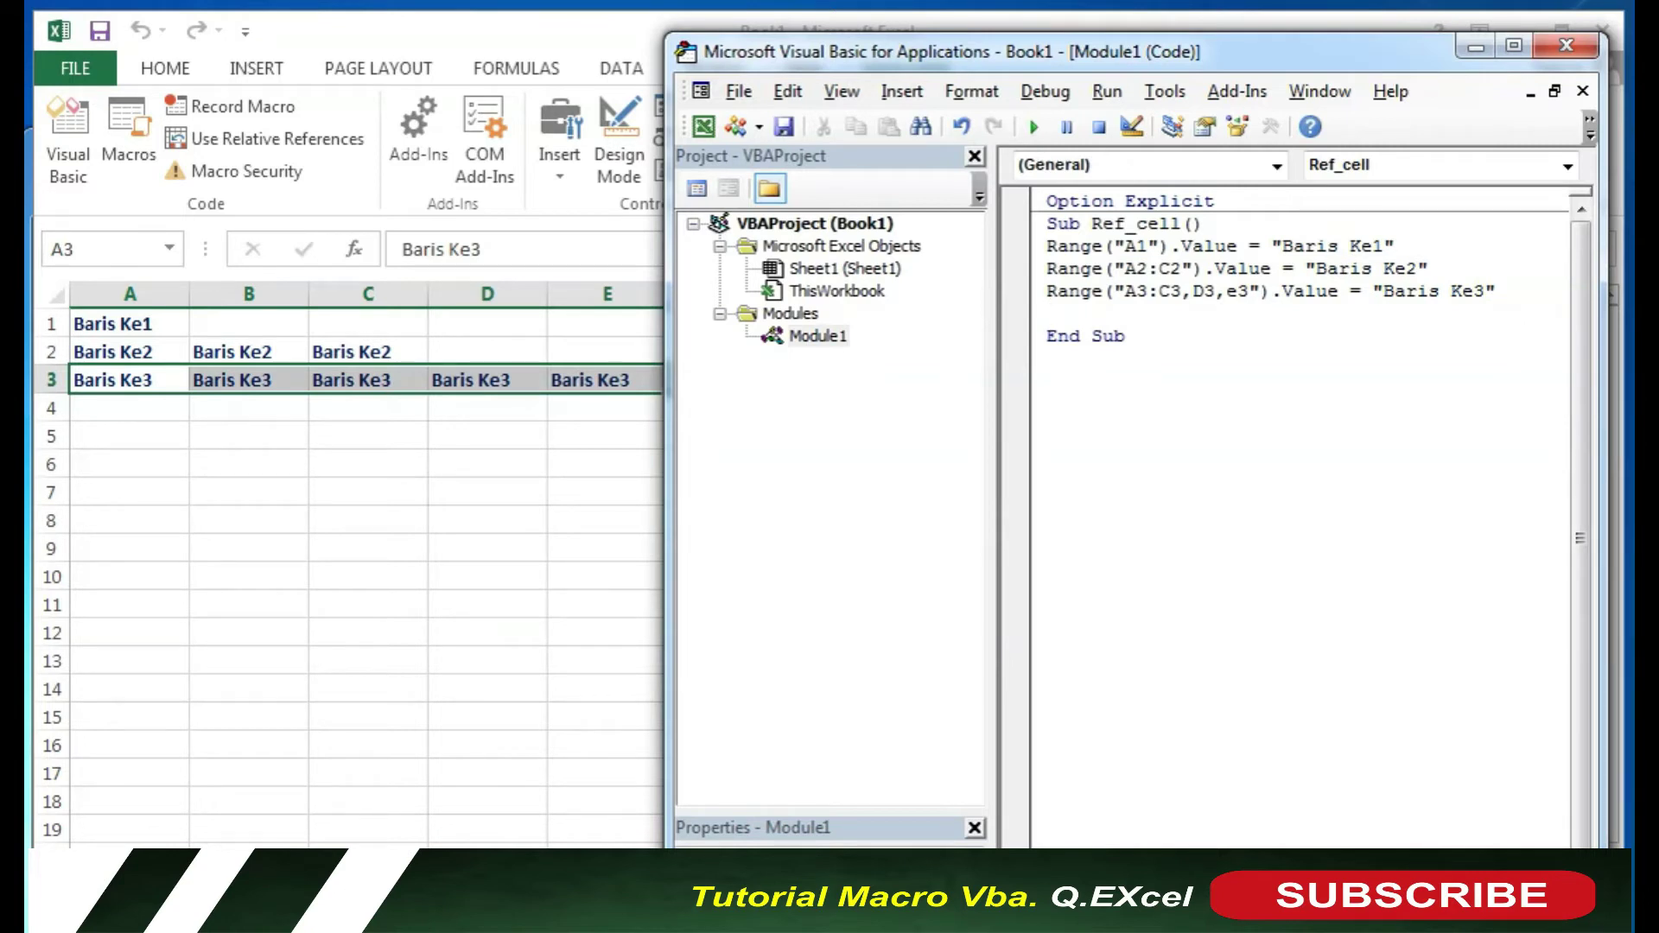
pyautogui.write('range')
pyautogui.write('(')
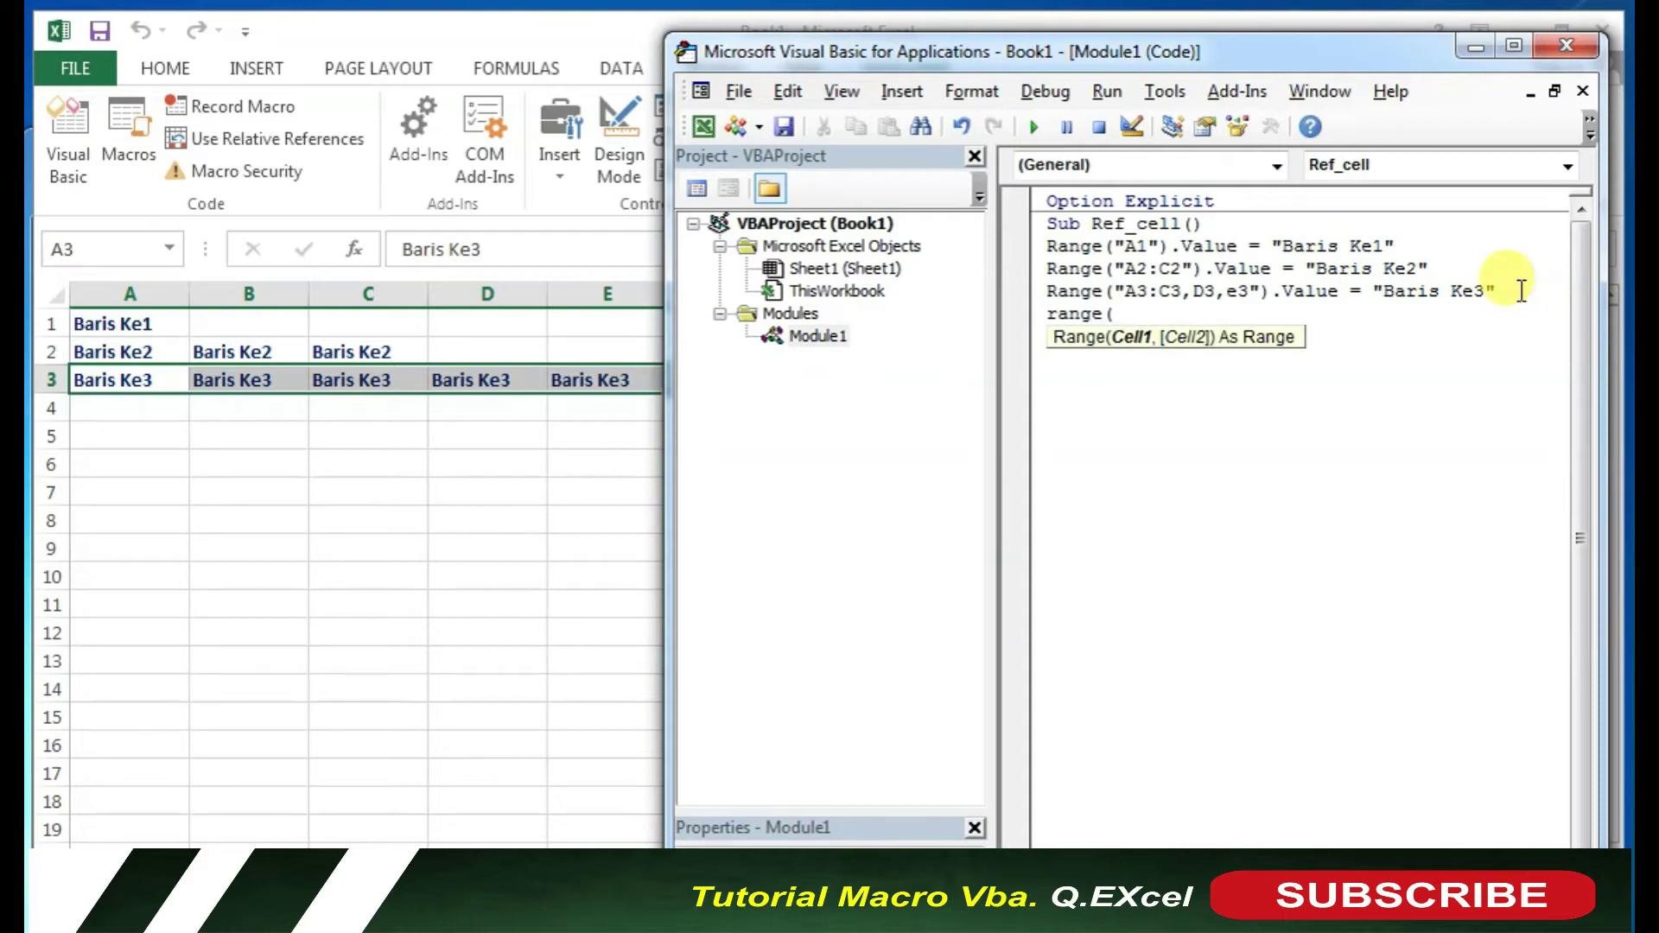
pyautogui.write('"')
pyautogui.write('A')
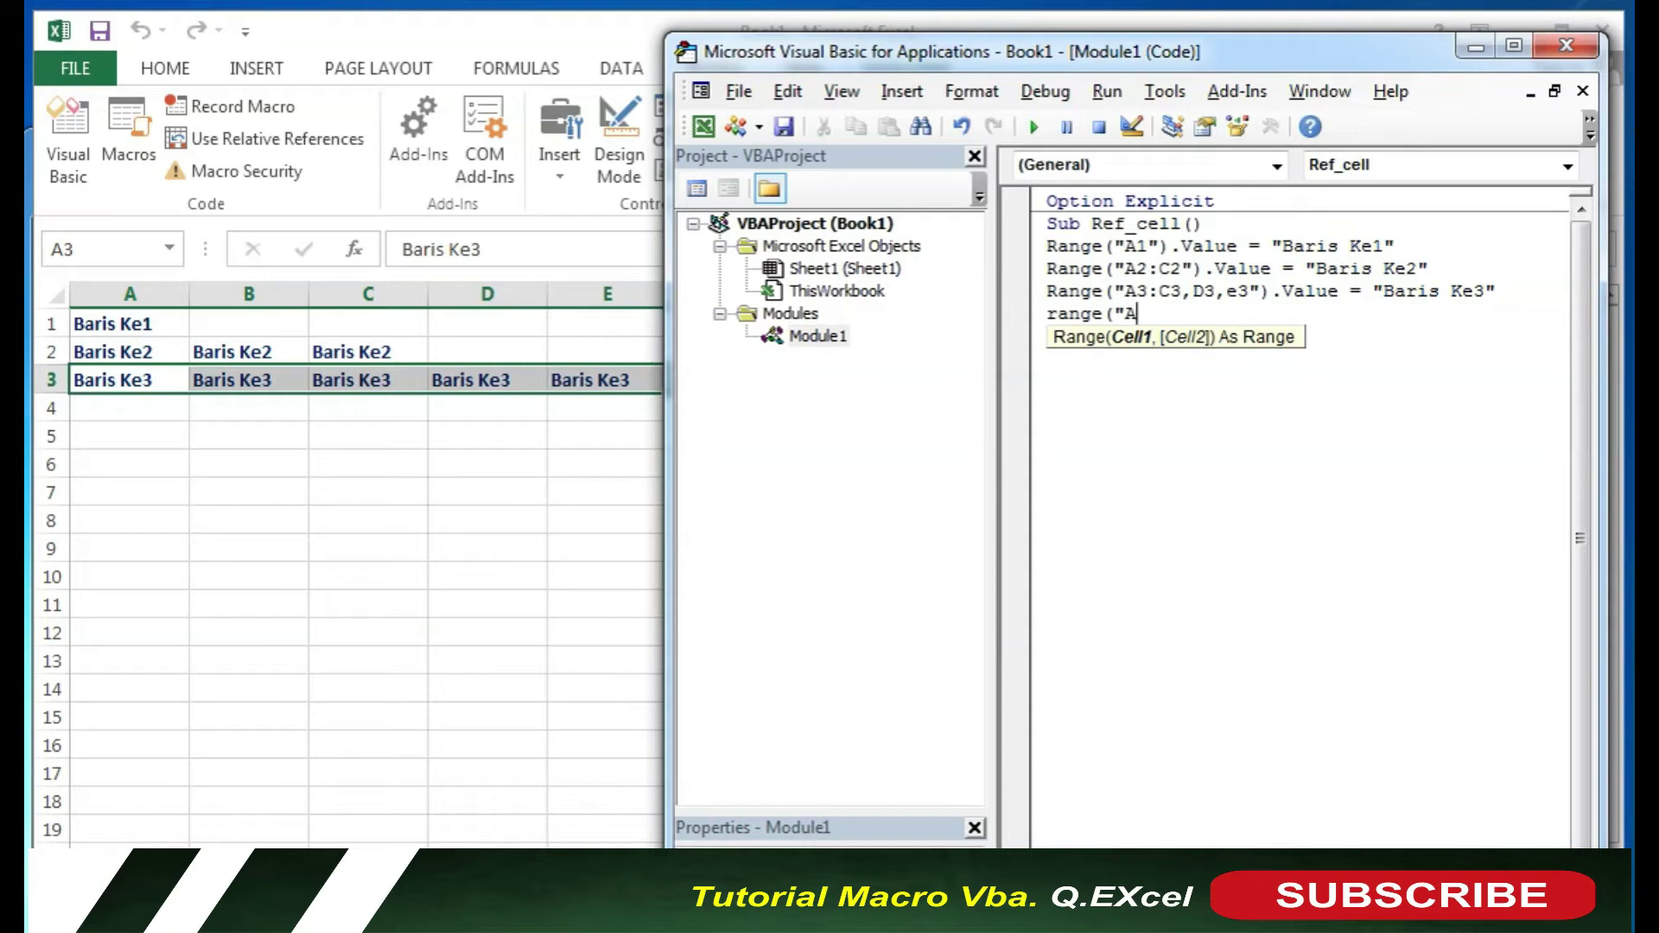
pyautogui.write('4')
pyautogui.write('"')
pyautogui.write(',')
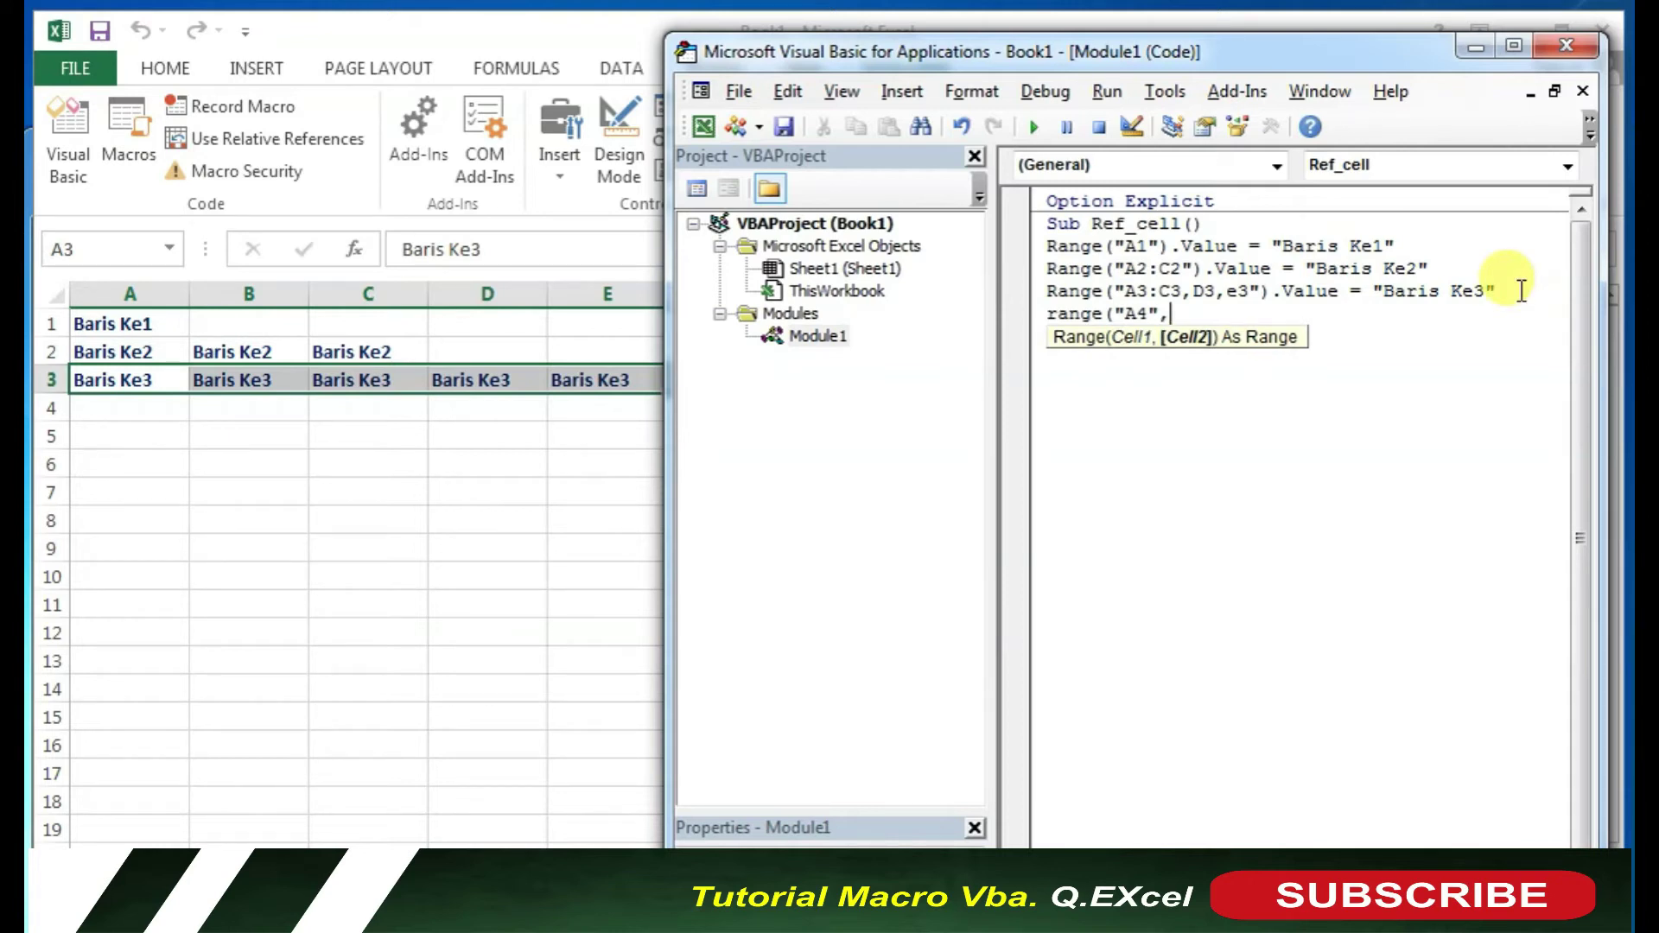
pyautogui.write('B4"')
# Complete the line as Range("A4", "B4").Value = "Baris Ke4".
pyautogui.press('Left')
pyautogui.press('Left')
pyautogui.press('Left')
pyautogui.write('"')
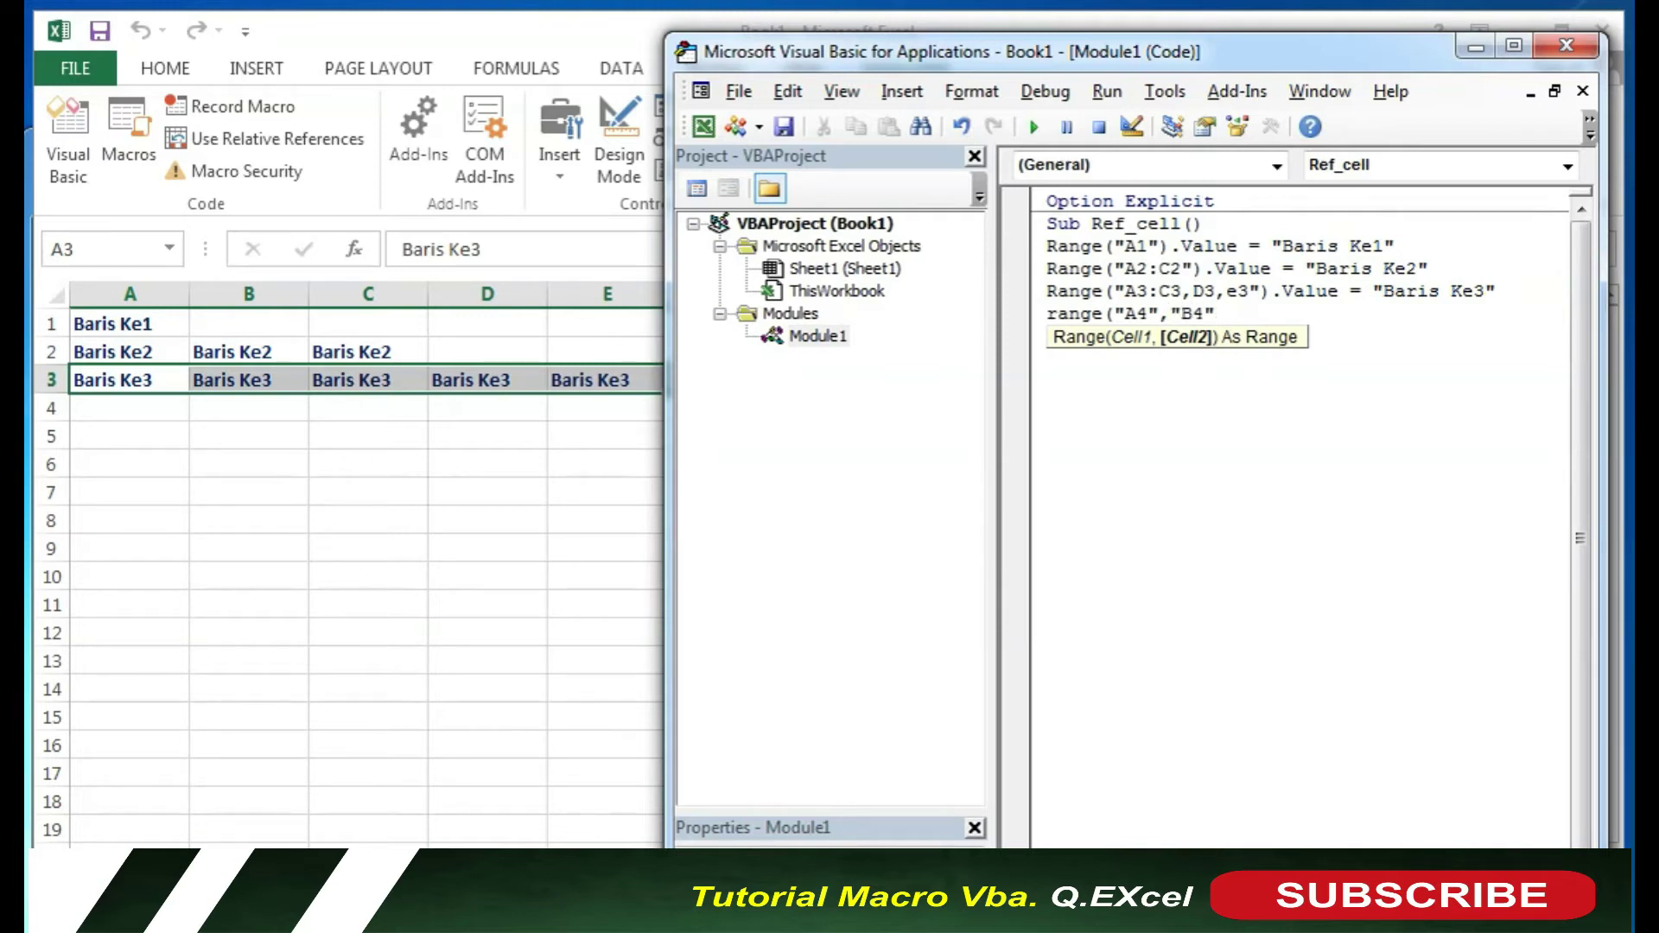
pyautogui.press('Right')
pyautogui.press('Right')
pyautogui.press('Right')
pyautogui.write(').value=')
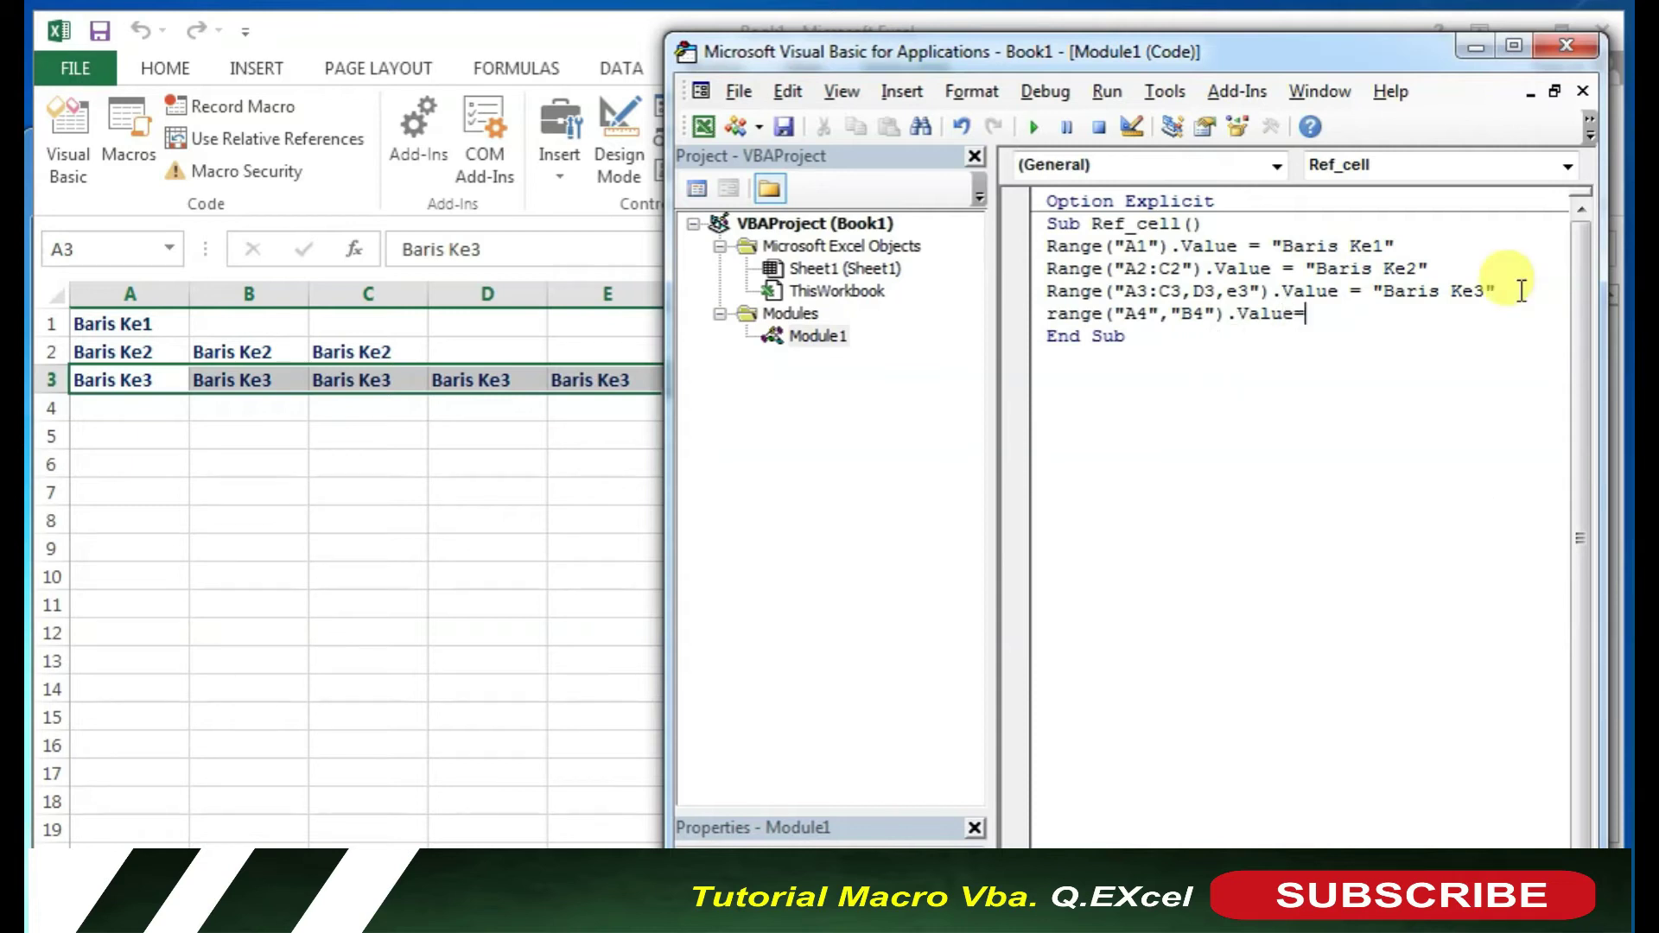
pyautogui.write('"Baris Ke')
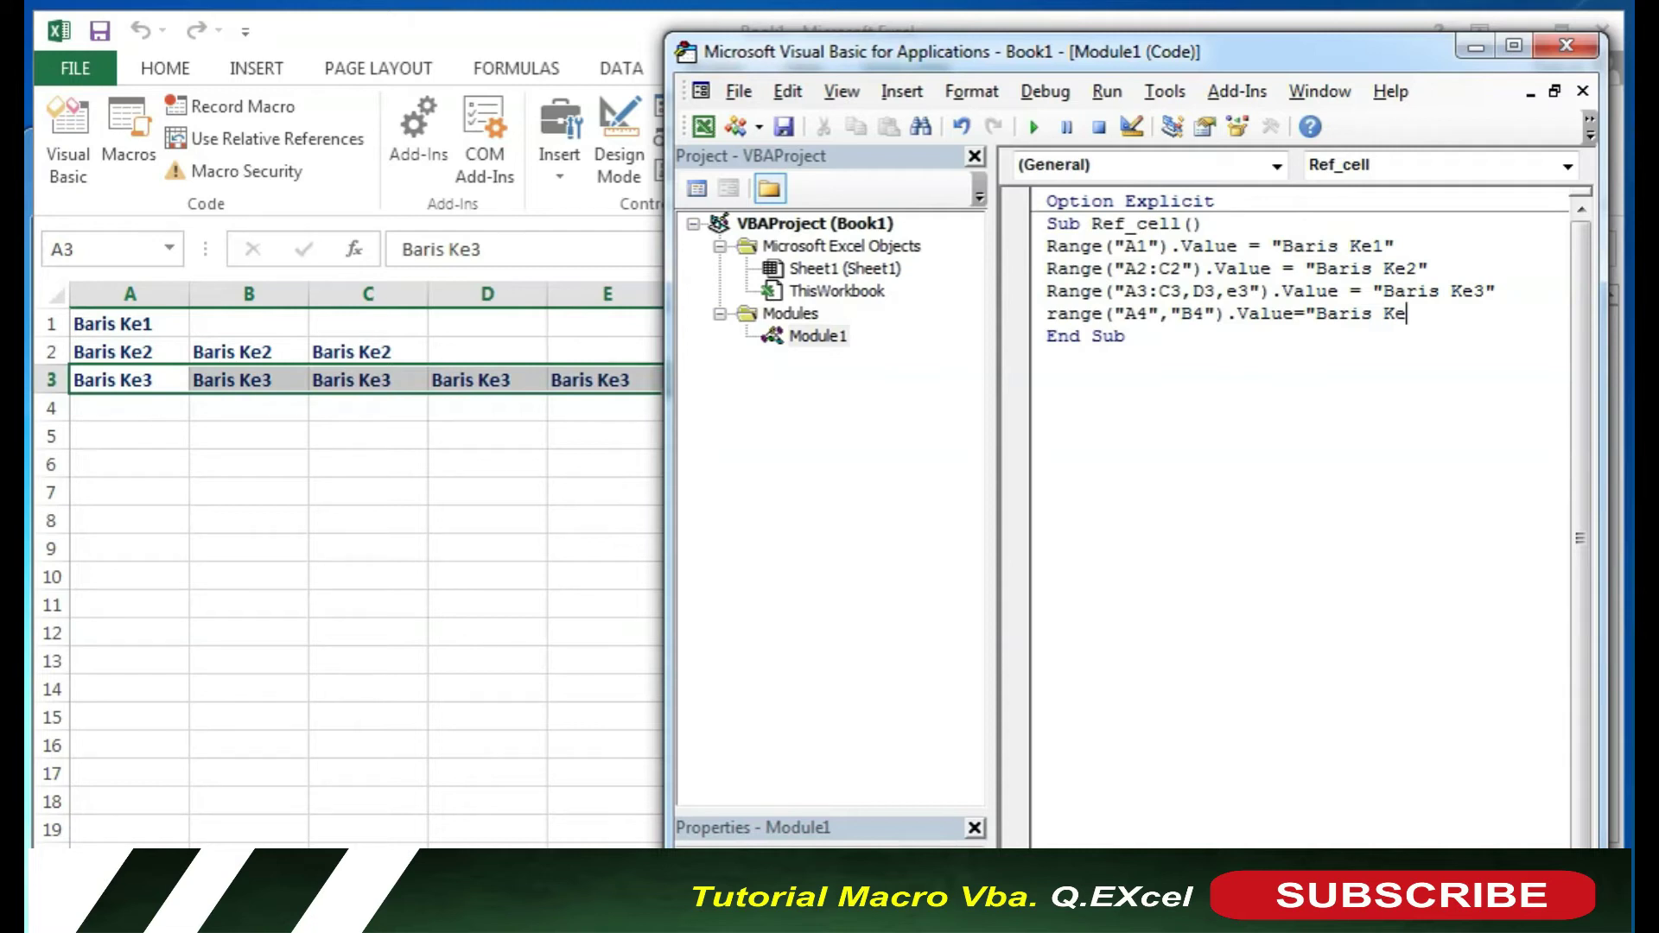
pyautogui.write('4"')
# Run the macro to fill A4 and B4, then open a new line below.
pyautogui.press('F5')
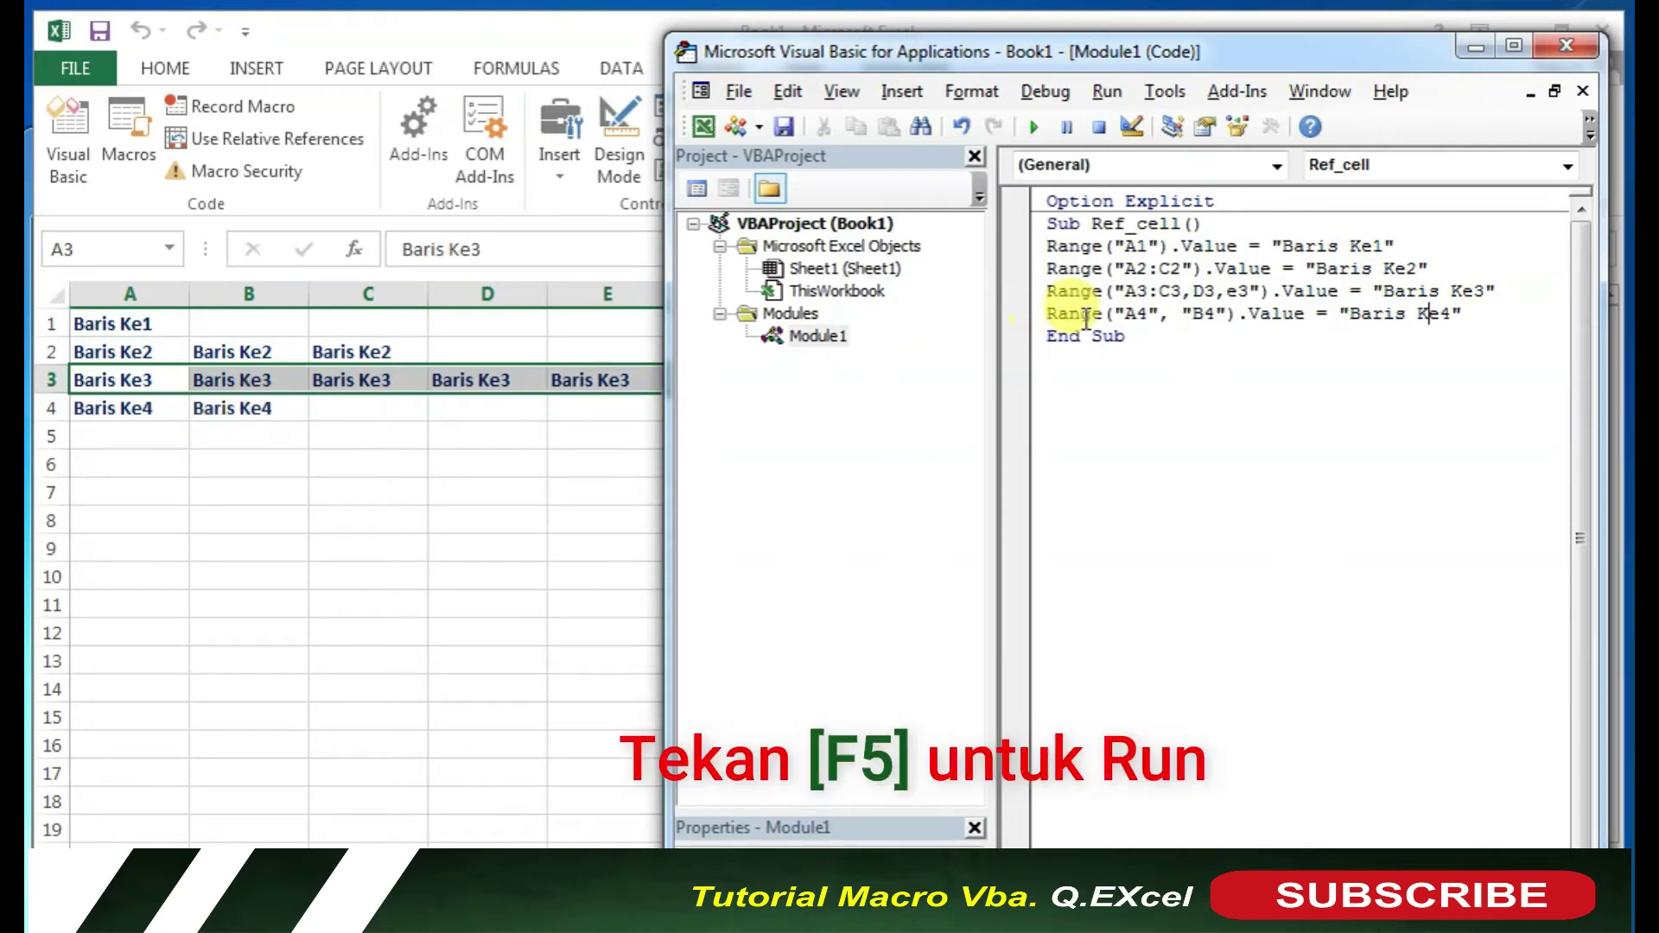
pyautogui.doubleClick(1131, 313)
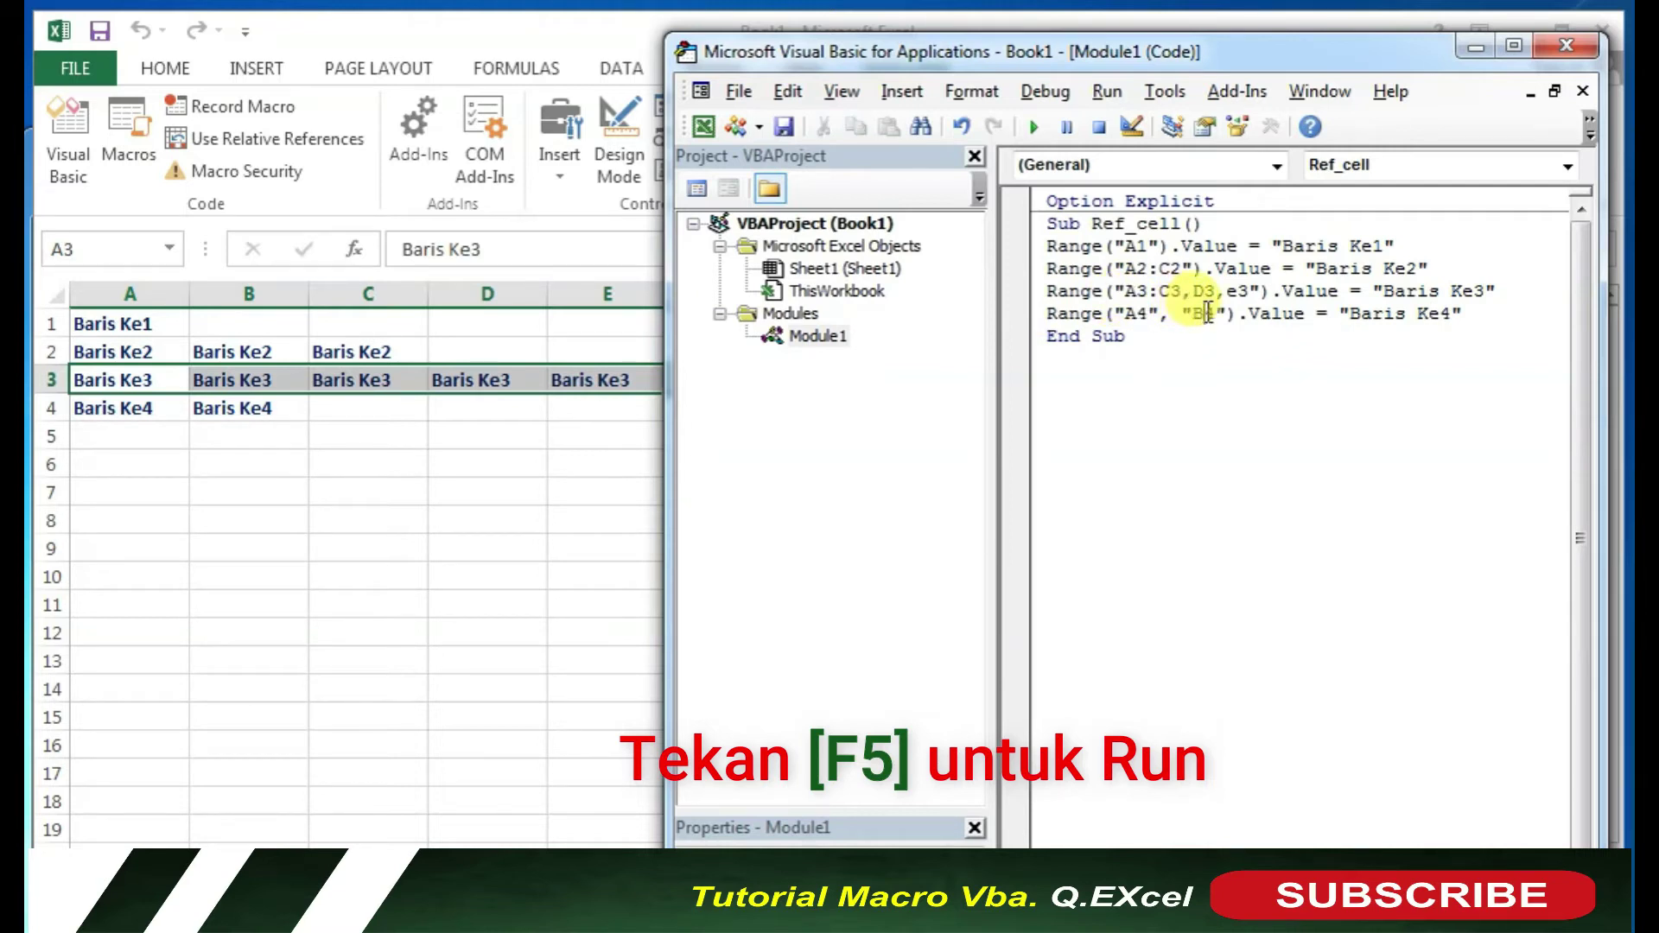
pyautogui.click(1489, 312)
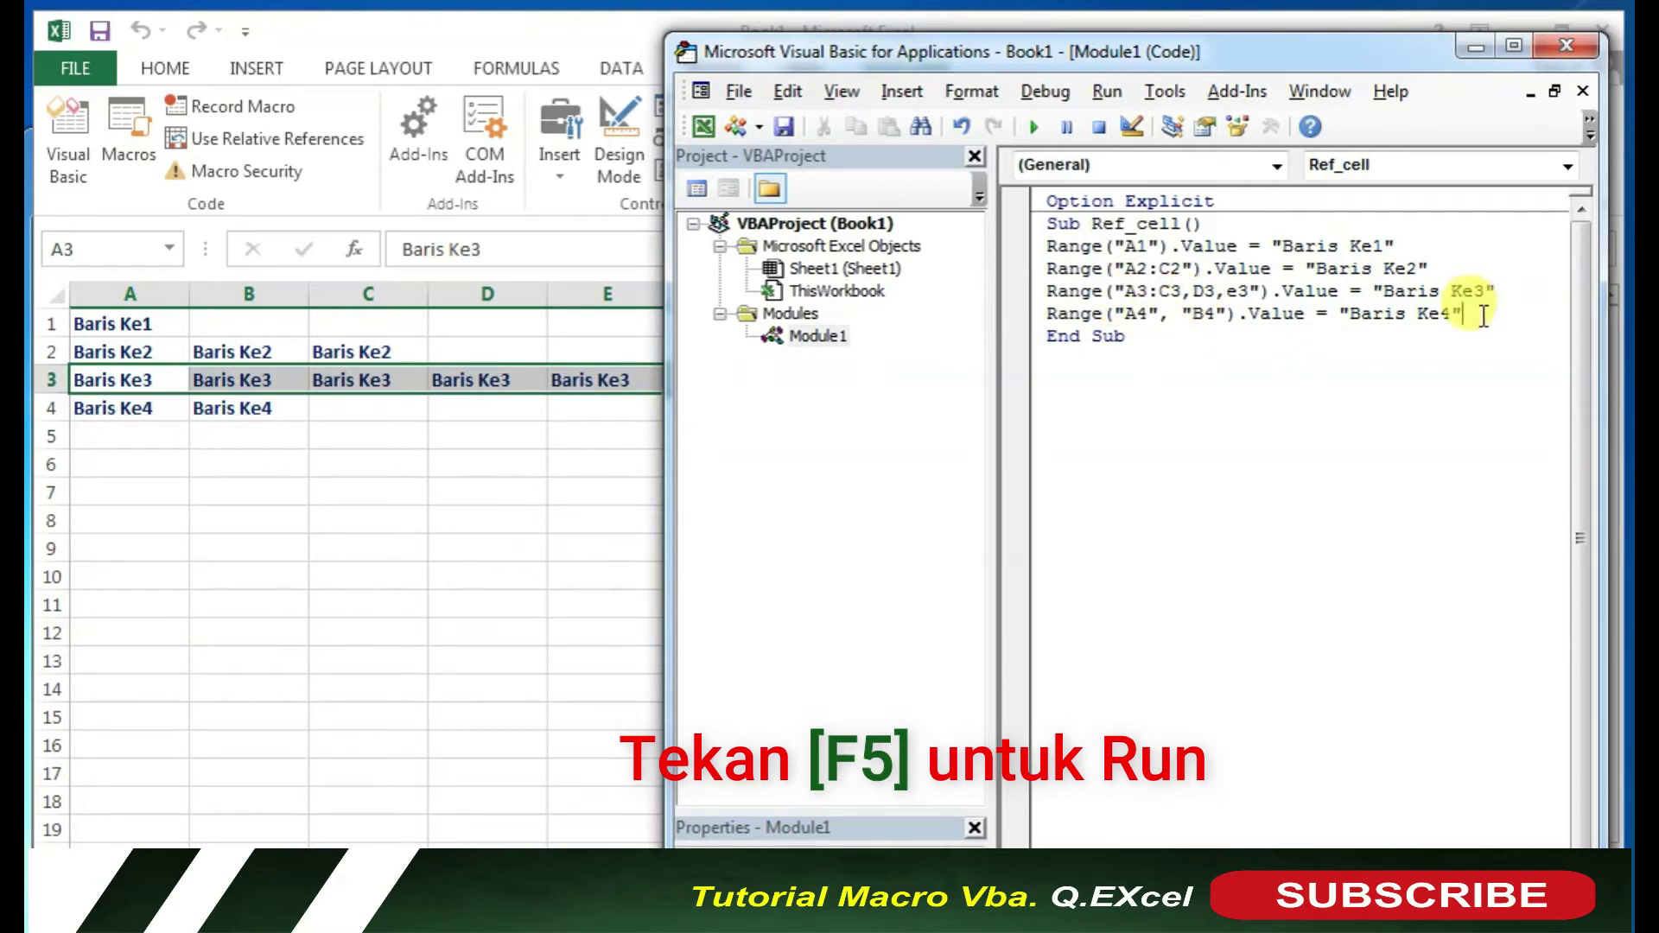
pyautogui.press('Return')
# Add Range("A5, B5").Value = "Baris Ke5" and run the macro with F5.
pyautogui.write('ran')
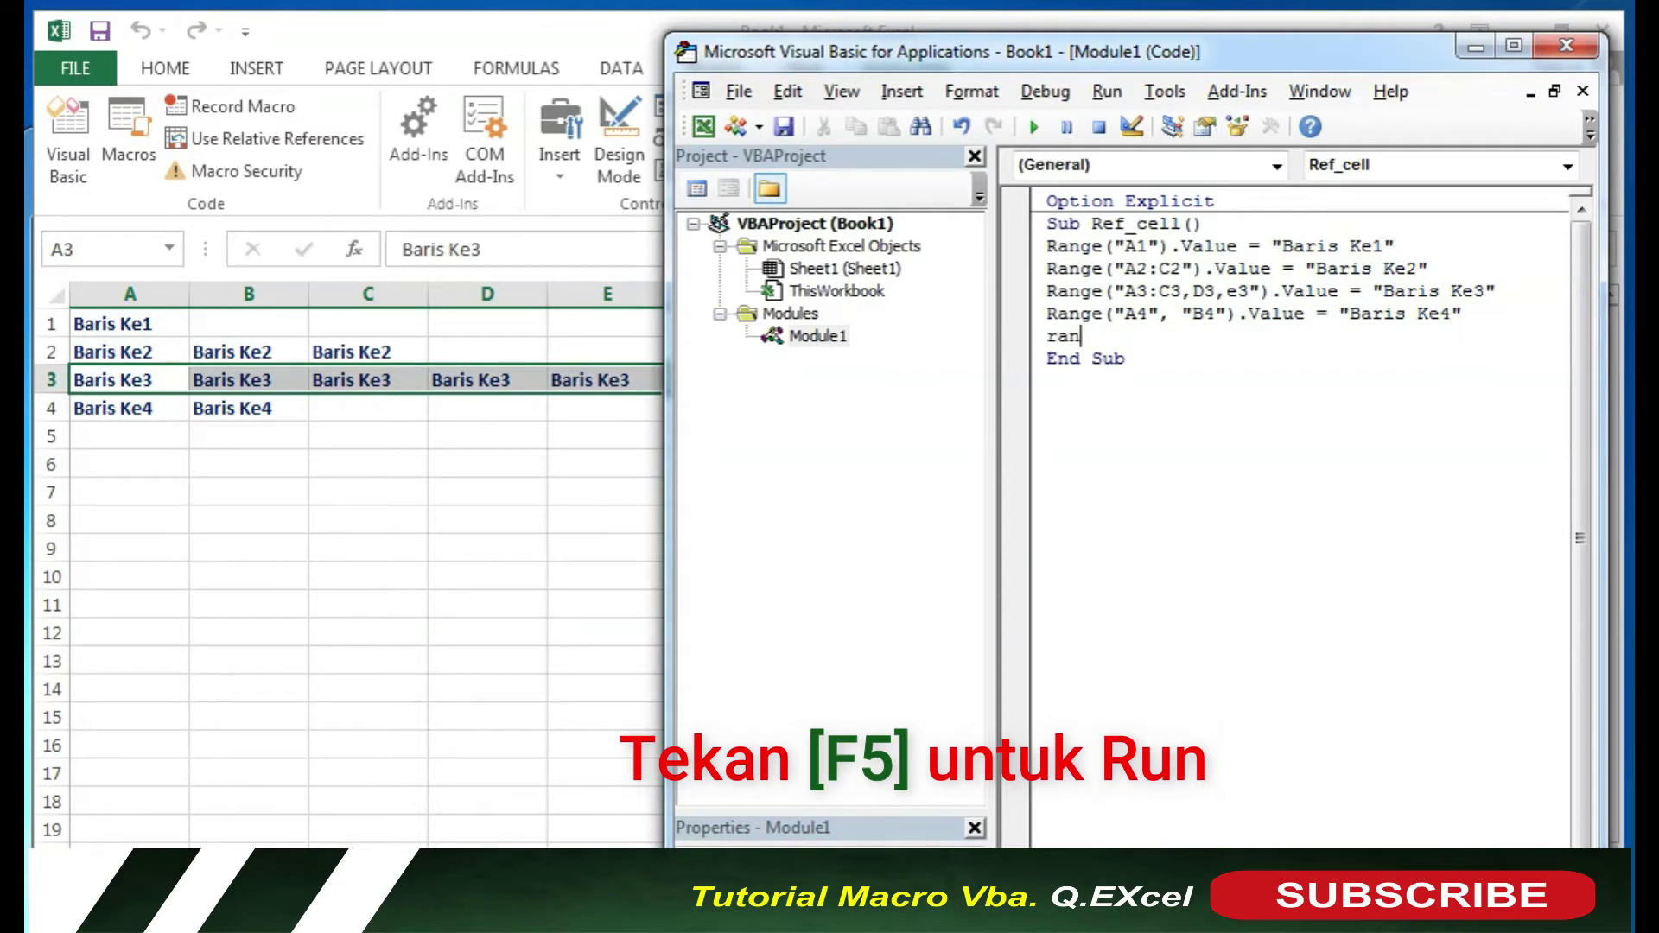
pyautogui.write('ge(')
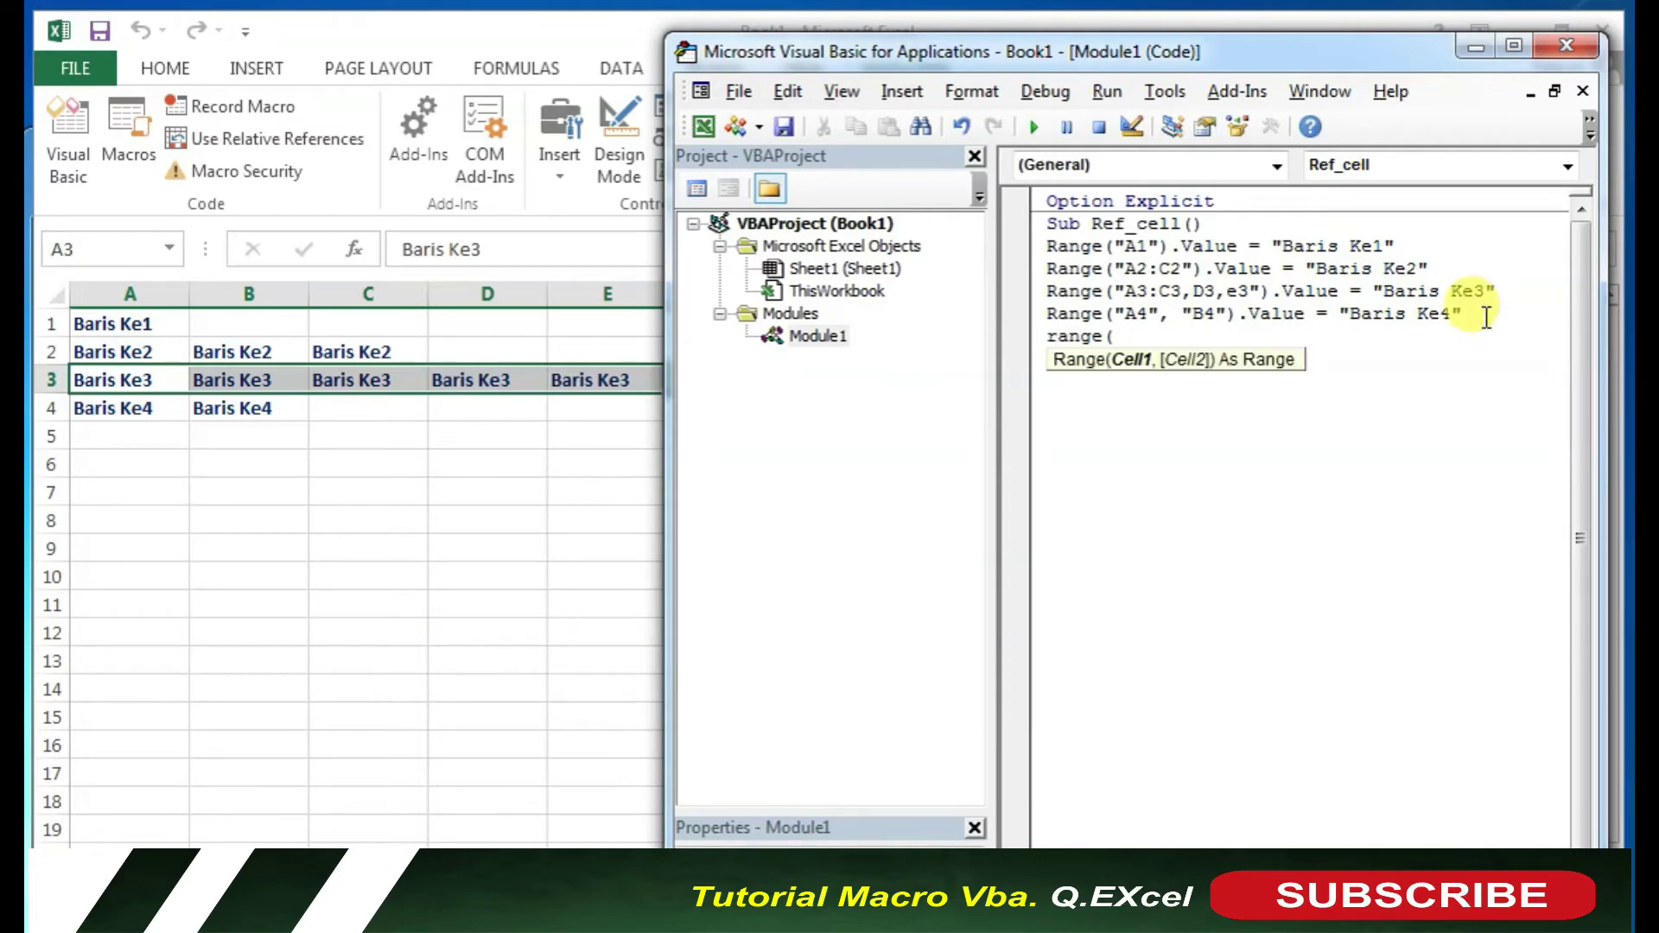
pyautogui.write('"')
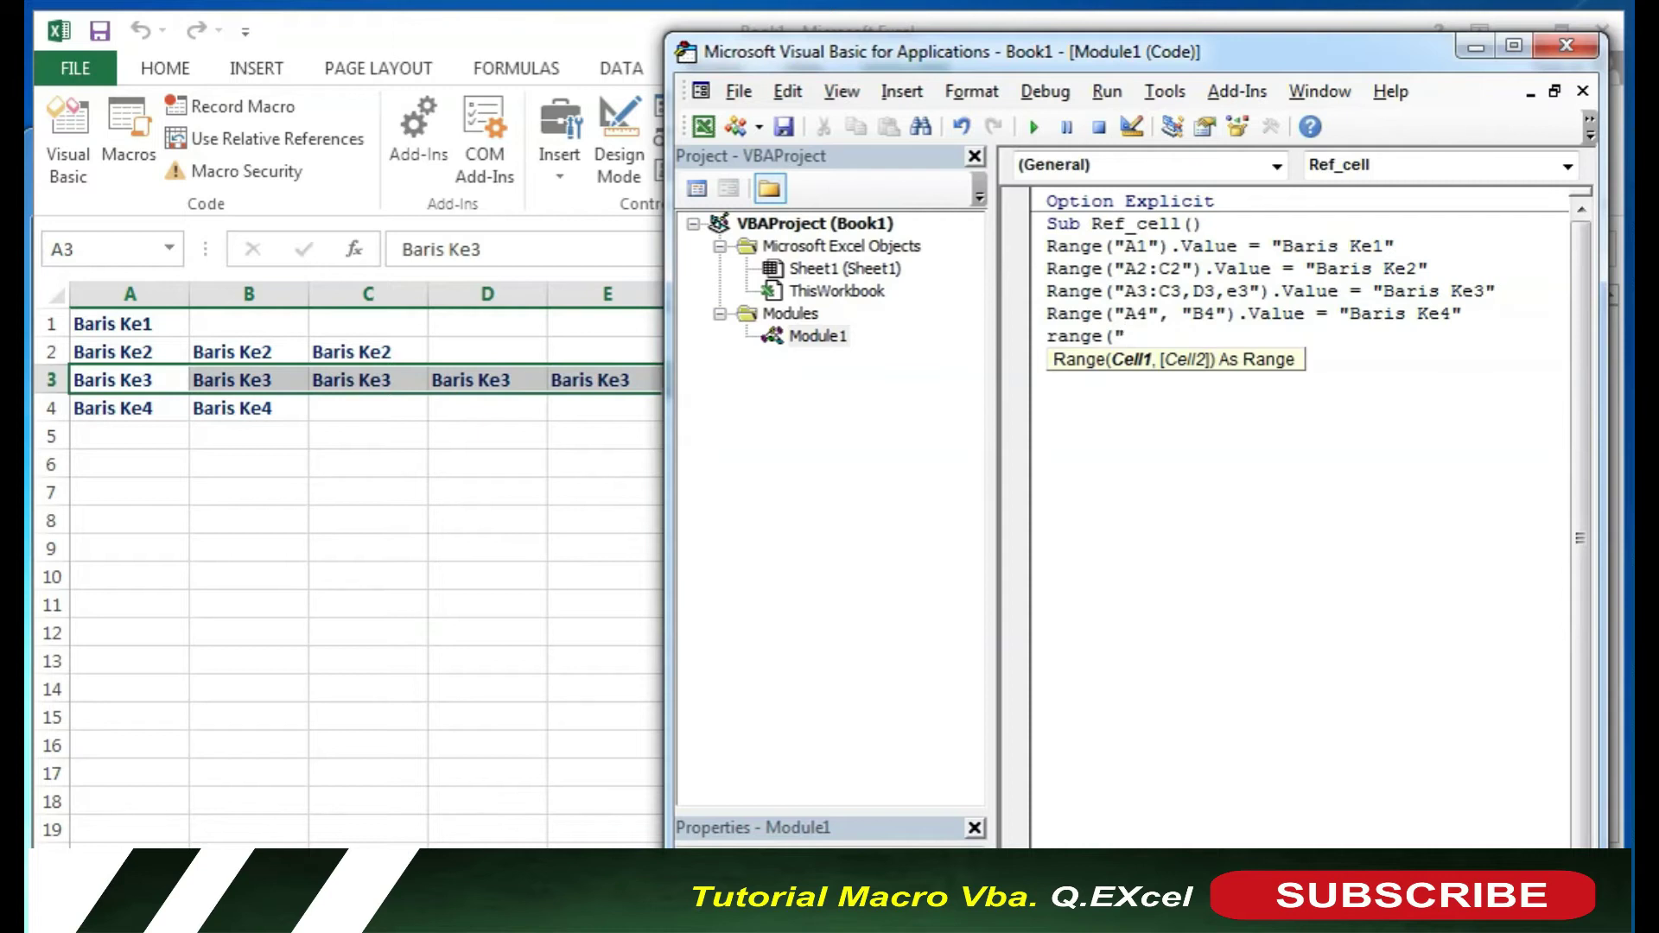
pyautogui.write('a5')
pyautogui.press('BackSpace')
pyautogui.press('BackSpace')
pyautogui.write('A5')
pyautogui.write(',')
pyautogui.write(' B5")')
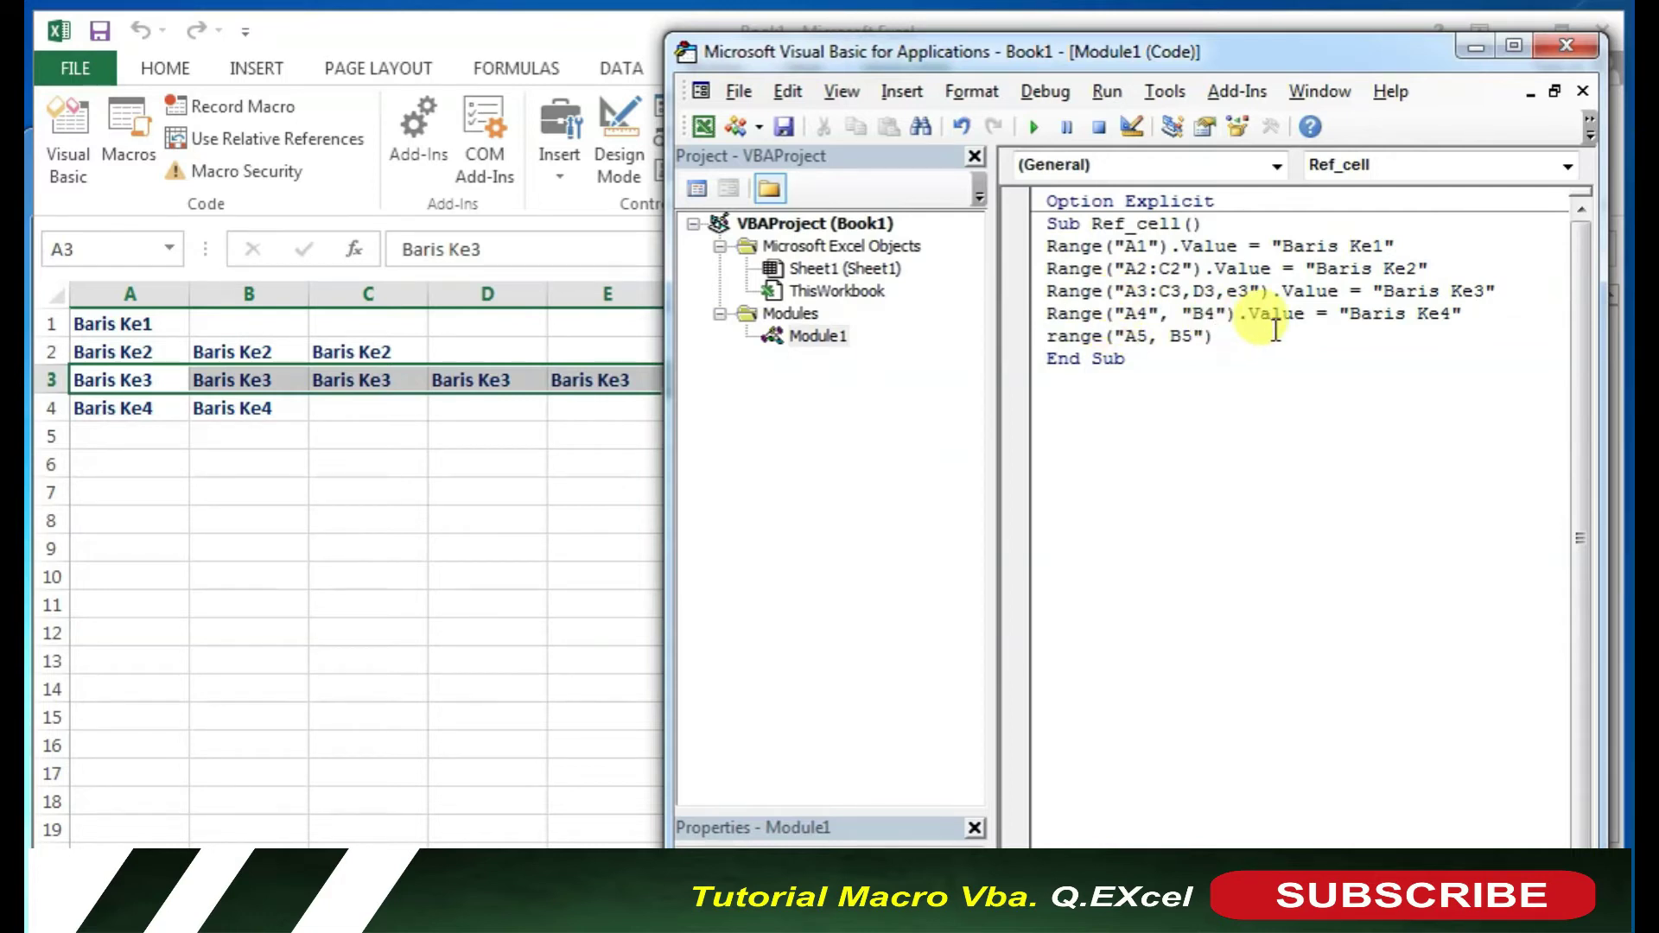
pyautogui.write('.VALU=')
pyautogui.write('"sdd')
pyautogui.press('BackSpace')
pyautogui.press('BackSpace')
pyautogui.press('BackSpace')
pyautogui.write('Baris')
pyautogui.press('BackSpace')
pyautogui.press('BackSpace')
pyautogui.press('BackSpace')
pyautogui.press('BackSpace')
pyautogui.press('BackSpace')
pyautogui.write('Baris Ke5"')
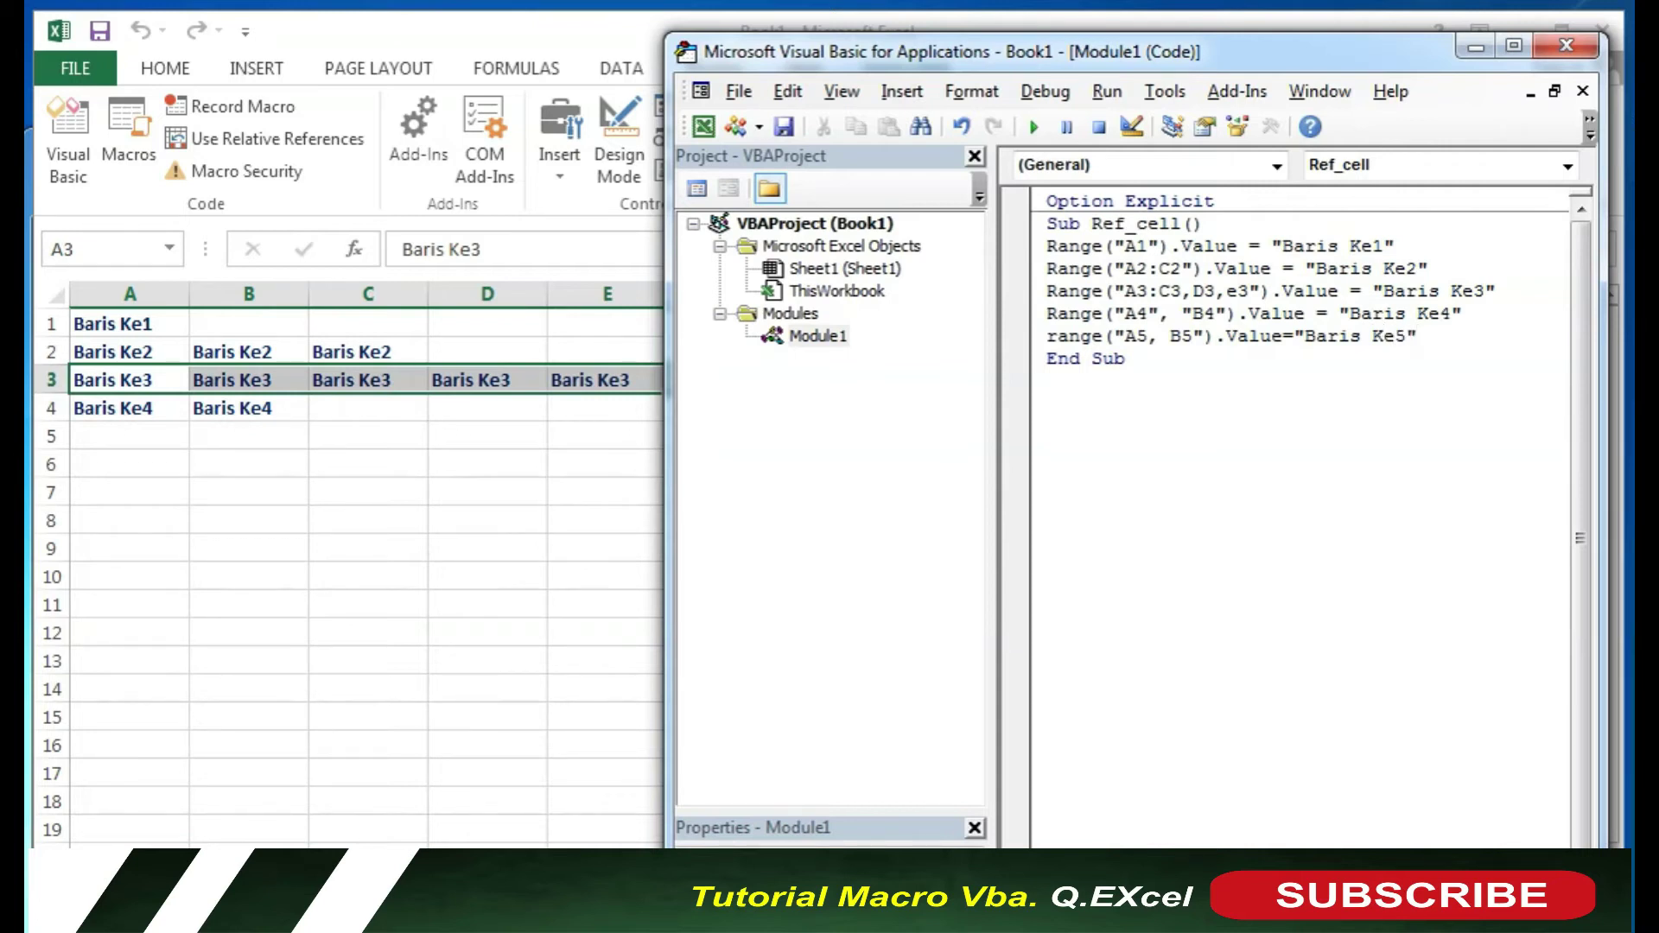
pyautogui.press('F5')
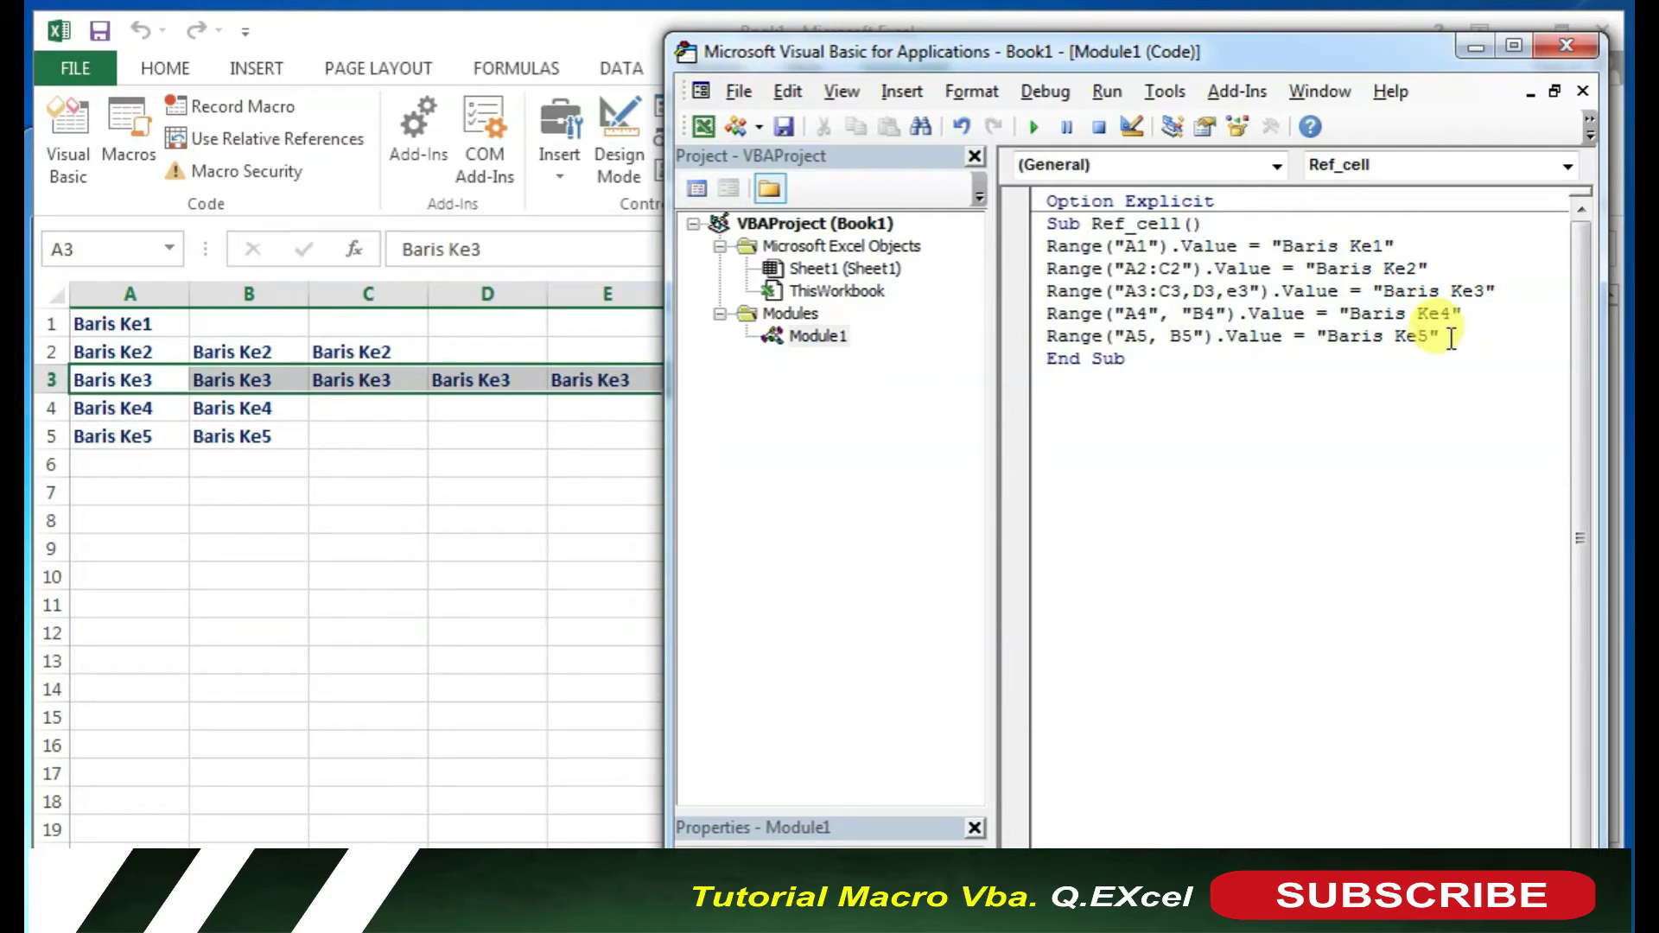
# Add Range("A" & 6).Value = "Baris Ke6", run it to fill A6, and start a new line.
pyautogui.press('Return')
pyautogui.write('range')
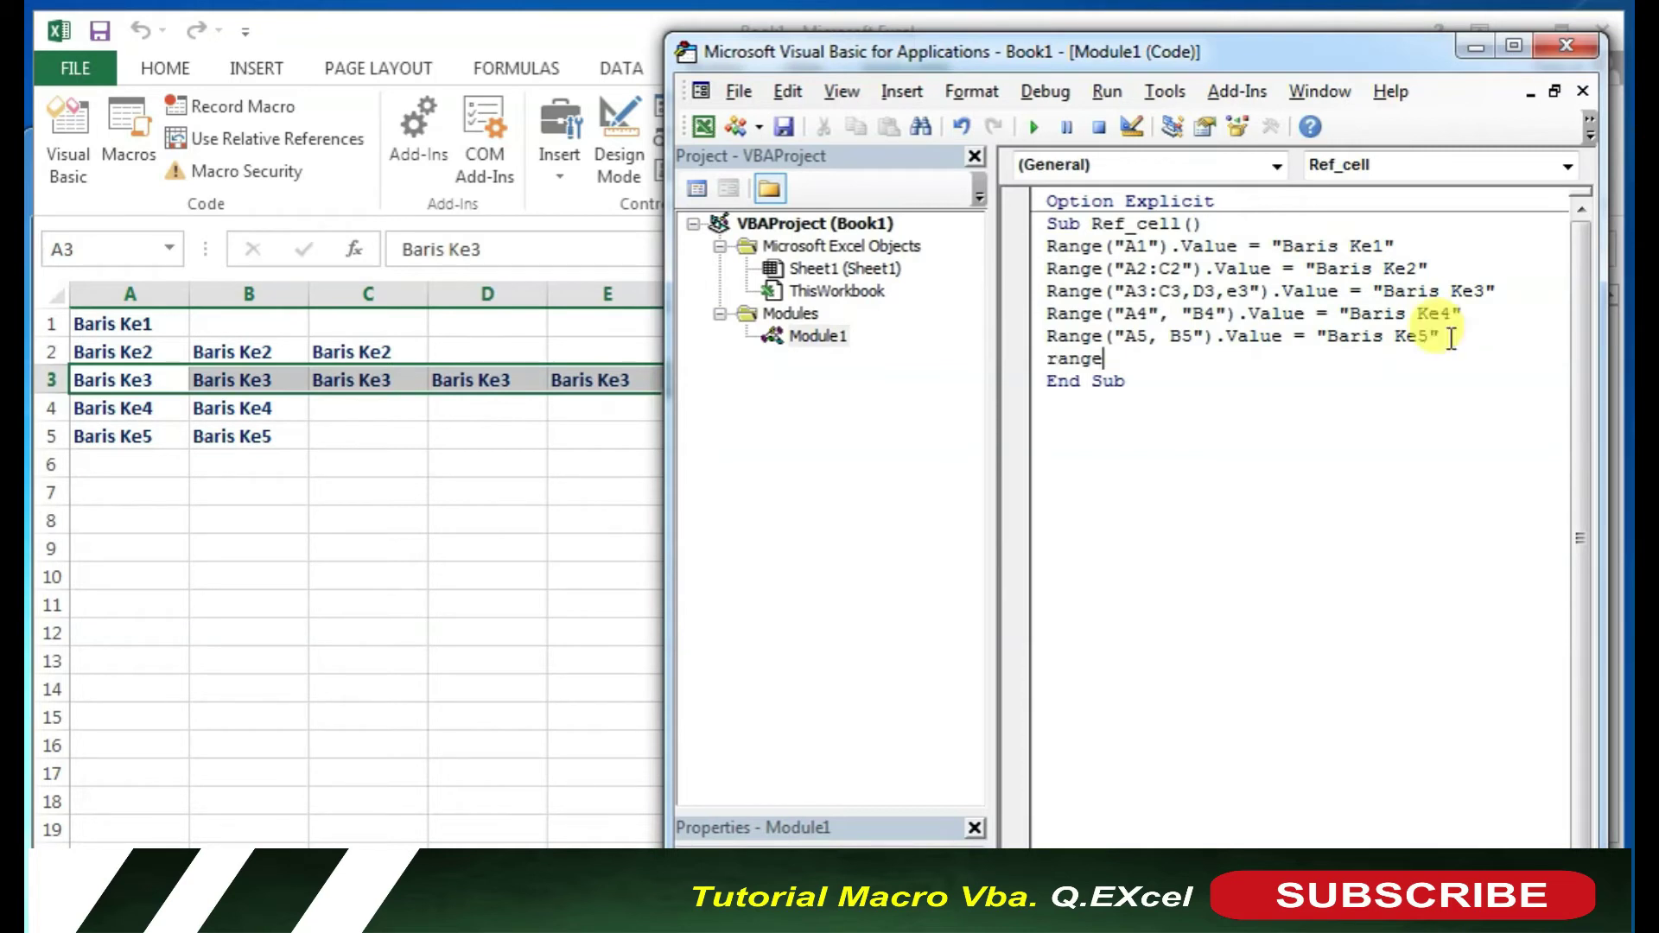
pyautogui.write('("A')
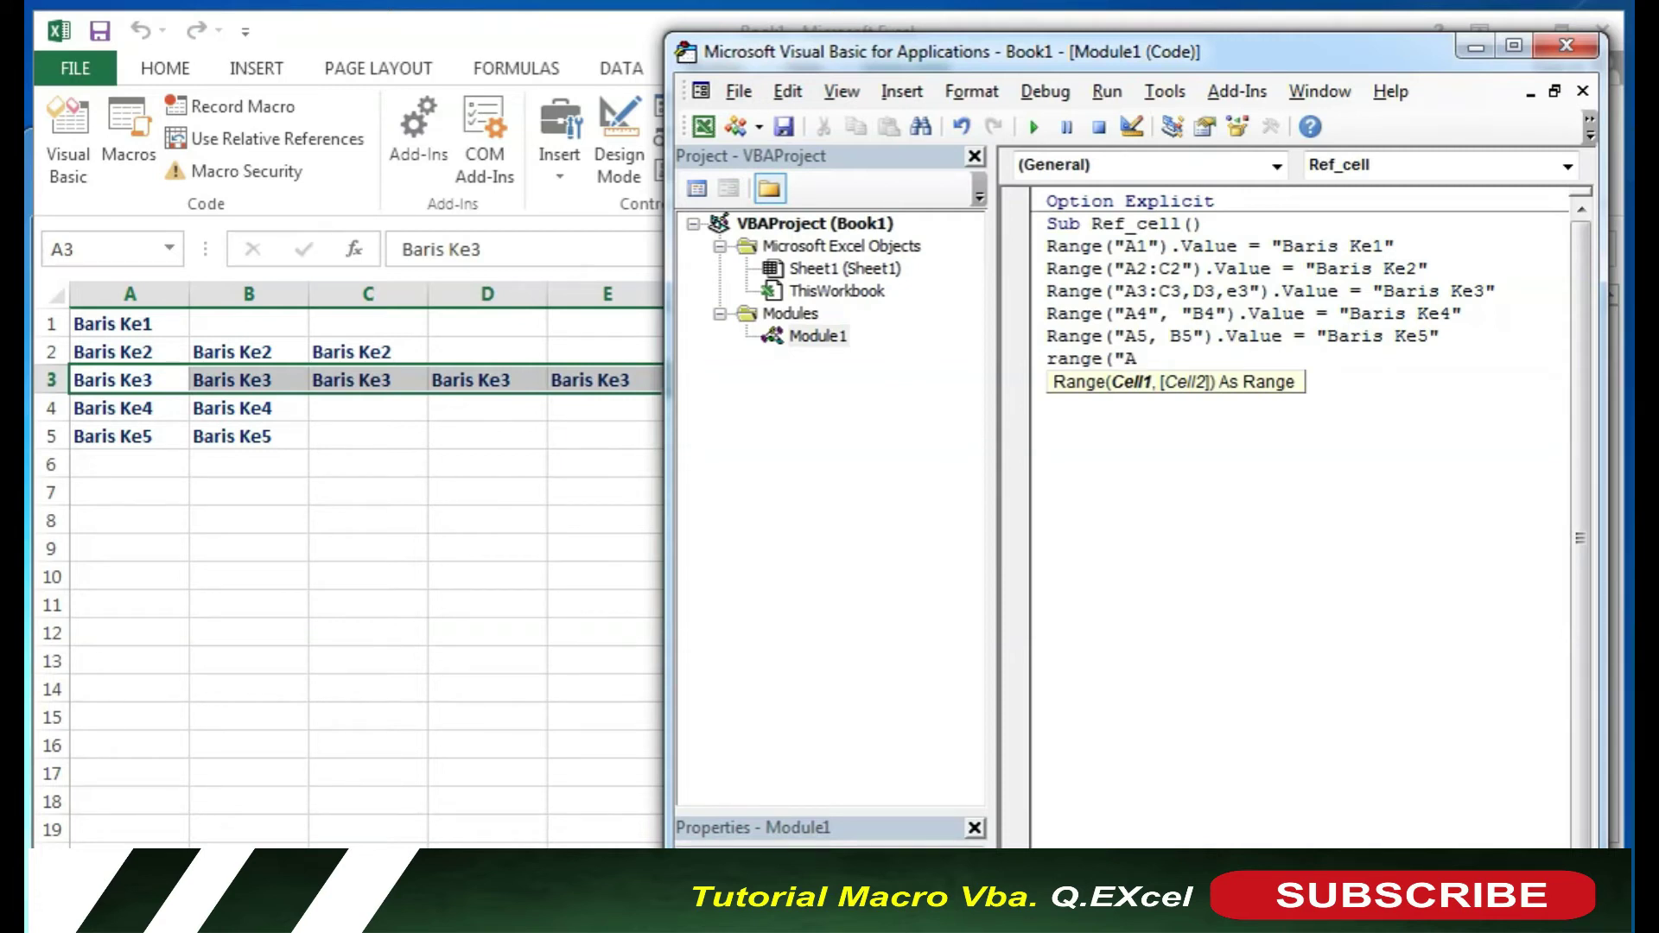
pyautogui.write('" ')
pyautogui.write('& 6')
pyautogui.write(')')
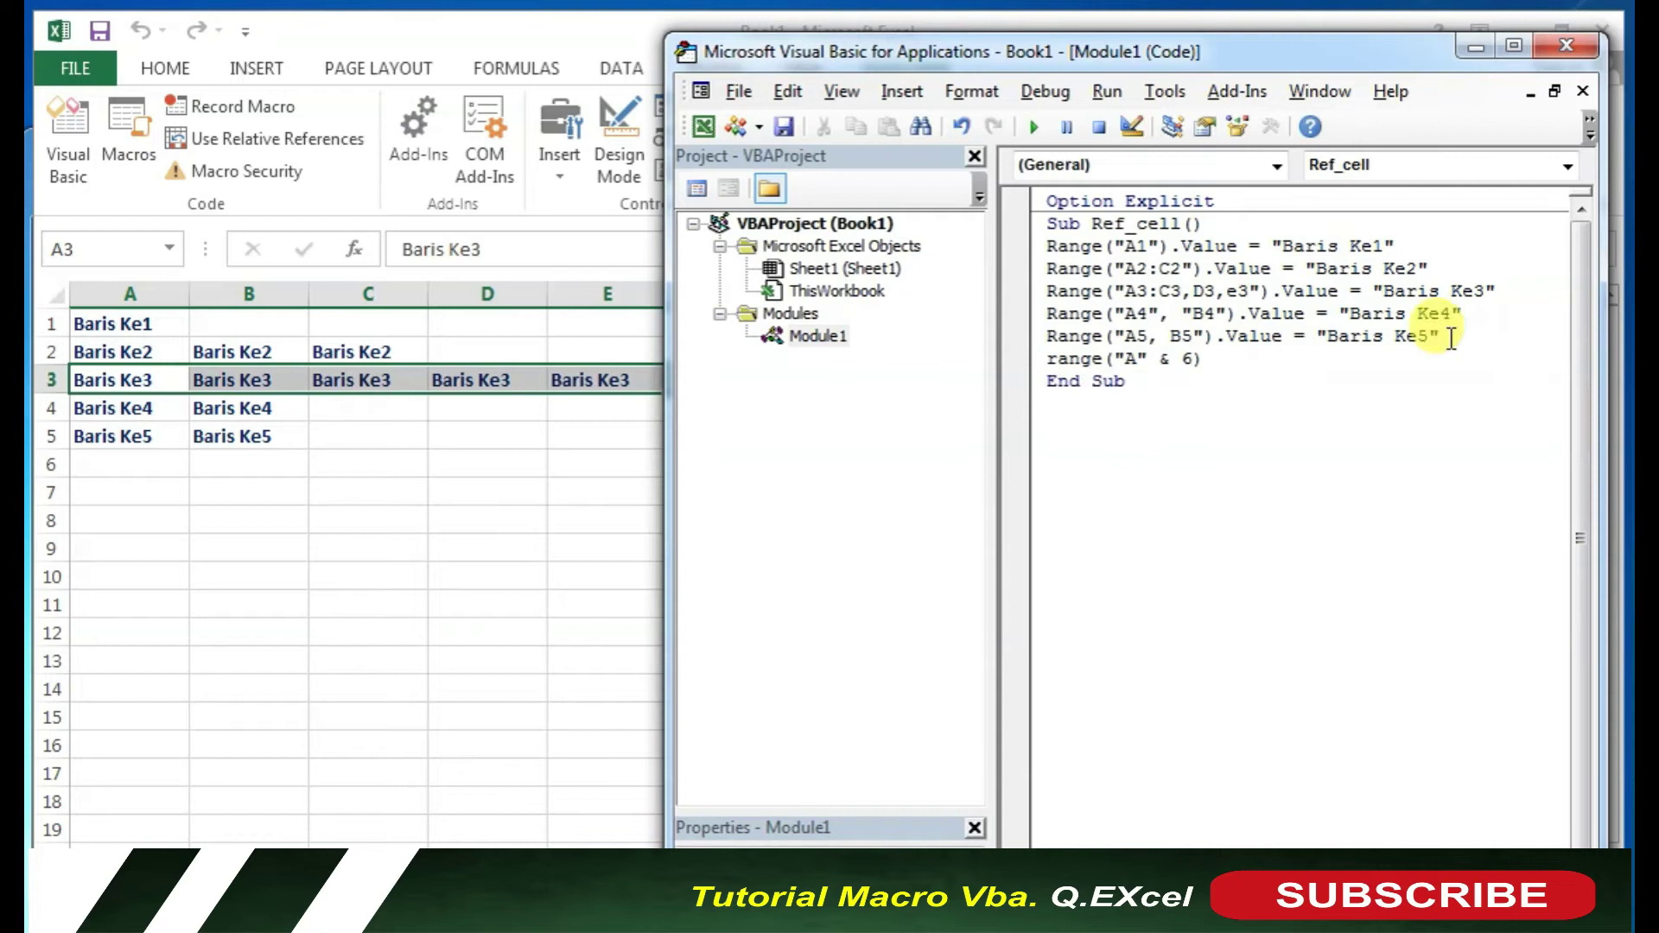
pyautogui.write('.value')
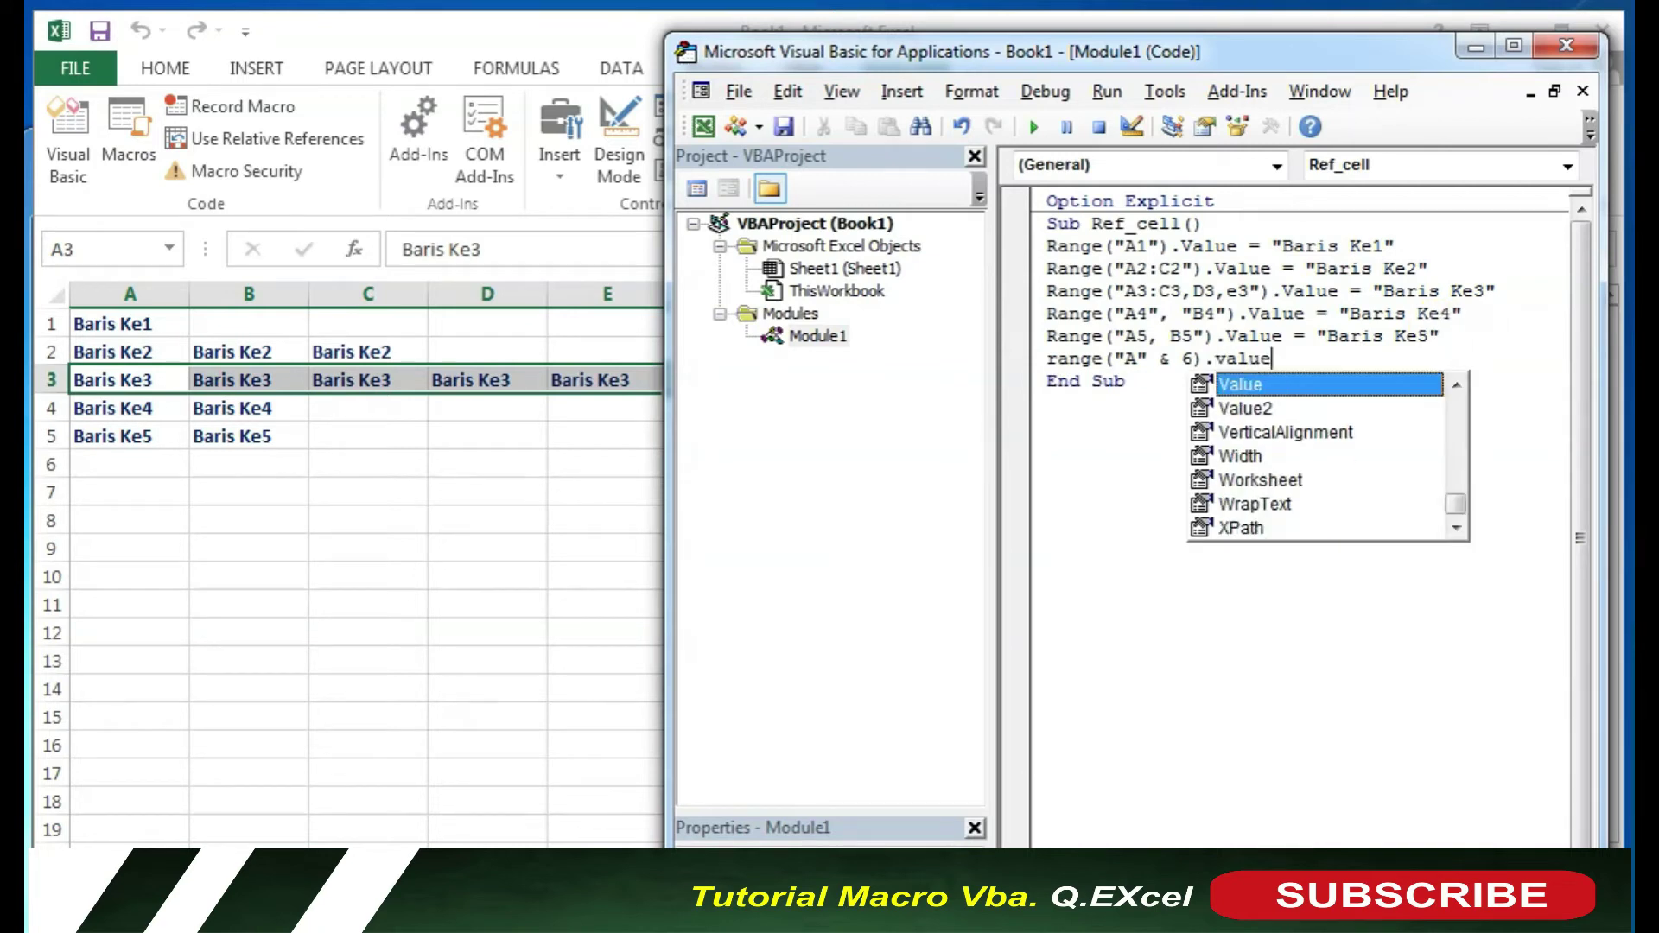
pyautogui.write('="Baris Ke')
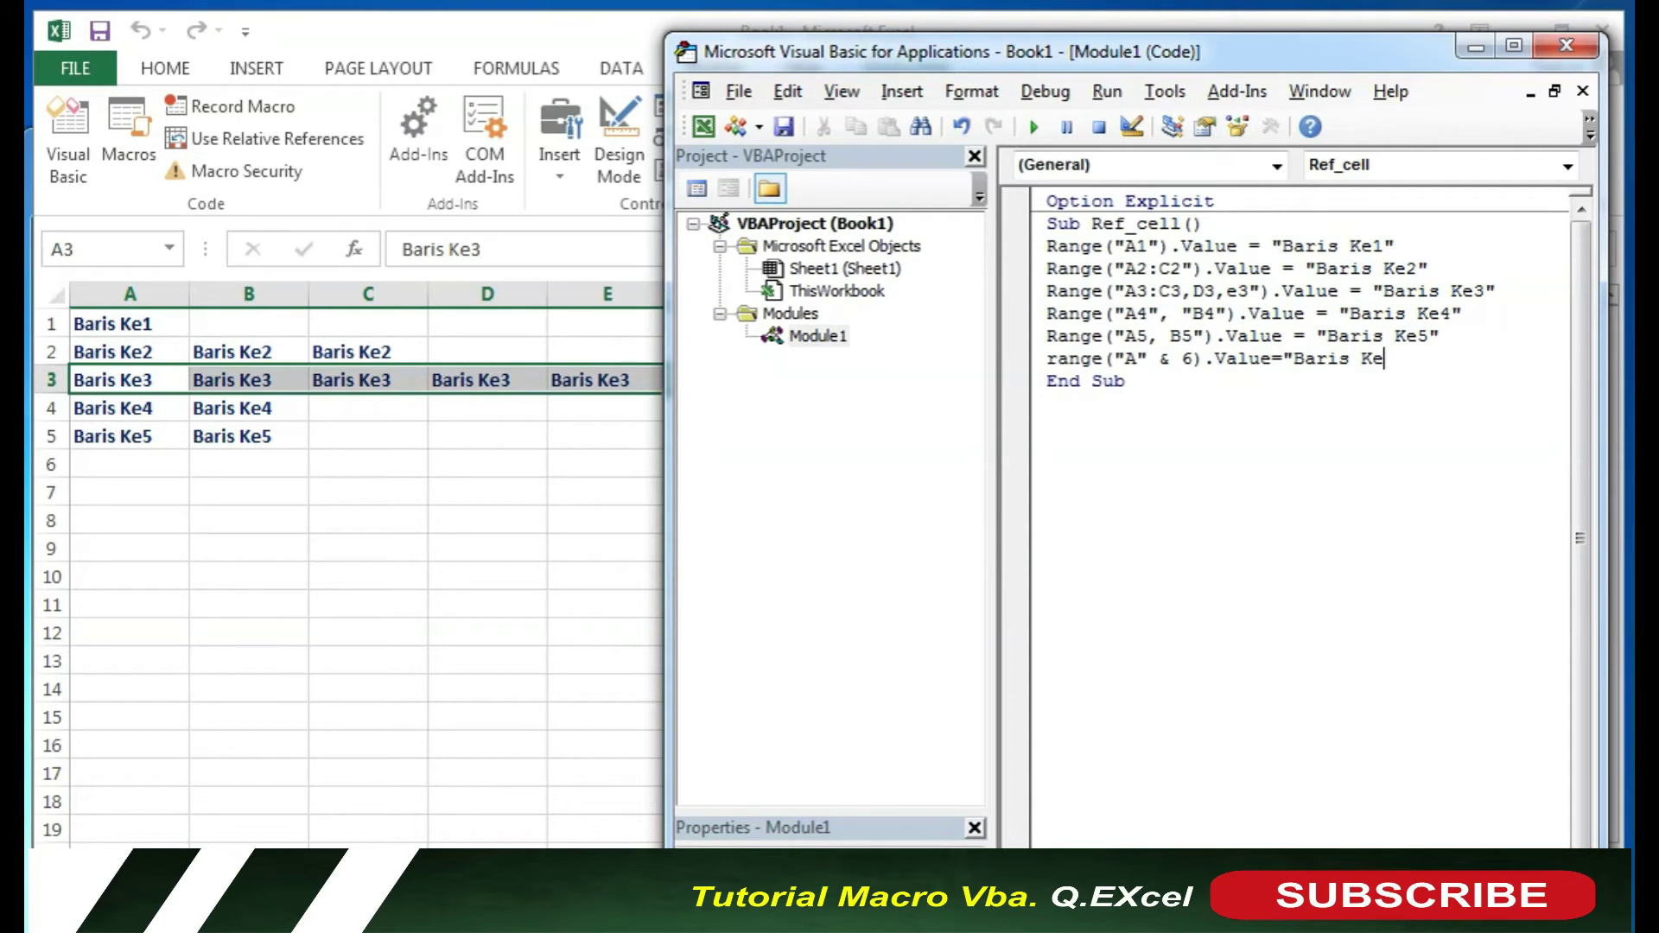
pyautogui.write('6"')
pyautogui.press('F5')
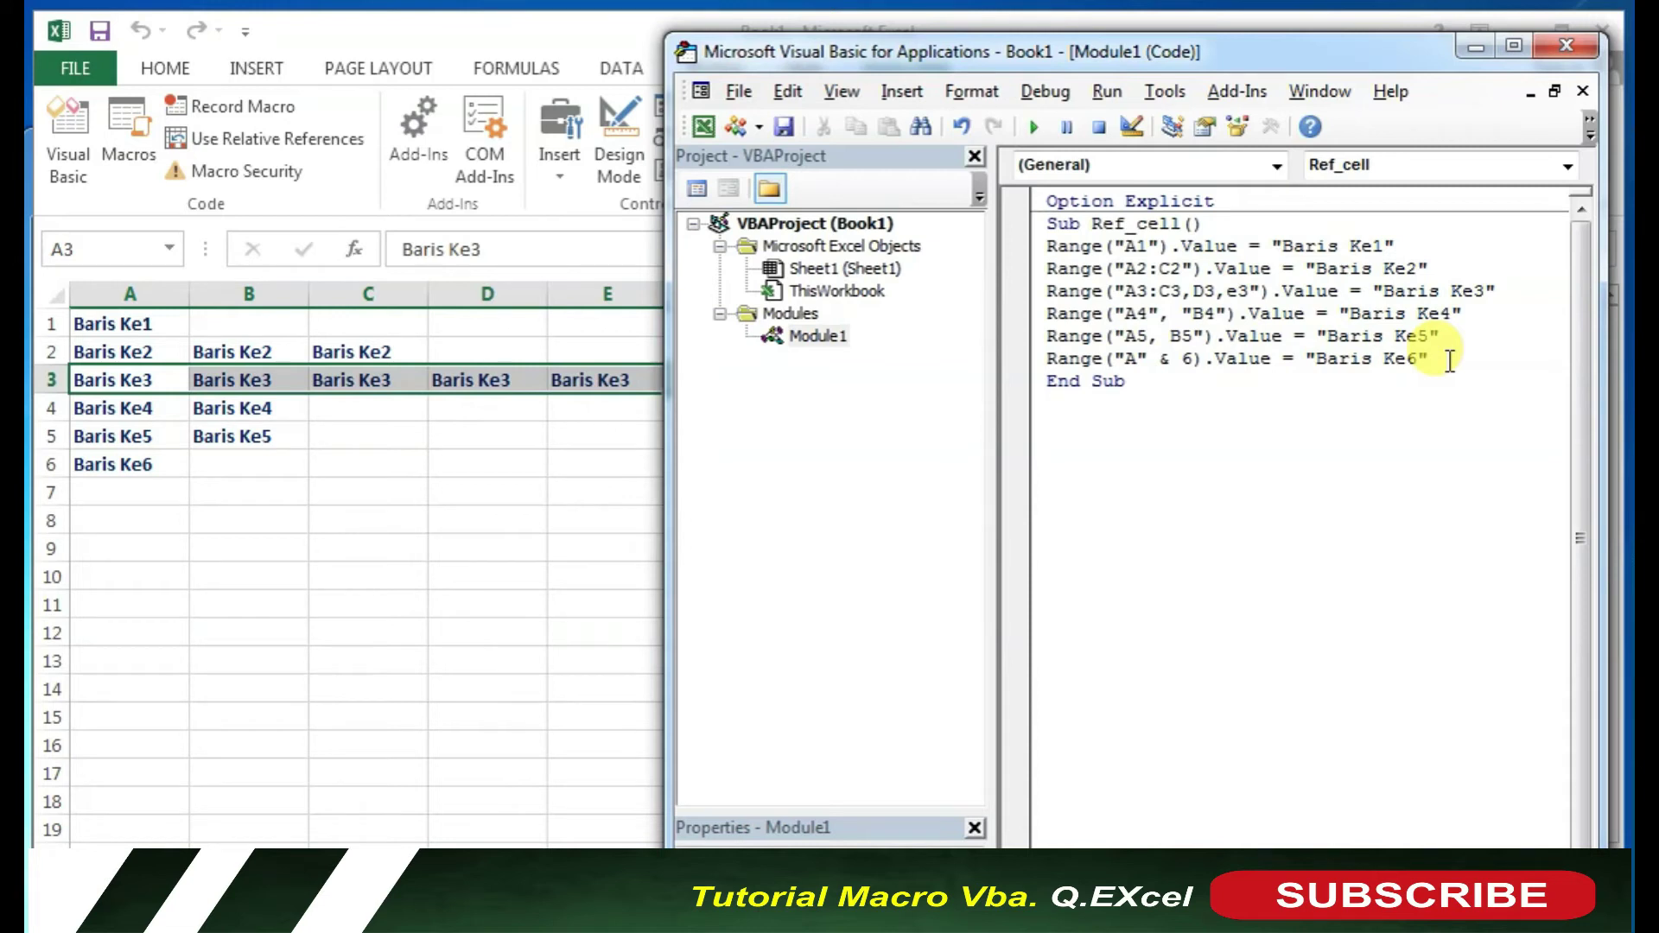
pyautogui.press('Return')
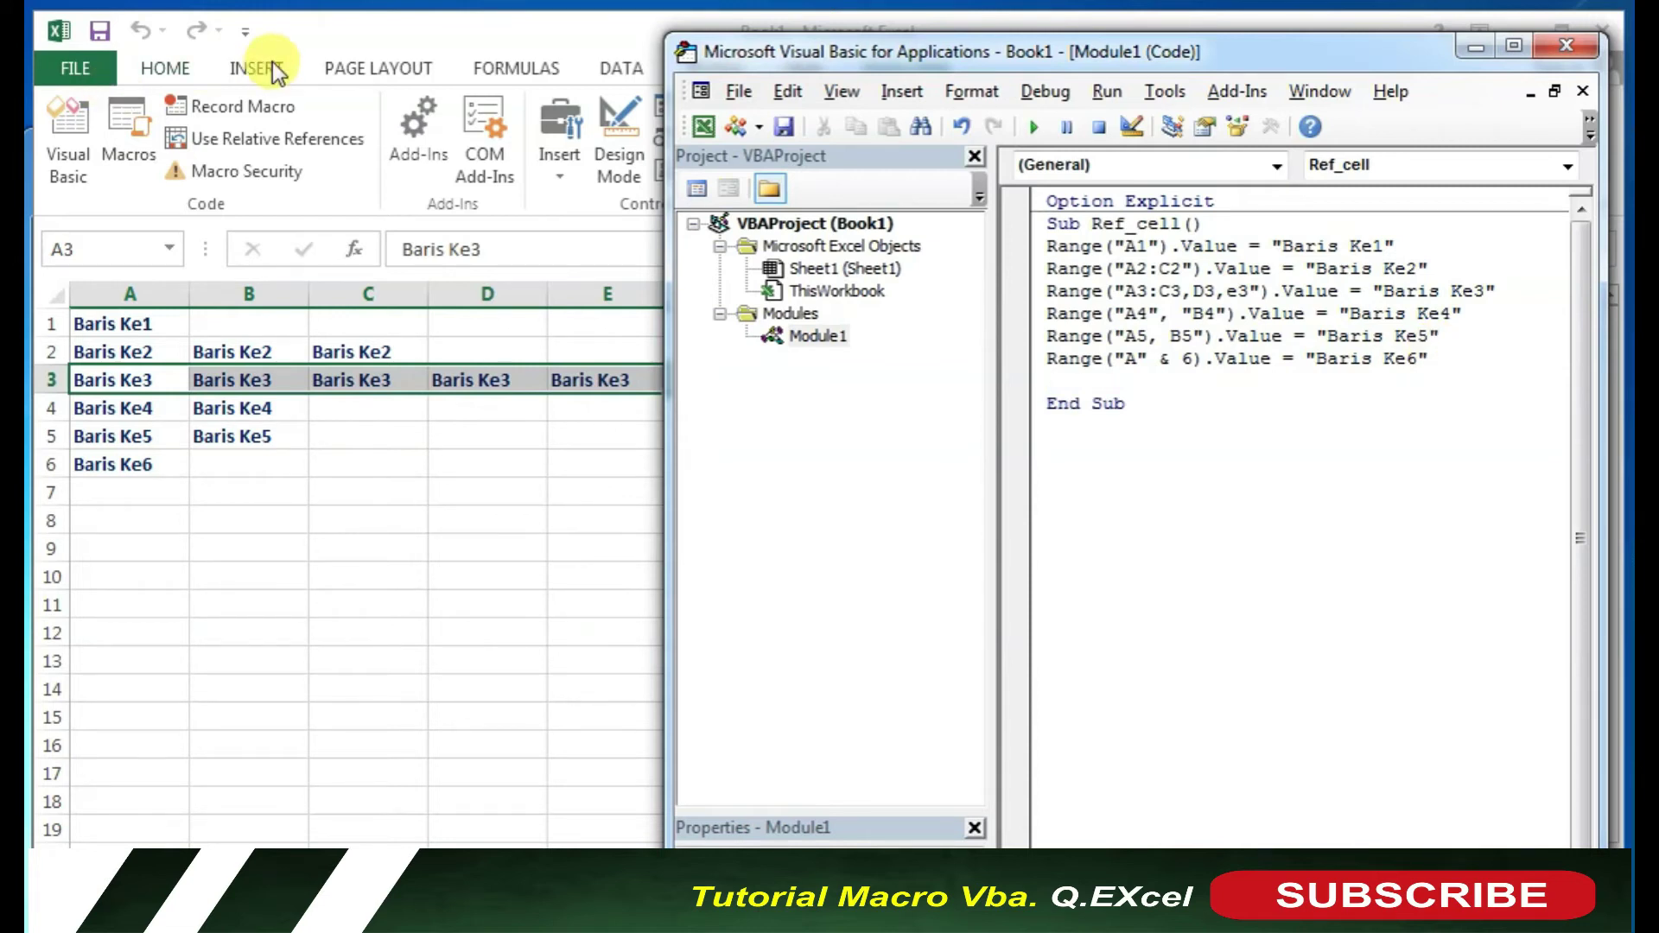
# Insert UserForm1, shrink it, and draw a text box on it.
pyautogui.click(760, 127)
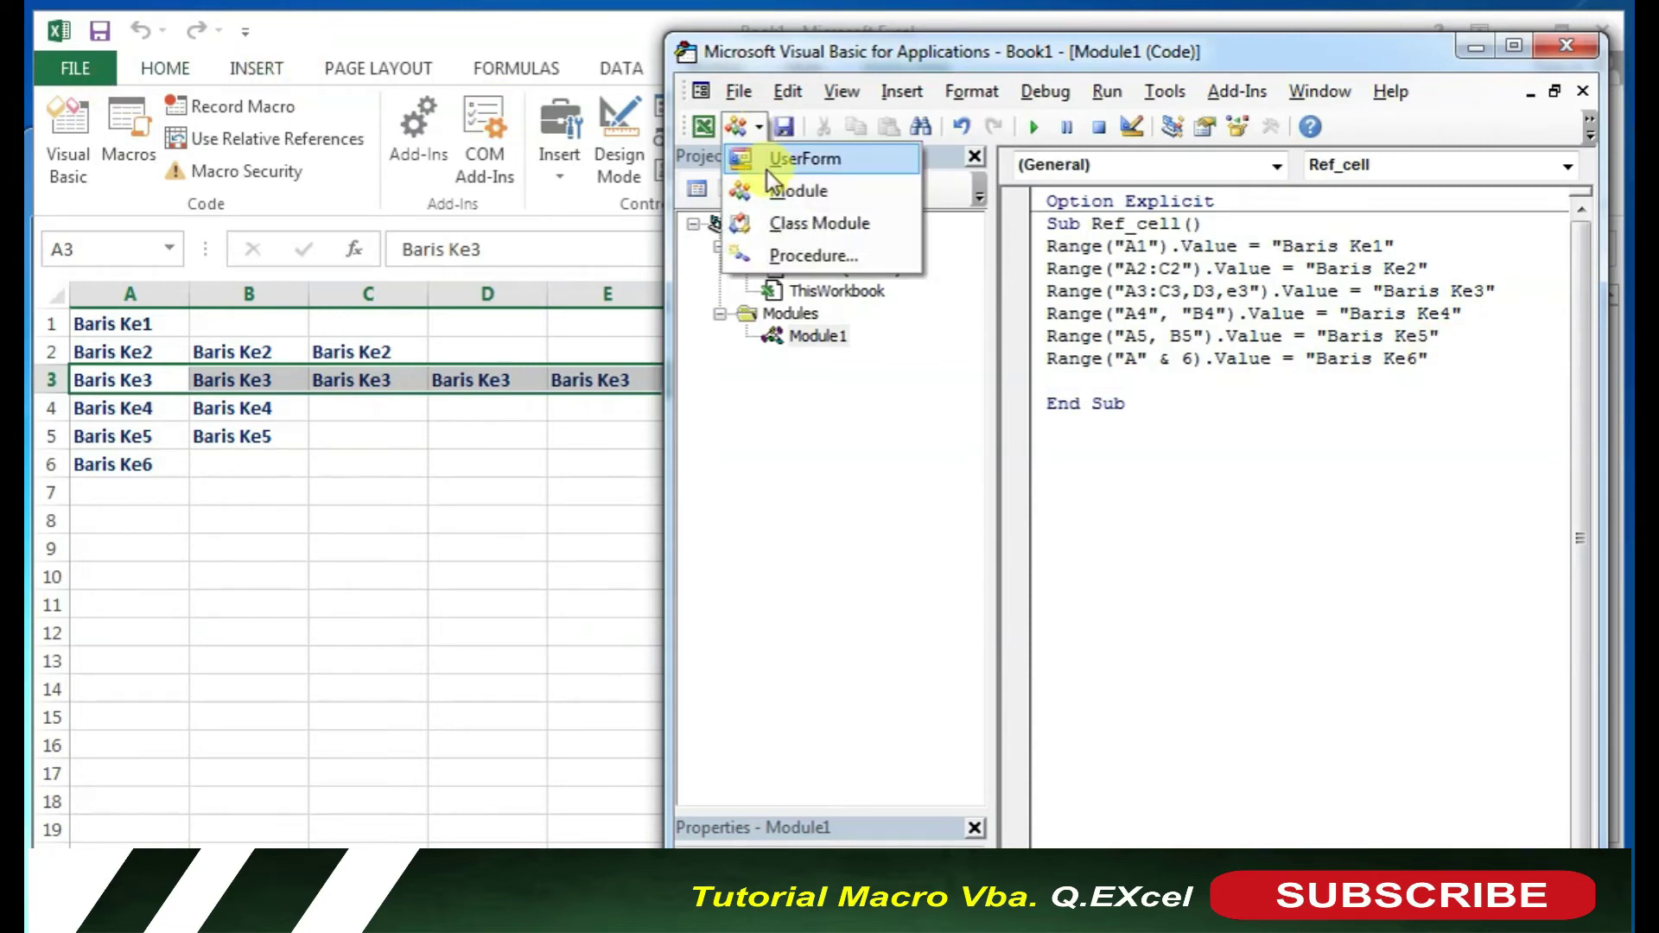
pyautogui.click(765, 166)
pyautogui.moveTo(1460, 492); pyautogui.dragTo(1267, 328)
pyautogui.click(734, 546)
pyautogui.moveTo(1185, 210); pyautogui.dragTo(1030, 298)
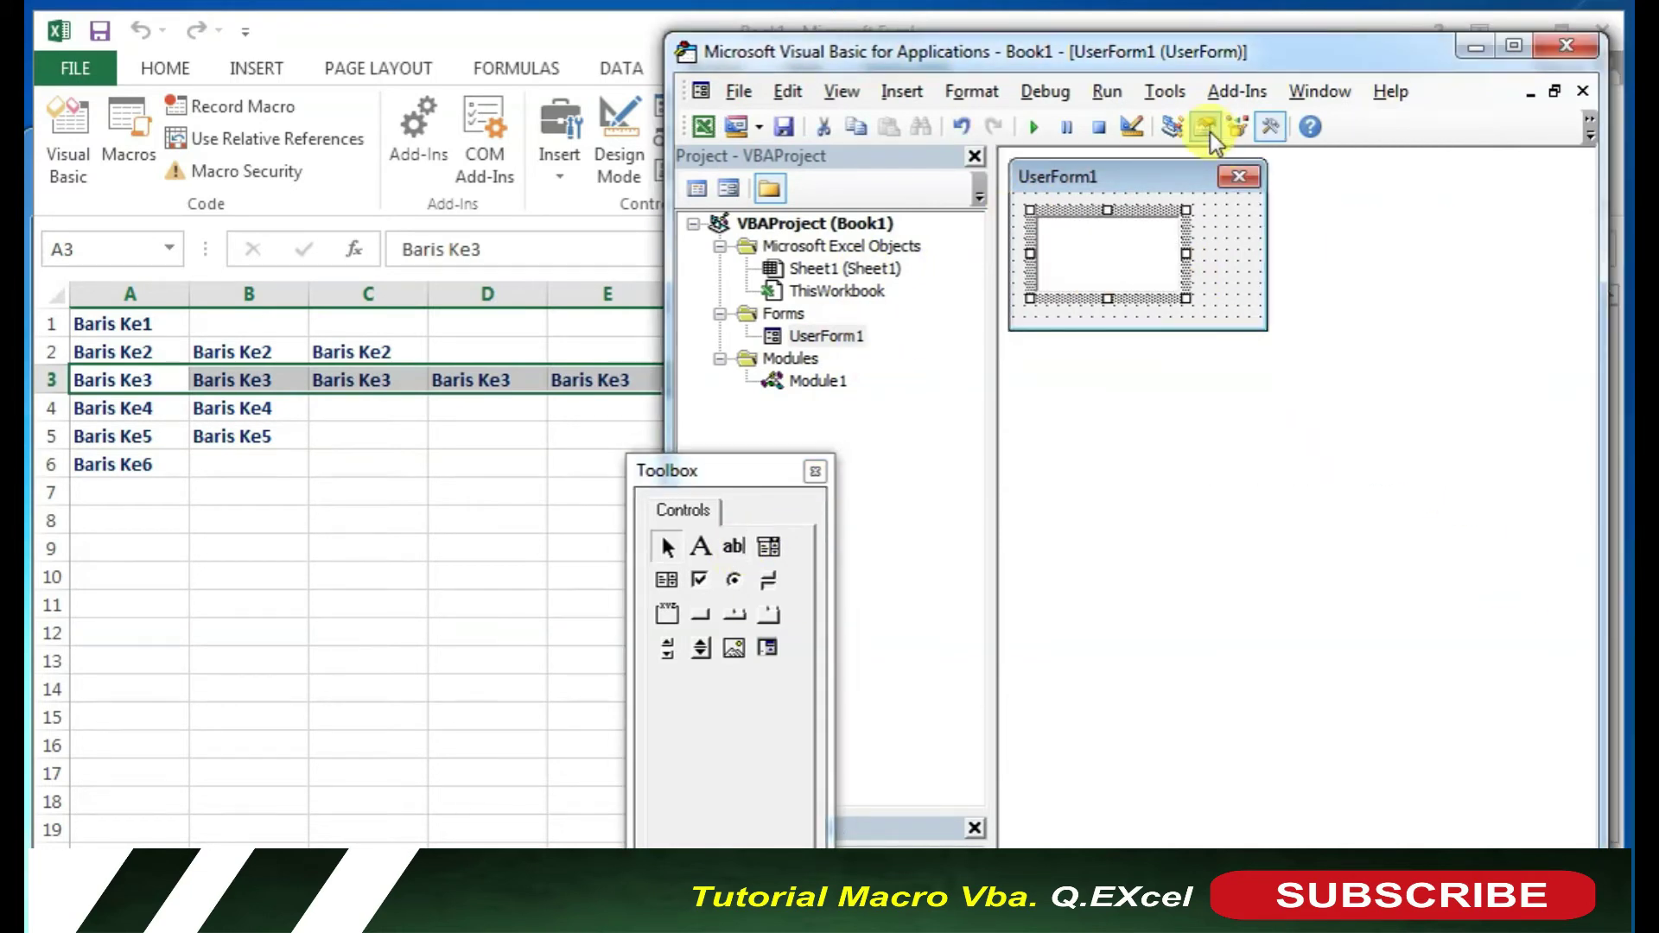
pyautogui.click(1270, 127)
# Set the text box font to Bold, 14 point through the Properties Font setting.
pyautogui.moveTo(862, 808); pyautogui.dragTo(862, 510)
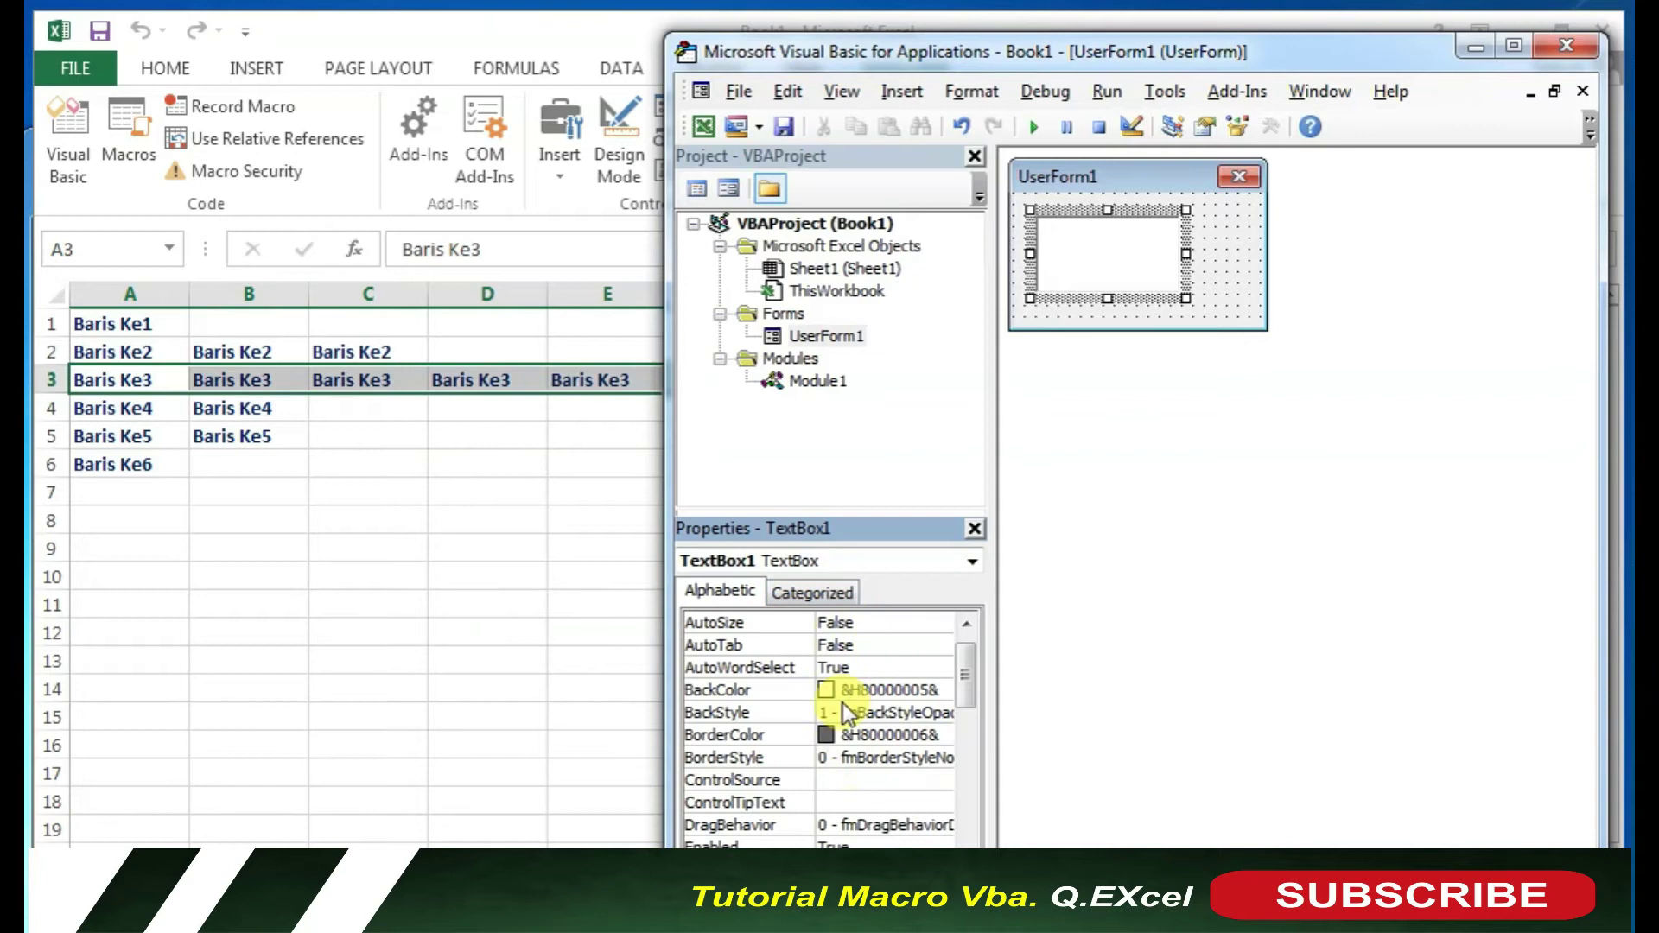
pyautogui.scroll(-5, 903, 770)
pyautogui.scroll(-1, 838, 756)
pyautogui.scroll(-1, 858, 774)
pyautogui.scroll(-3, 858, 772)
pyautogui.scroll(2, 850, 753)
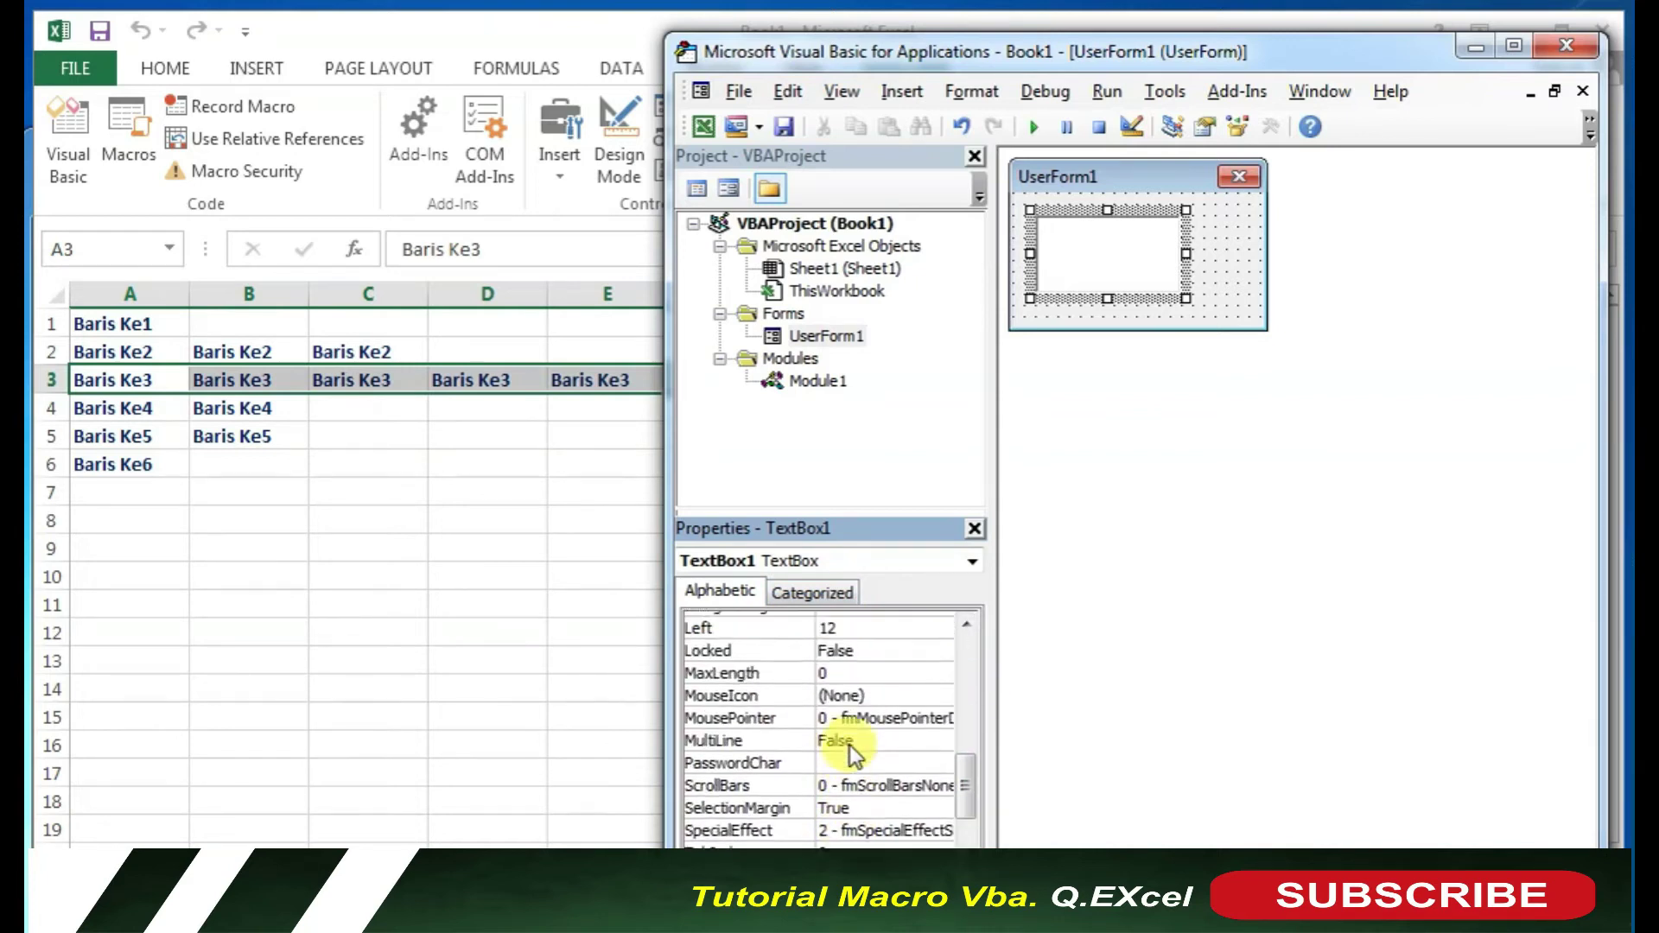
pyautogui.scroll(2, 847, 757)
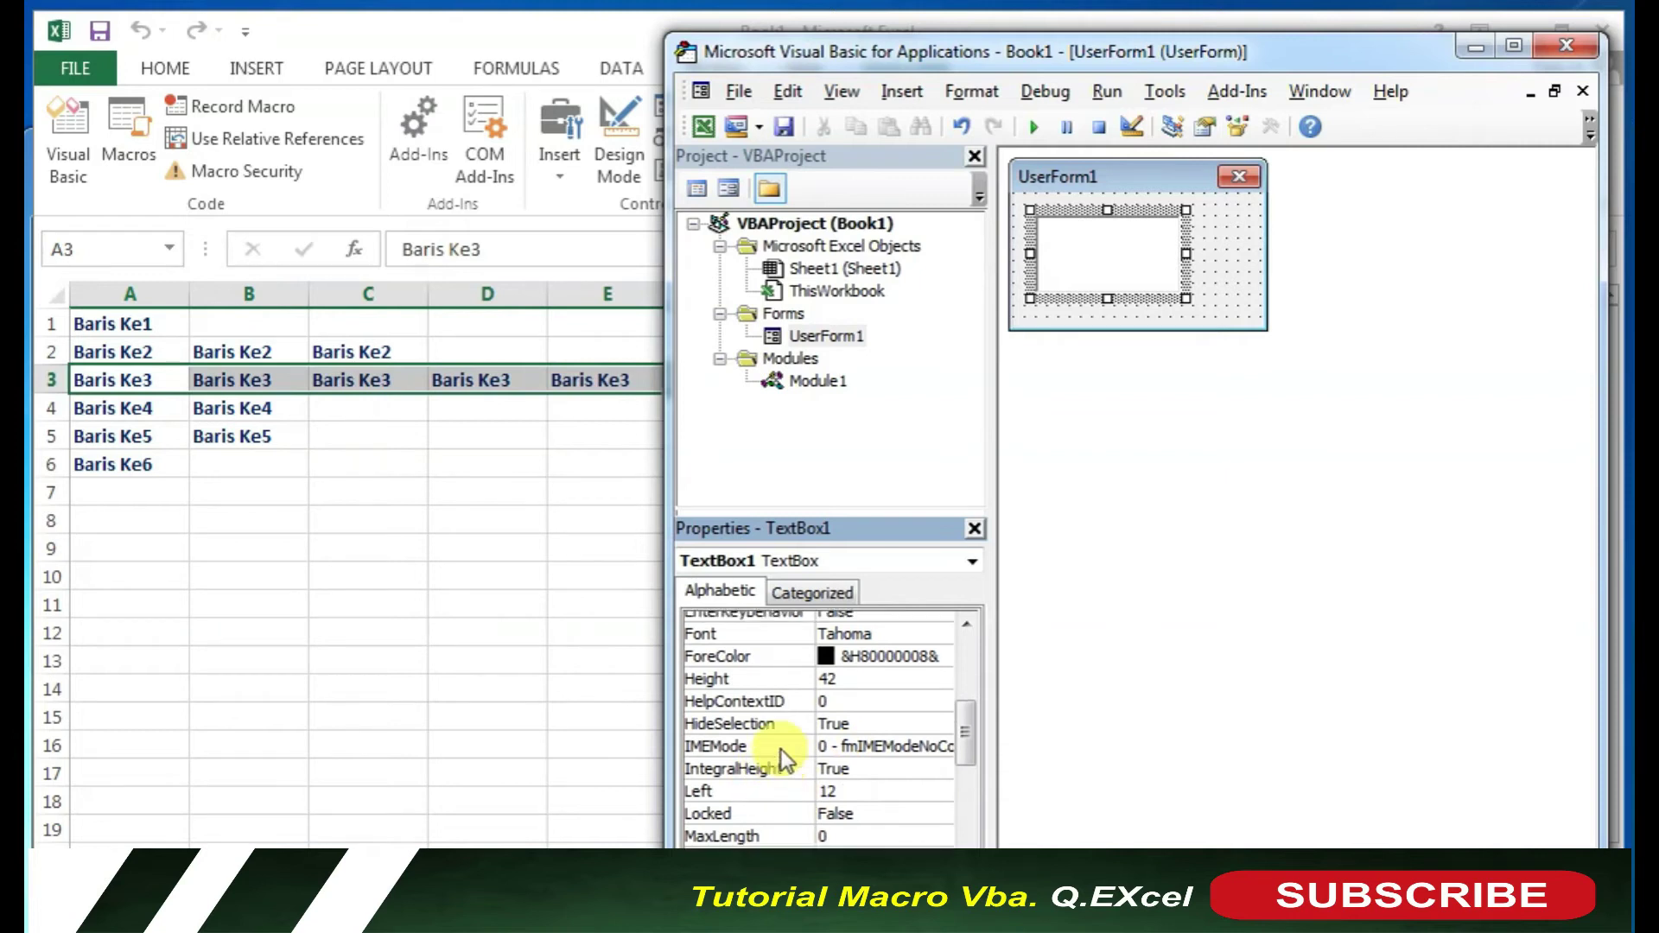
pyautogui.scroll(2, 781, 749)
pyautogui.click(932, 759)
pyautogui.click(938, 759)
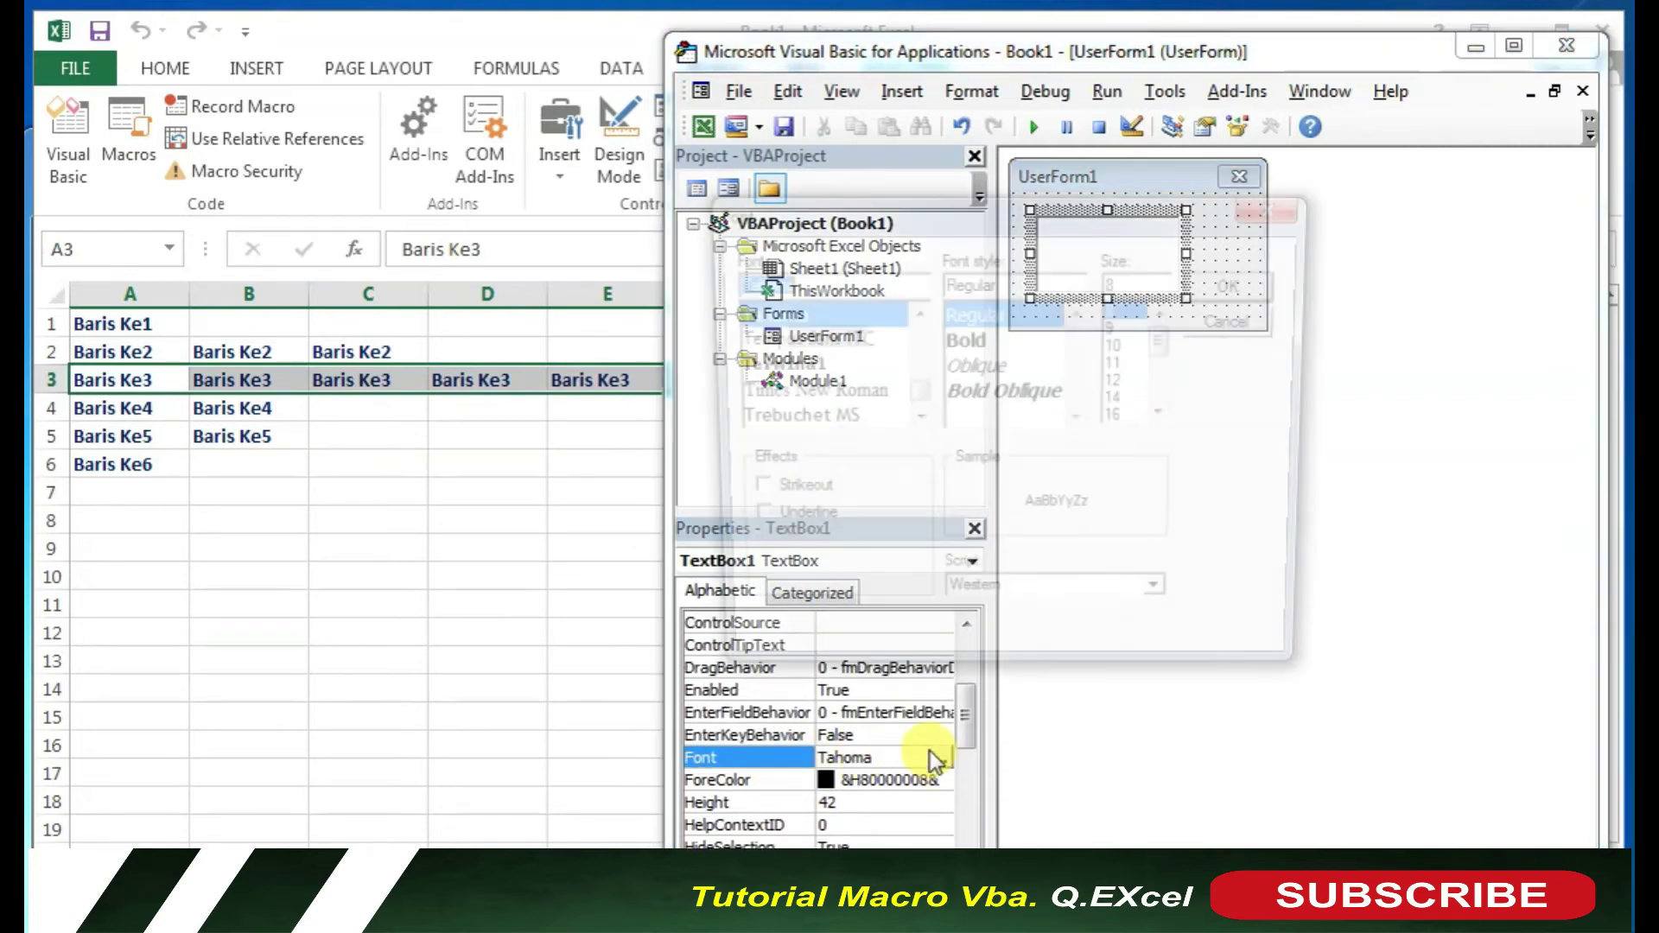
pyautogui.click(1123, 399)
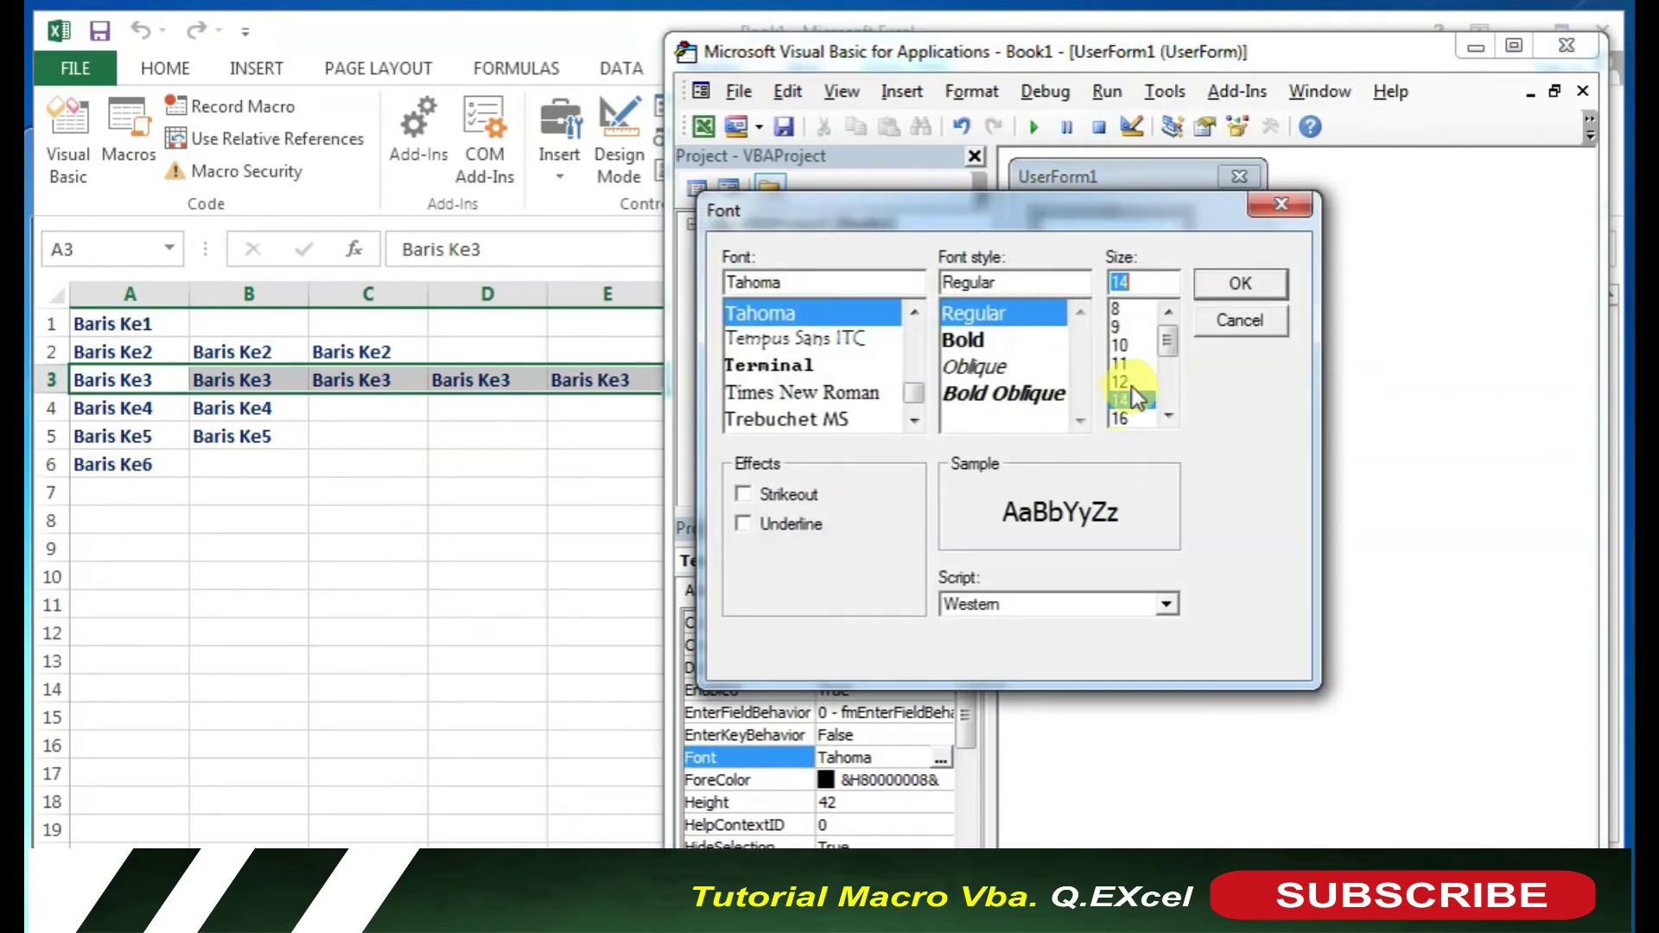
pyautogui.click(957, 345)
pyautogui.click(1251, 287)
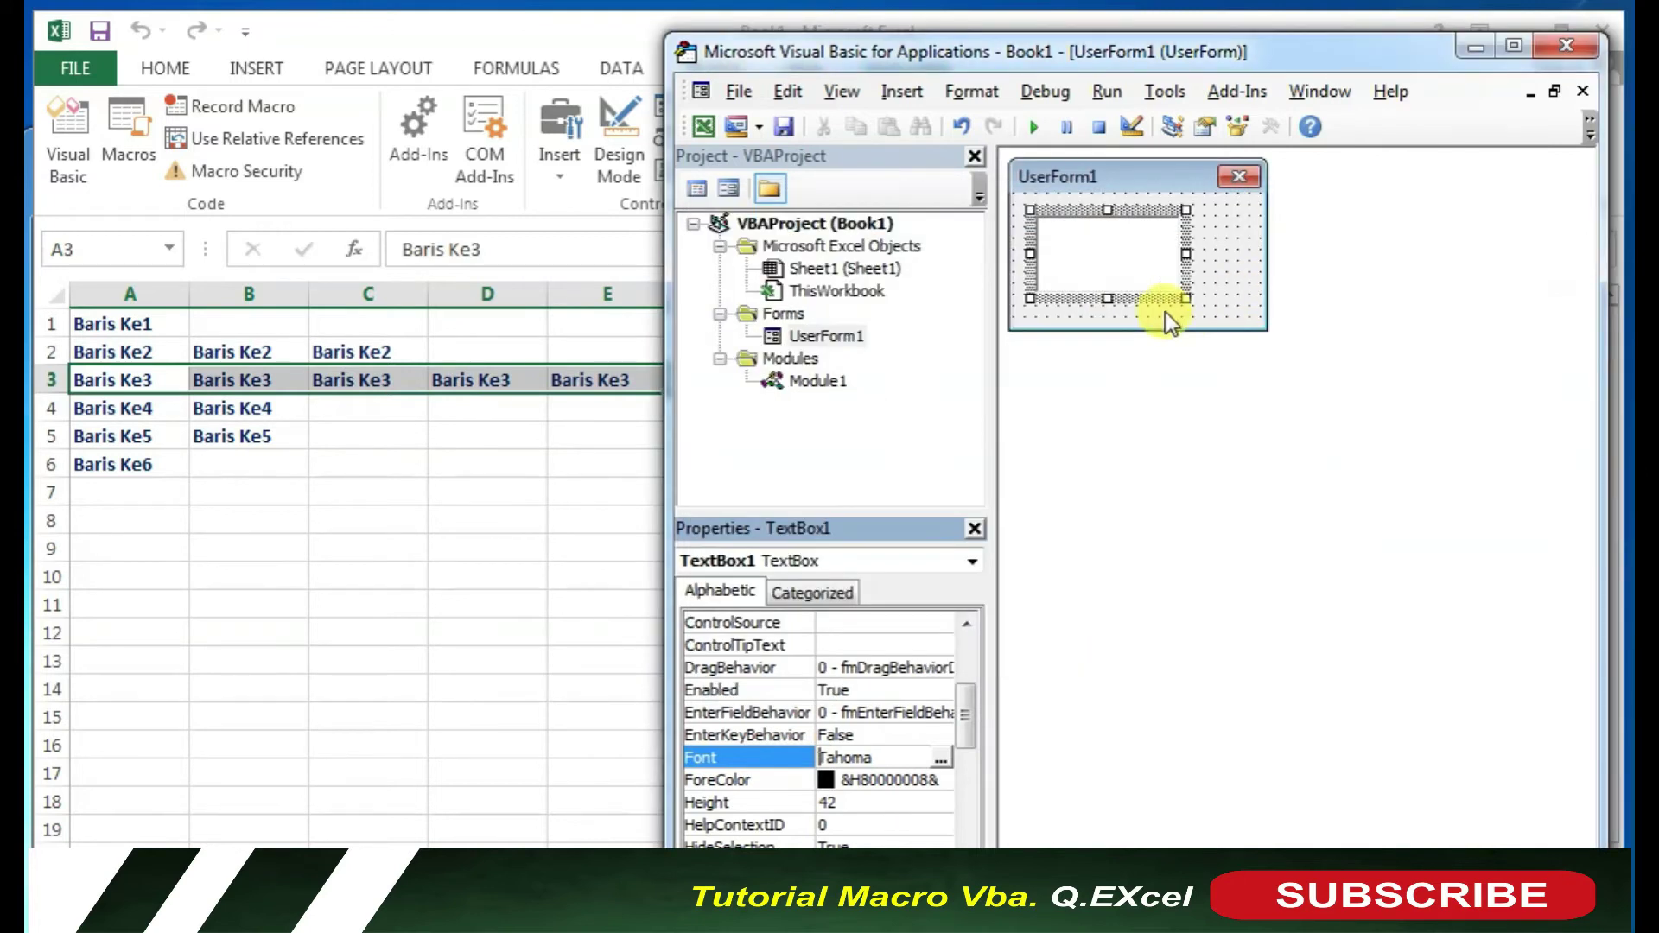
# Enter 6 in the text box and shrink the text box and UserForm1 to fit.
pyautogui.click(1101, 262)
pyautogui.write('6')
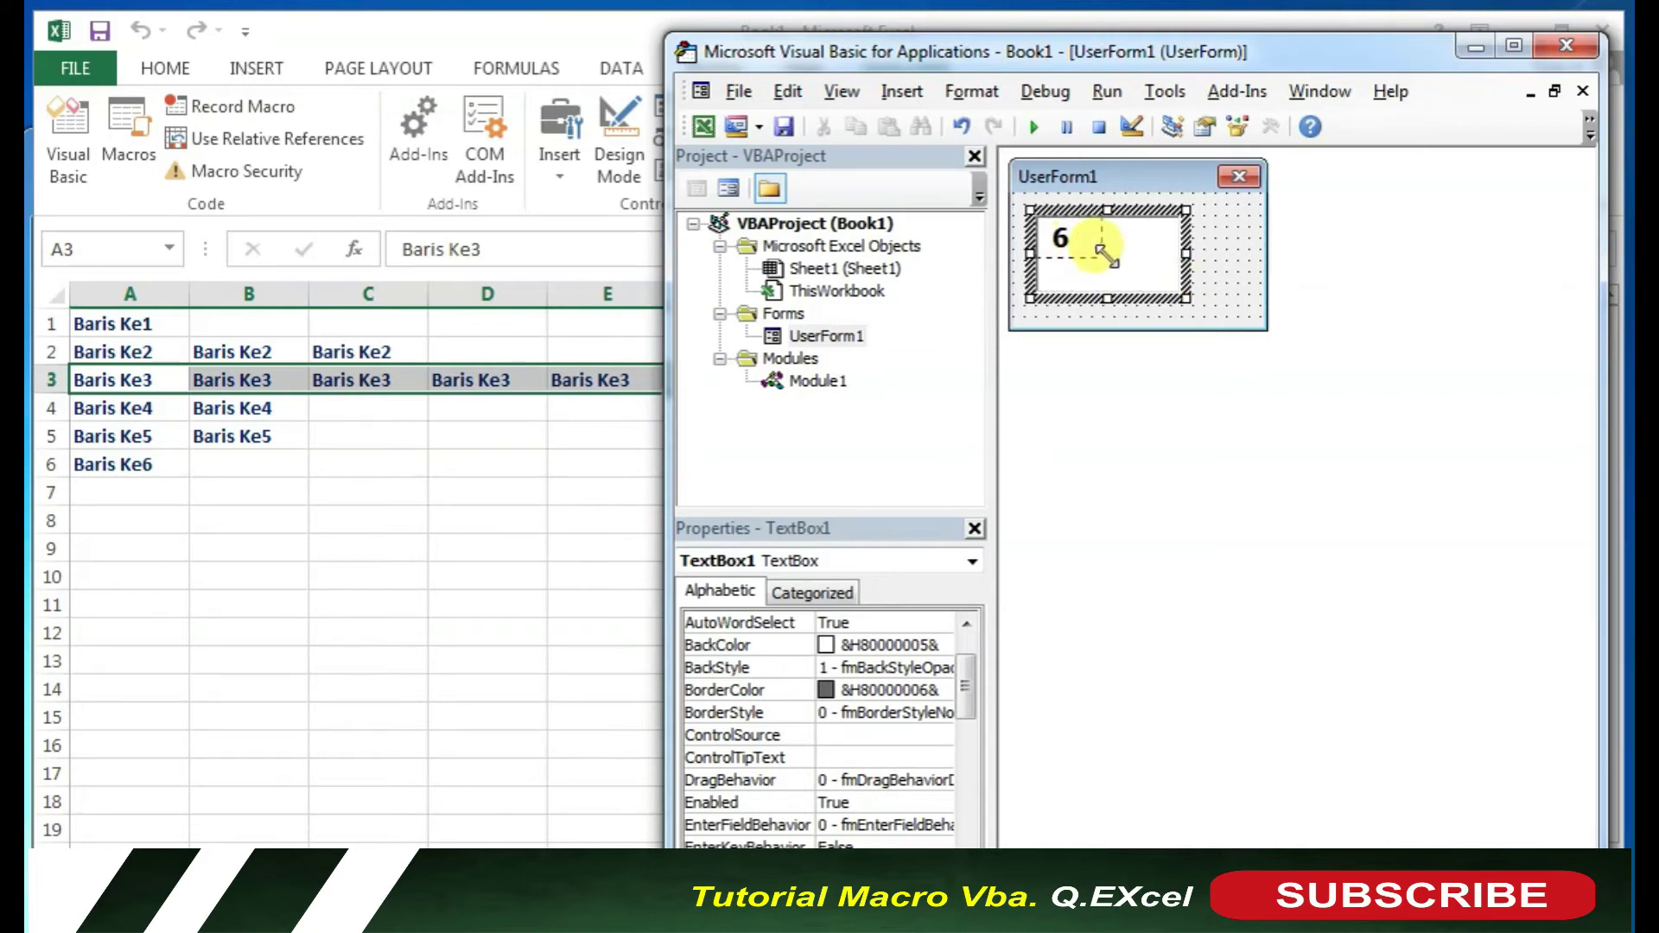
pyautogui.moveTo(1178, 295); pyautogui.dragTo(1109, 264)
pyautogui.click(1209, 285)
pyautogui.moveTo(1266, 330); pyautogui.dragTo(1136, 286)
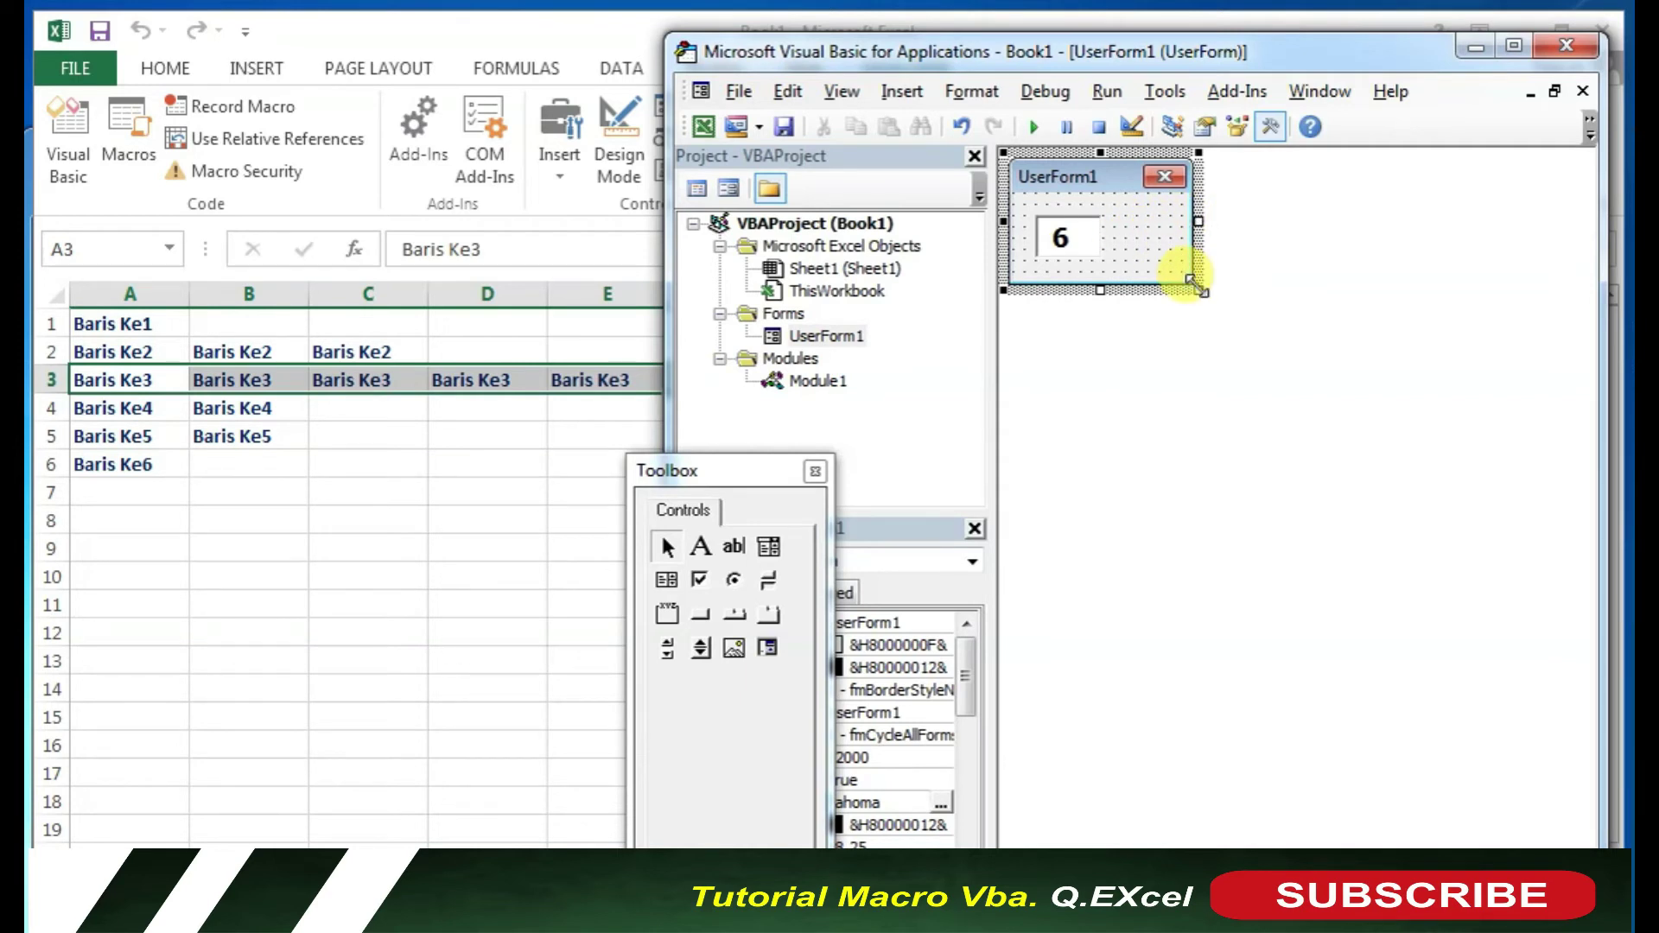
# Return to the Module1 code after moving the control toolbox aside.
pyautogui.doubleClick(816, 381)
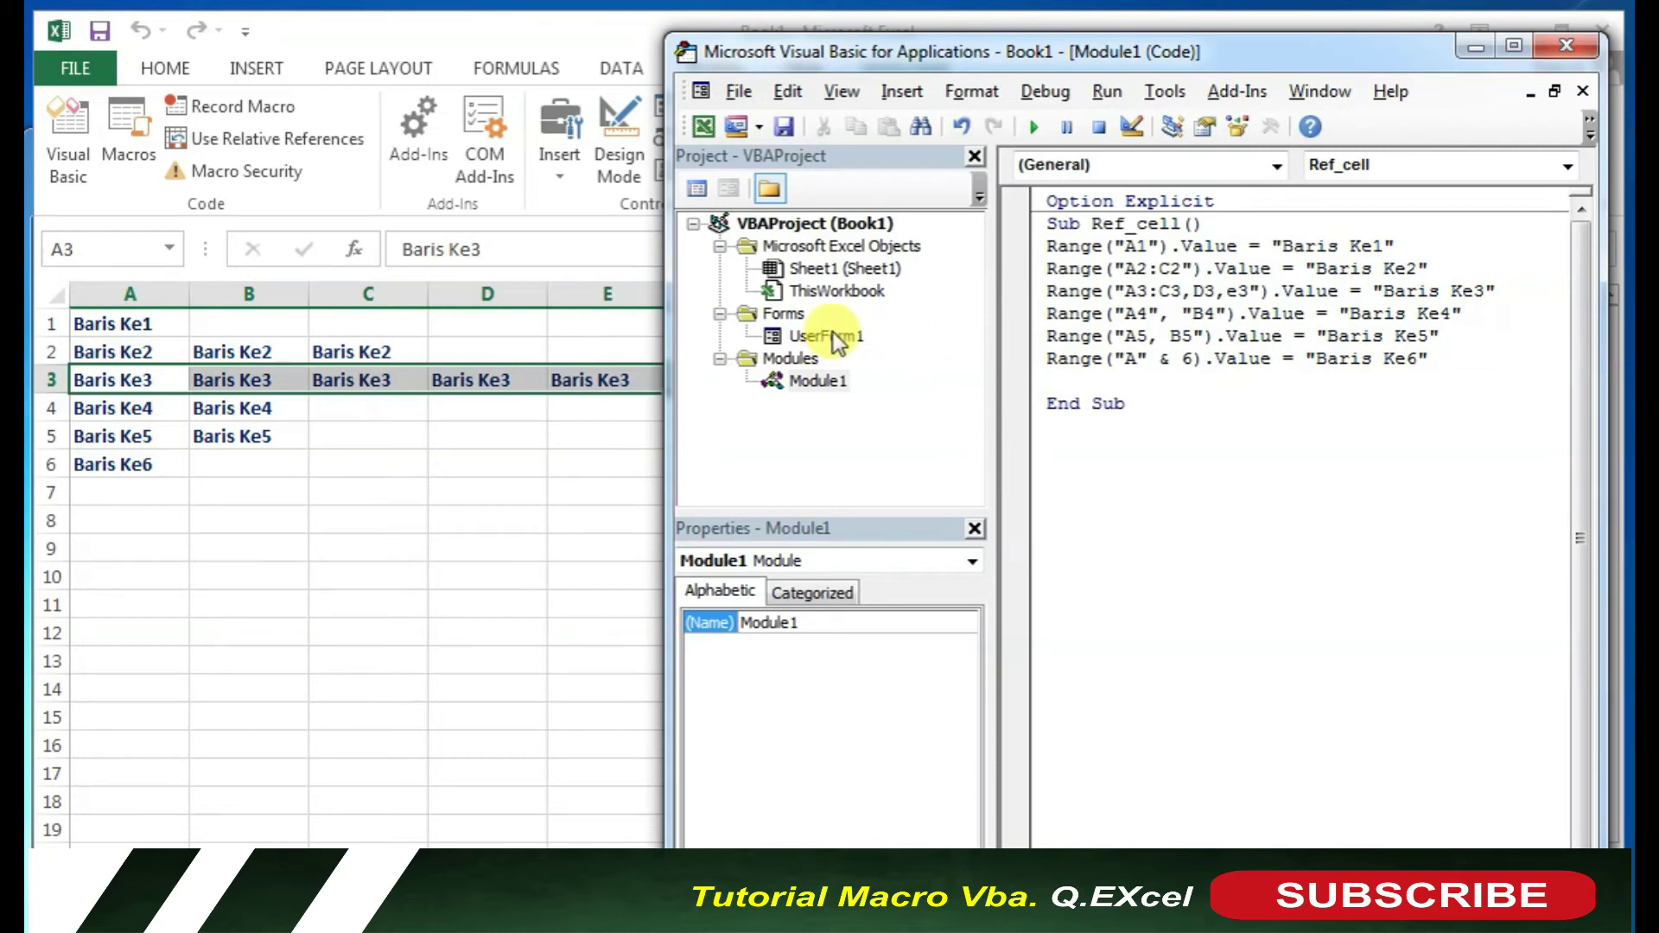
pyautogui.doubleClick(831, 336)
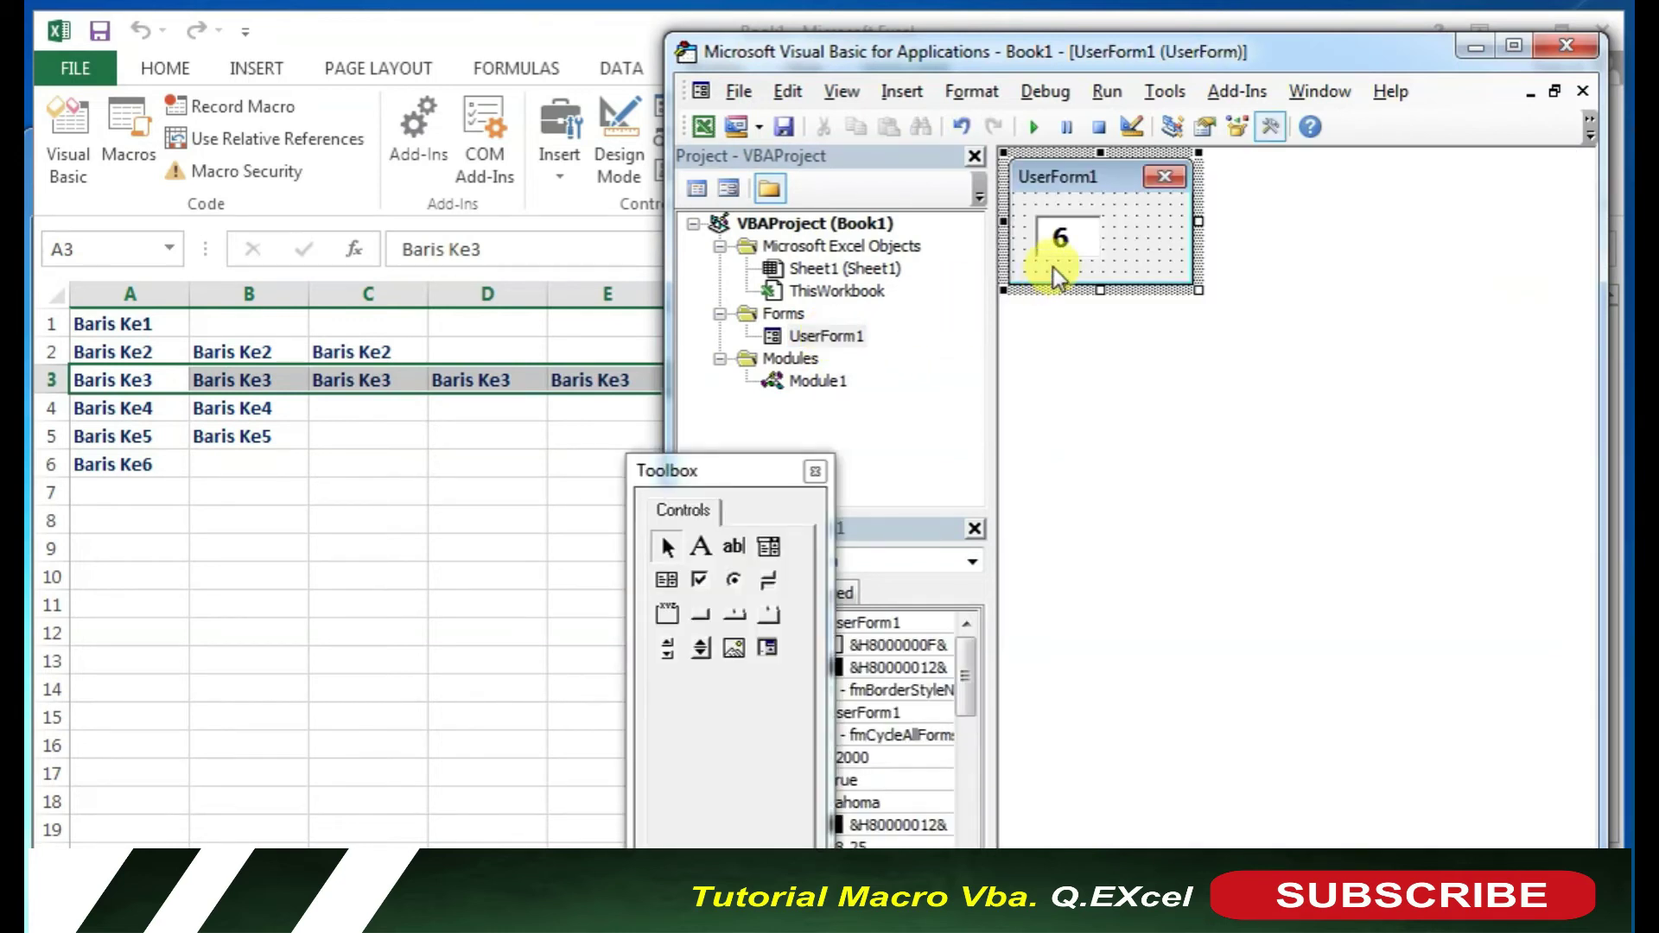
pyautogui.click(1080, 246)
pyautogui.moveTo(772, 464); pyautogui.dragTo(1309, 411)
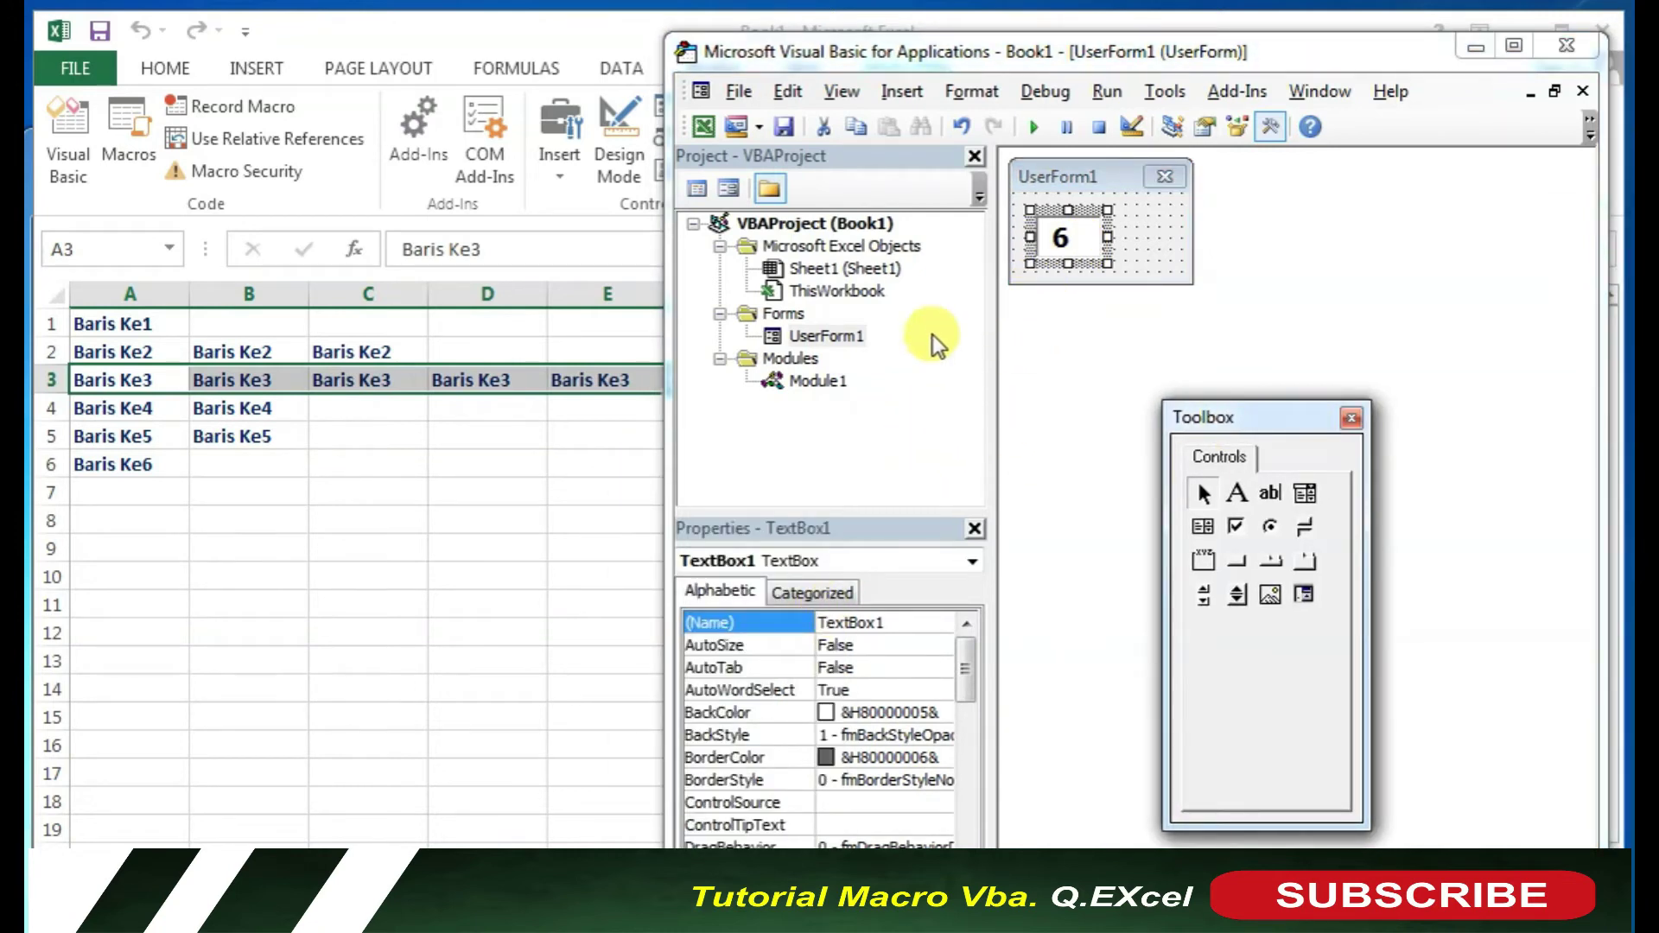
pyautogui.click(835, 338)
pyautogui.doubleClick(825, 380)
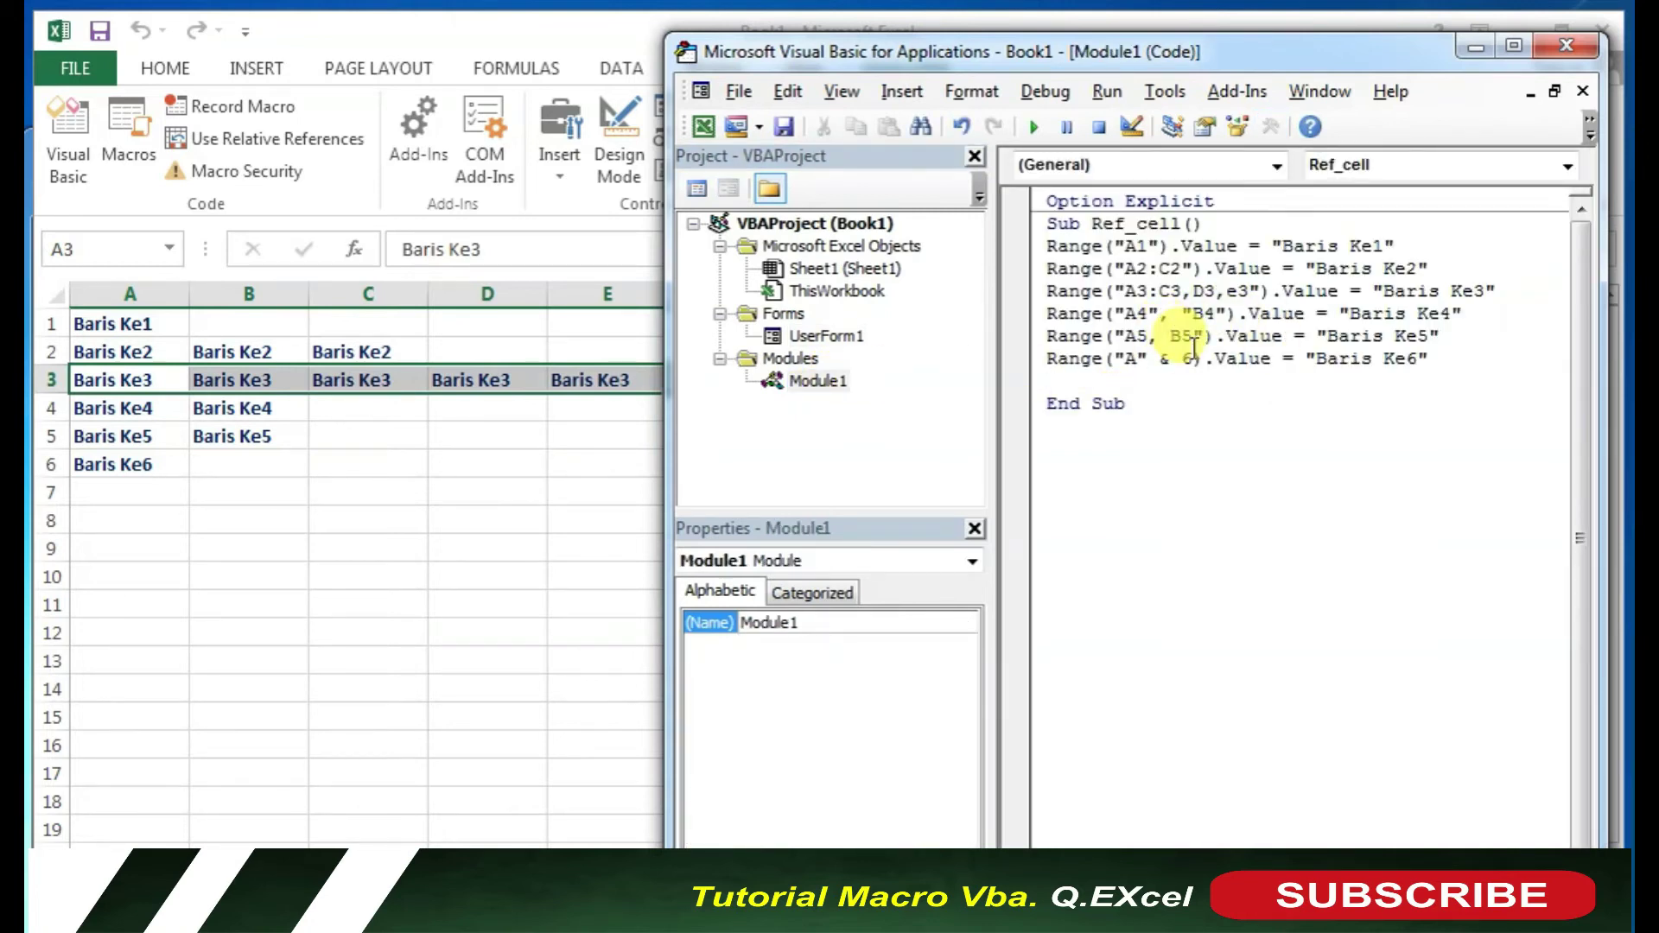
# Type Range("B" & UserForm1.TextBox1).Value = Baris Ke6" as the last Ref_cell line.
pyautogui.write('range')
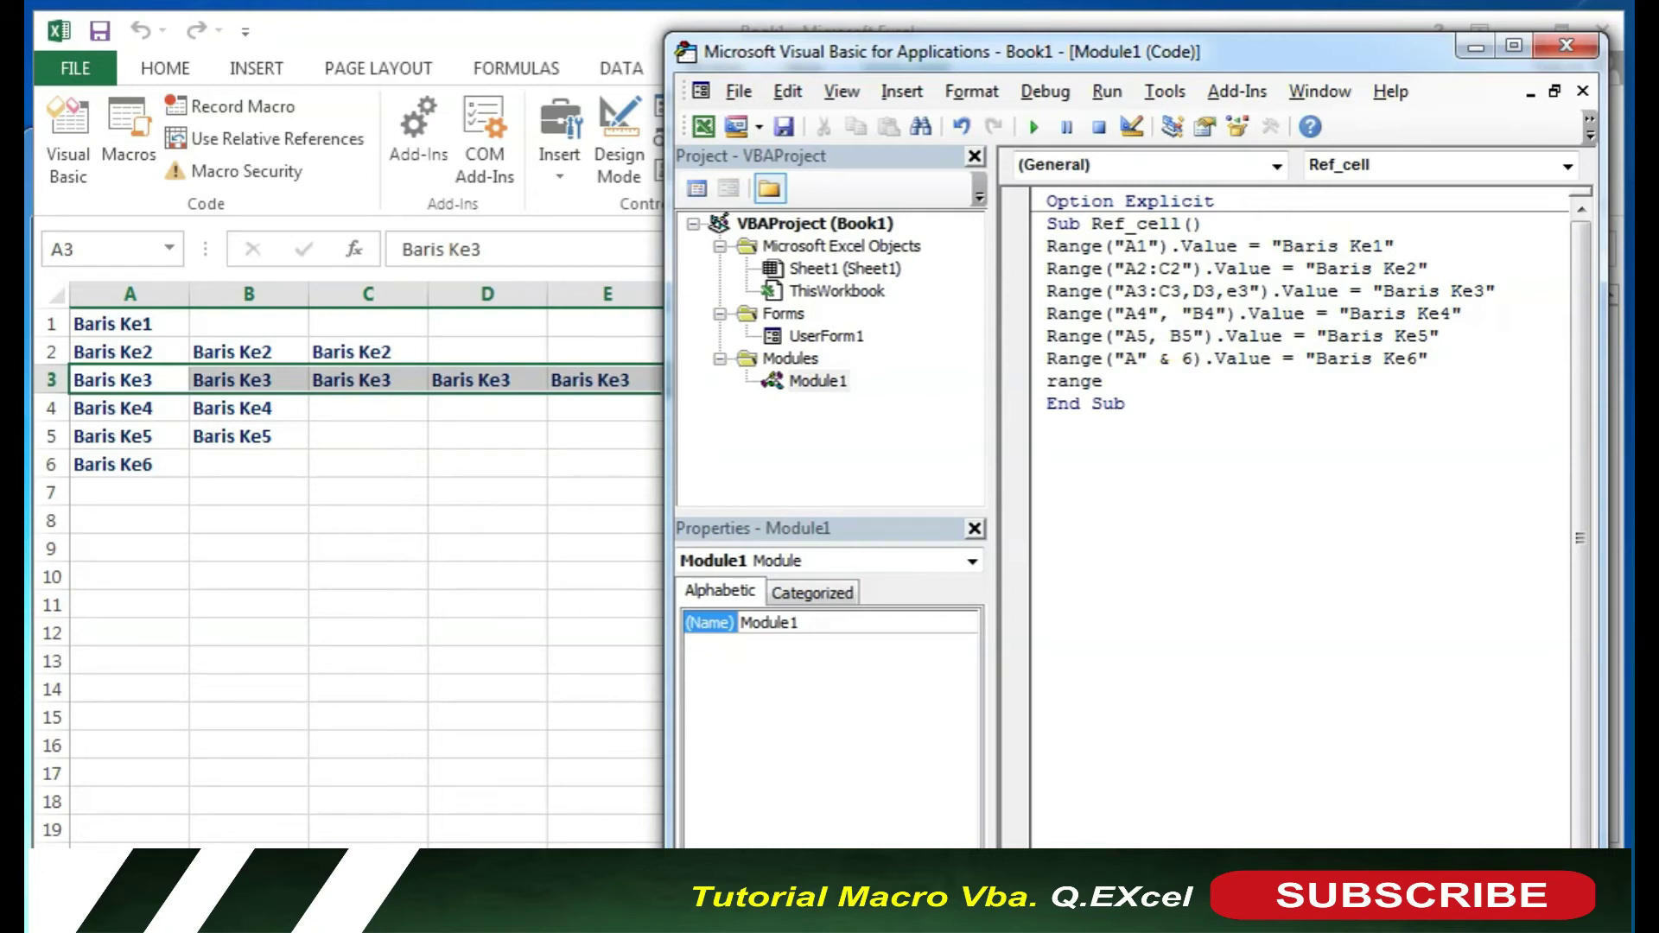
pyautogui.write('(')
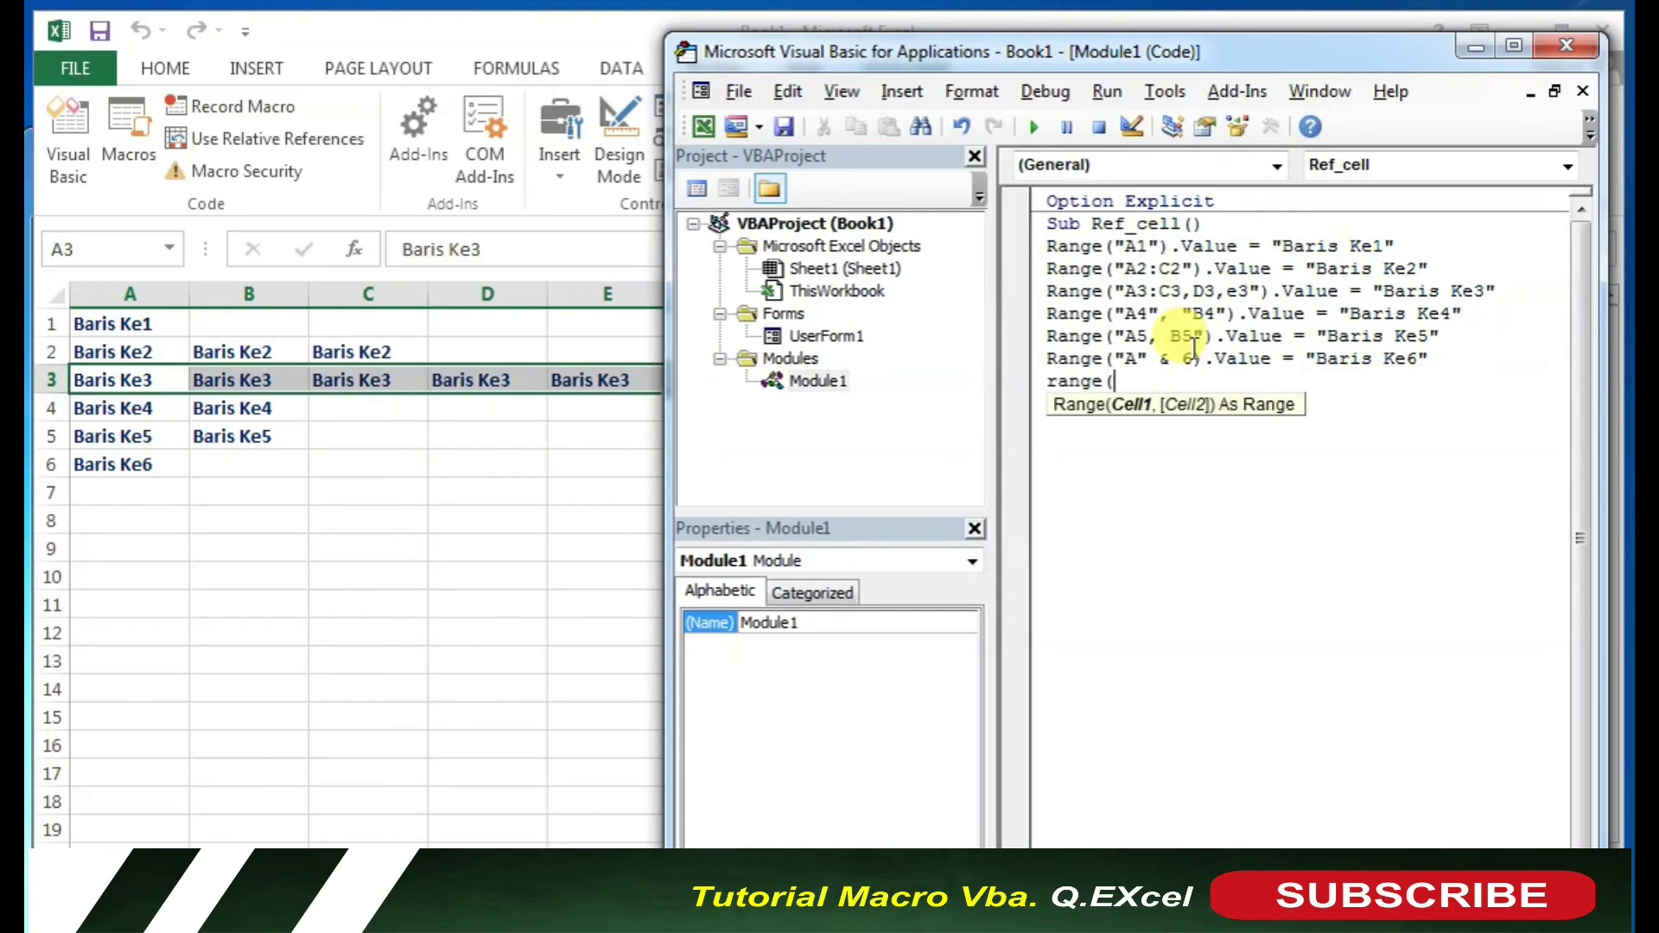
pyautogui.write('"B')
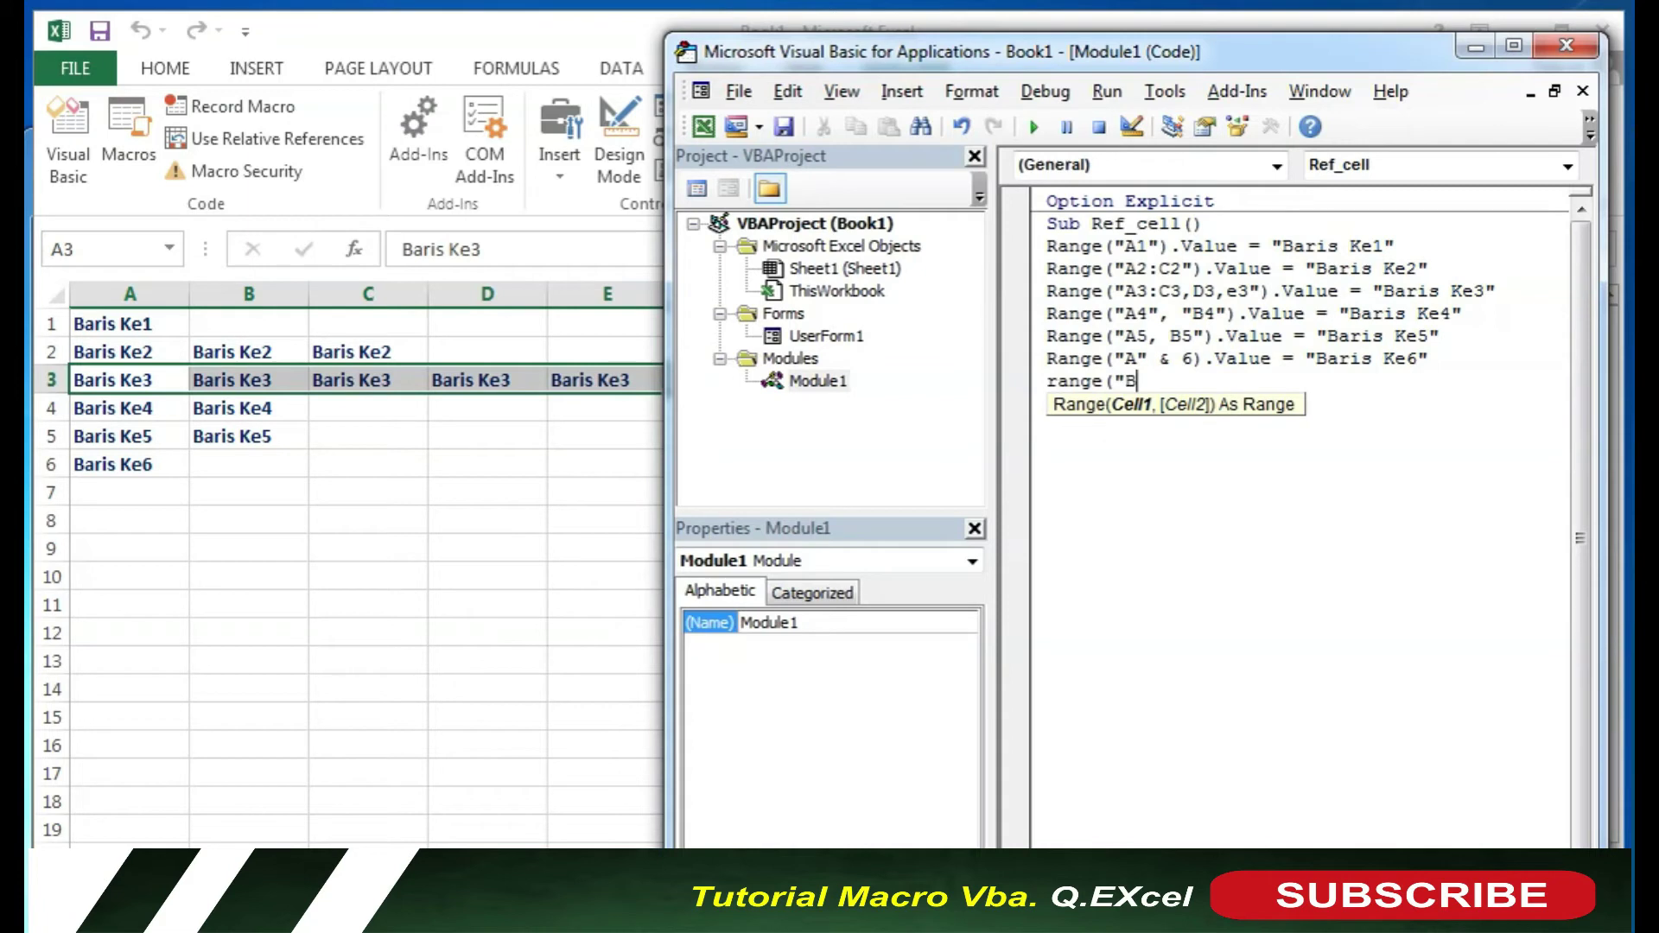
pyautogui.write('" & userform1.text')
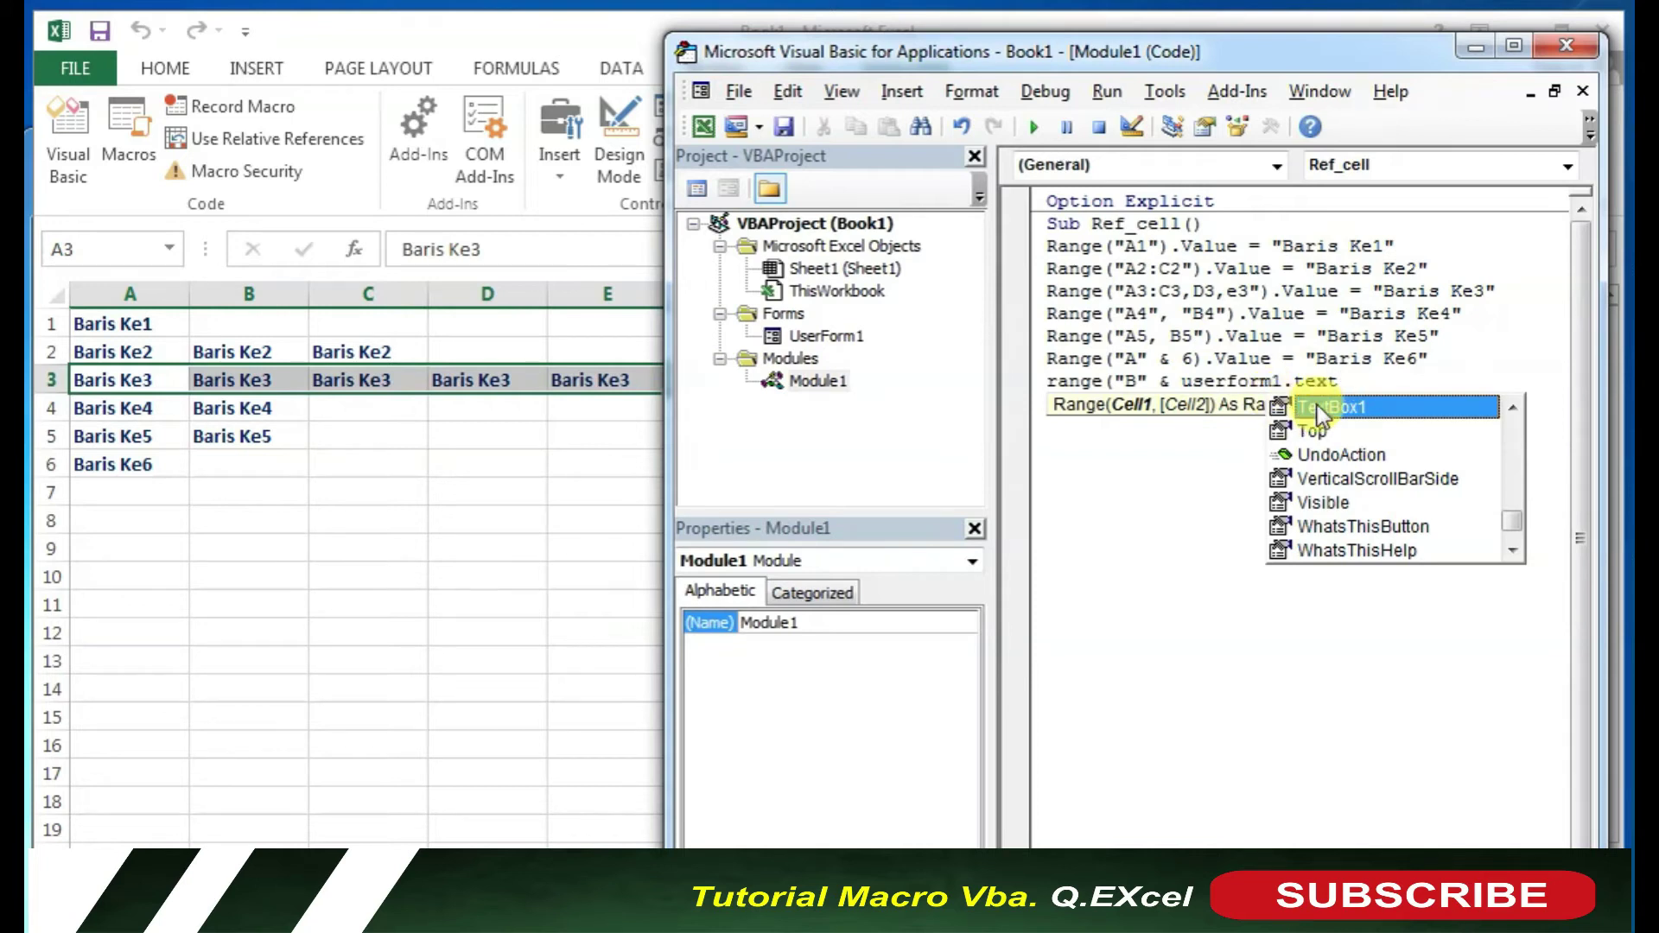
pyautogui.doubleClick(1327, 406)
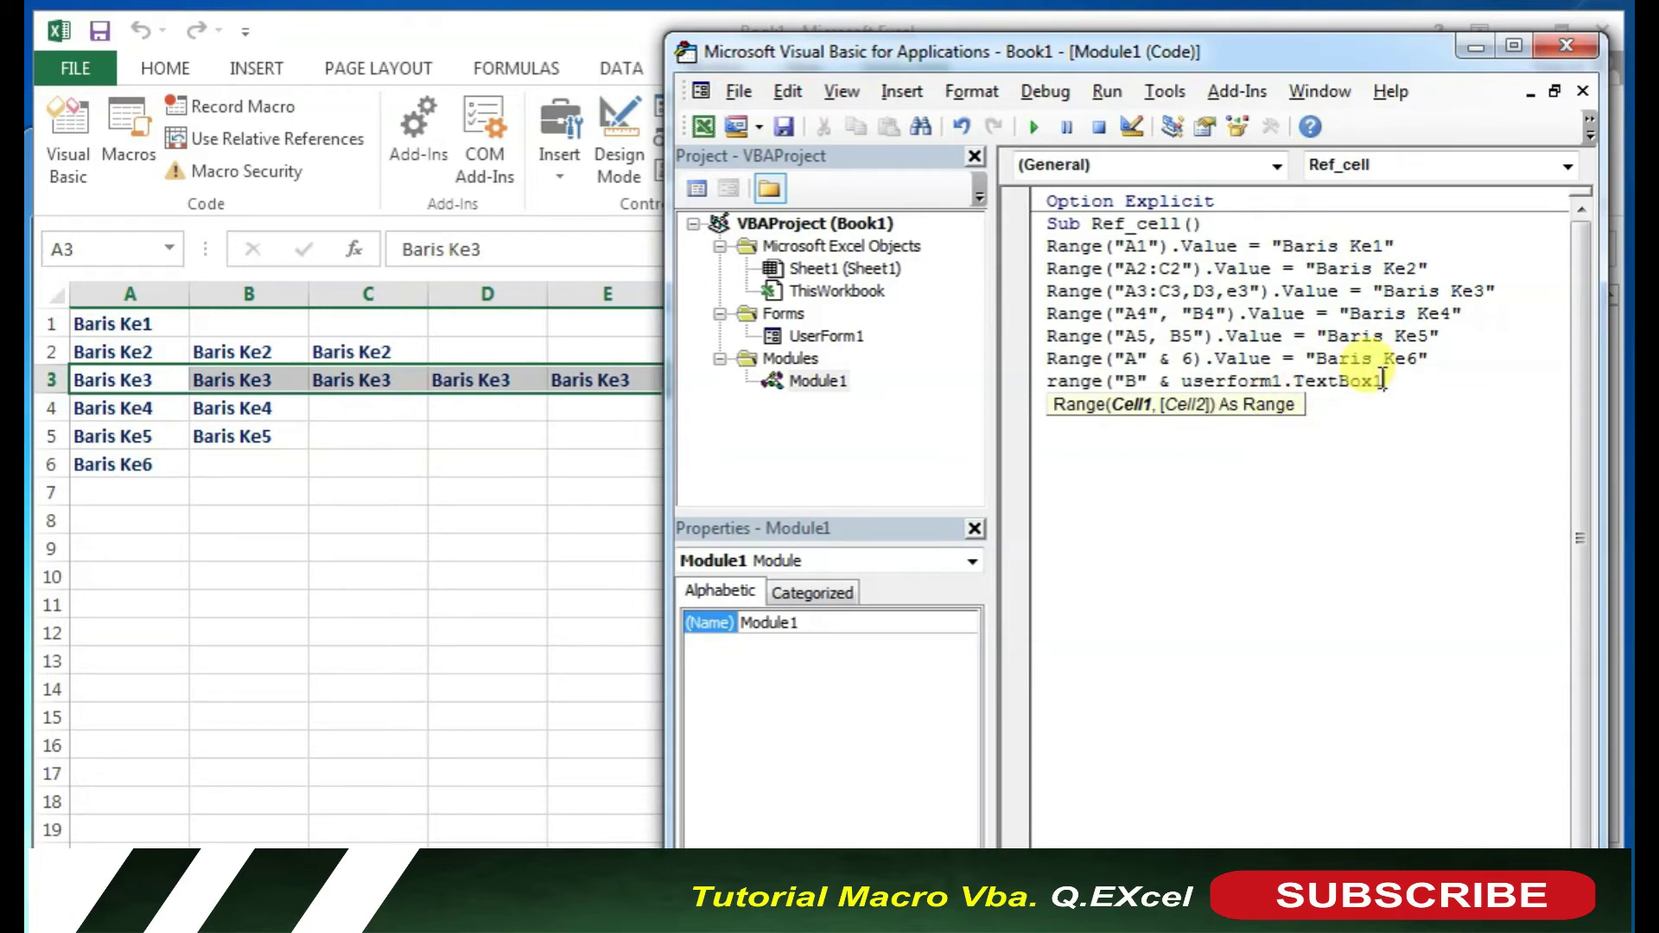
pyautogui.write(')')
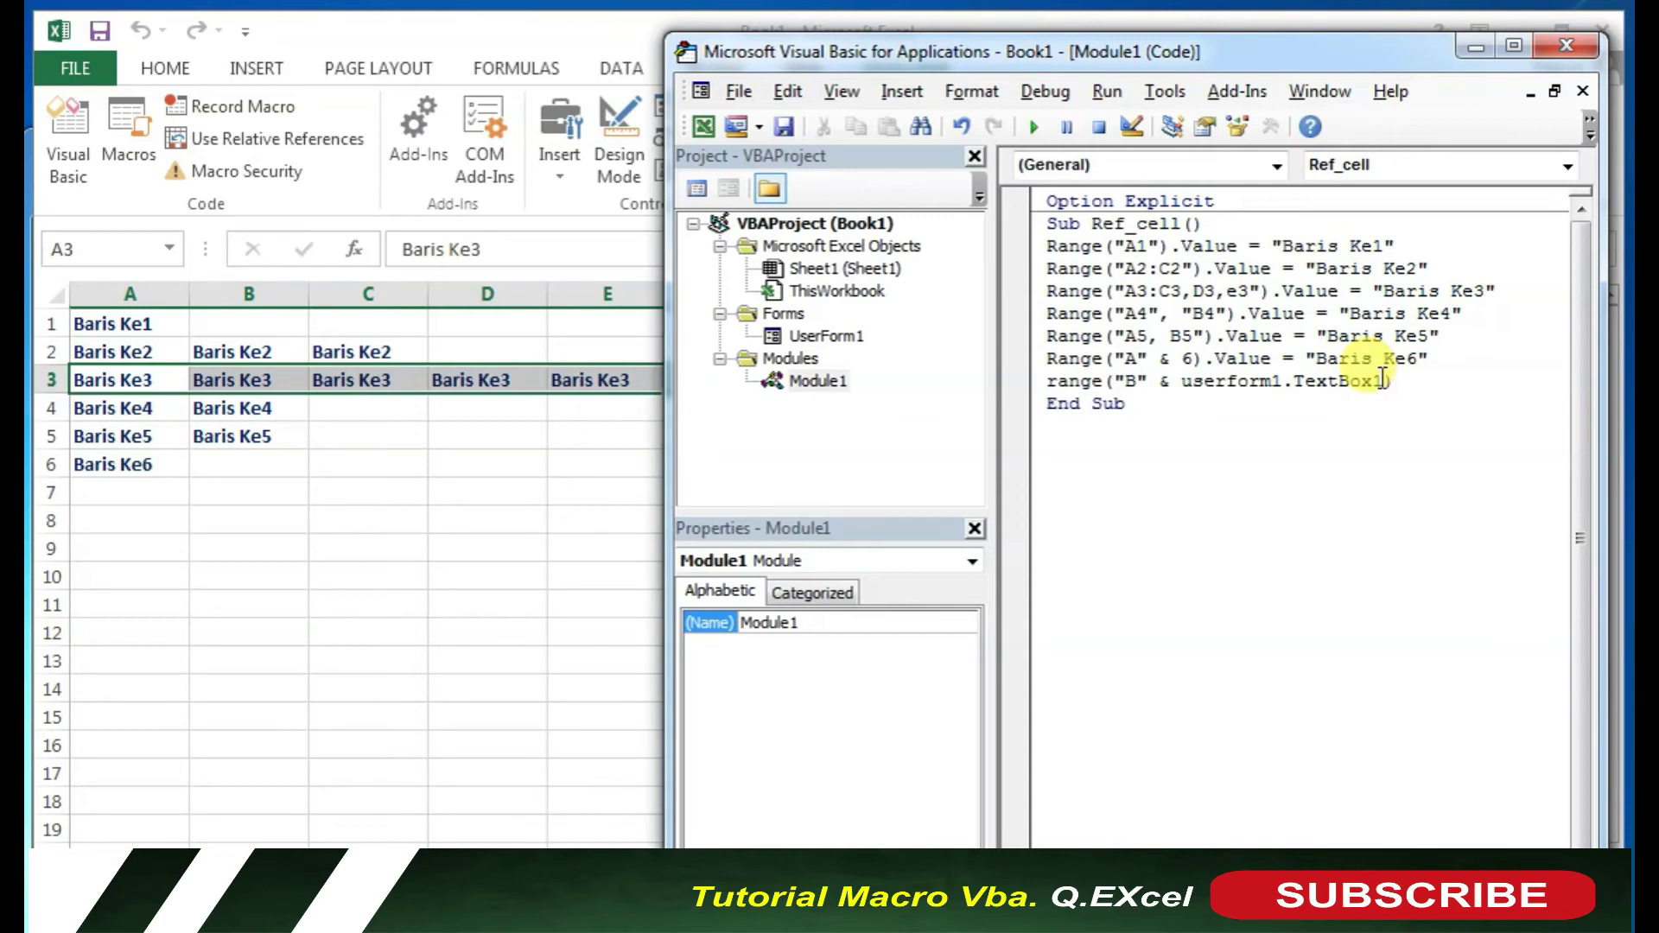
pyautogui.write('.bva')
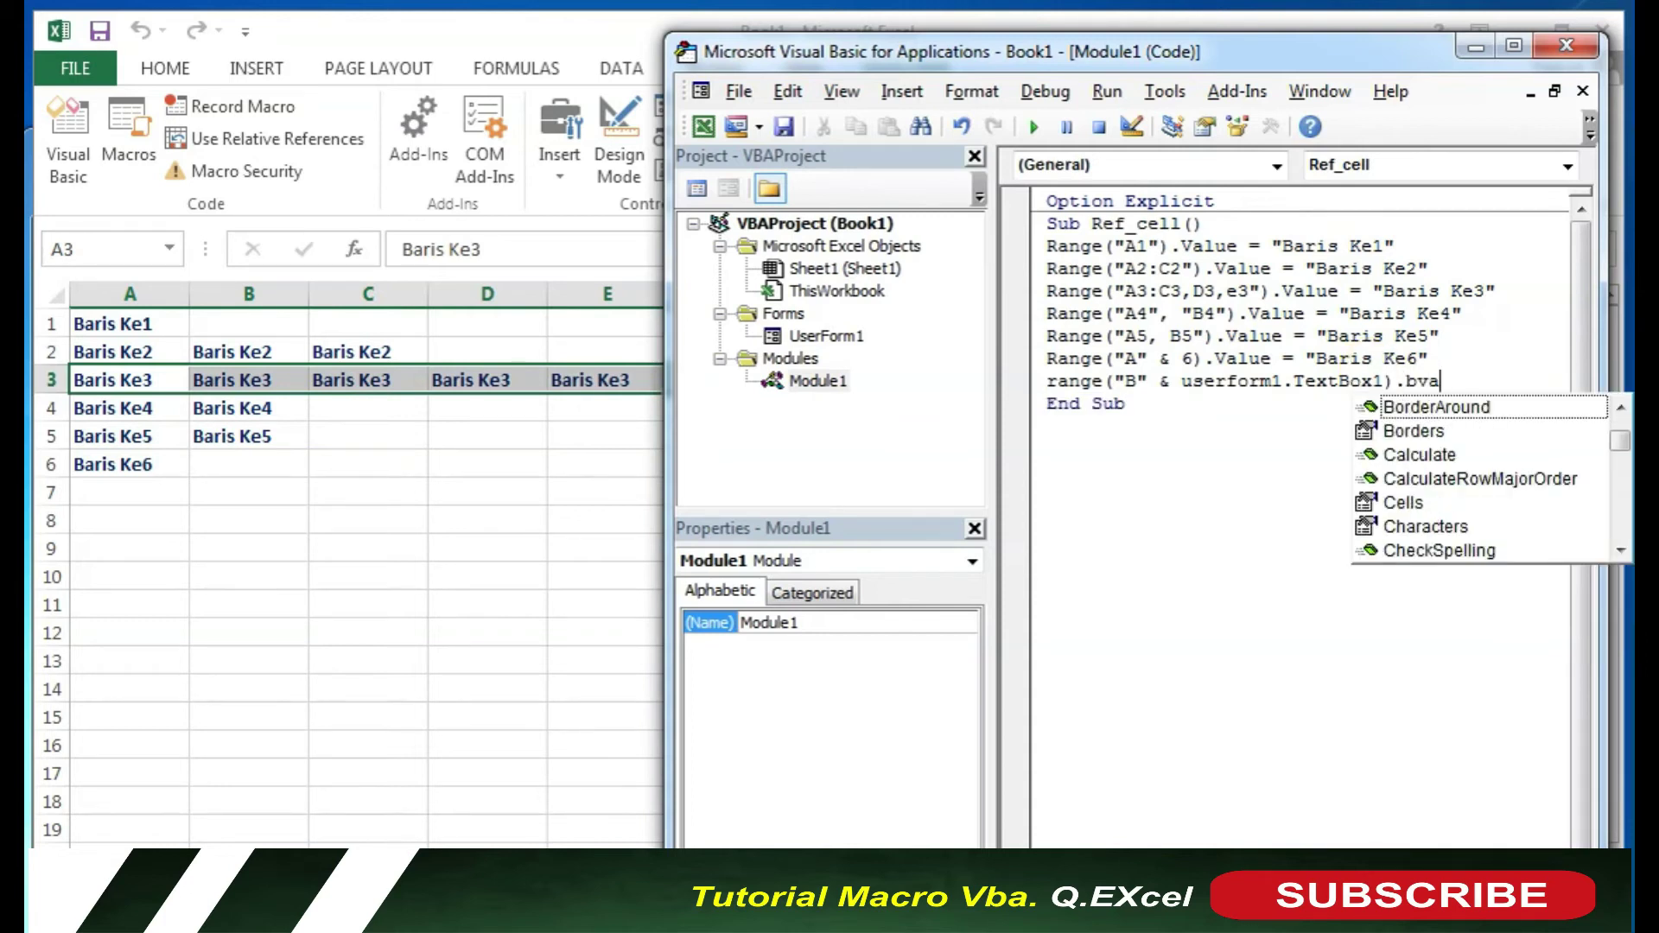
pyautogui.press('BackSpace')
pyautogui.press('BackSpace')
pyautogui.press('BackSpace')
pyautogui.write('value')
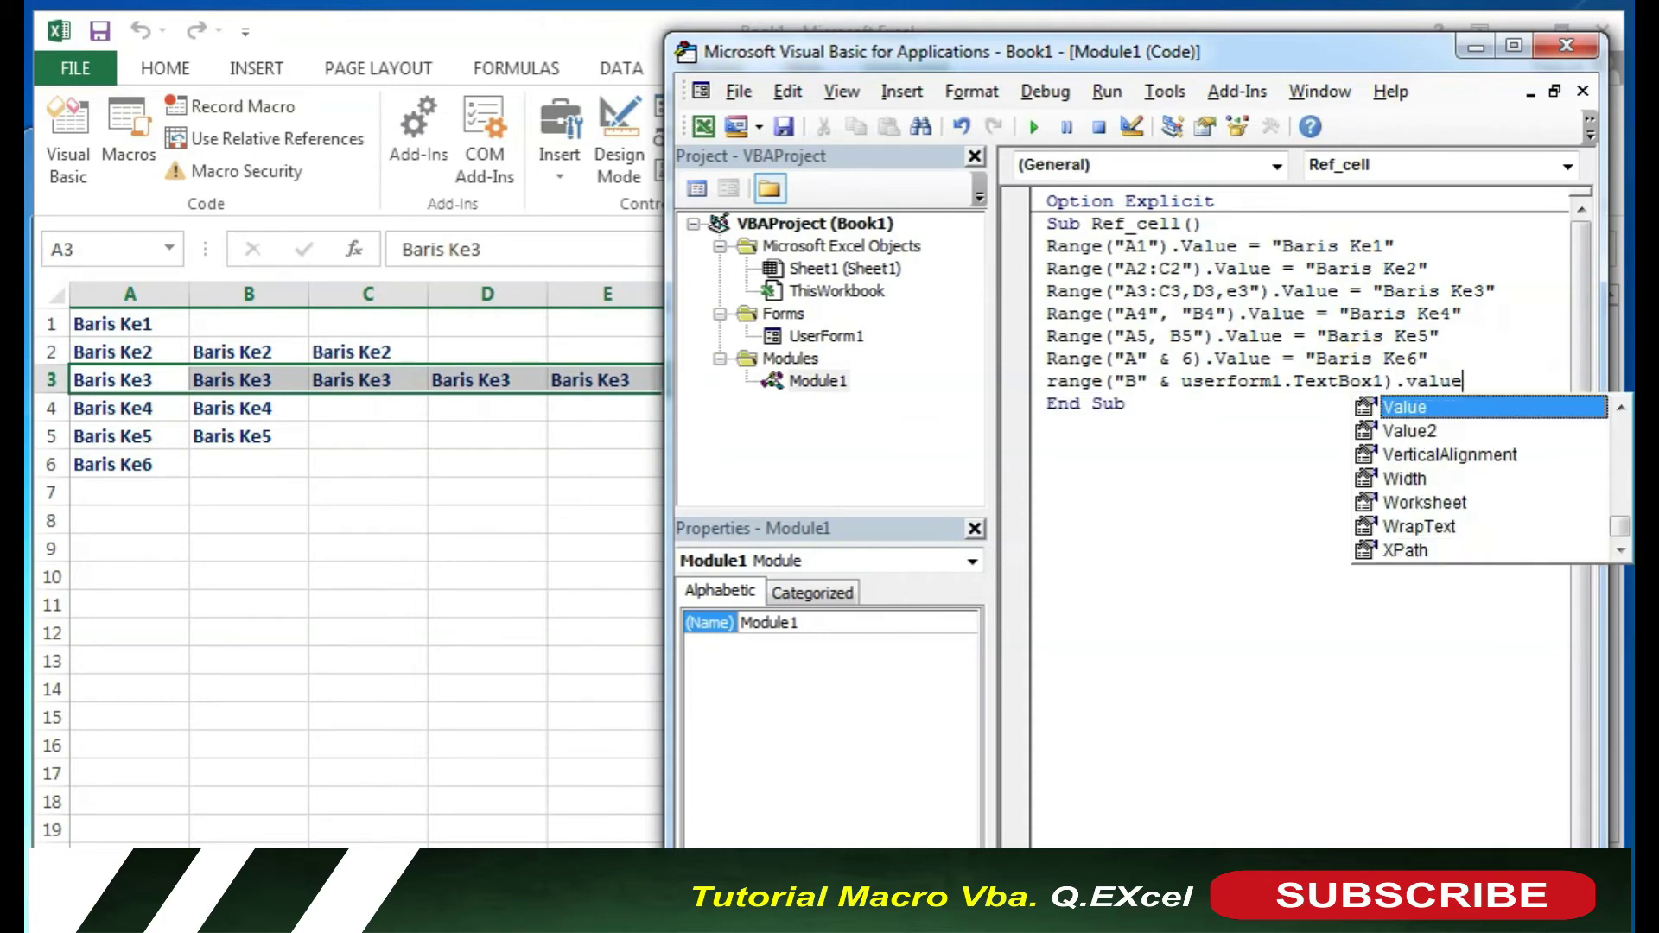
pyautogui.write('+')
pyautogui.press('BackSpace')
pyautogui.write('=Baris Ke')
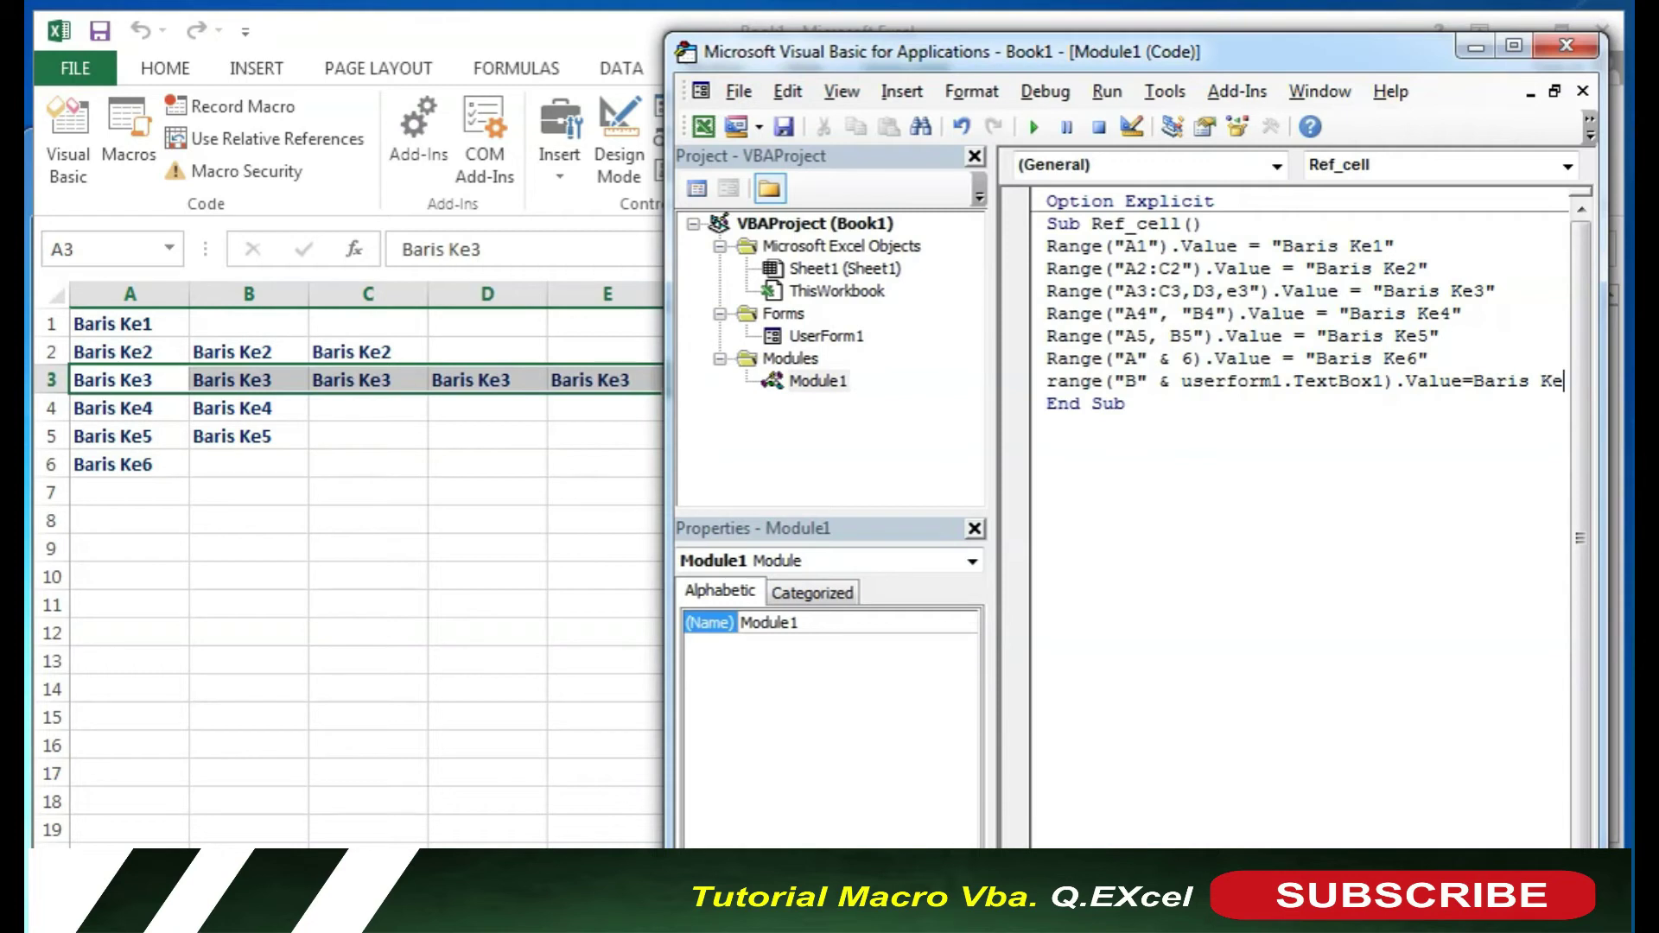
pyautogui.write('6"')
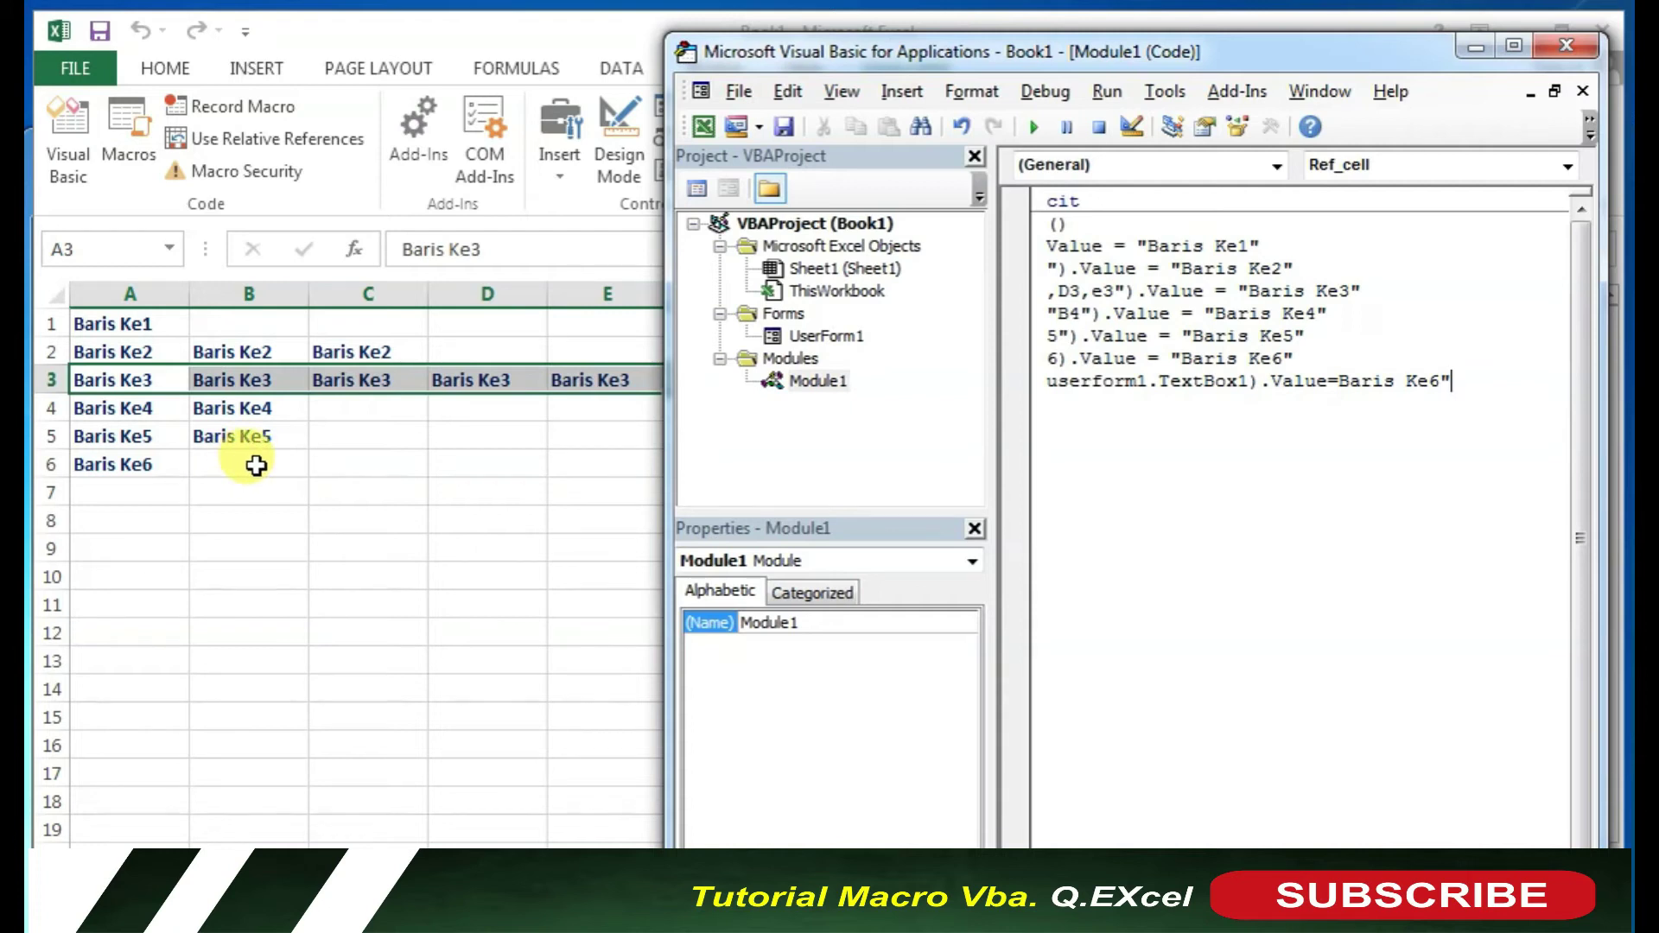
# Close the Project and Properties panes, run the macro, and dismiss the compile error.
pyautogui.click(1115, 381)
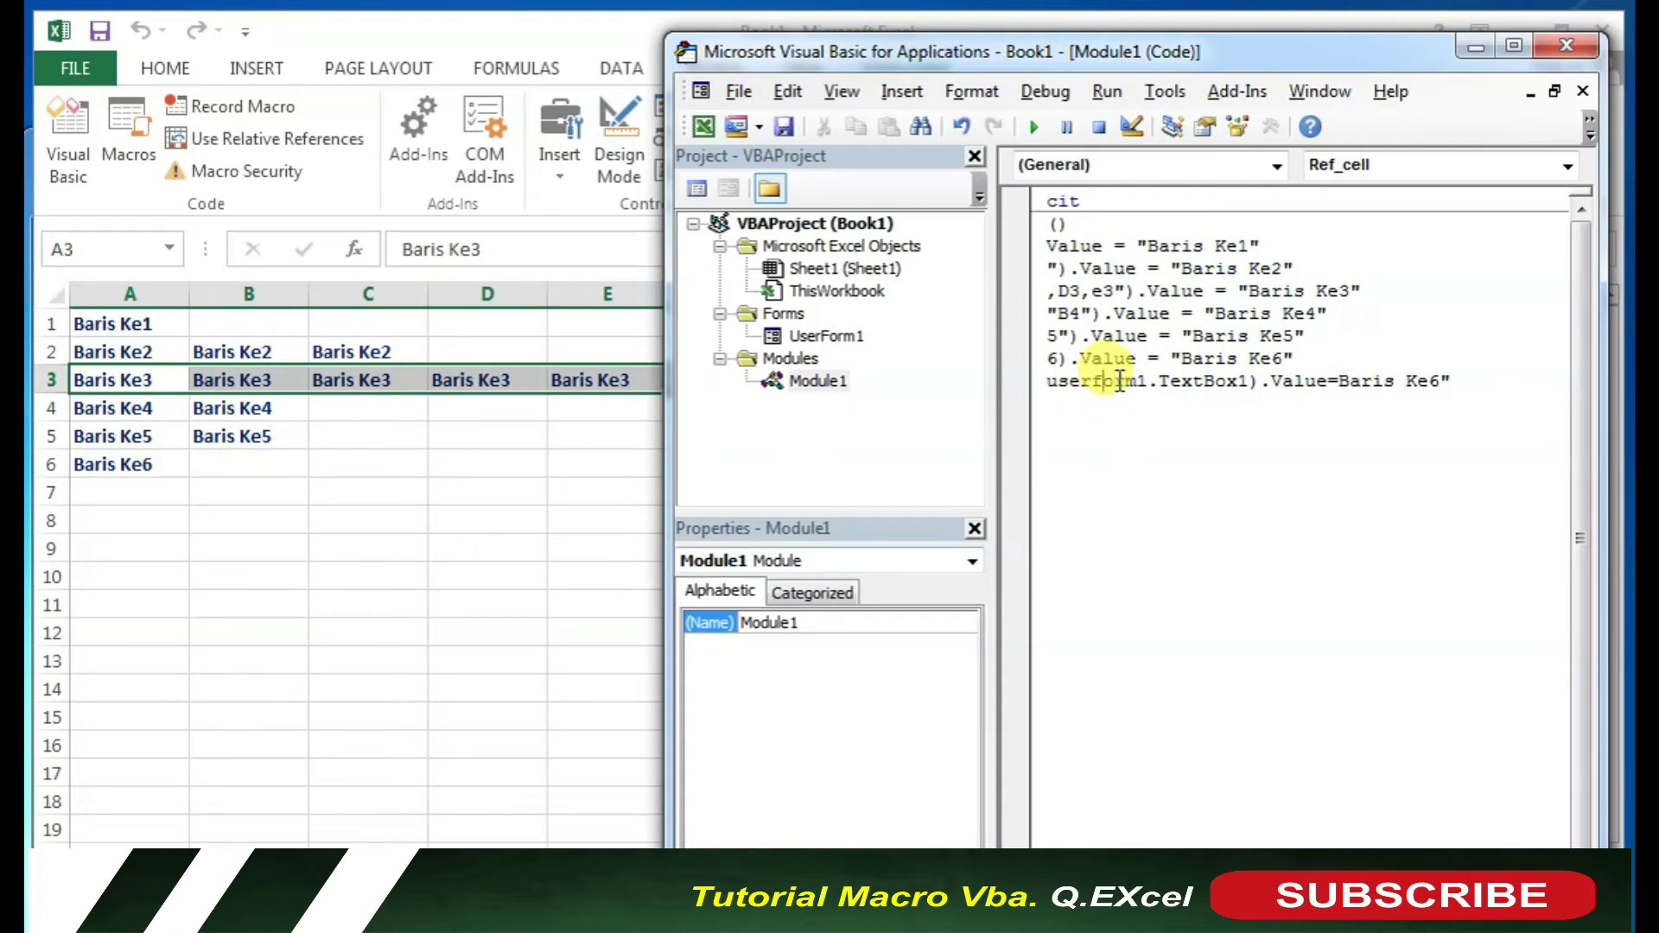
pyautogui.press('Left')
pyautogui.press('Left')
pyautogui.press('Left')
pyautogui.press('Left')
pyautogui.press('Left')
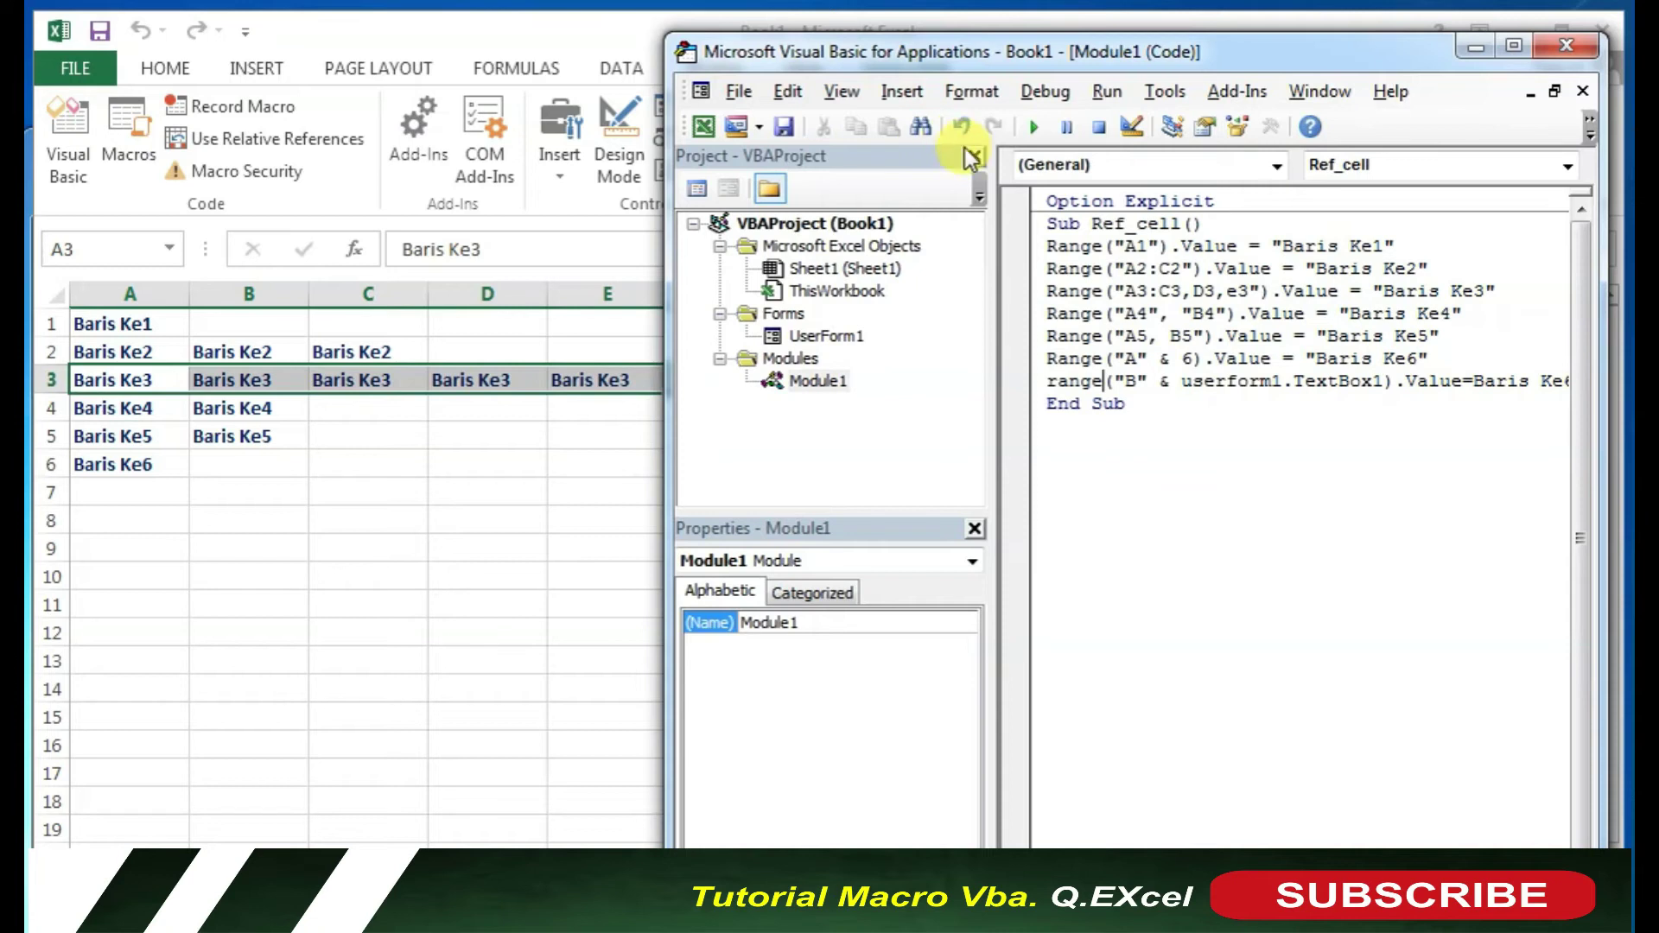
pyautogui.click(973, 156)
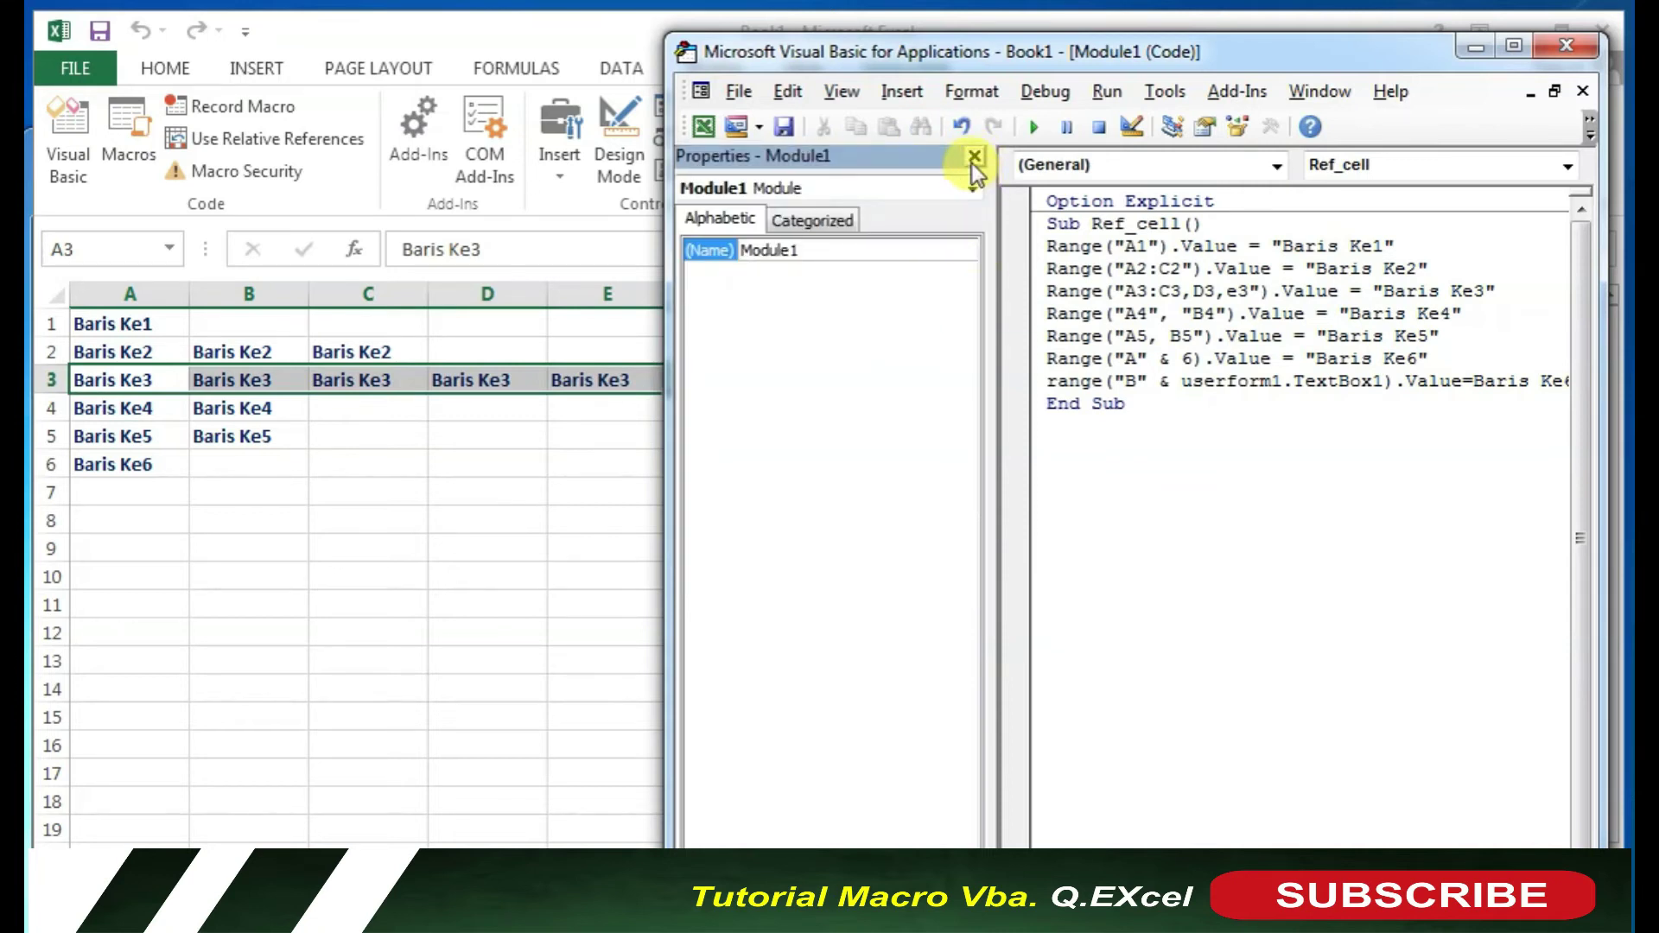
pyautogui.click(974, 156)
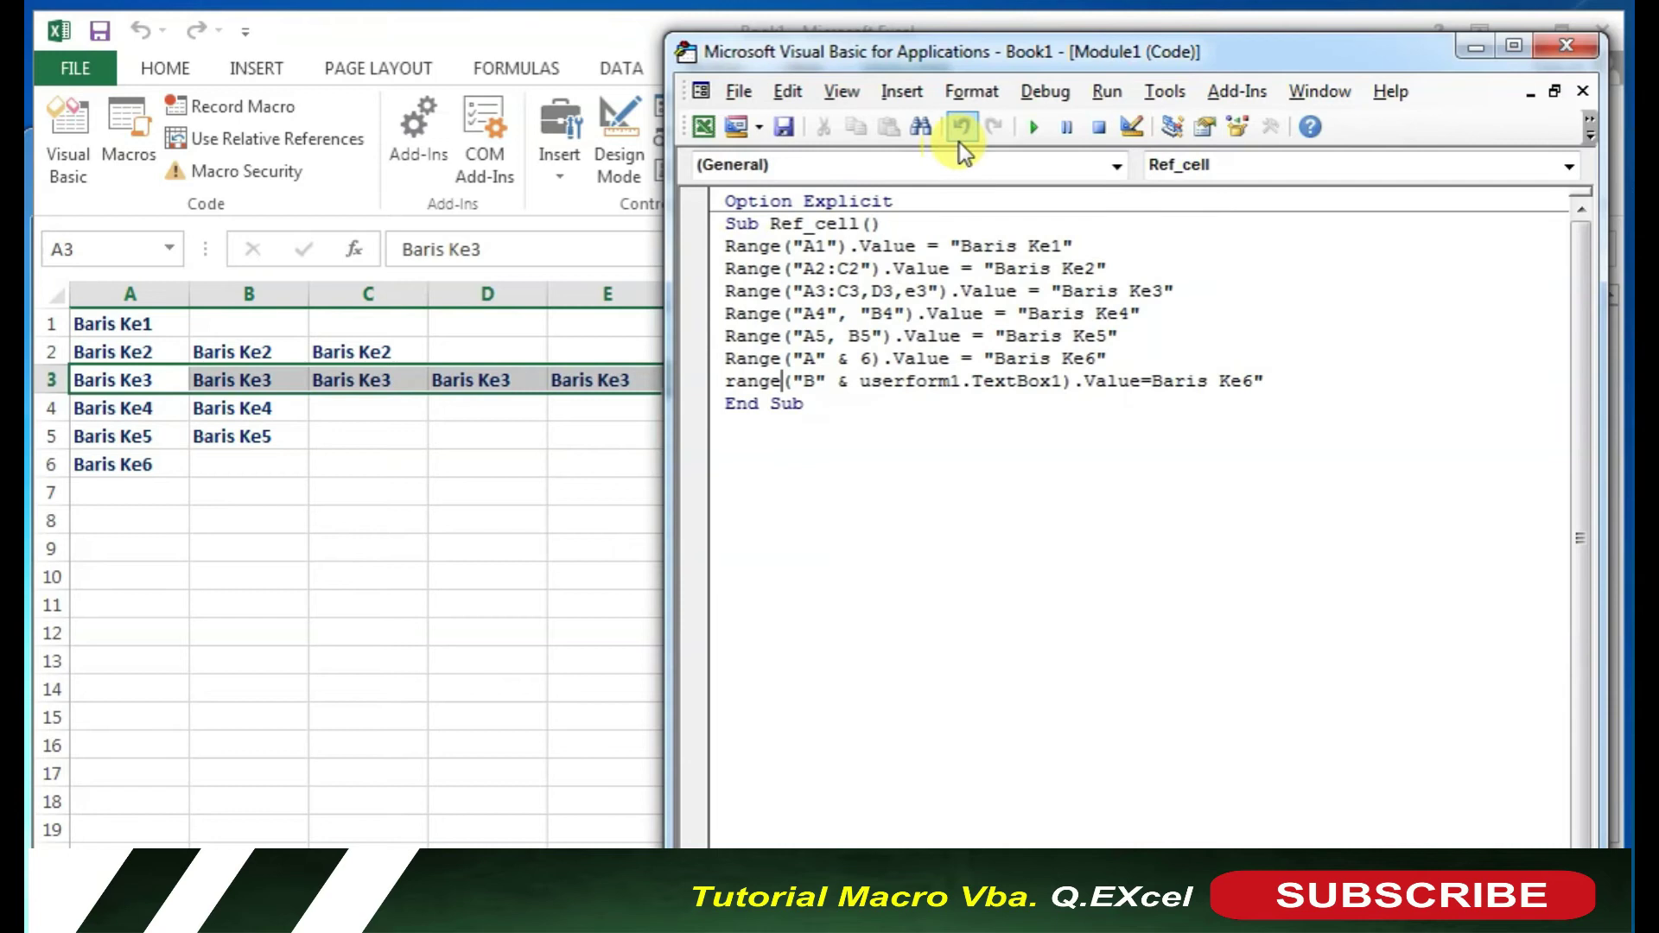
pyautogui.click(1030, 128)
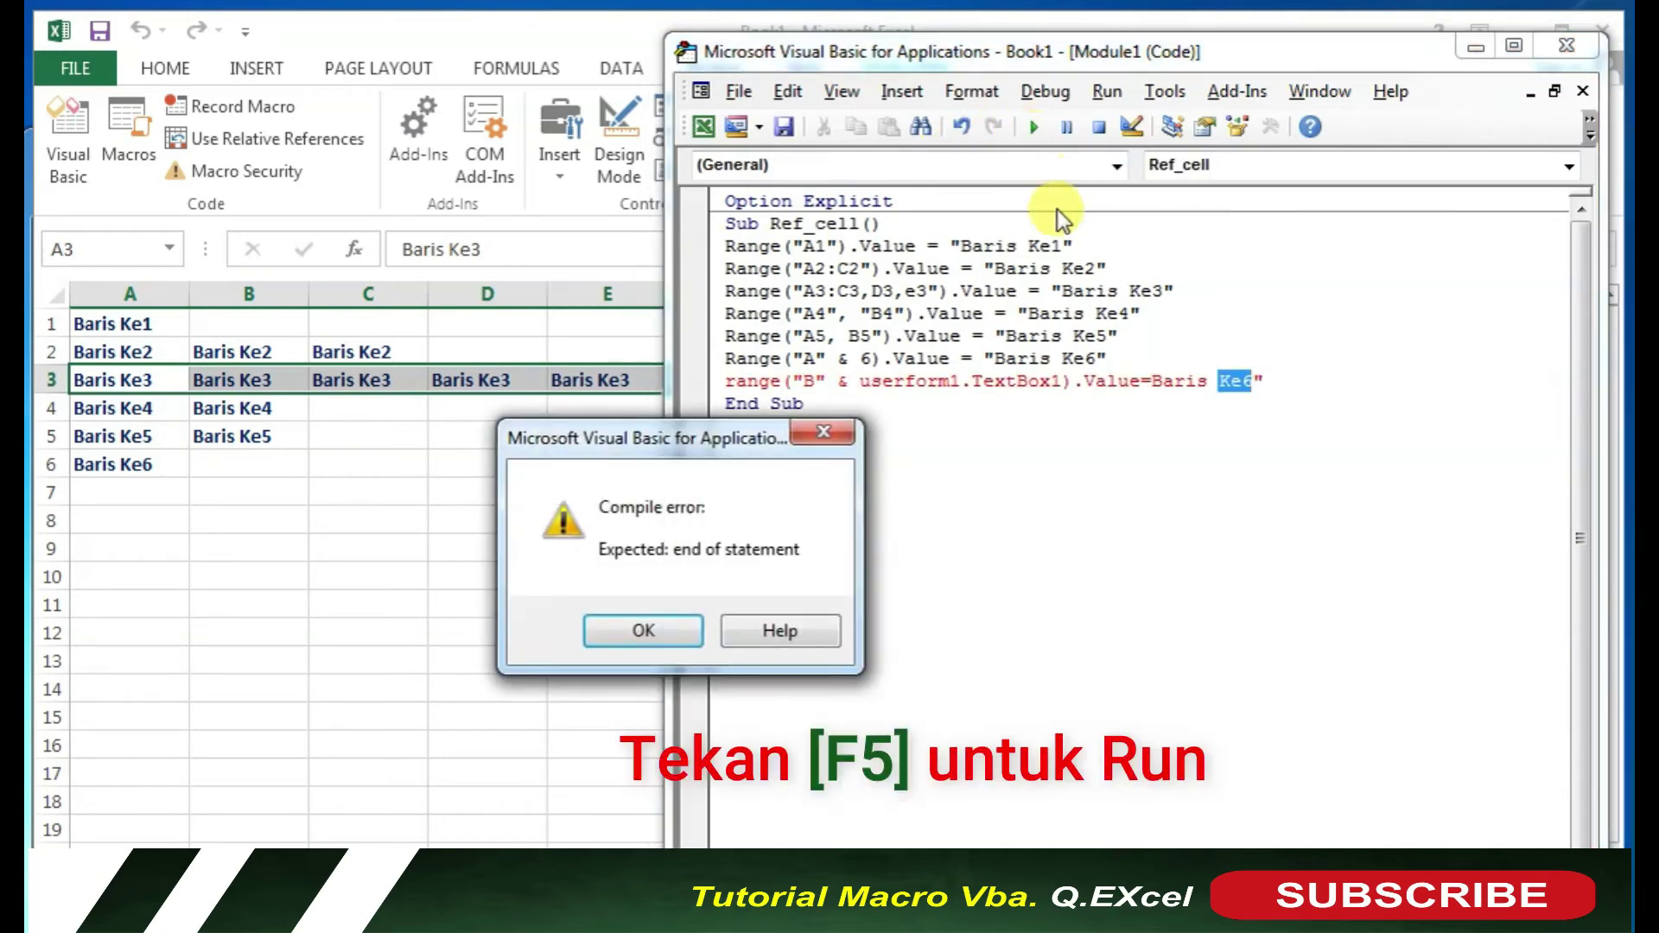
pyautogui.click(646, 629)
# Add the missing opening quote before Baris Ke6 and rerun to fill B6.
pyautogui.click(1155, 380)
pyautogui.write('"')
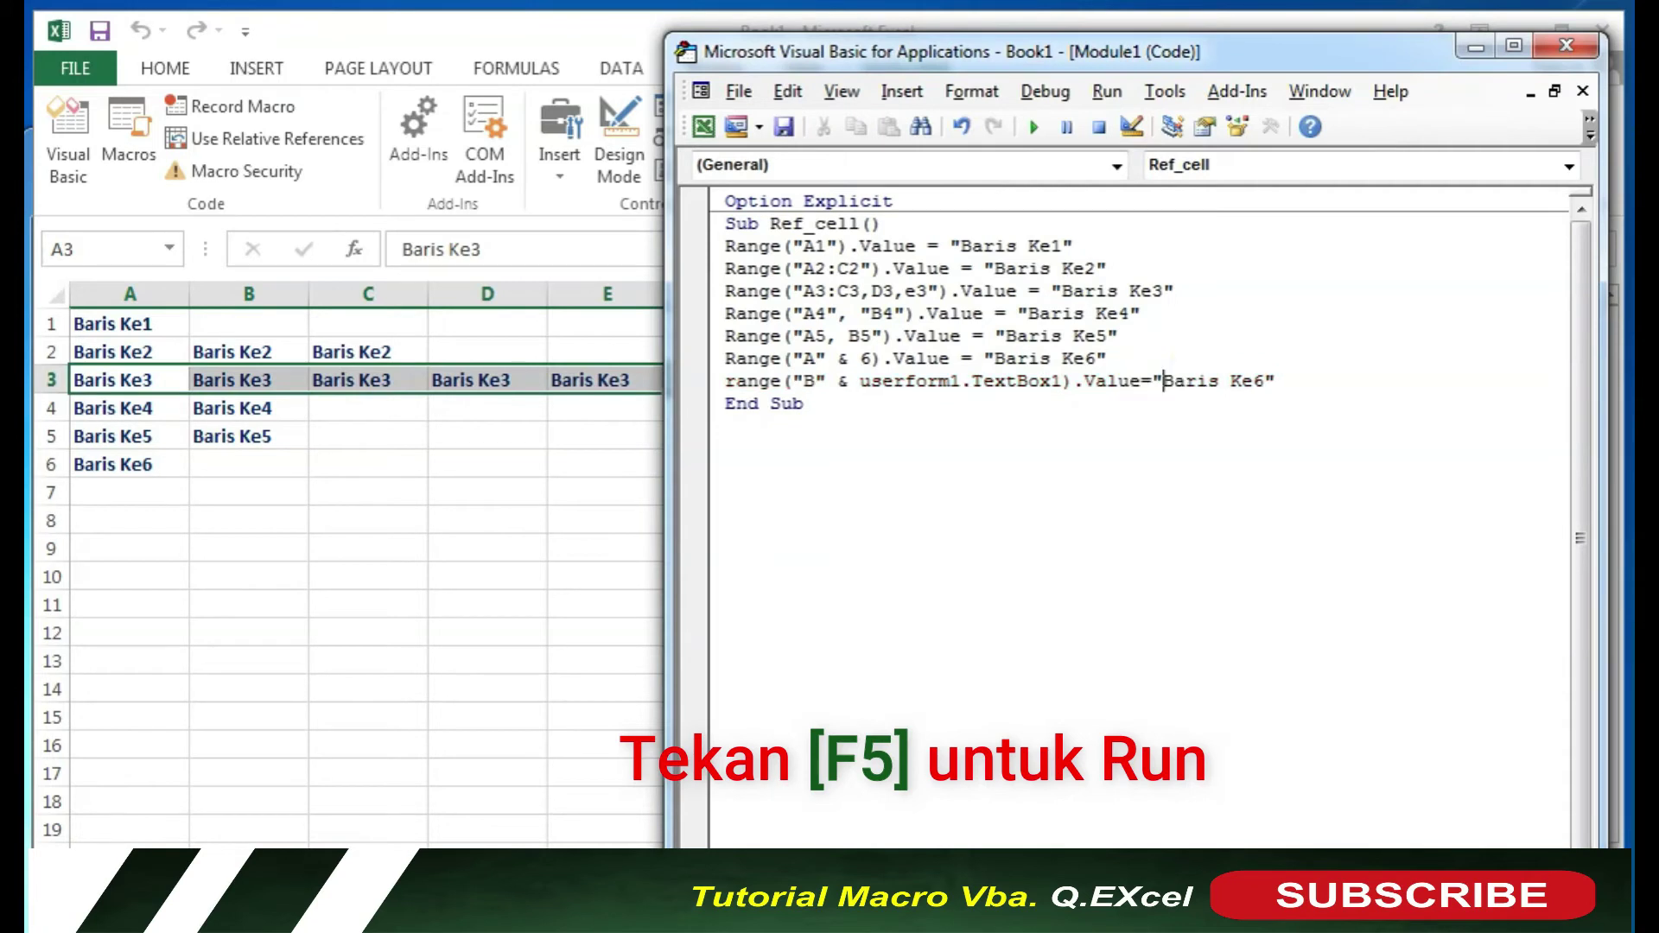
pyautogui.click(1033, 125)
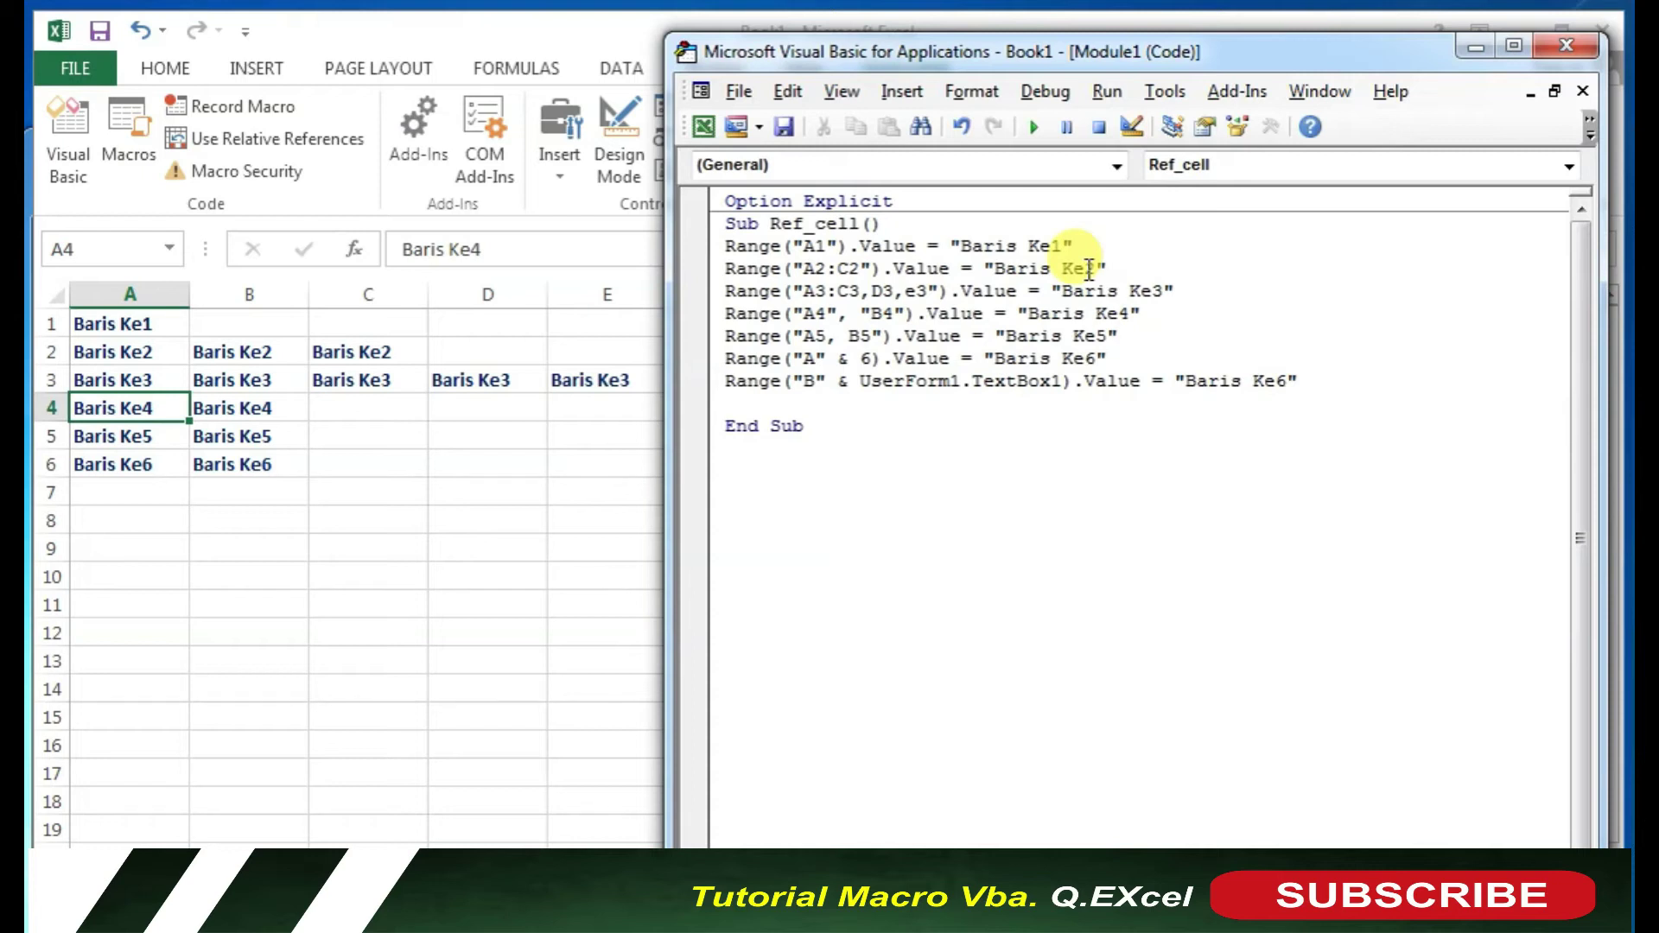
# Add Cells(7, 1).Value = "Baris Ke7" above End Sub, leaving a blank line after it.
pyautogui.press('Return')
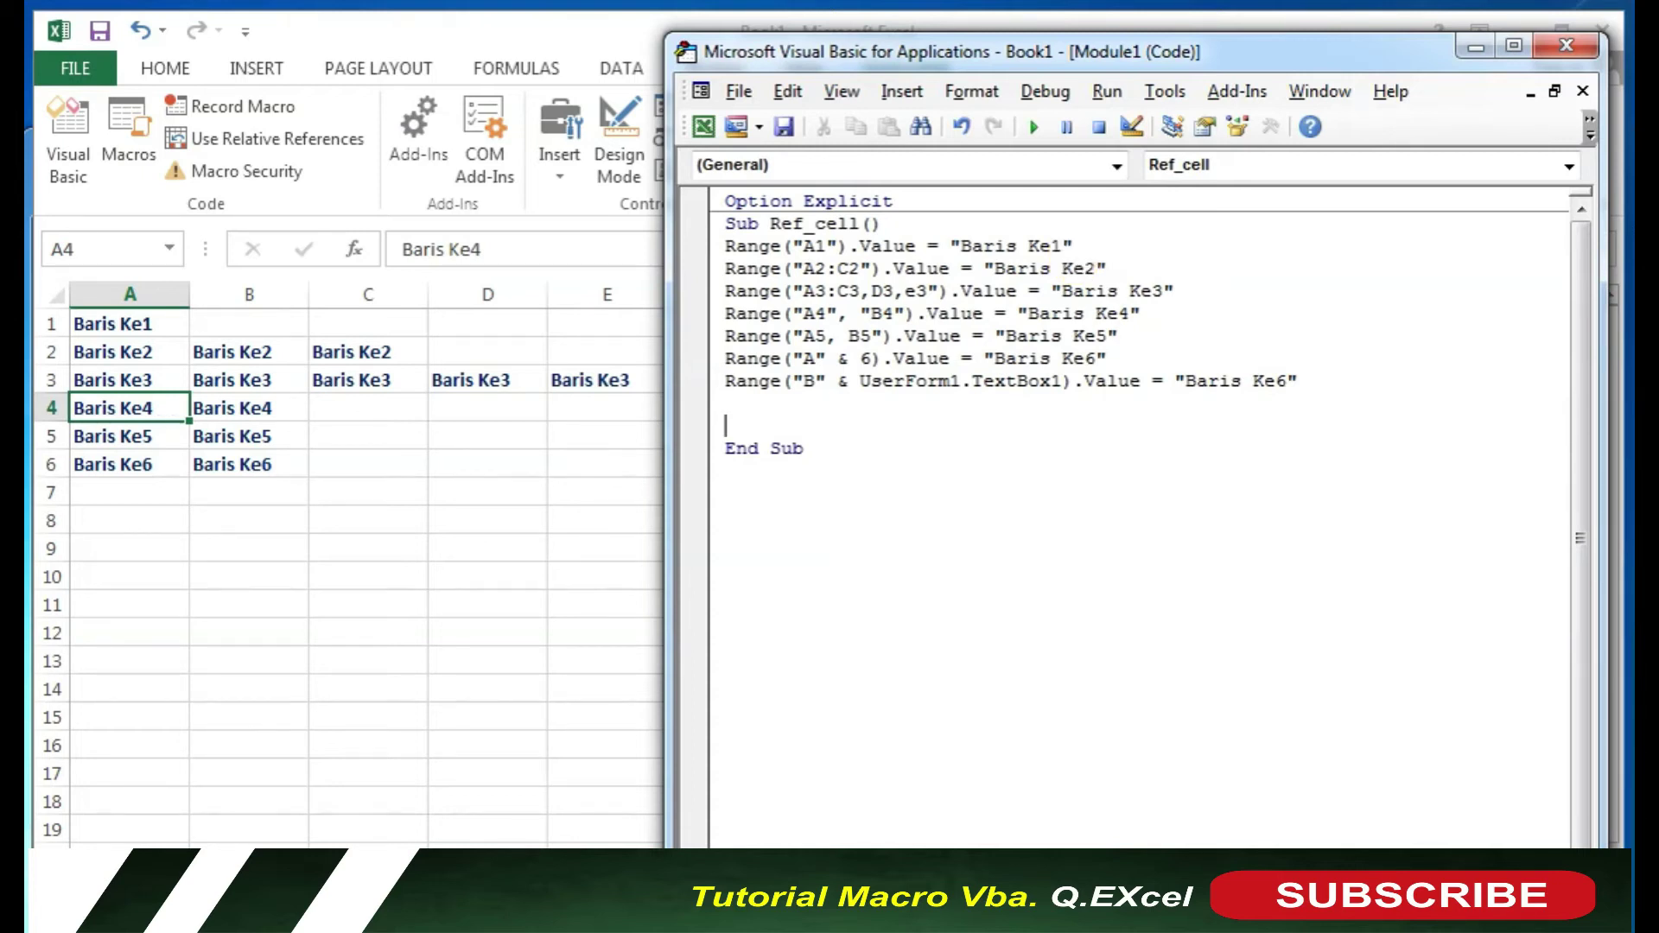
pyautogui.write('cells')
pyautogui.write('(')
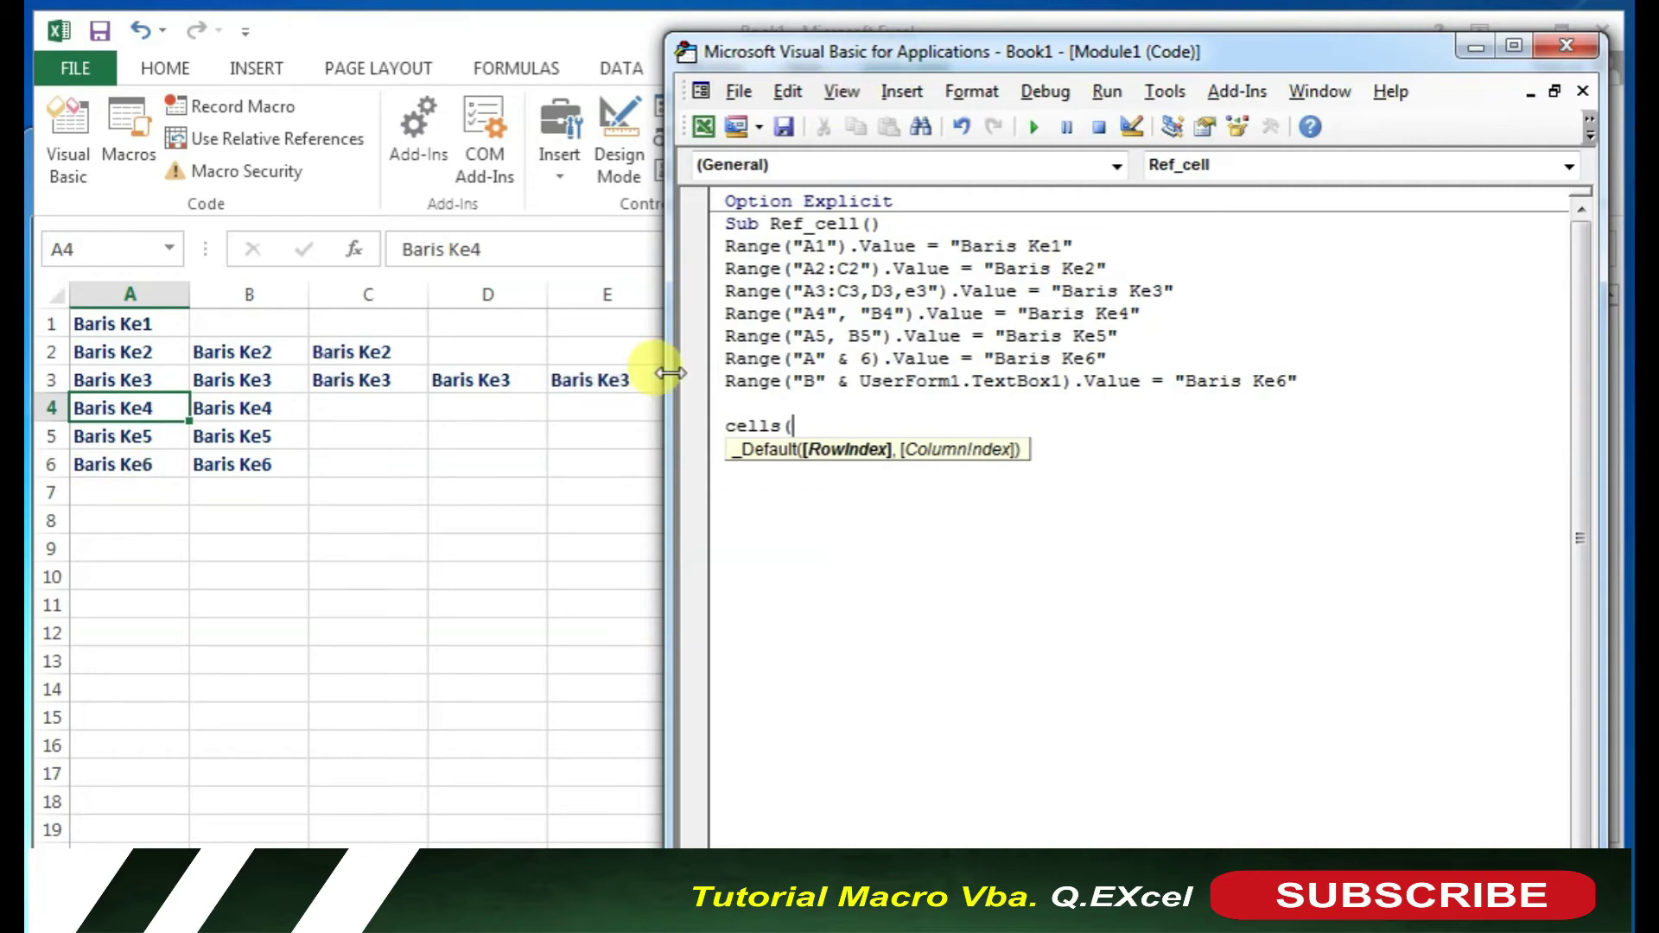
pyautogui.write('7,')
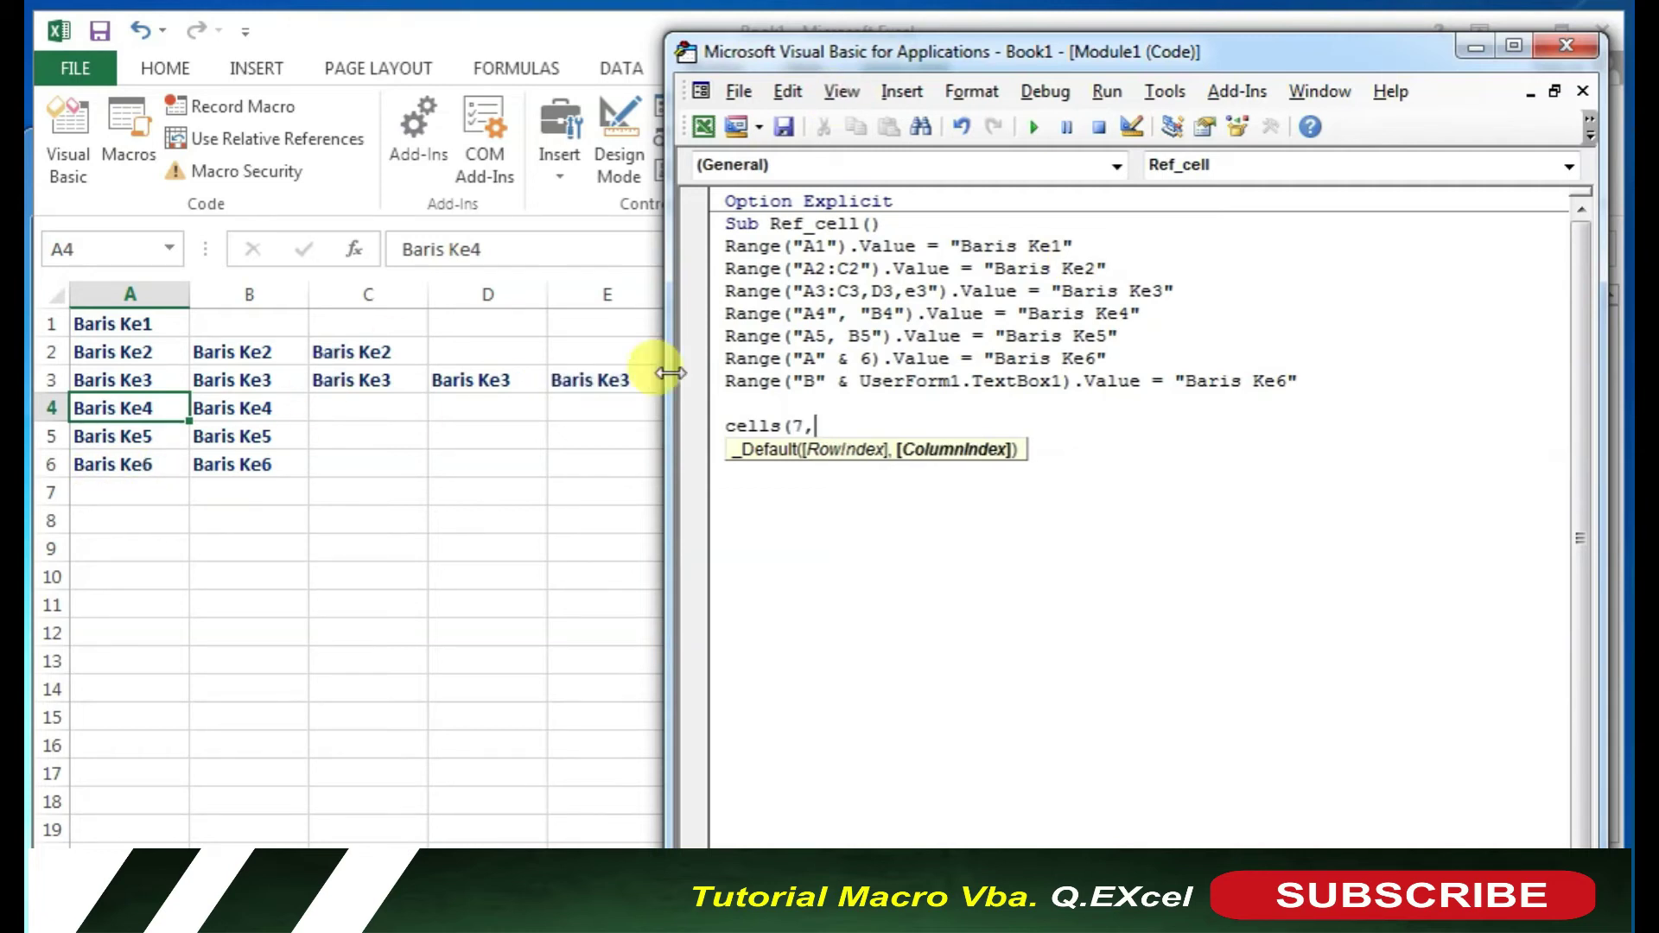
pyautogui.write('1')
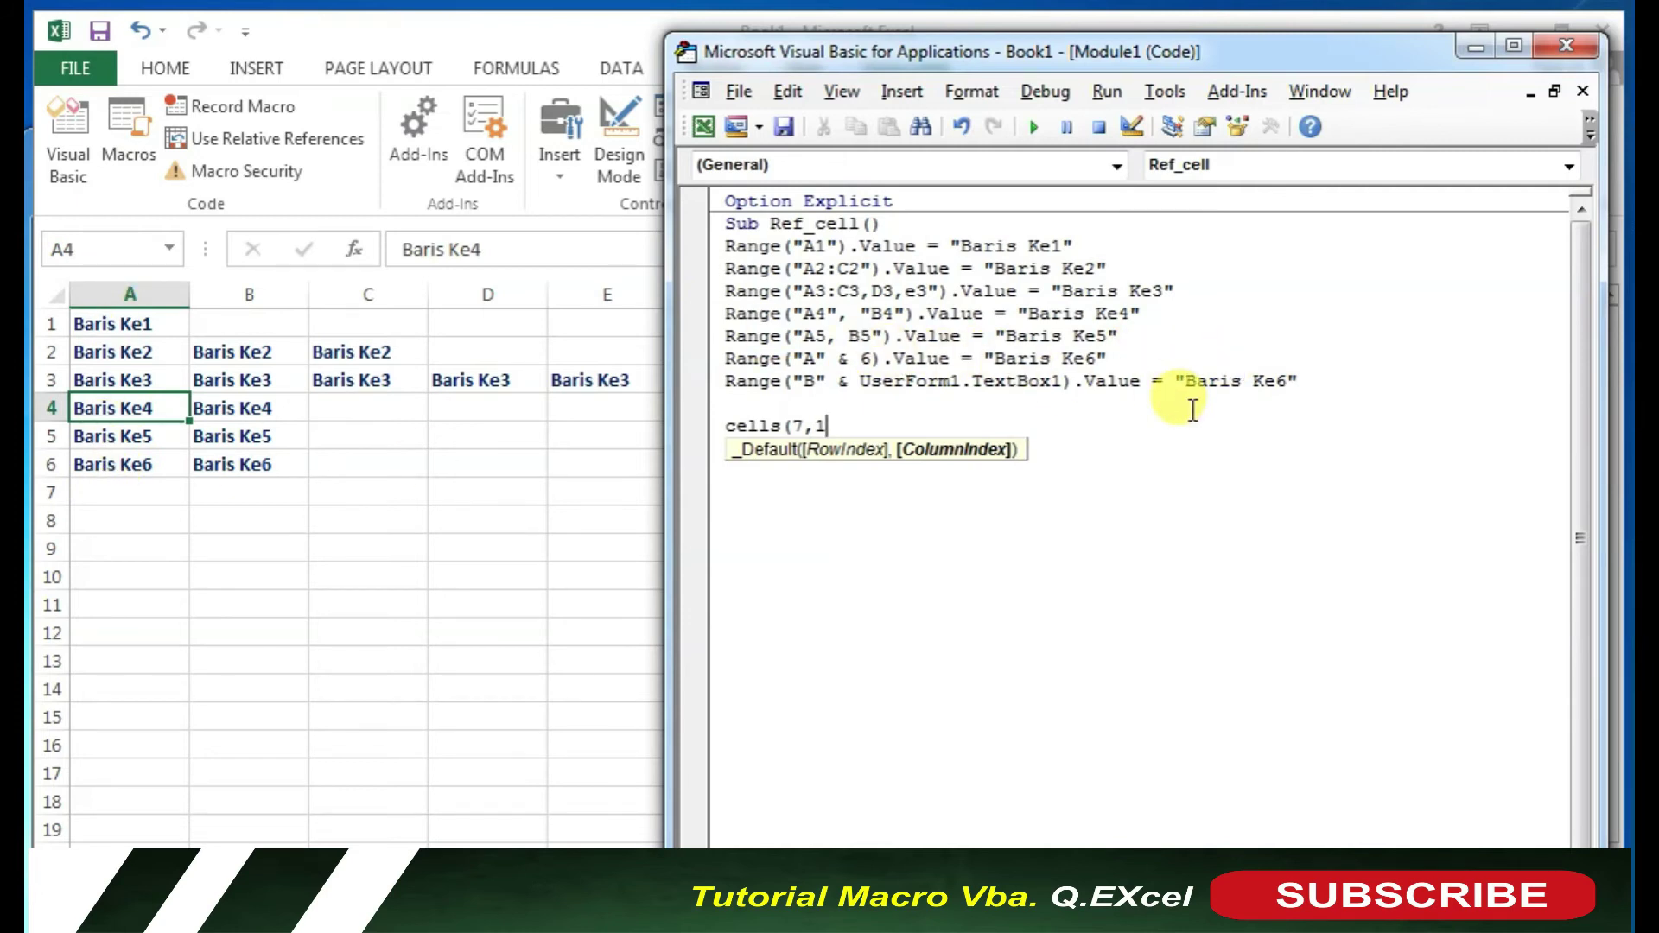
pyautogui.write(').')
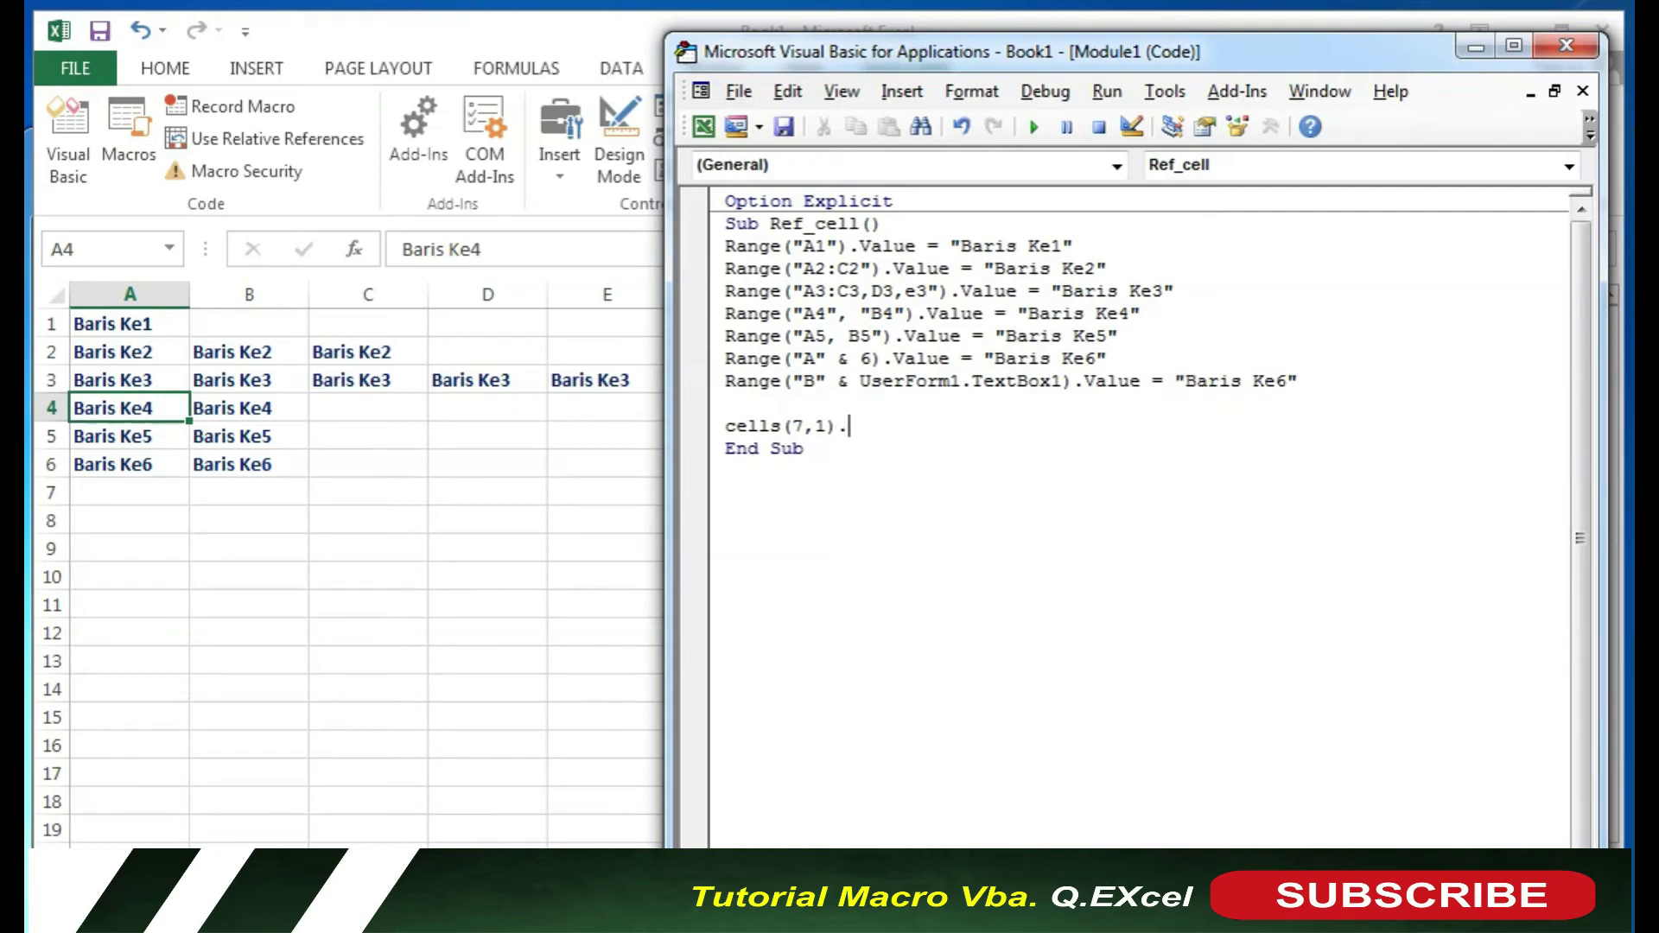
pyautogui.write('value="')
pyautogui.write('Bar')
pyautogui.press('BackSpace')
pyautogui.press('BackSpace')
pyautogui.press('BackSpace')
pyautogui.write('Baris ')
pyautogui.write('Ke7"')
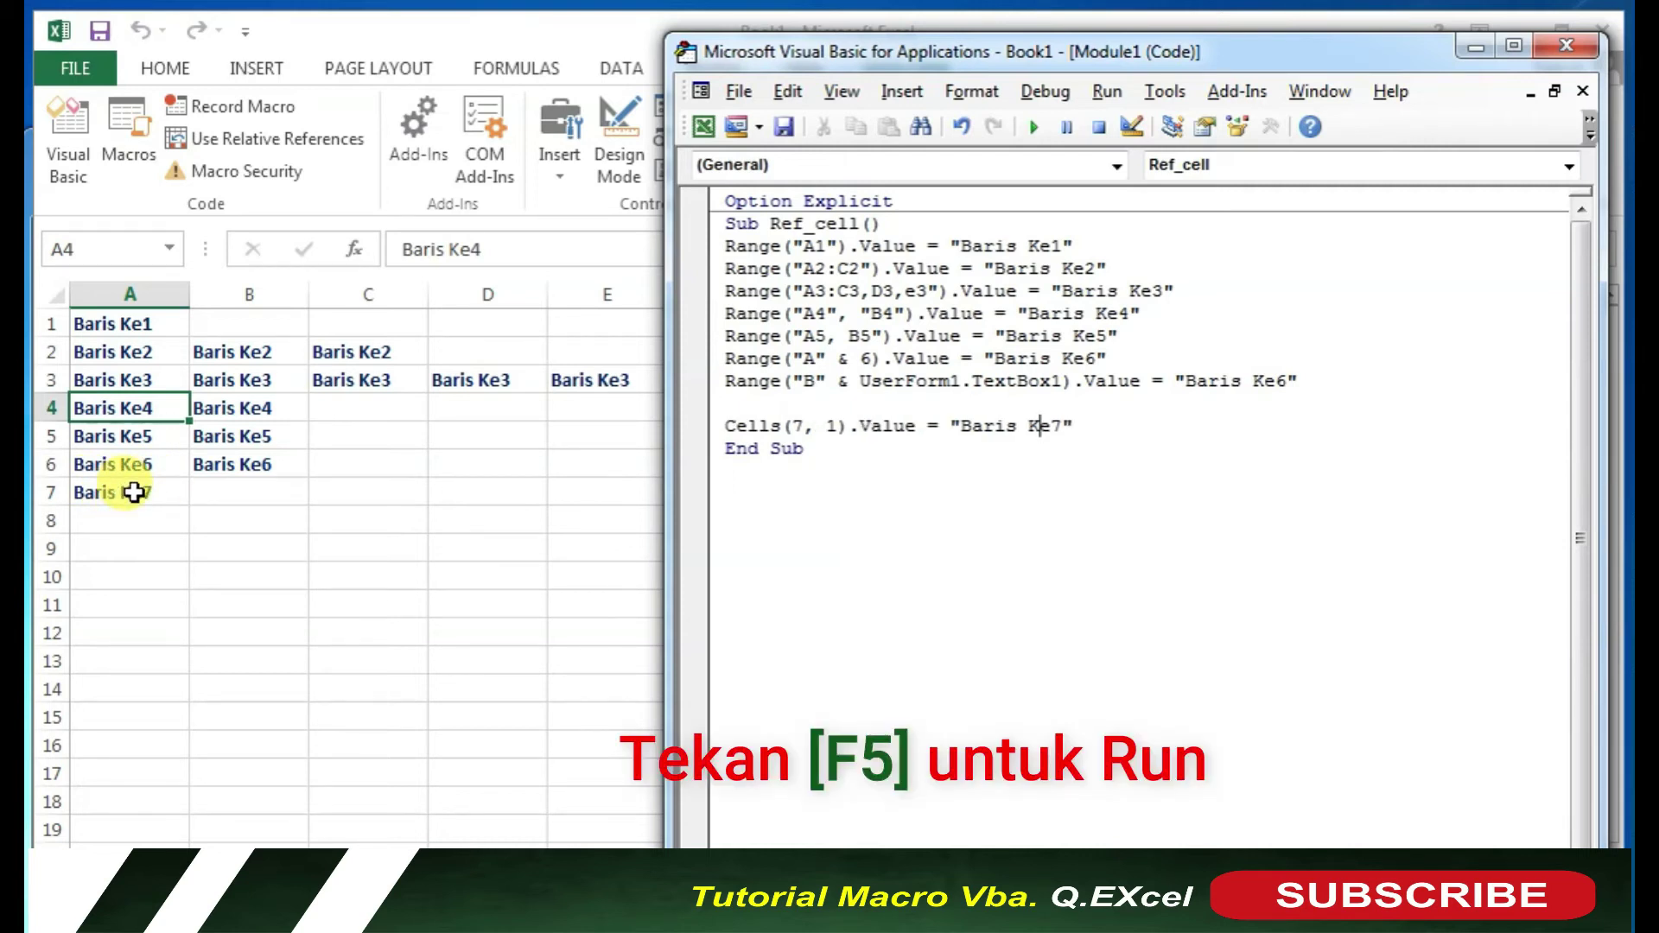
pyautogui.click(1107, 432)
pyautogui.press('Return')
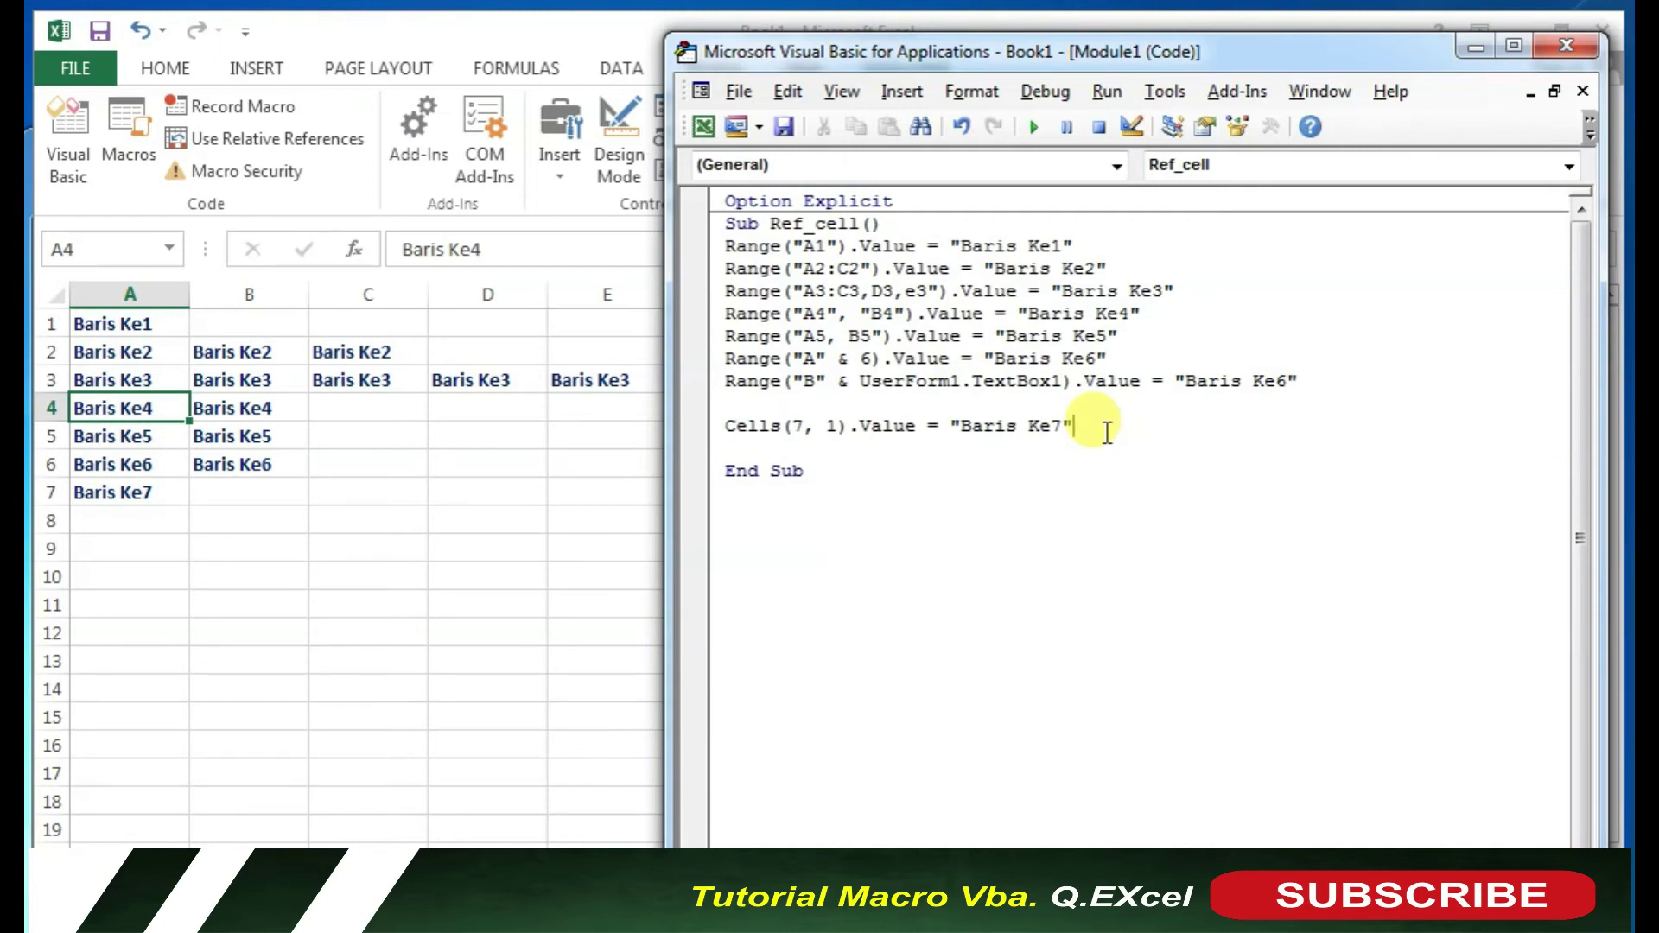
# Add Range("B2").Cells(6, 1).Value = "Baris ke7" on a new line, fixing the missing quote.
pyautogui.click(1107, 432)
pyautogui.press('Return')
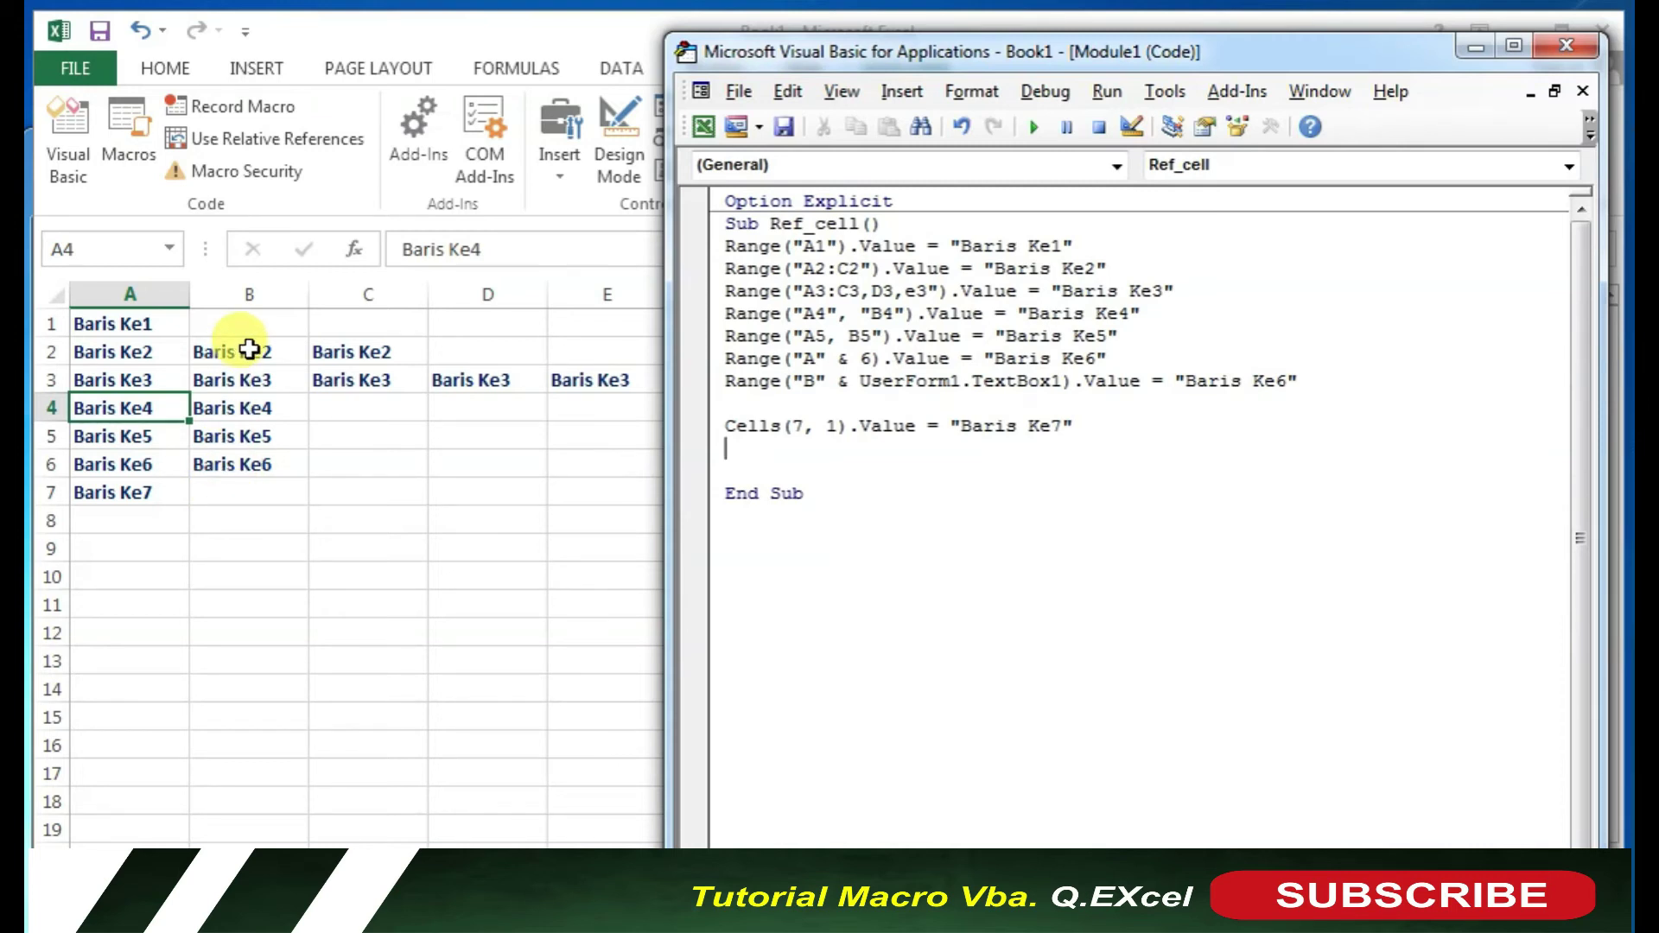
pyautogui.write('range(')
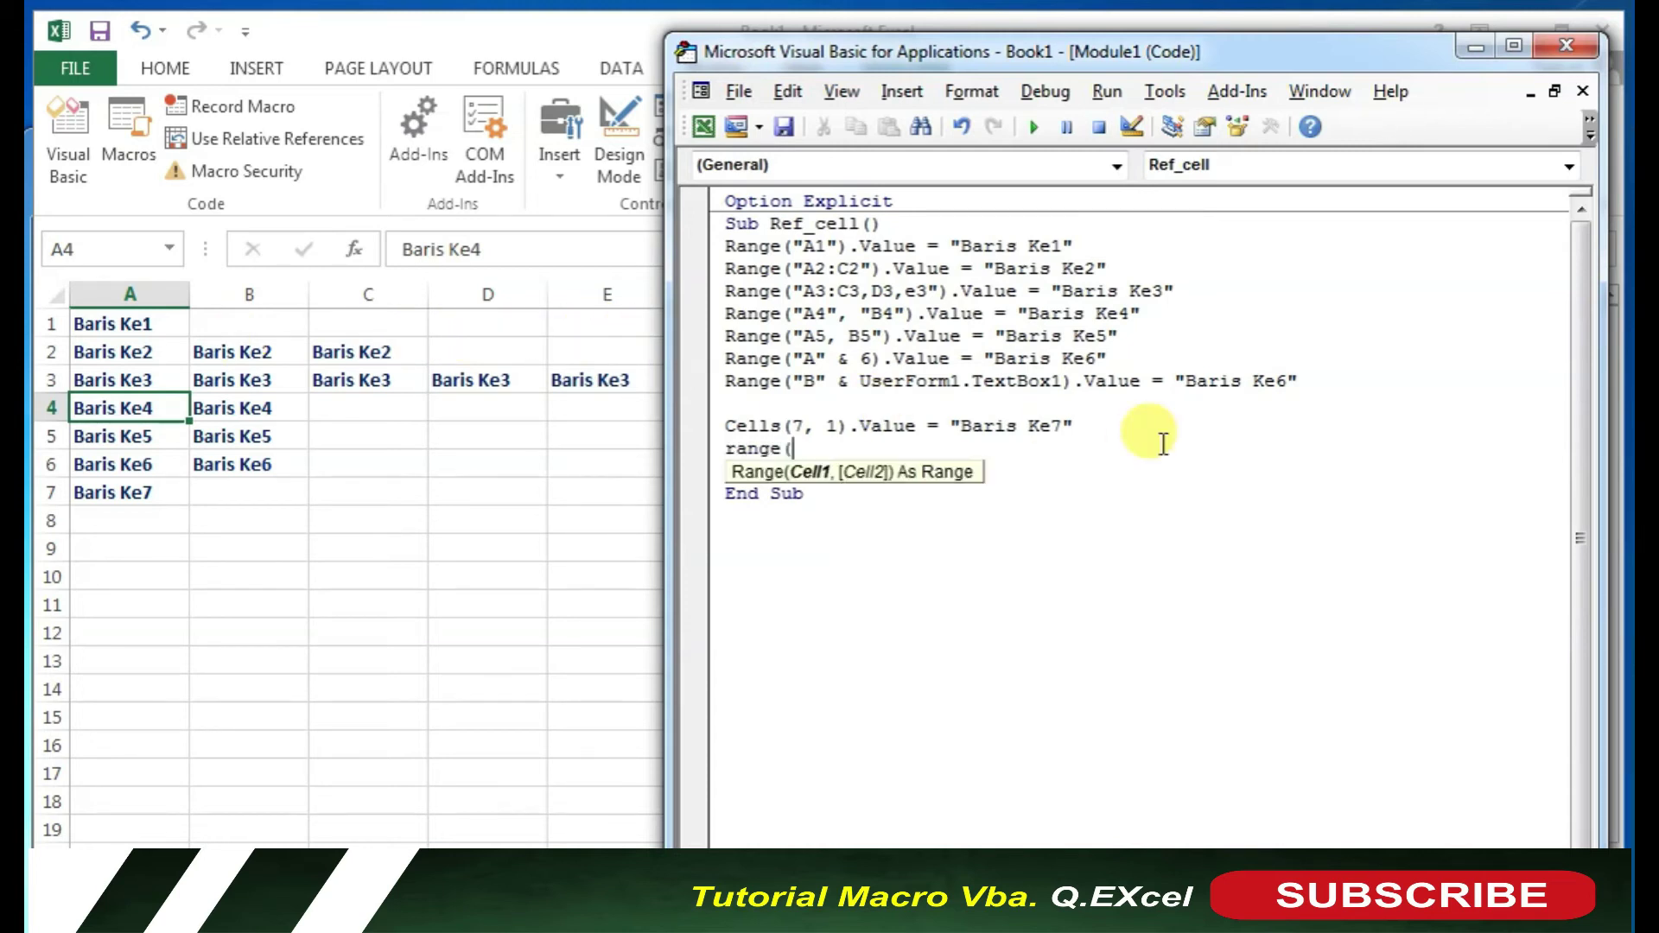
pyautogui.write('"B2')
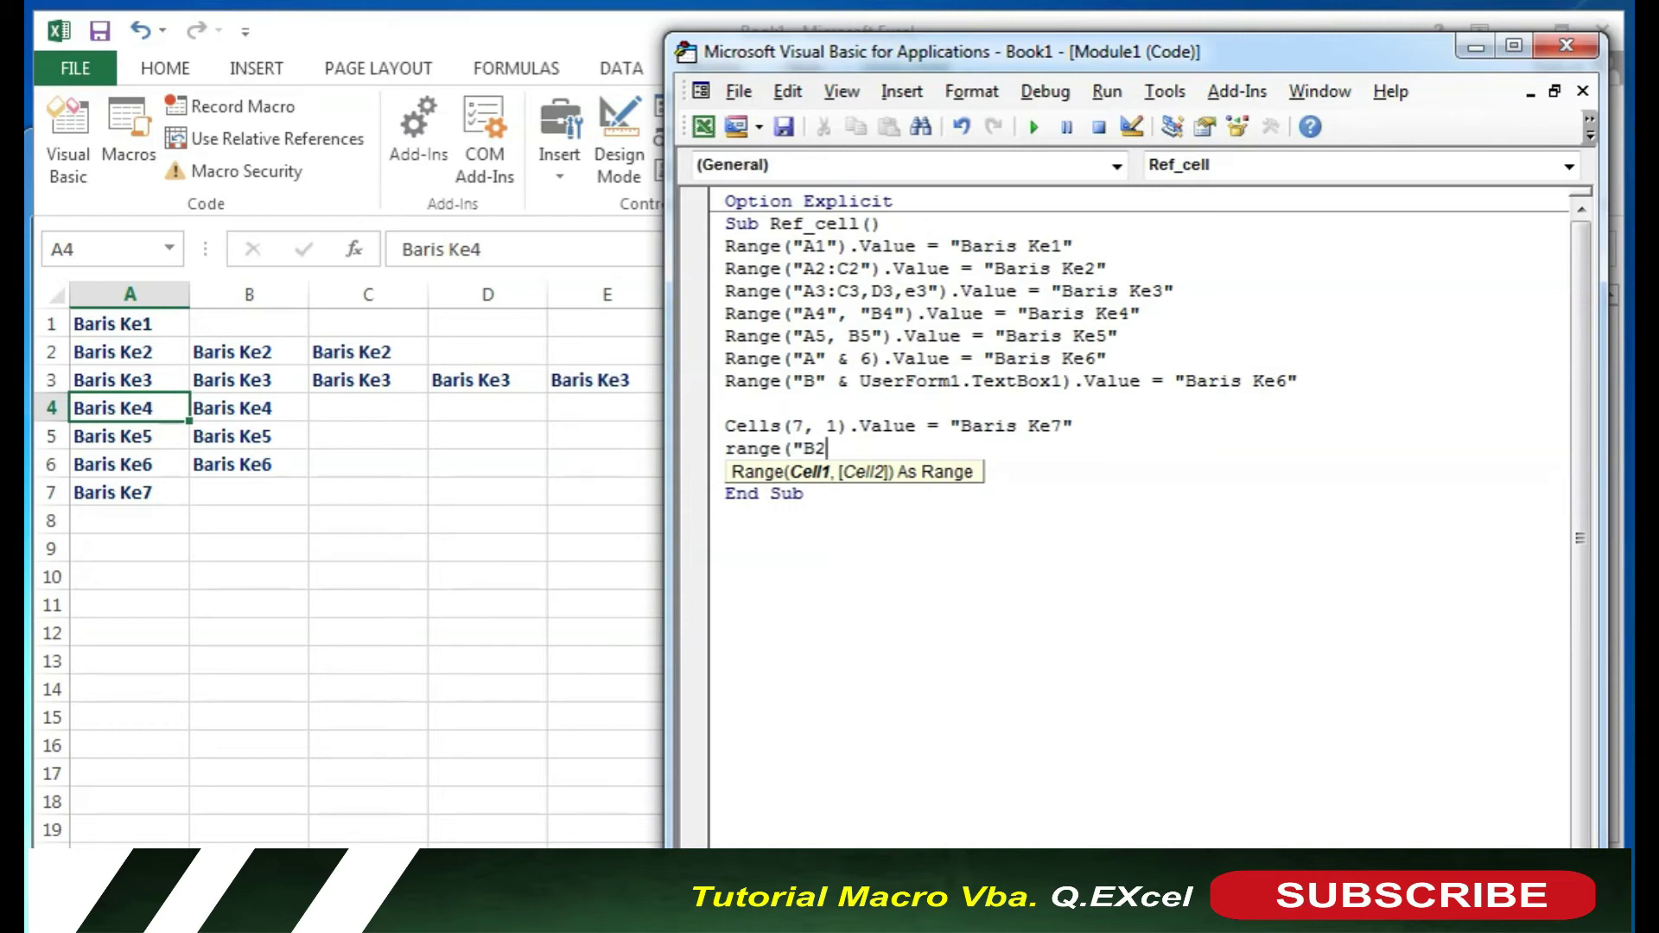
pyautogui.write('")')
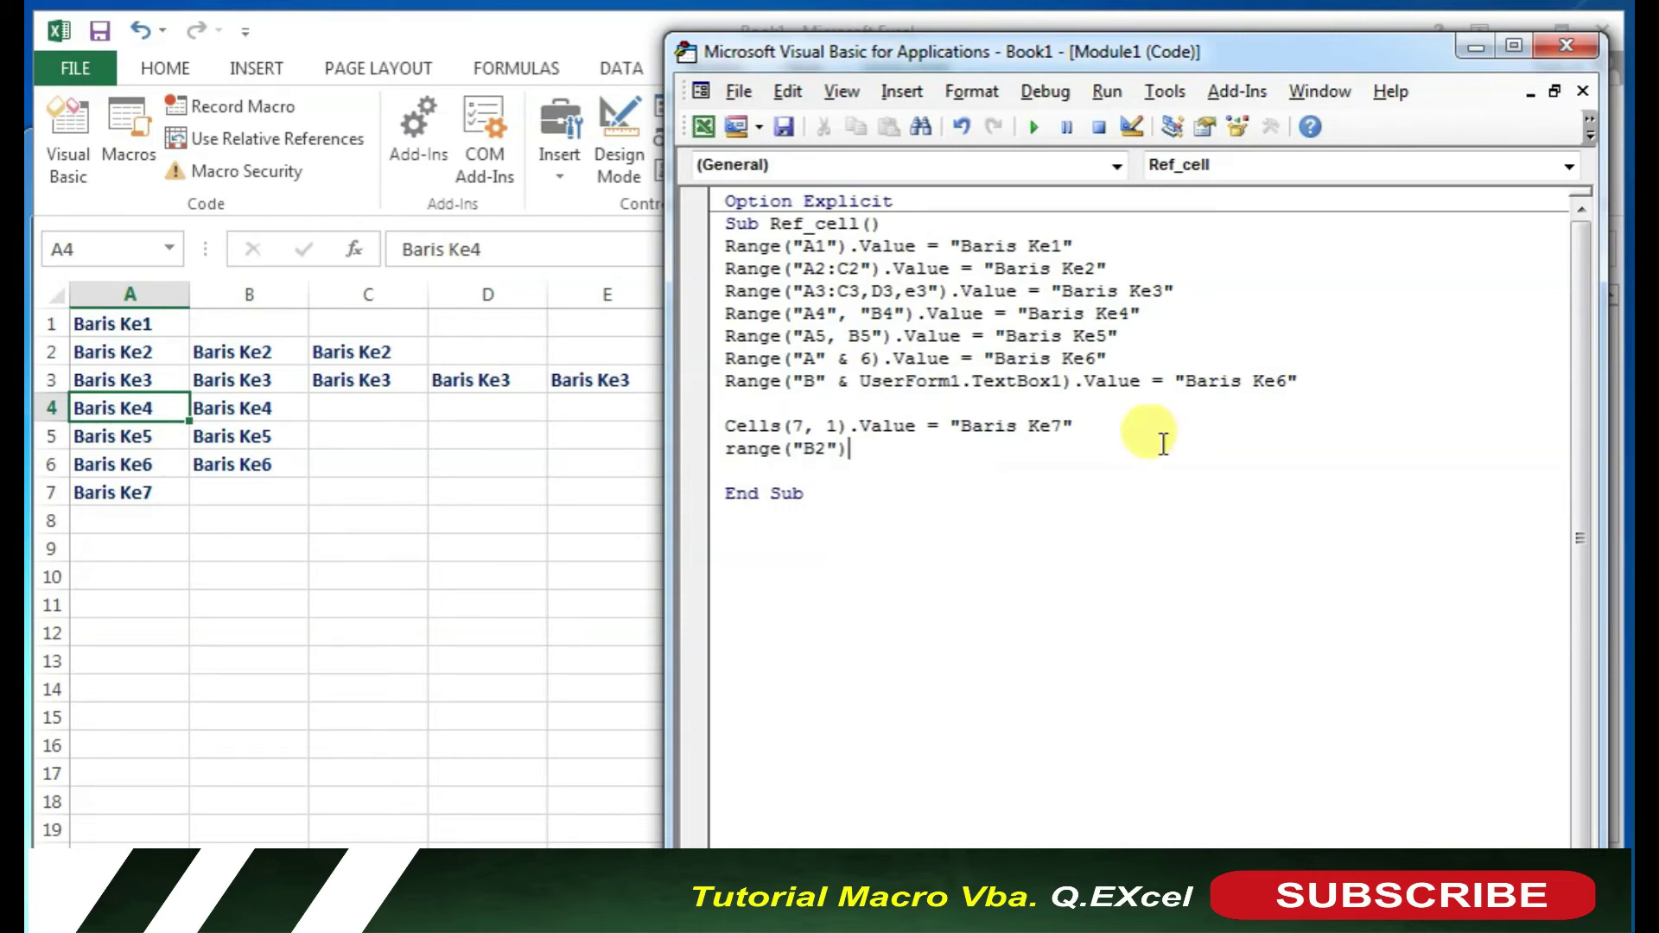
pyautogui.write('.')
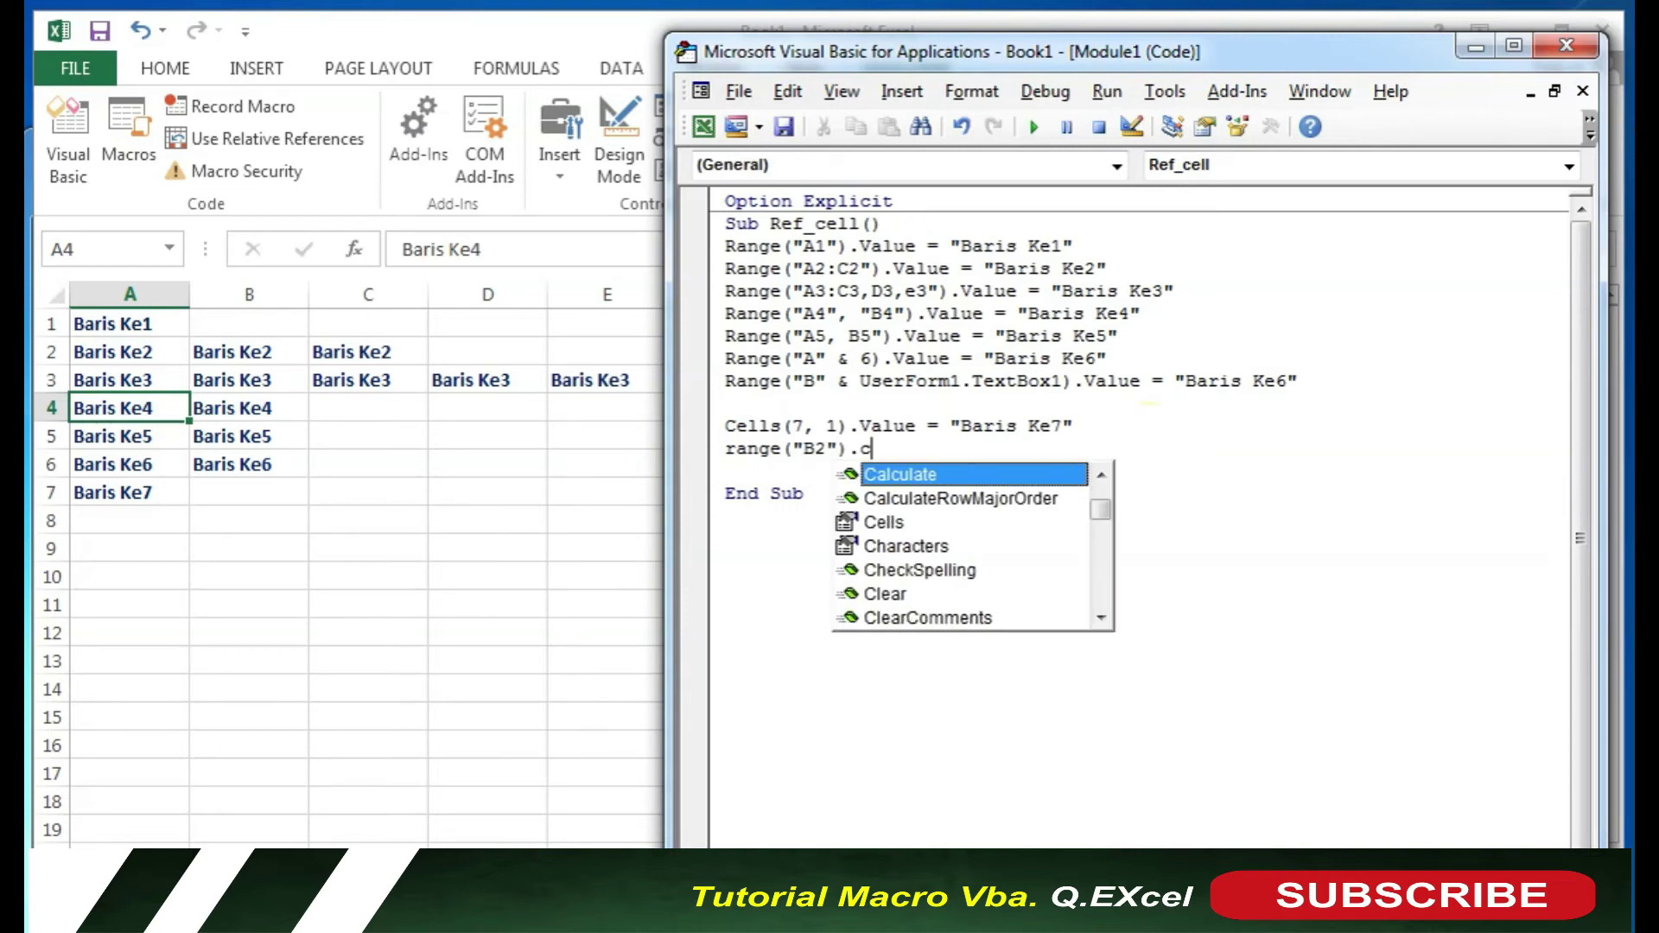
pyautogui.write('cells(')
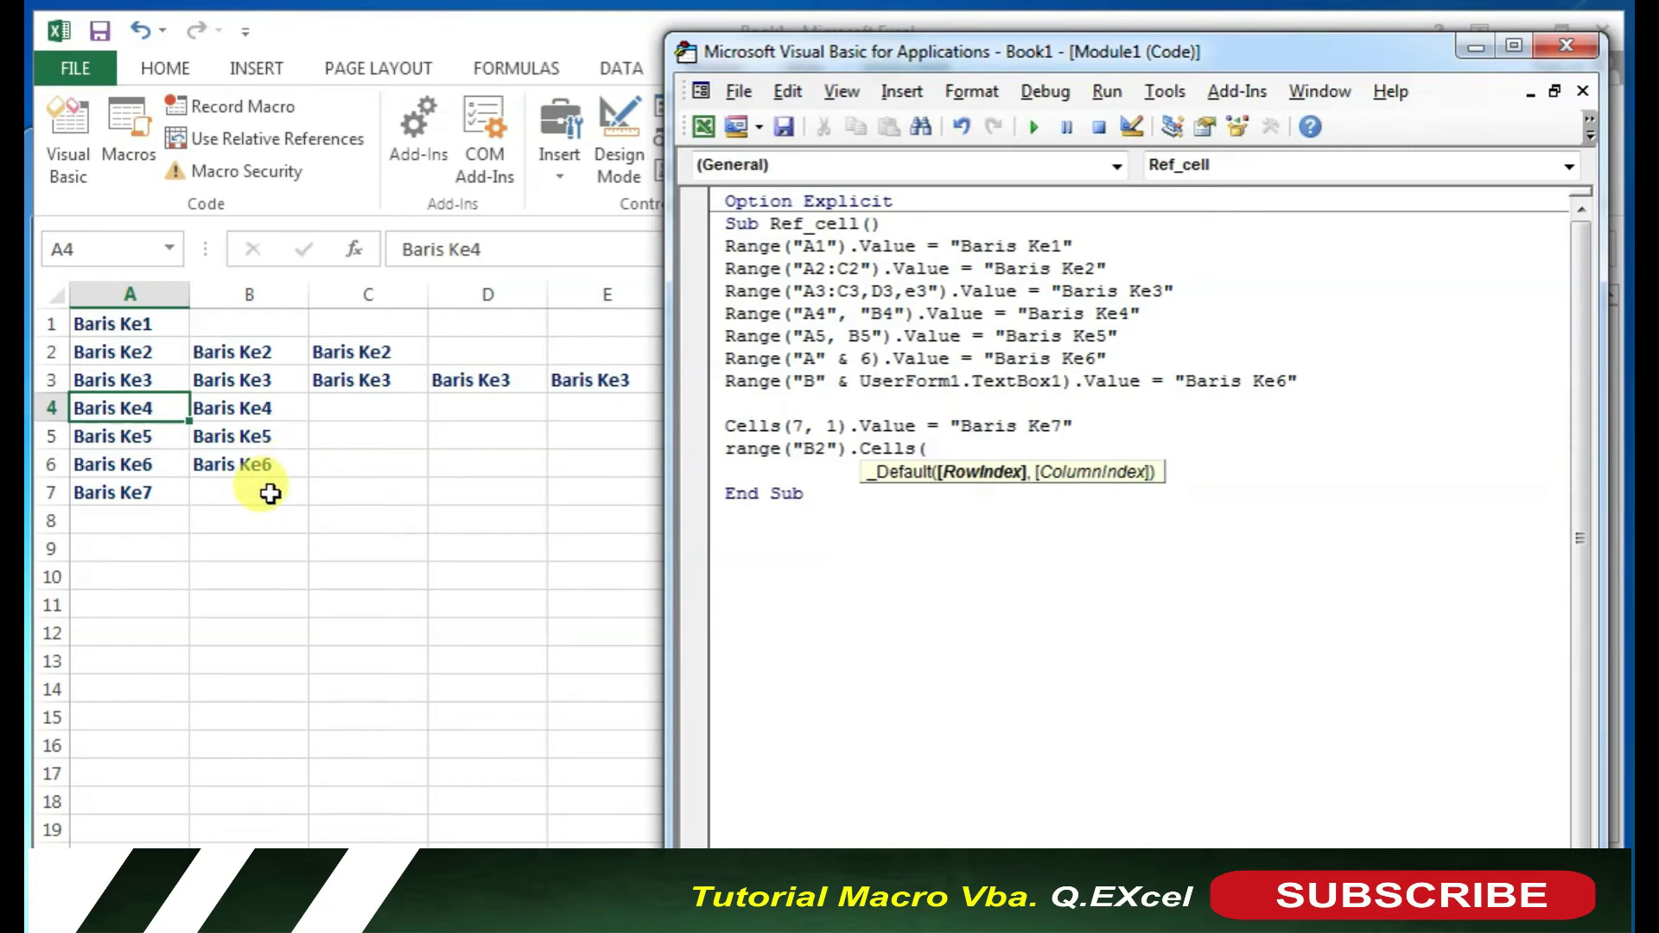
pyautogui.write('6')
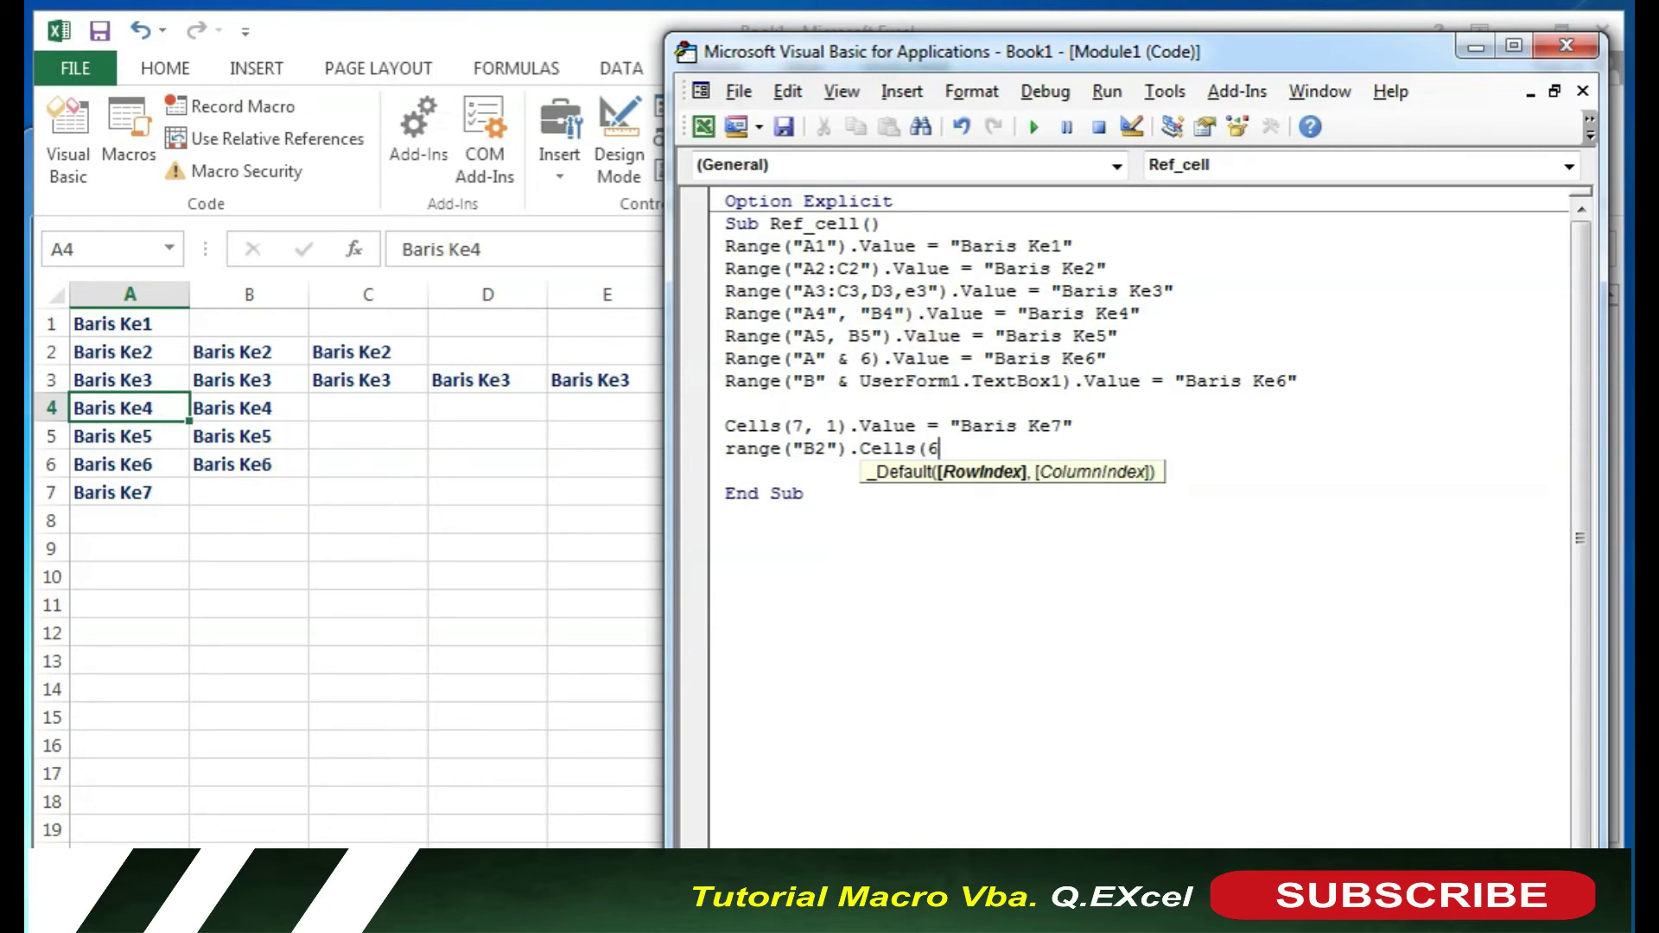
pyautogui.write(',')
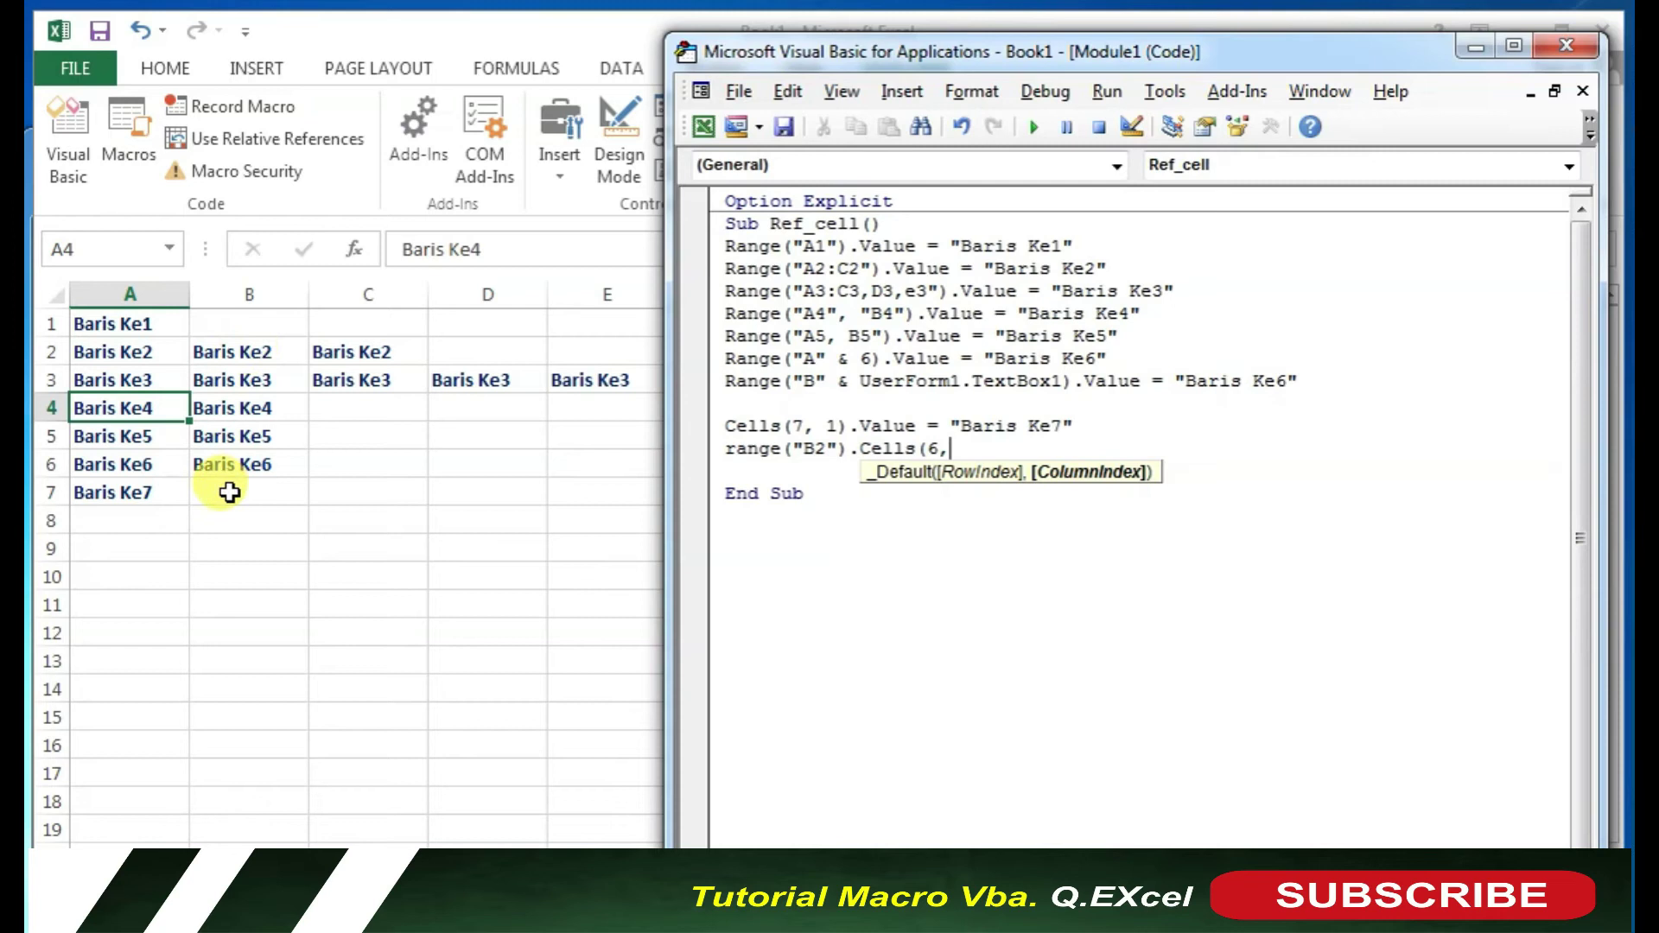
pyautogui.write('1')
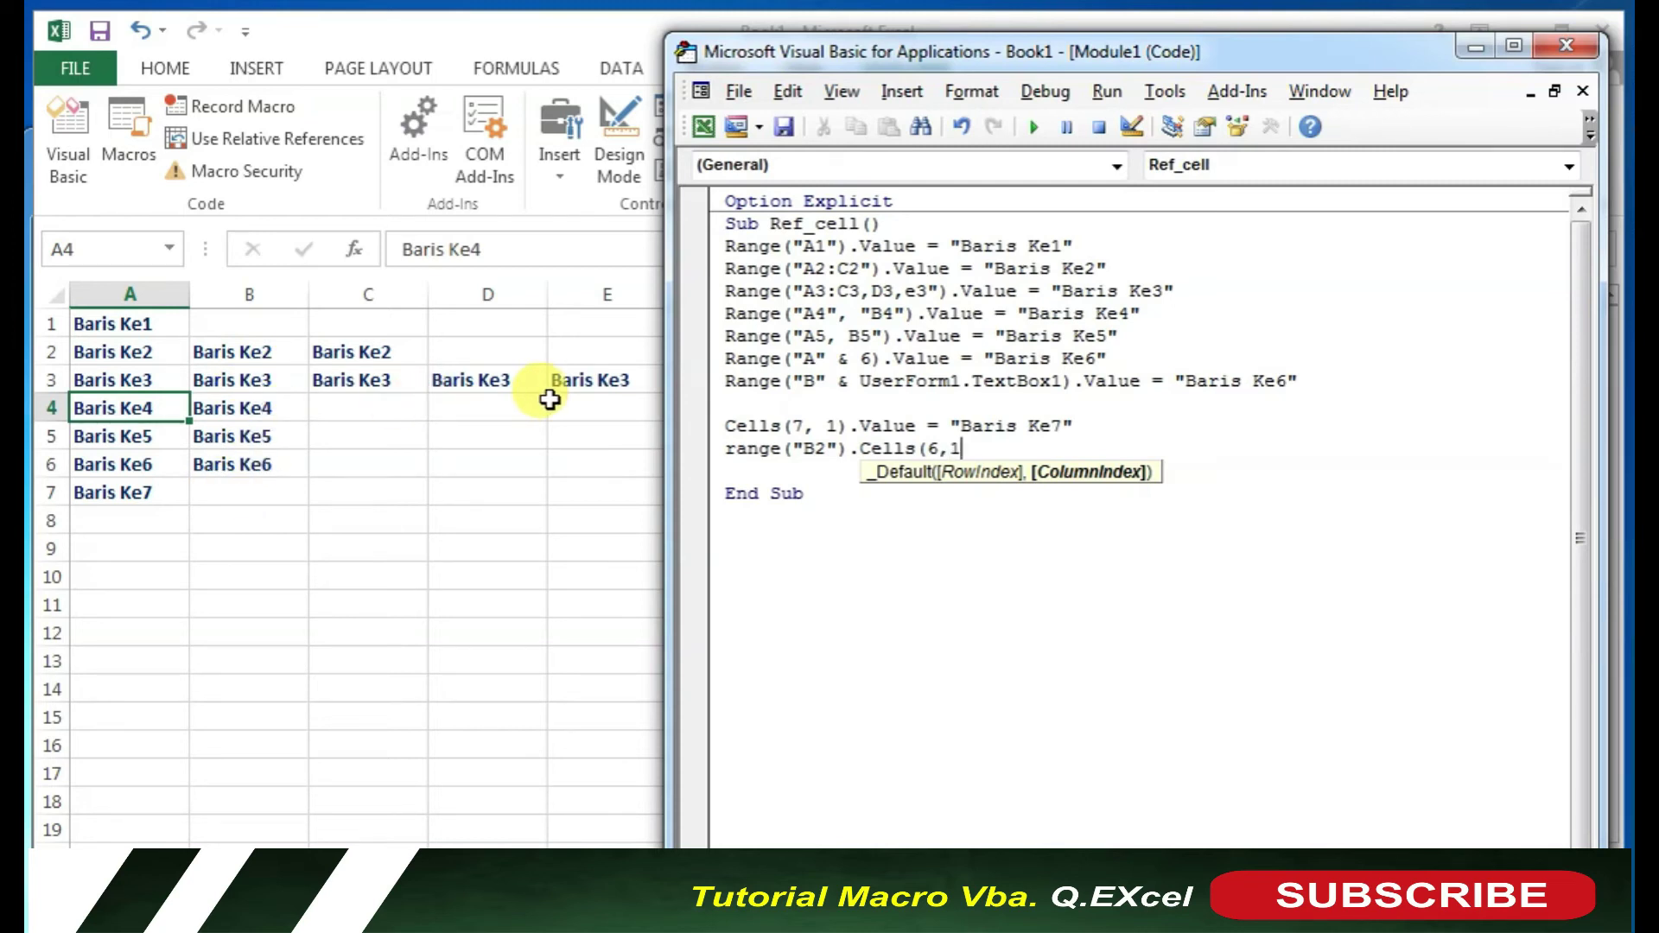
pyautogui.write(').value')
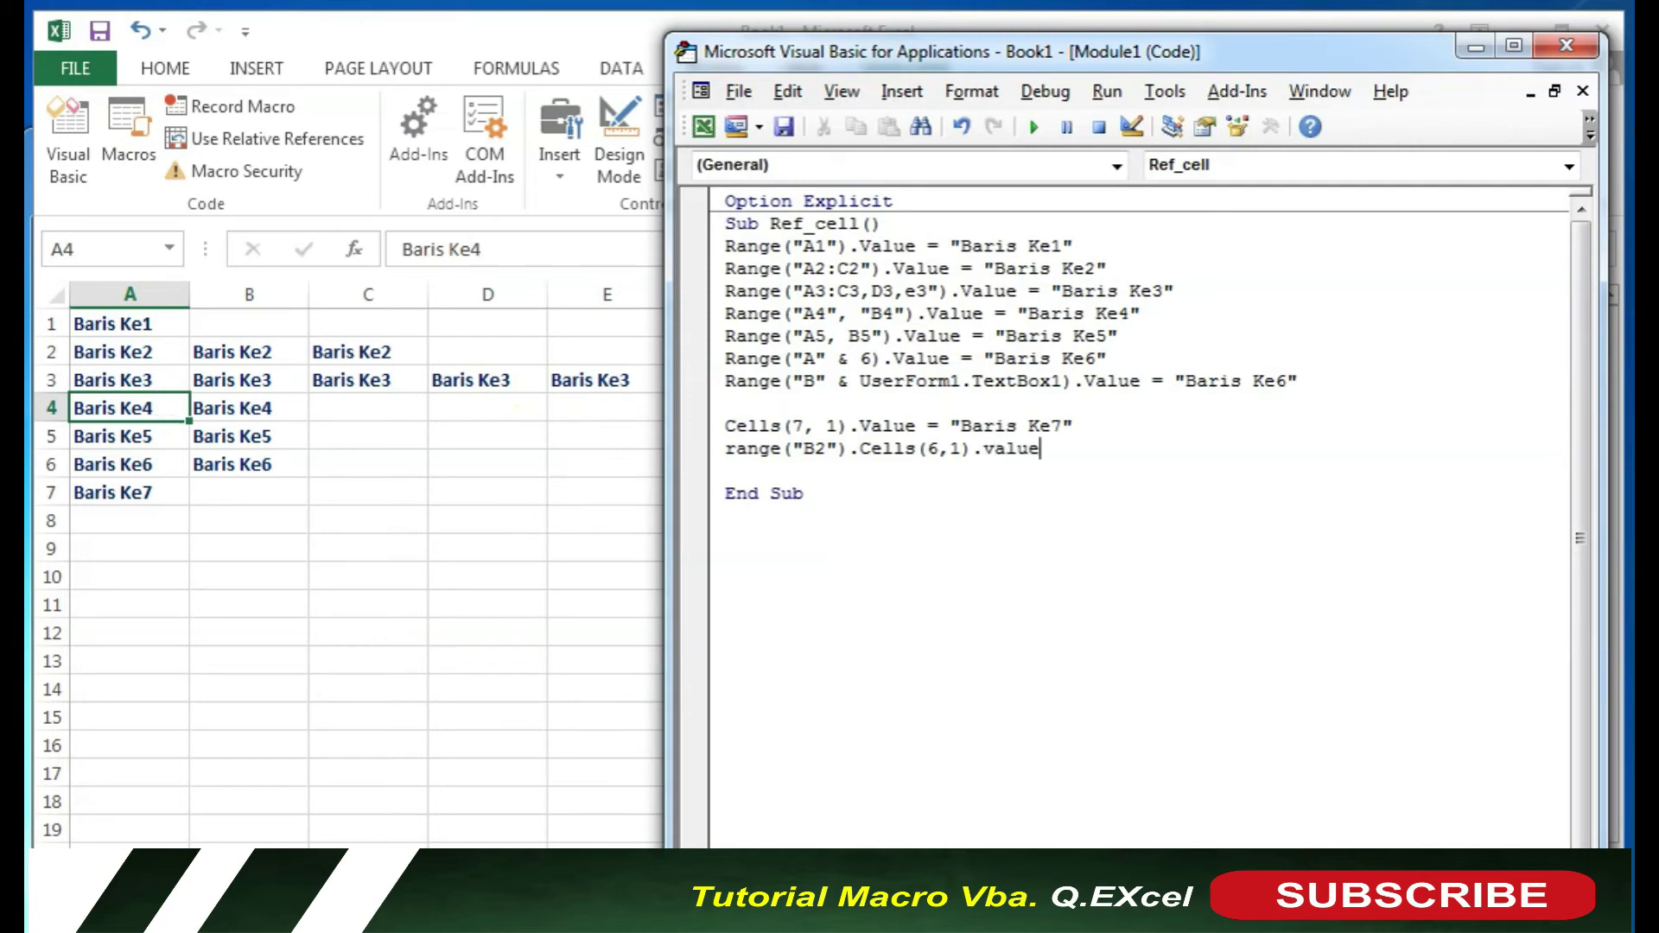
pyautogui.write('="')
pyautogui.write('Baris ke')
pyautogui.write('7')
pyautogui.write('"')
pyautogui.hotkey('ctrl', 'Left')
pyautogui.hotkey('ctrl', 'Left')
pyautogui.write('"')
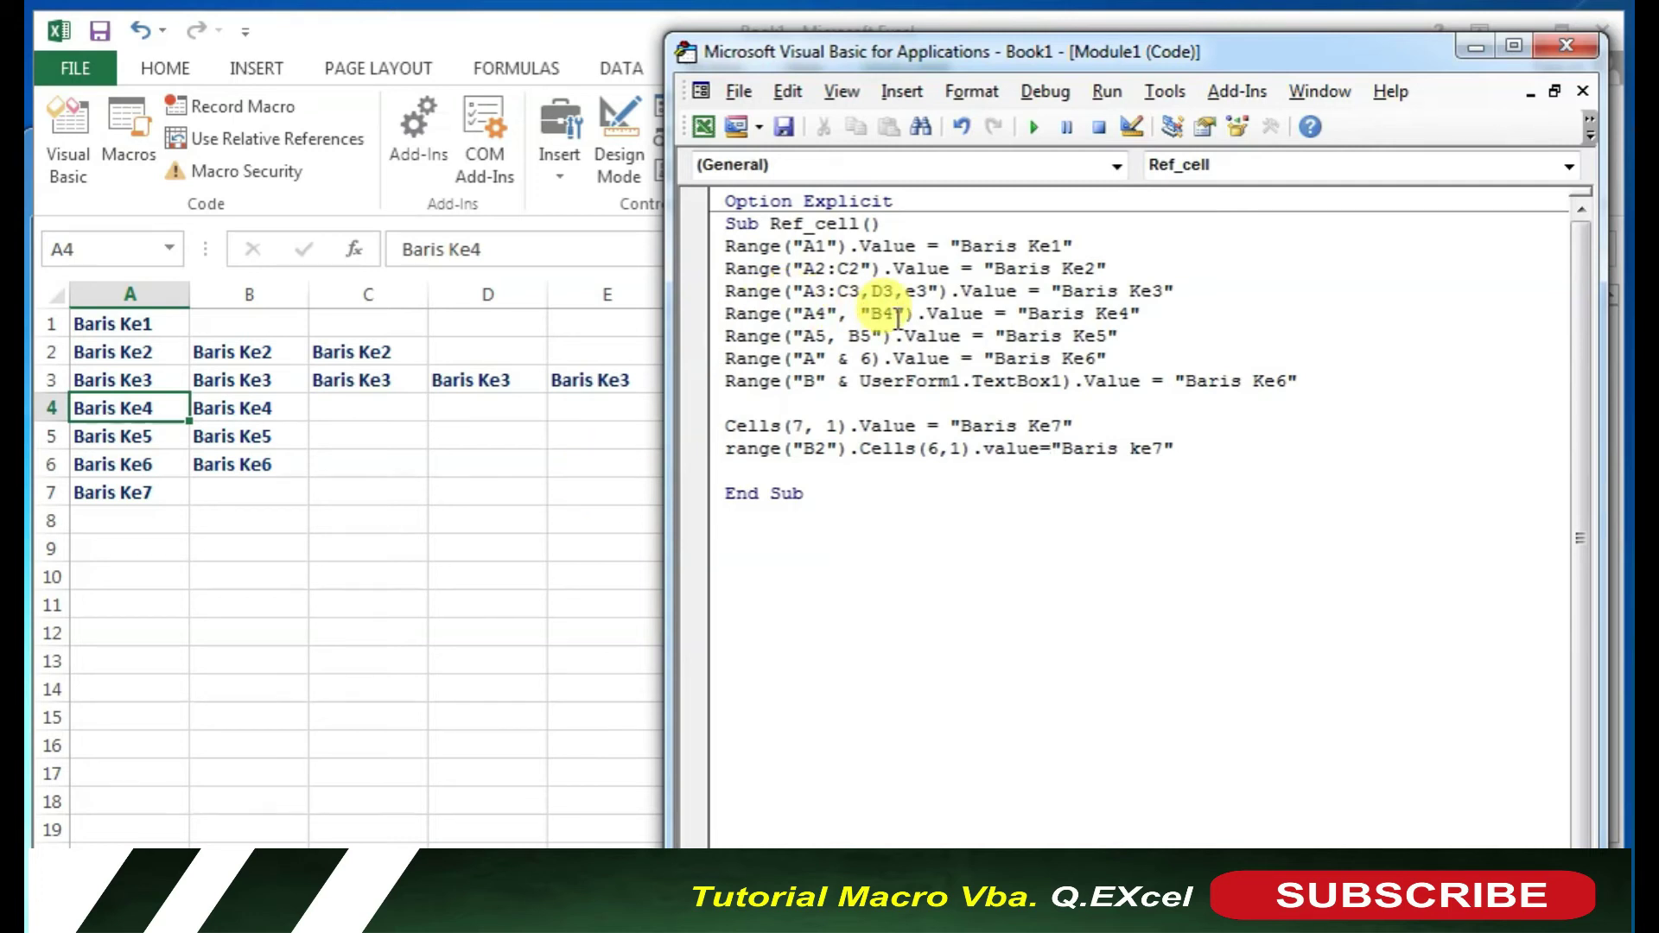
# Run Ref_cell so B7 shows Baris ke7, then select the Range("B2") line.
pyautogui.press('F5')
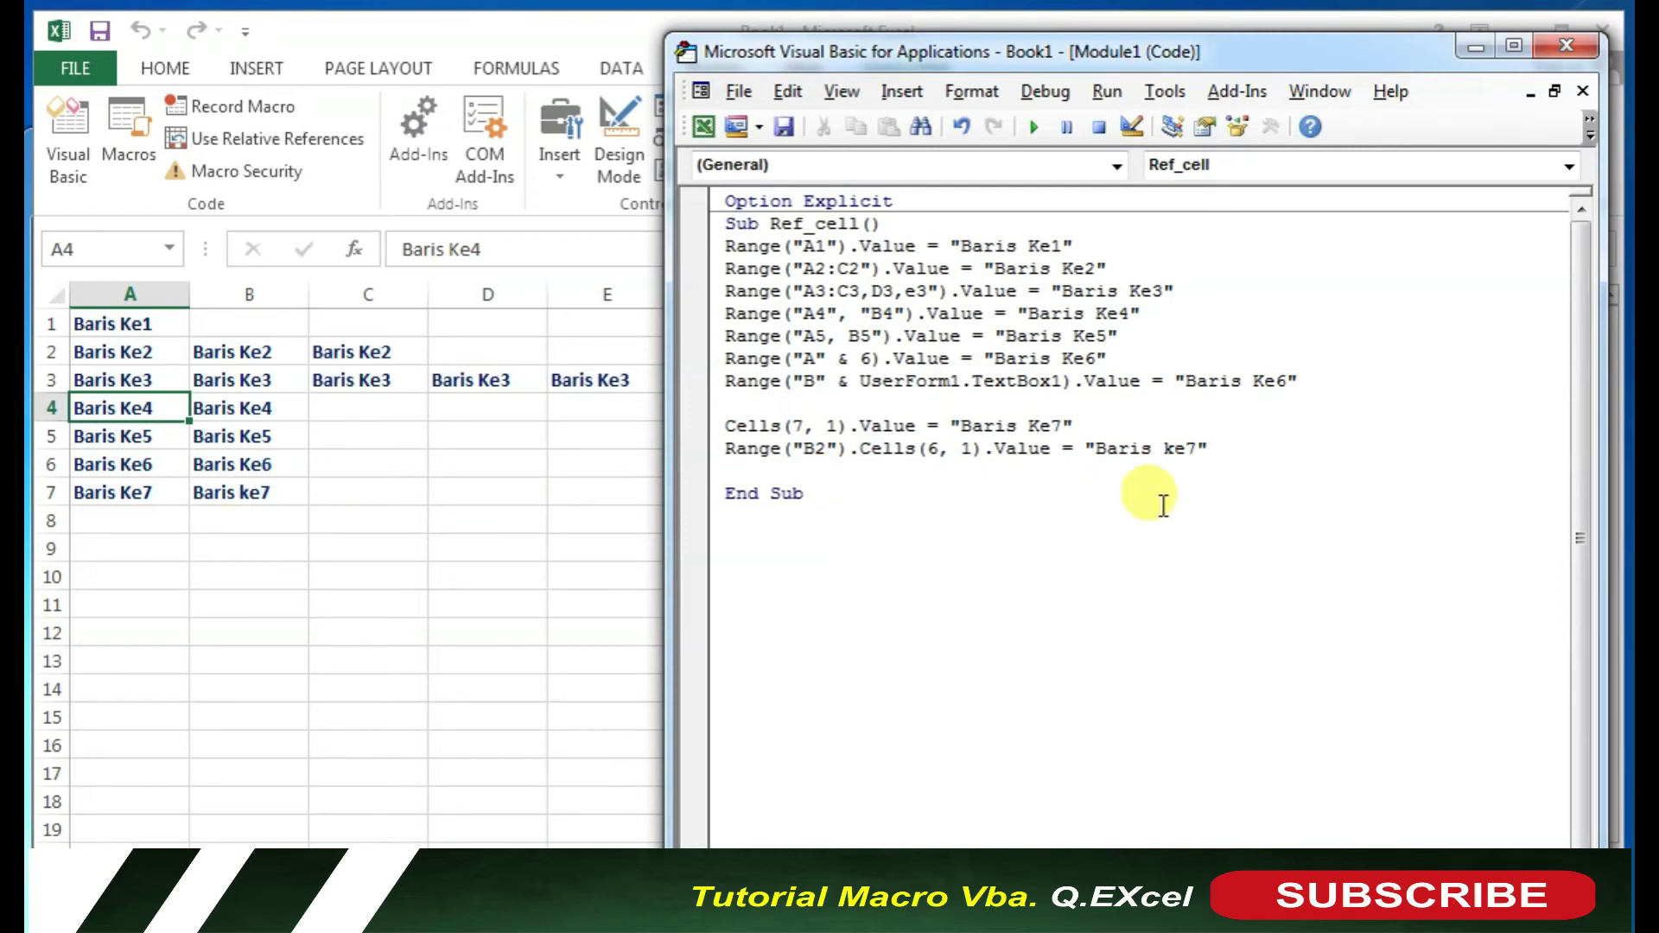
pyautogui.click(1230, 445)
pyautogui.moveTo(1230, 445); pyautogui.dragTo(710, 448)
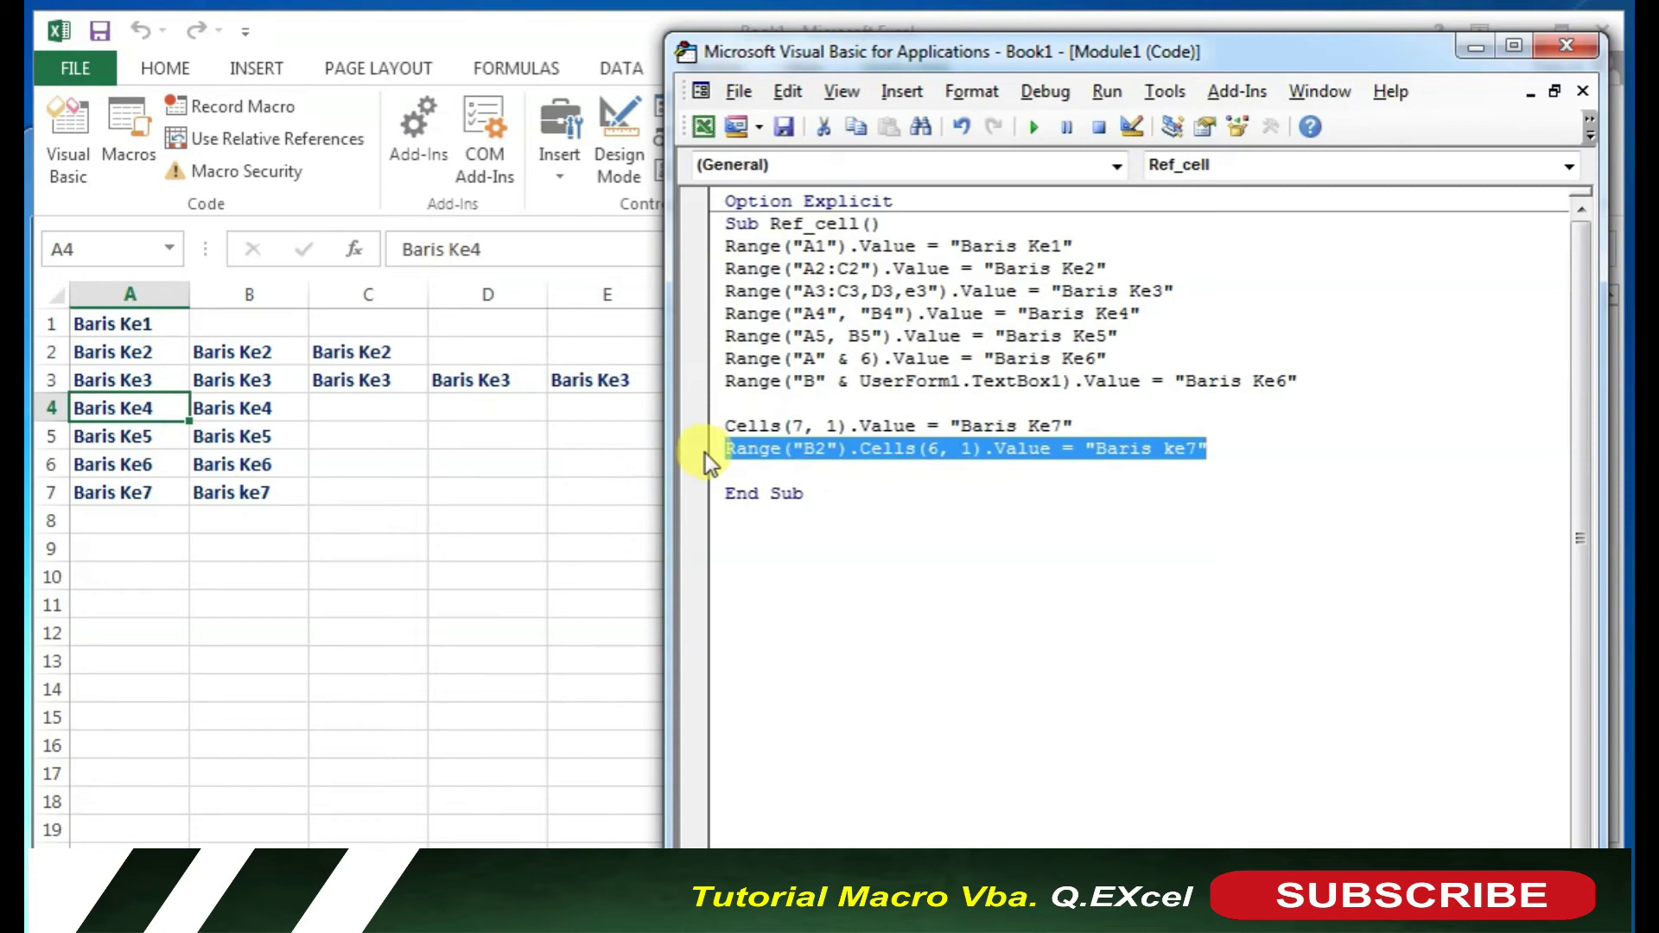
# Duplicate the Range("B2") line as Cells(6, 2) and run it so C7 shows Baris ke7.
pyautogui.hotkey('ctrl', 'c')
pyautogui.click(761, 478)
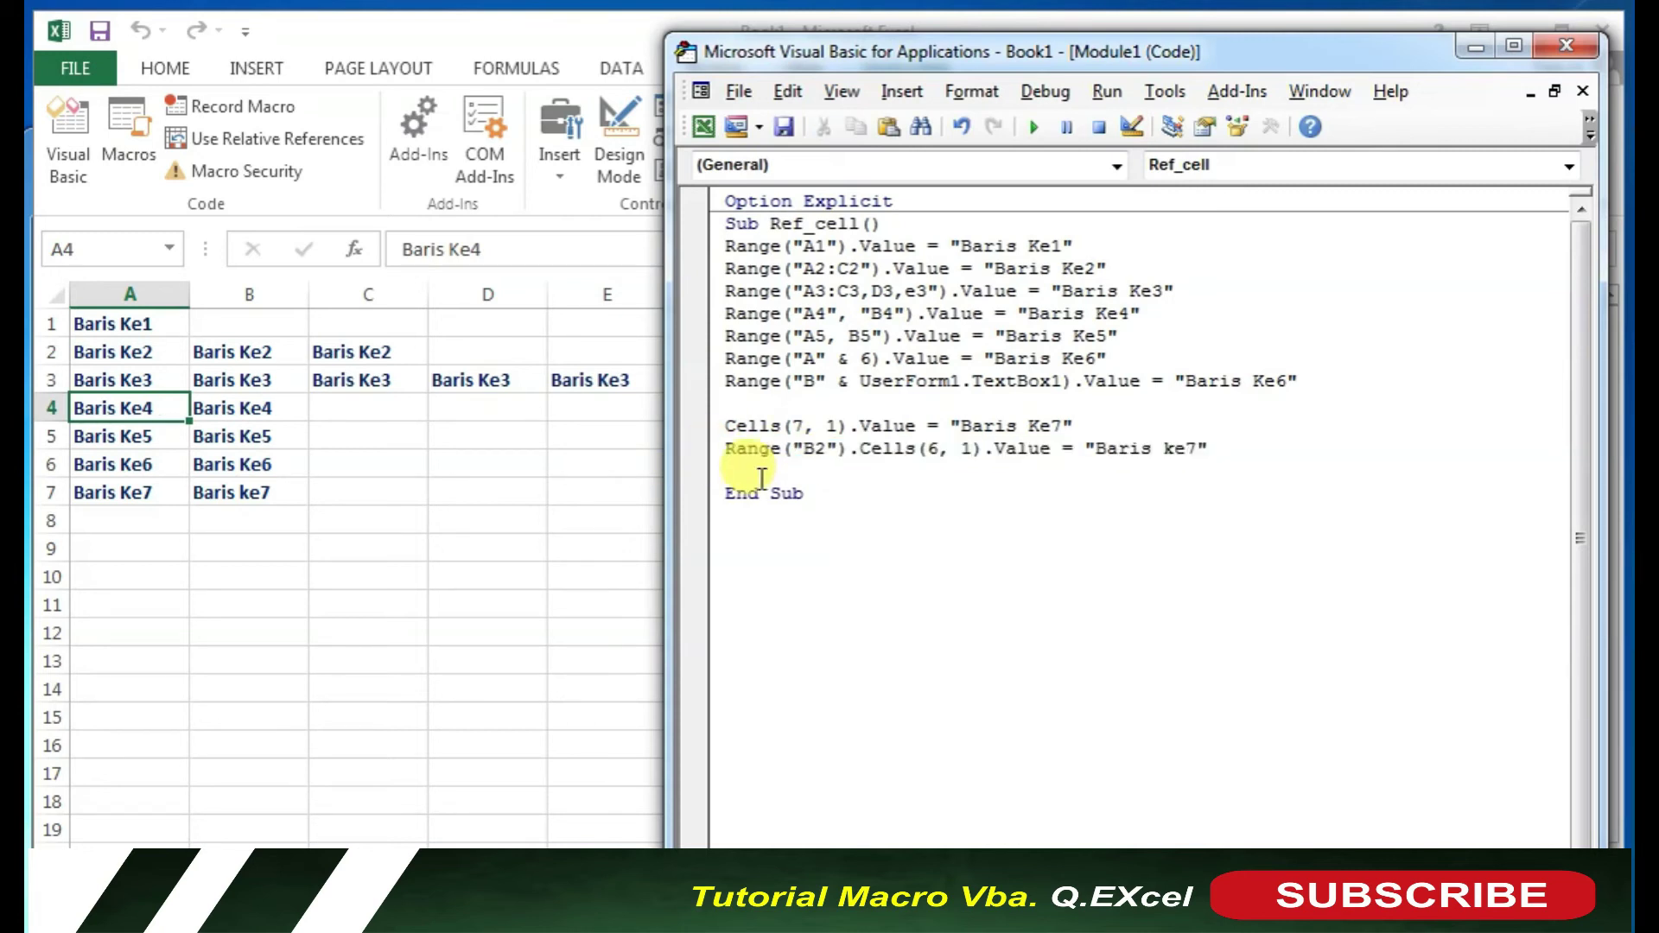
pyautogui.hotkey('ctrl', 'v')
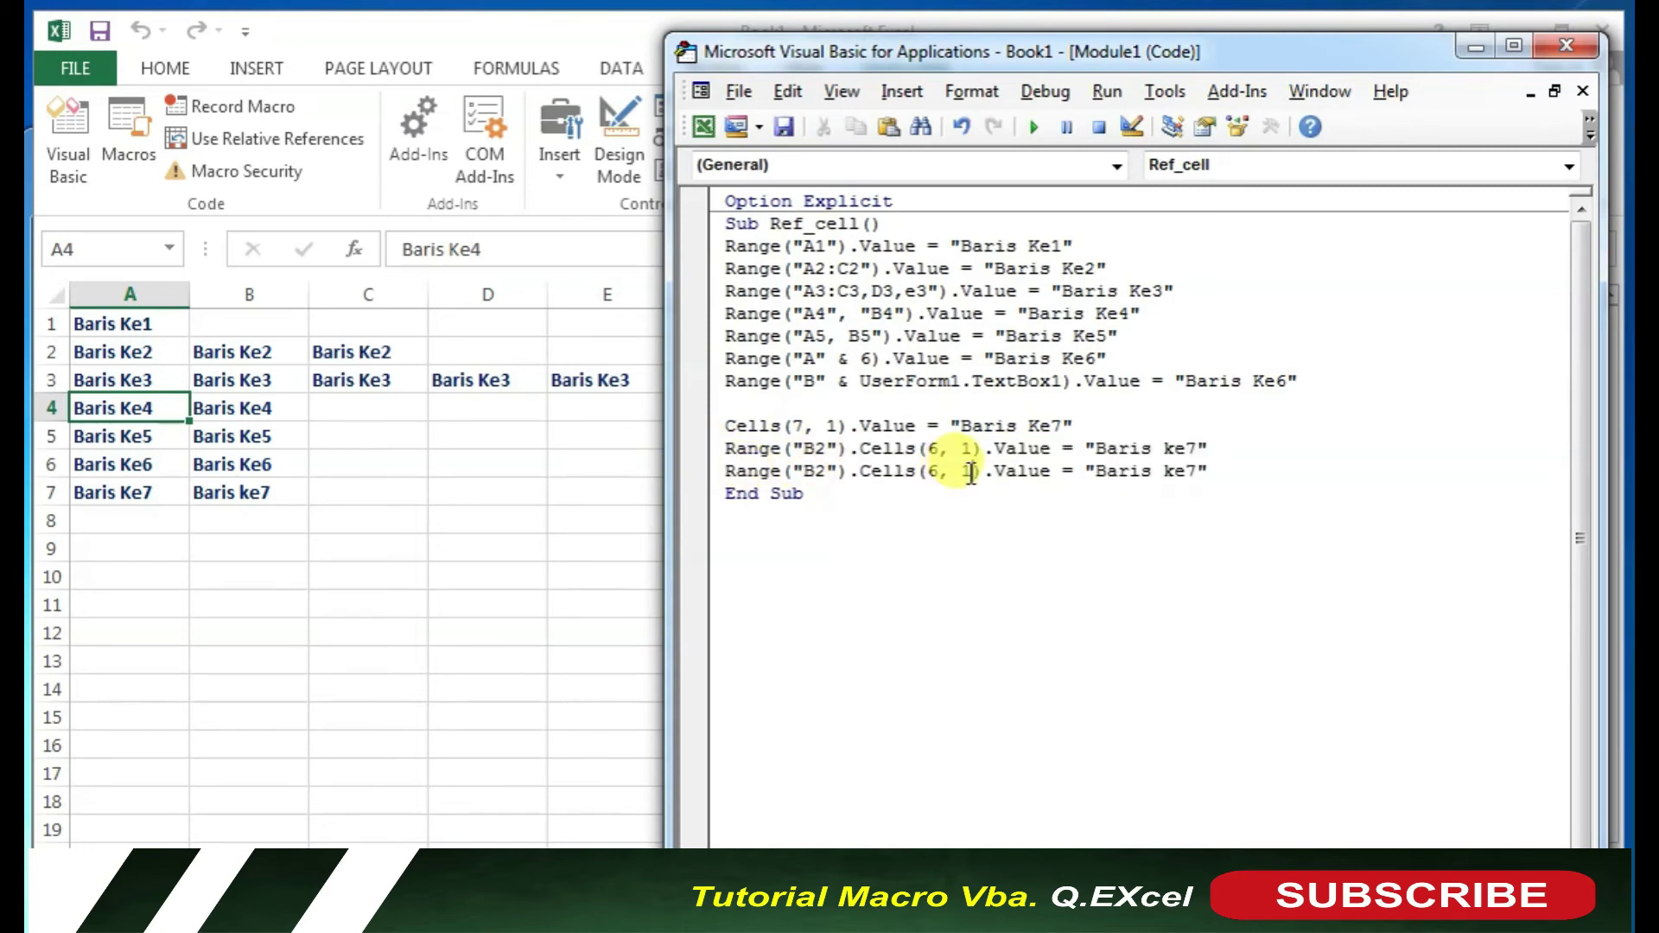
pyautogui.doubleClick(969, 472)
pyautogui.press('Delete')
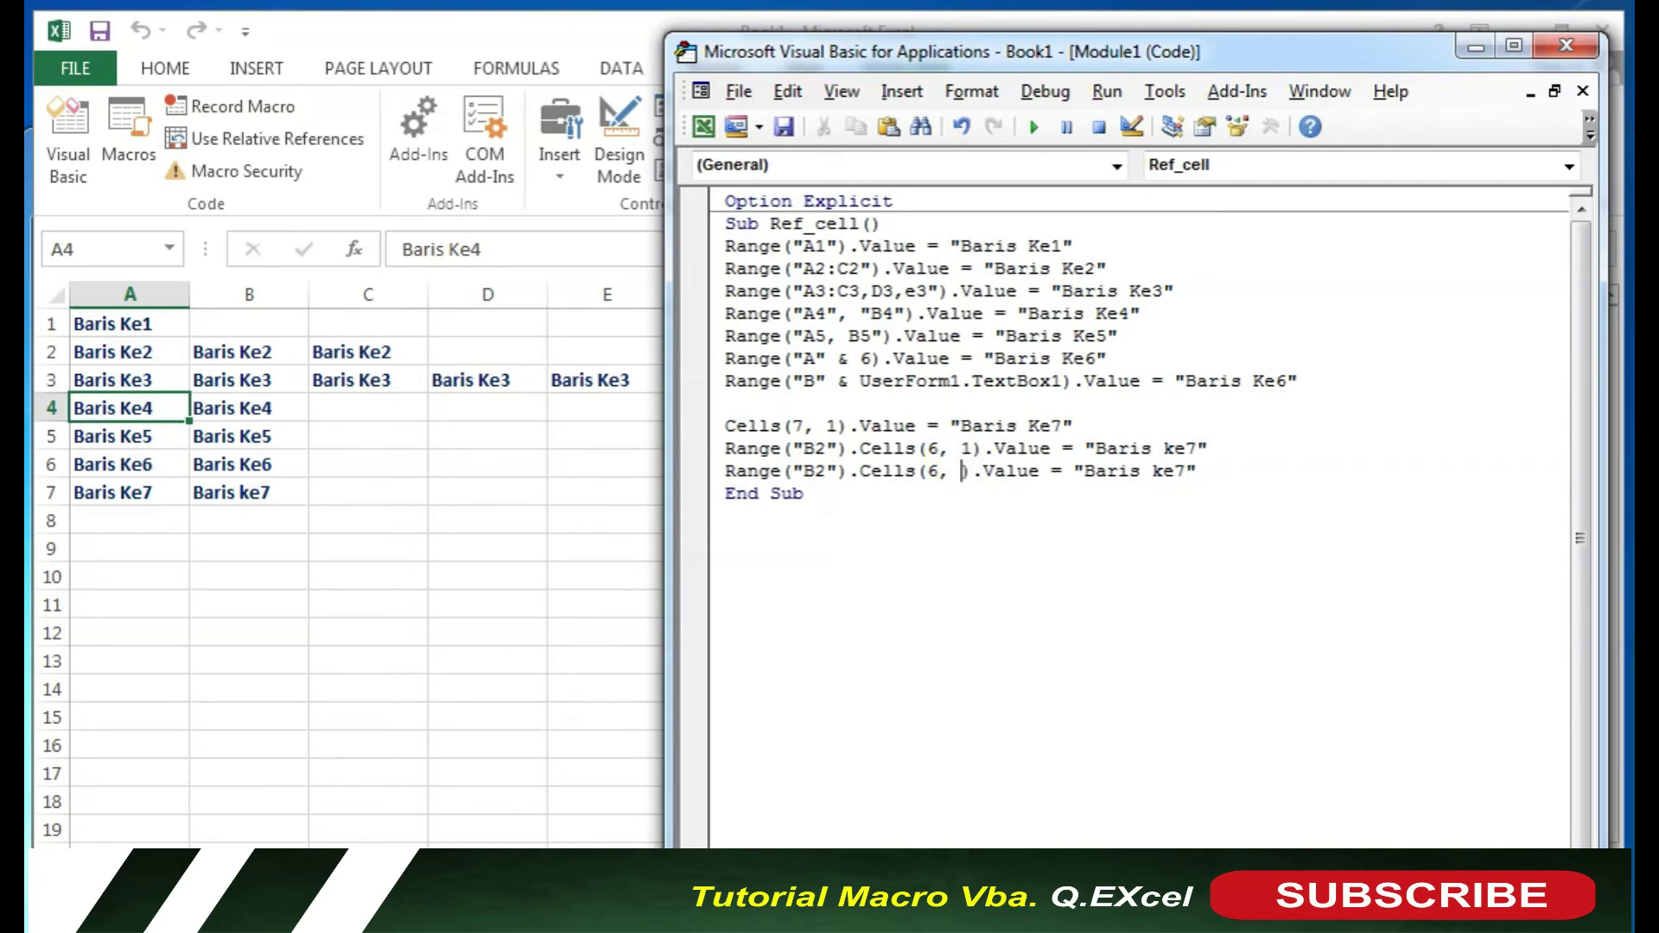
pyautogui.write('2')
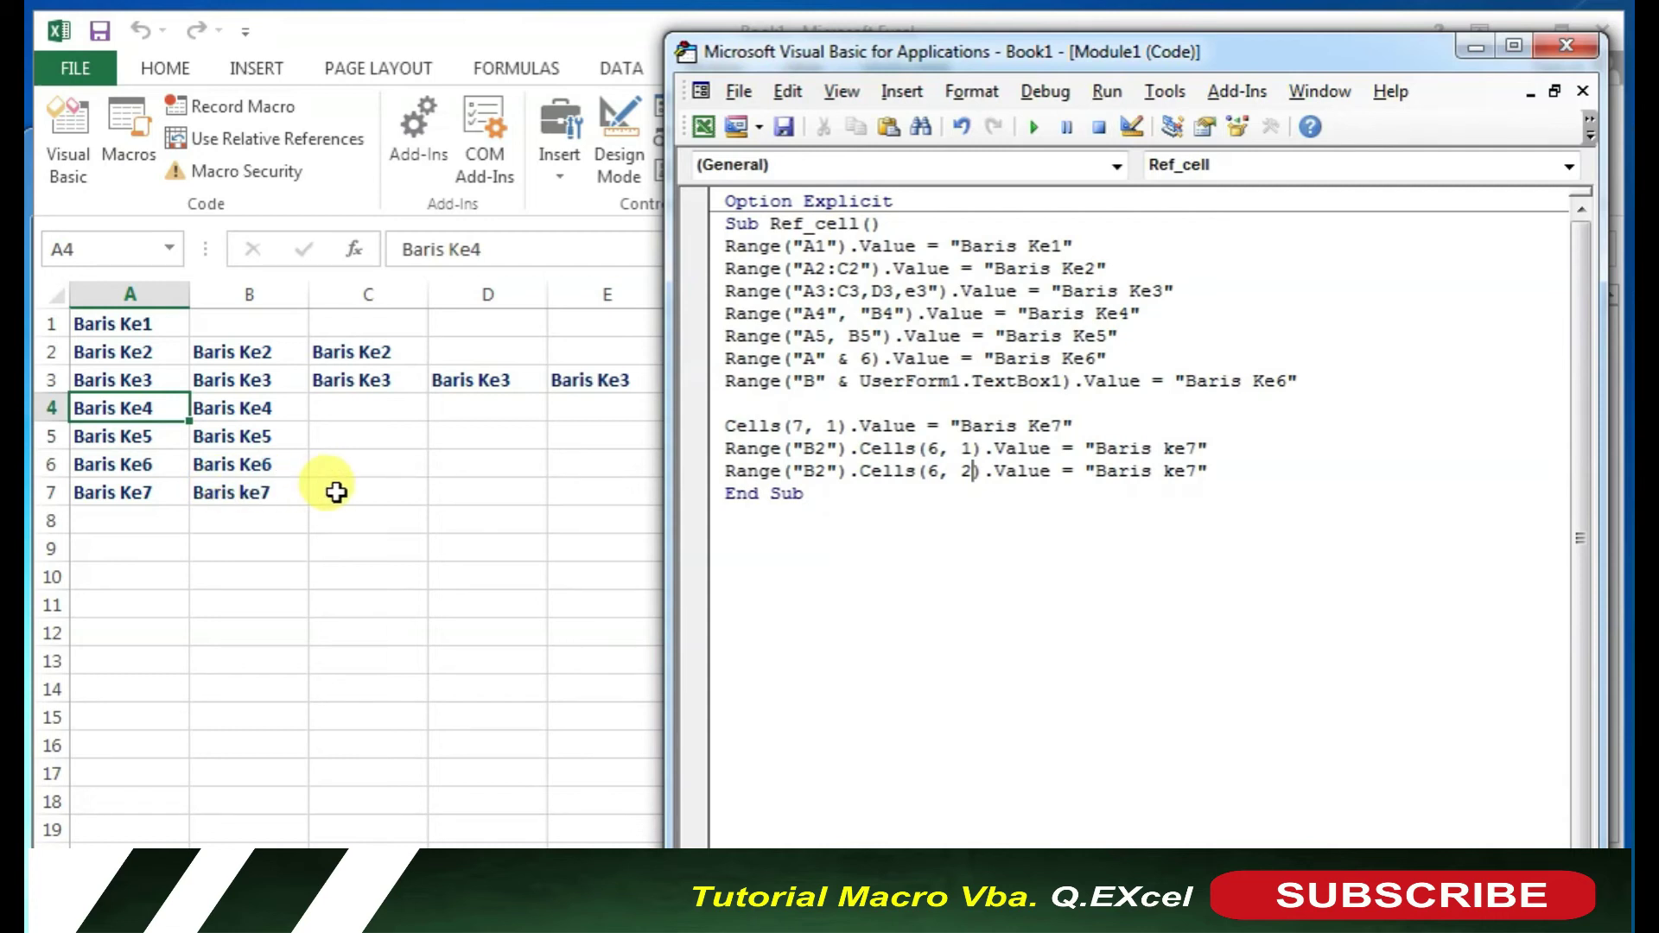
pyautogui.click(1207, 471)
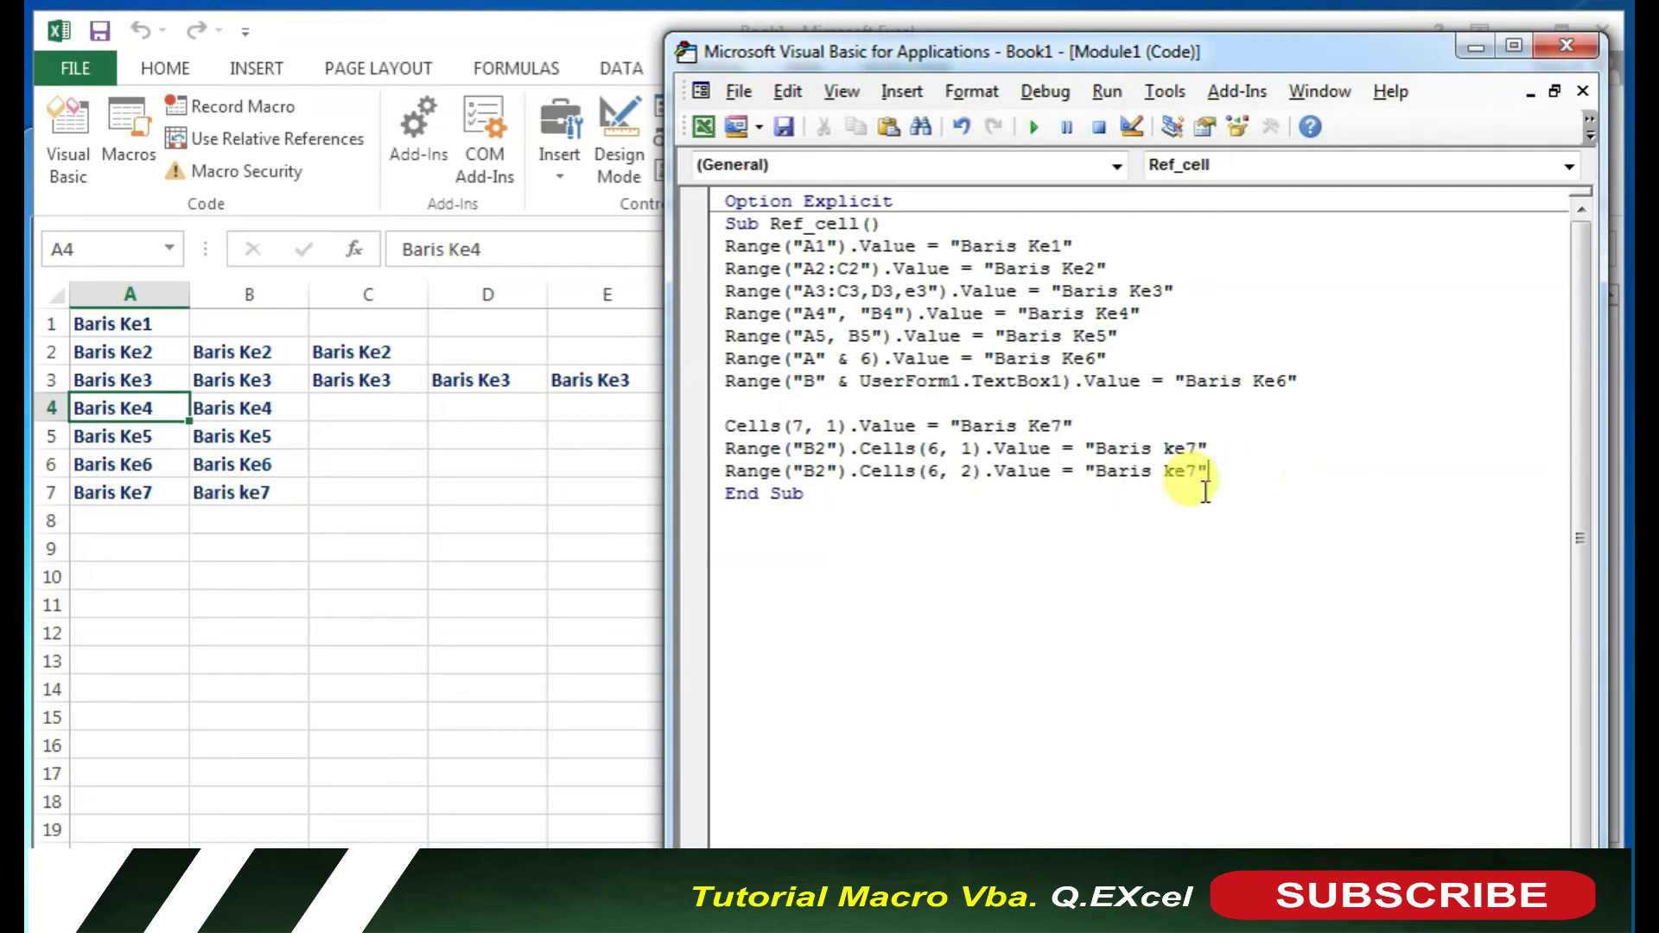
pyautogui.press('F5')
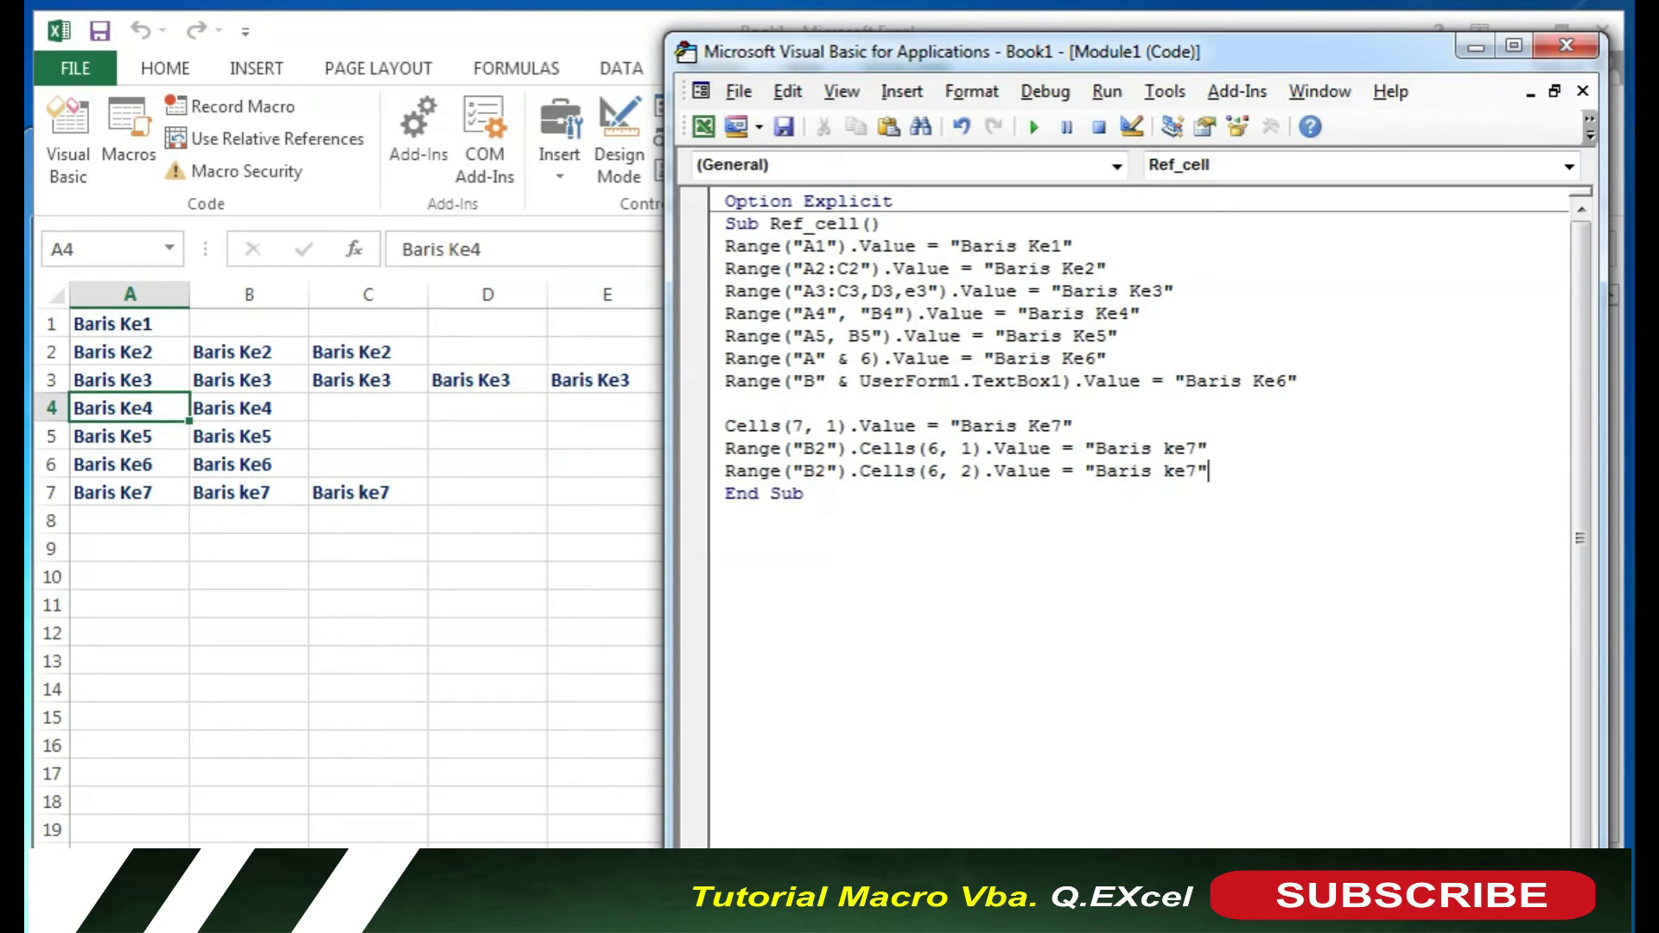
# Add Cells(2, 1).Cells(7, 1).Value = "Baris ke8", run it to fill A8, and return to the sheet.
pyautogui.press('Return')
pyautogui.write('cel')
pyautogui.press('BackSpace')
pyautogui.press('BackSpace')
pyautogui.write('elss')
pyautogui.press('BackSpace')
pyautogui.press('BackSpace')
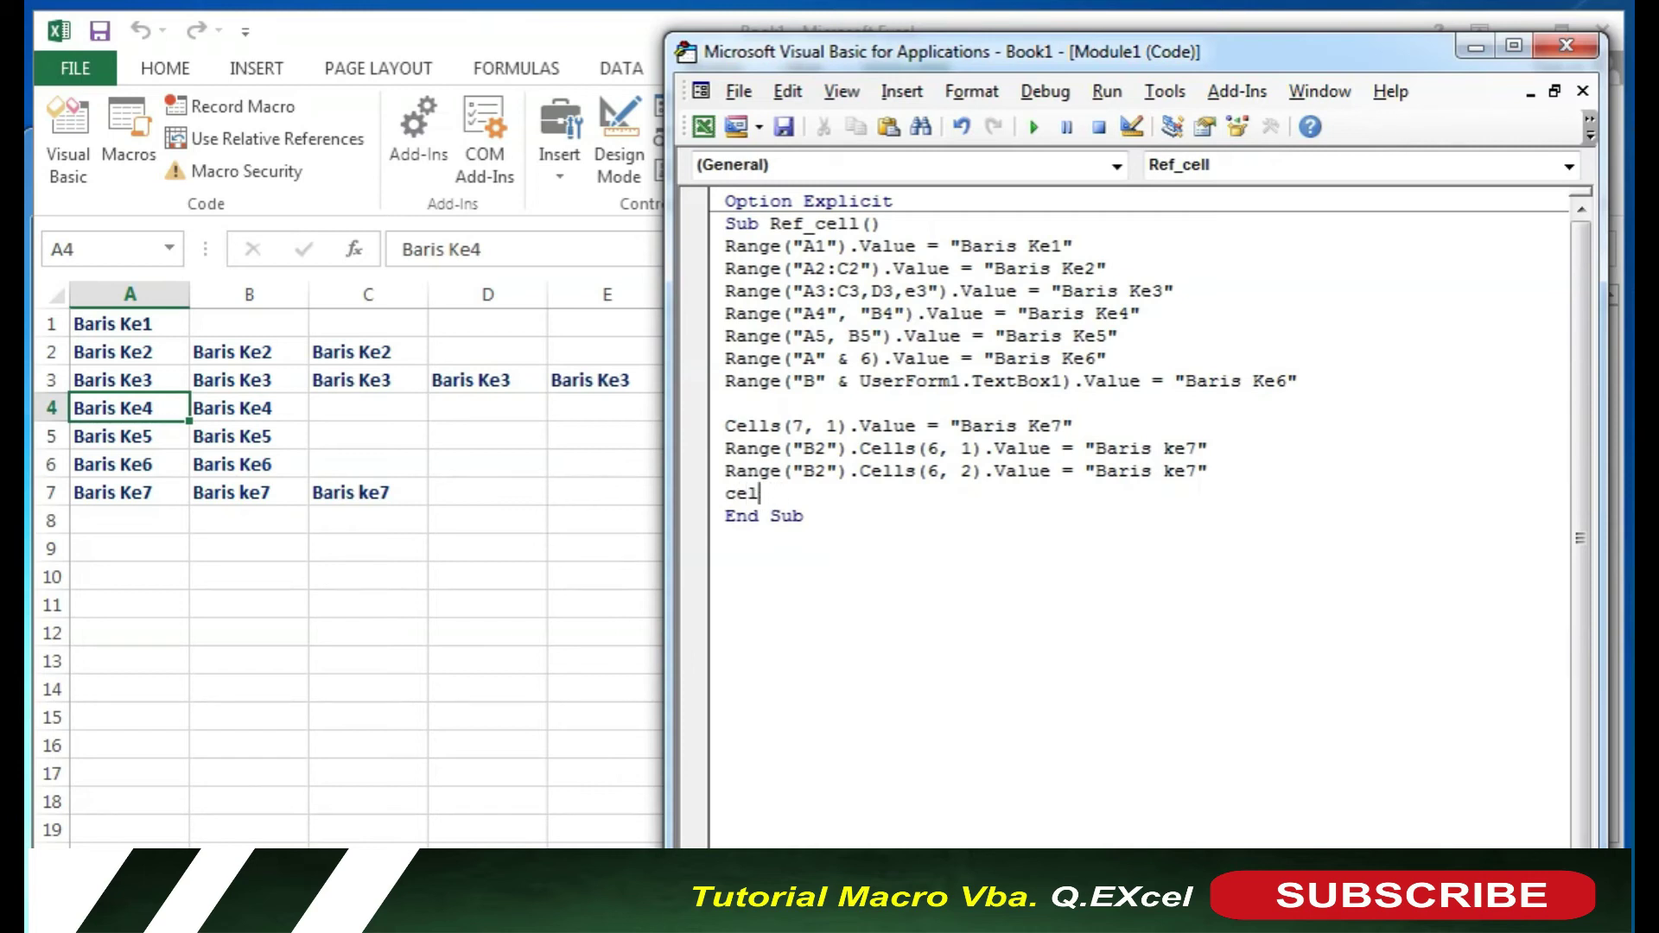
pyautogui.write('ls')
pyautogui.write('("')
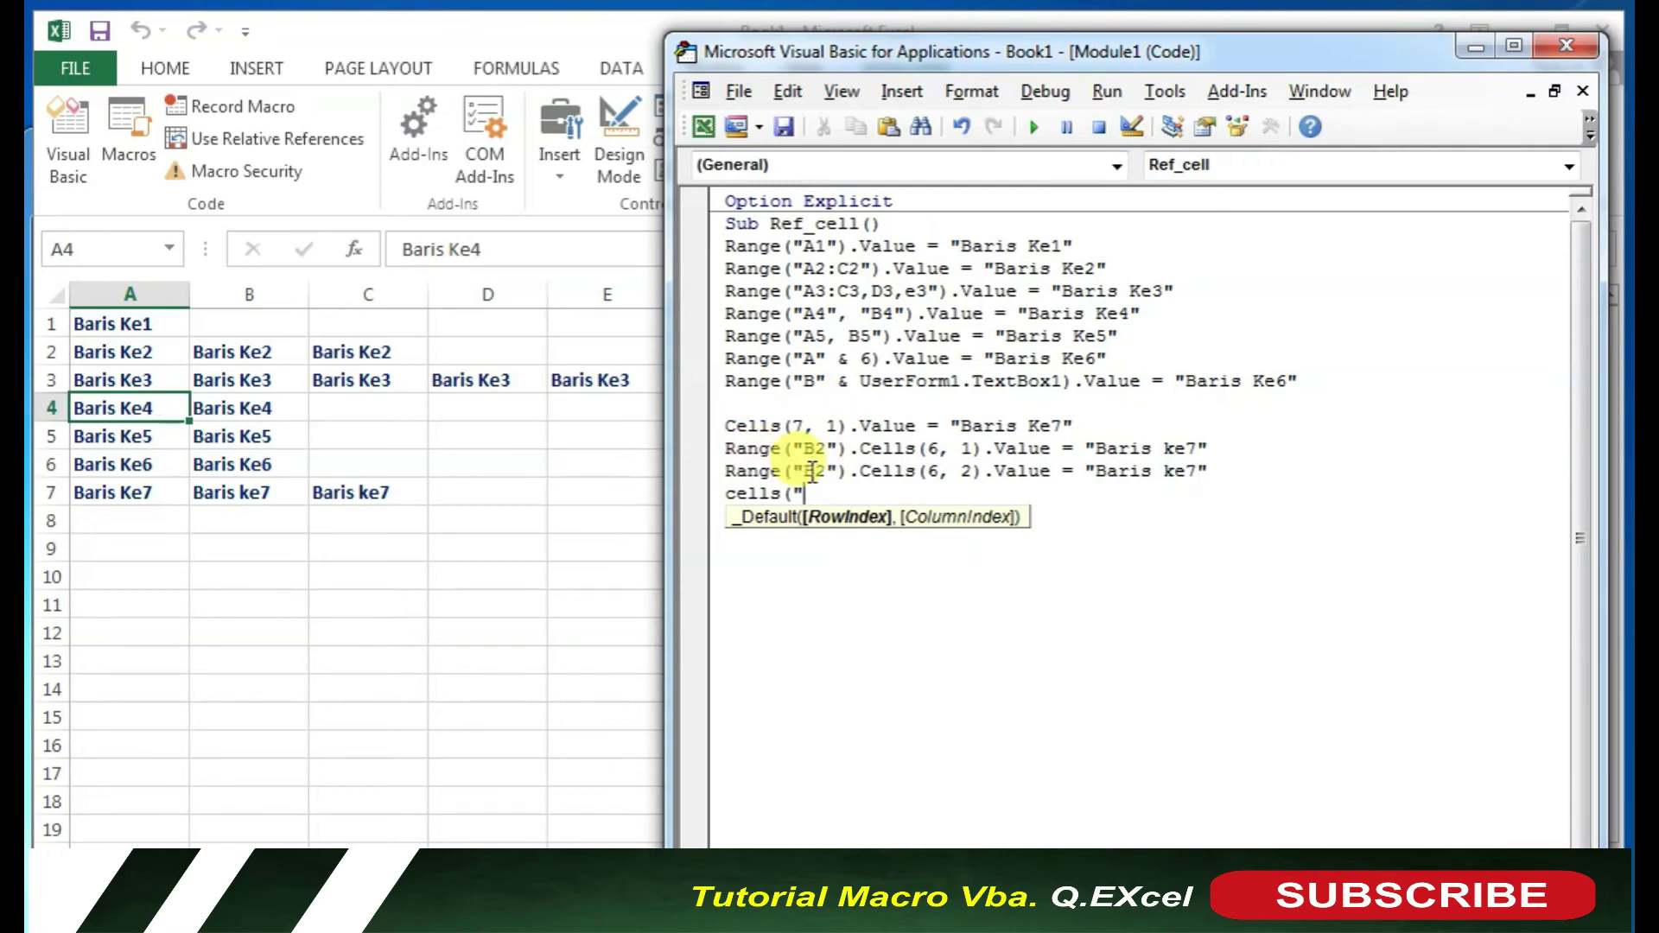
pyautogui.press('BackSpace')
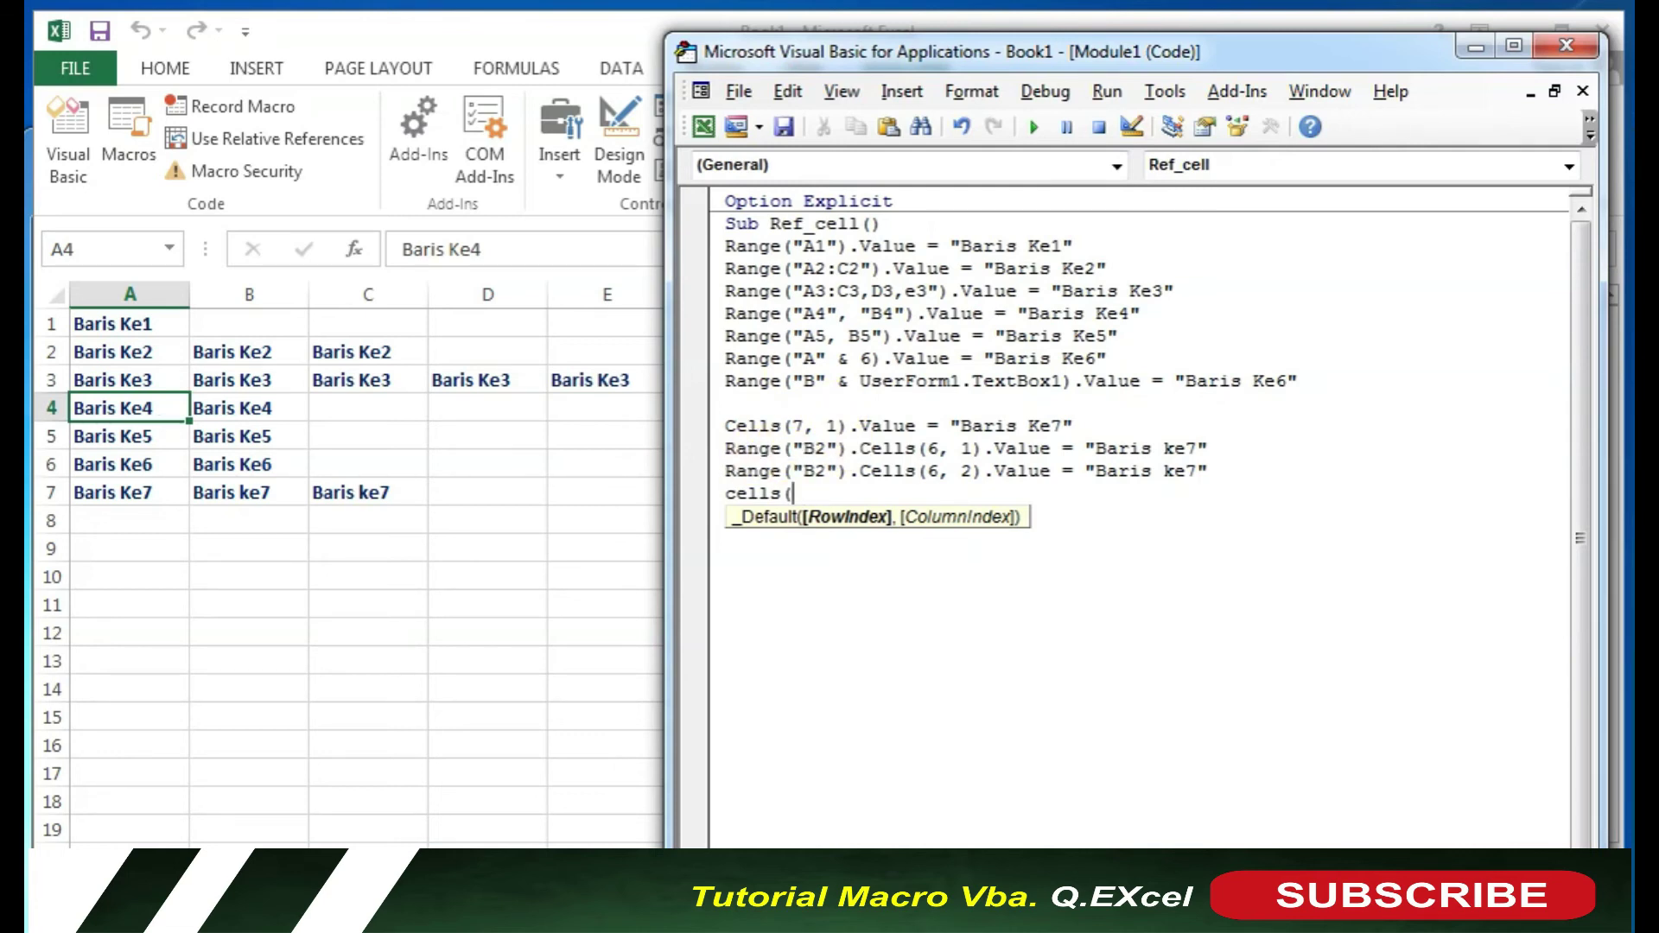
pyautogui.write('2')
pyautogui.write(',1')
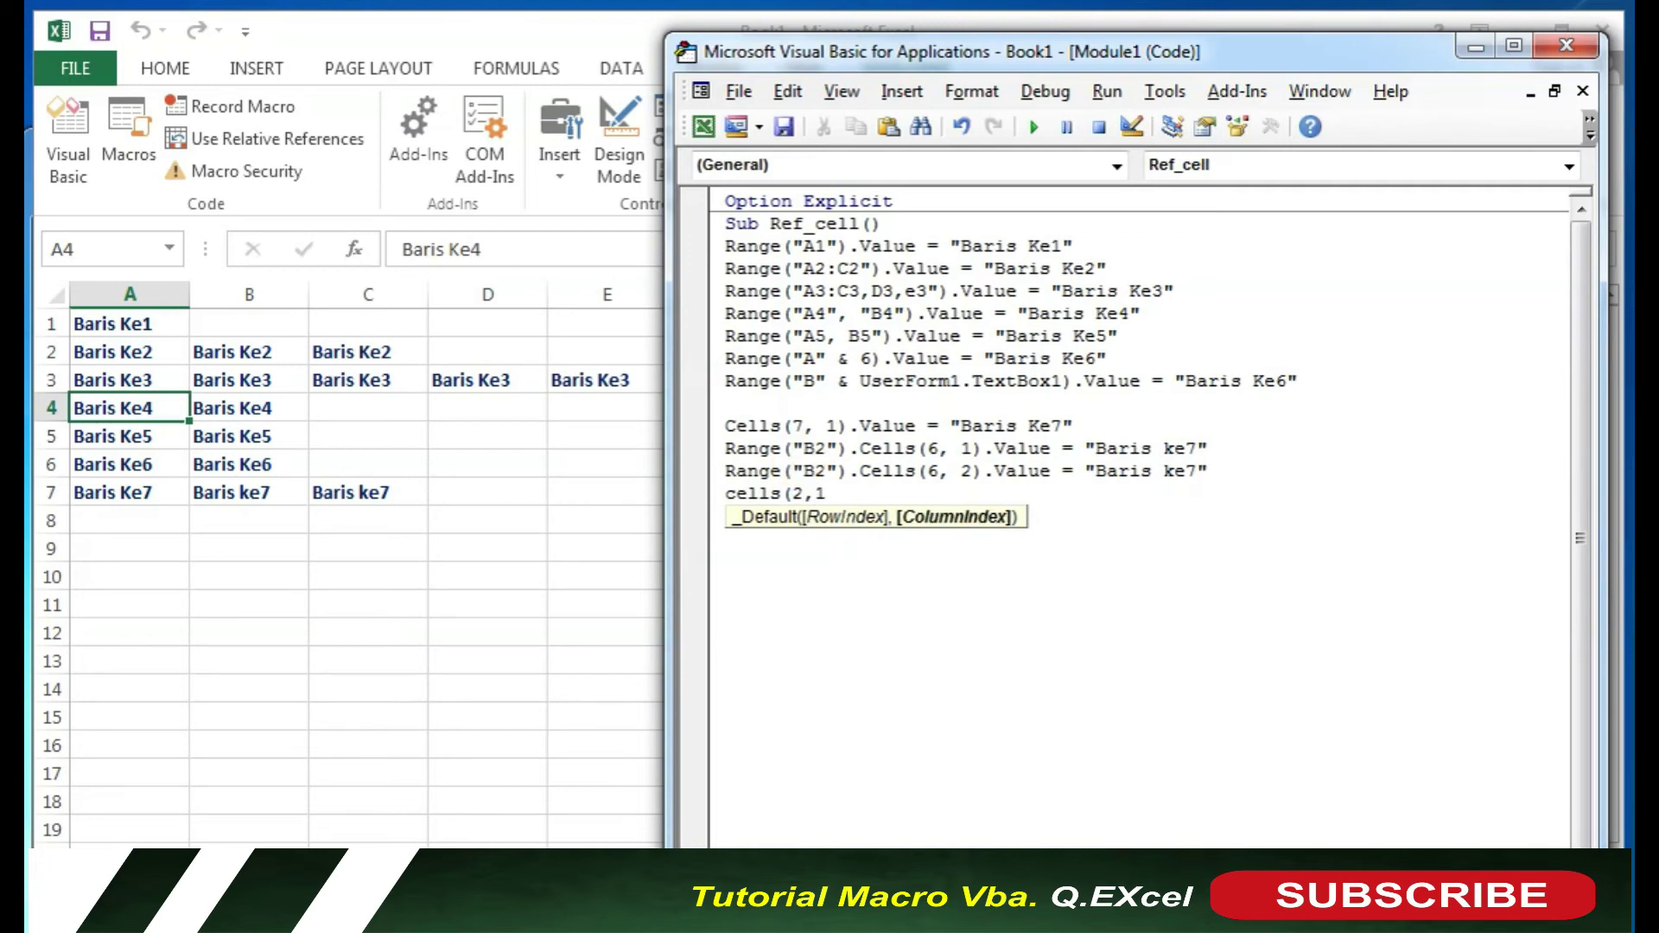
pyautogui.write(')')
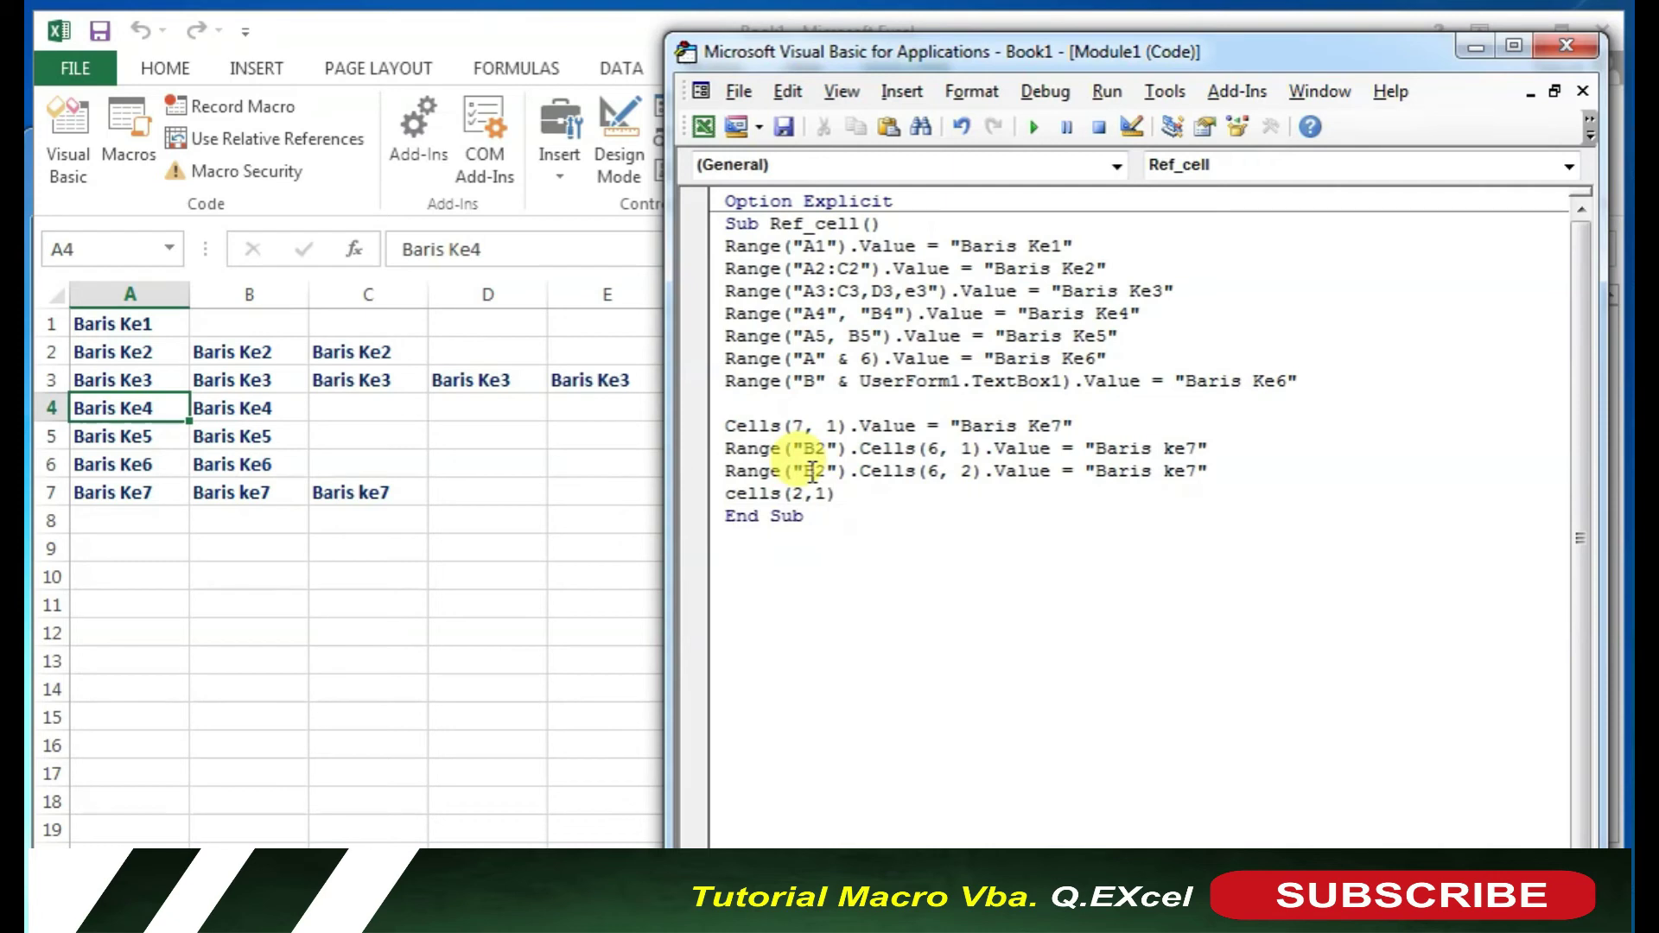
pyautogui.write('.cells')
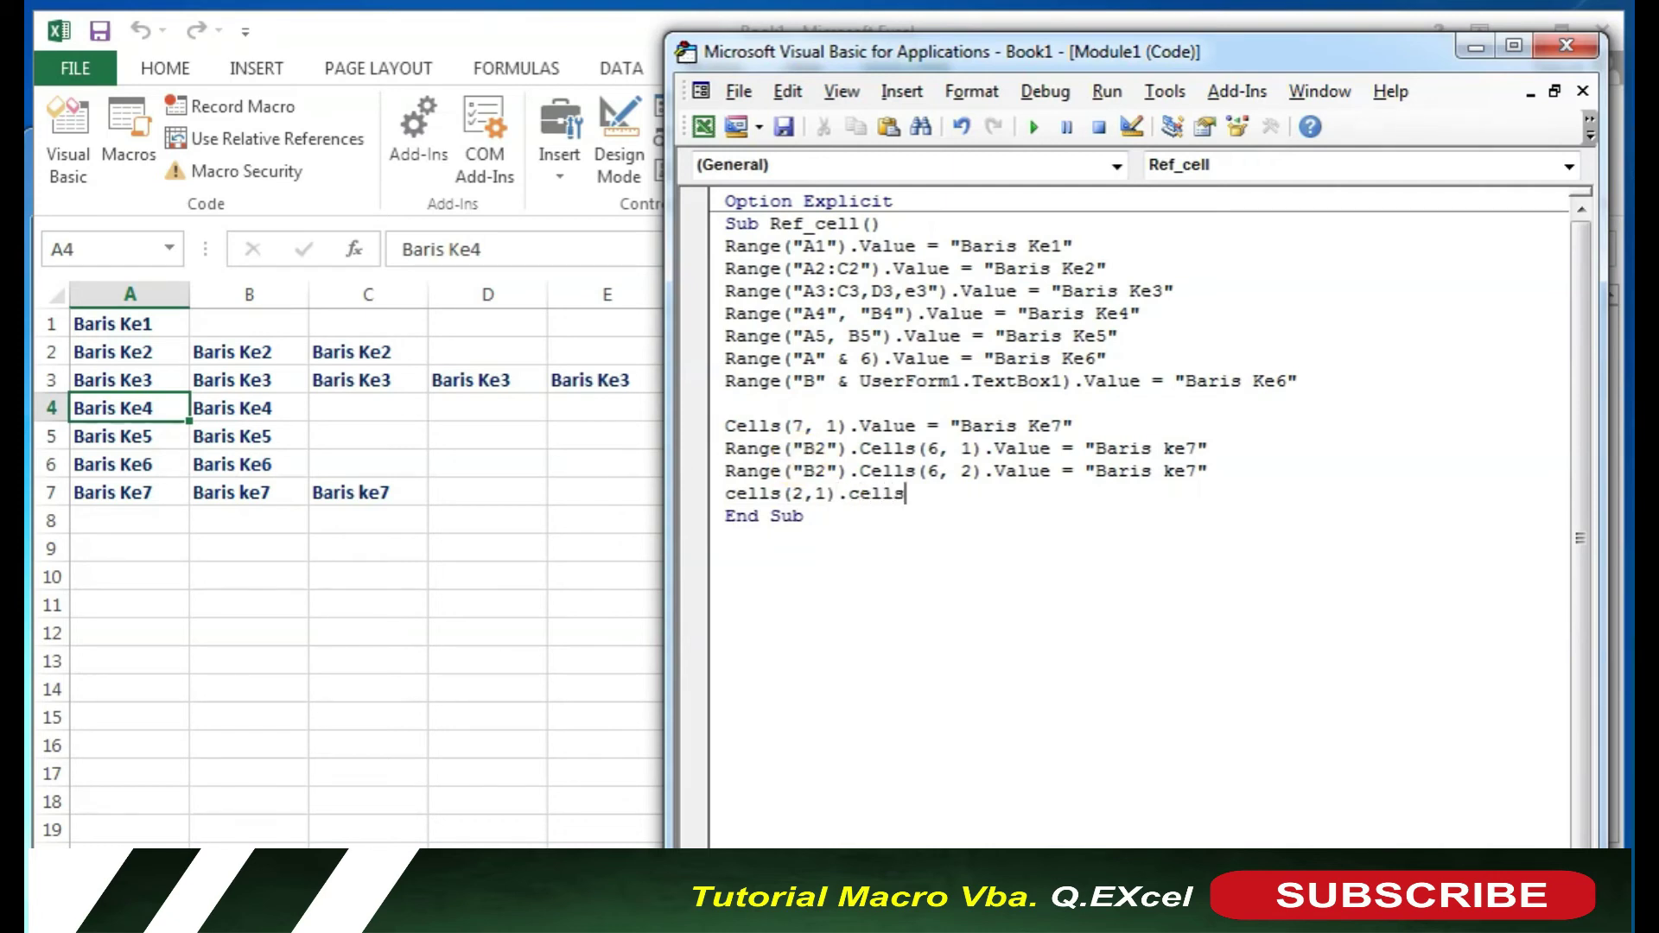
pyautogui.write('(')
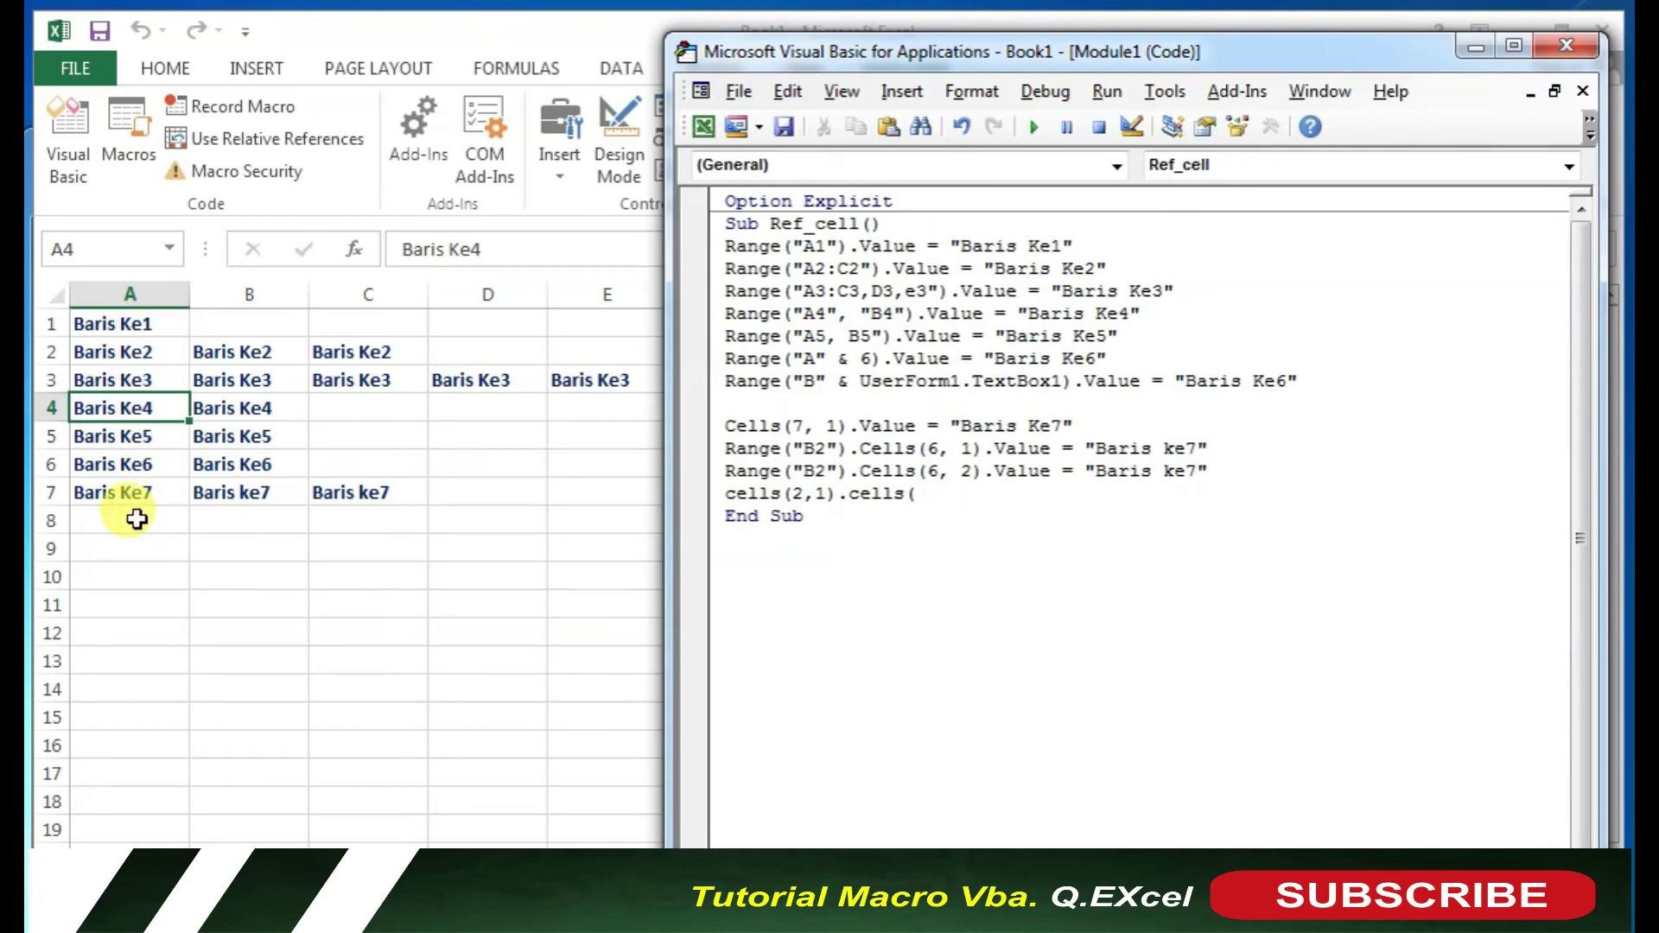
pyautogui.write('7')
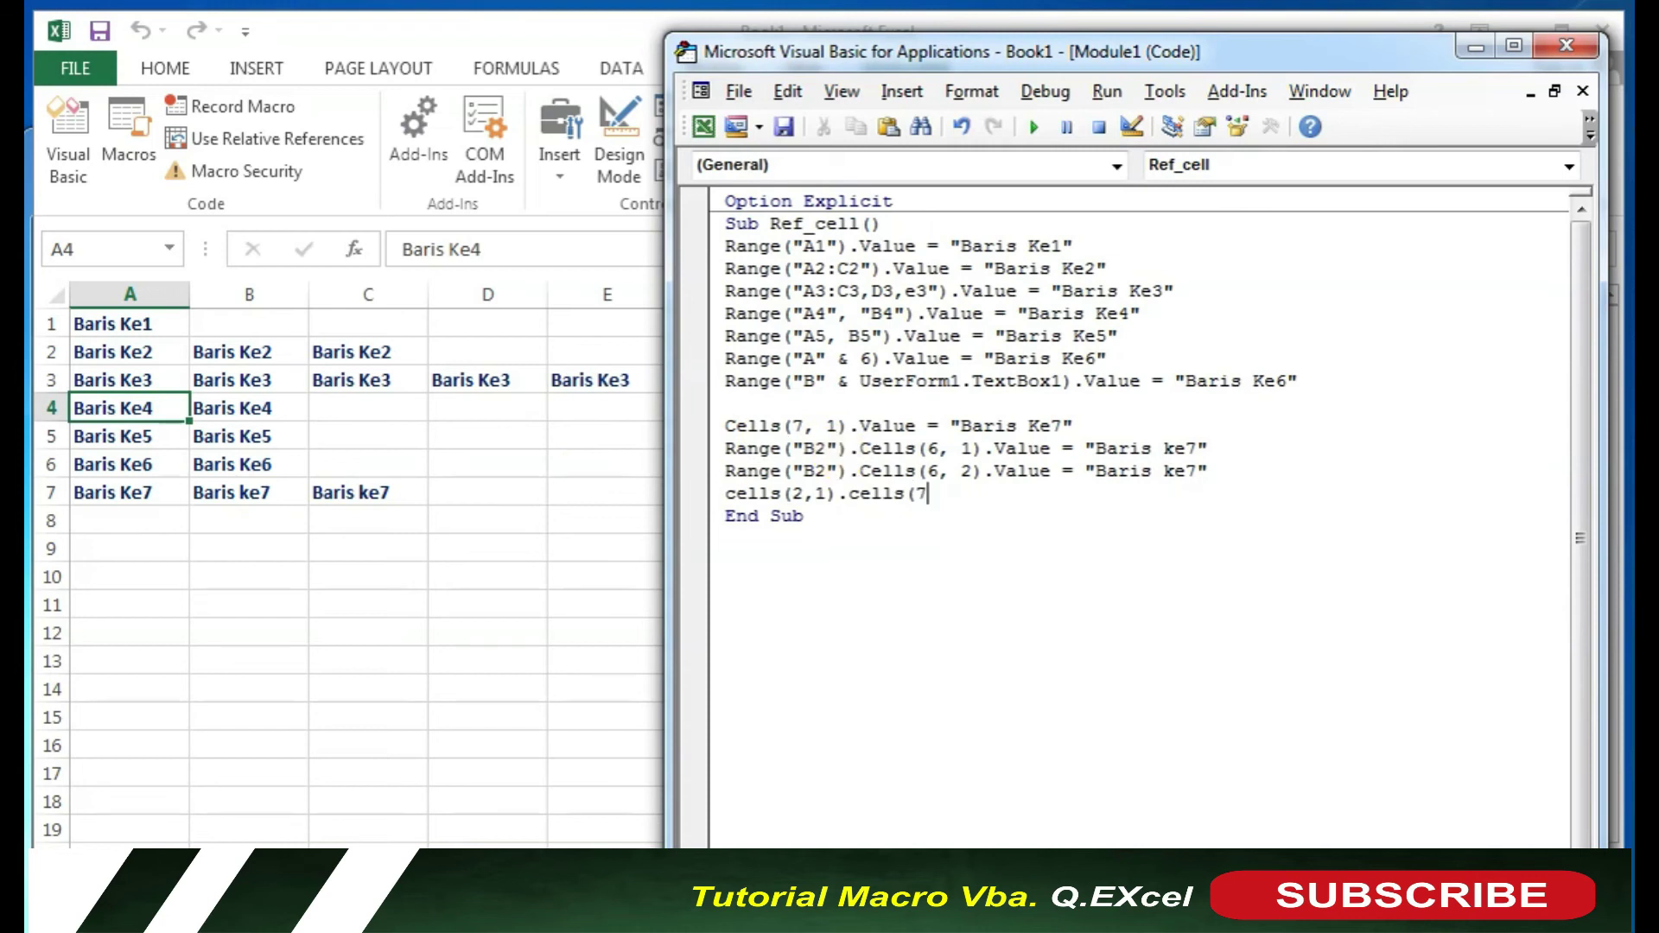
pyautogui.write(',1')
pyautogui.write(').value="Baris ')
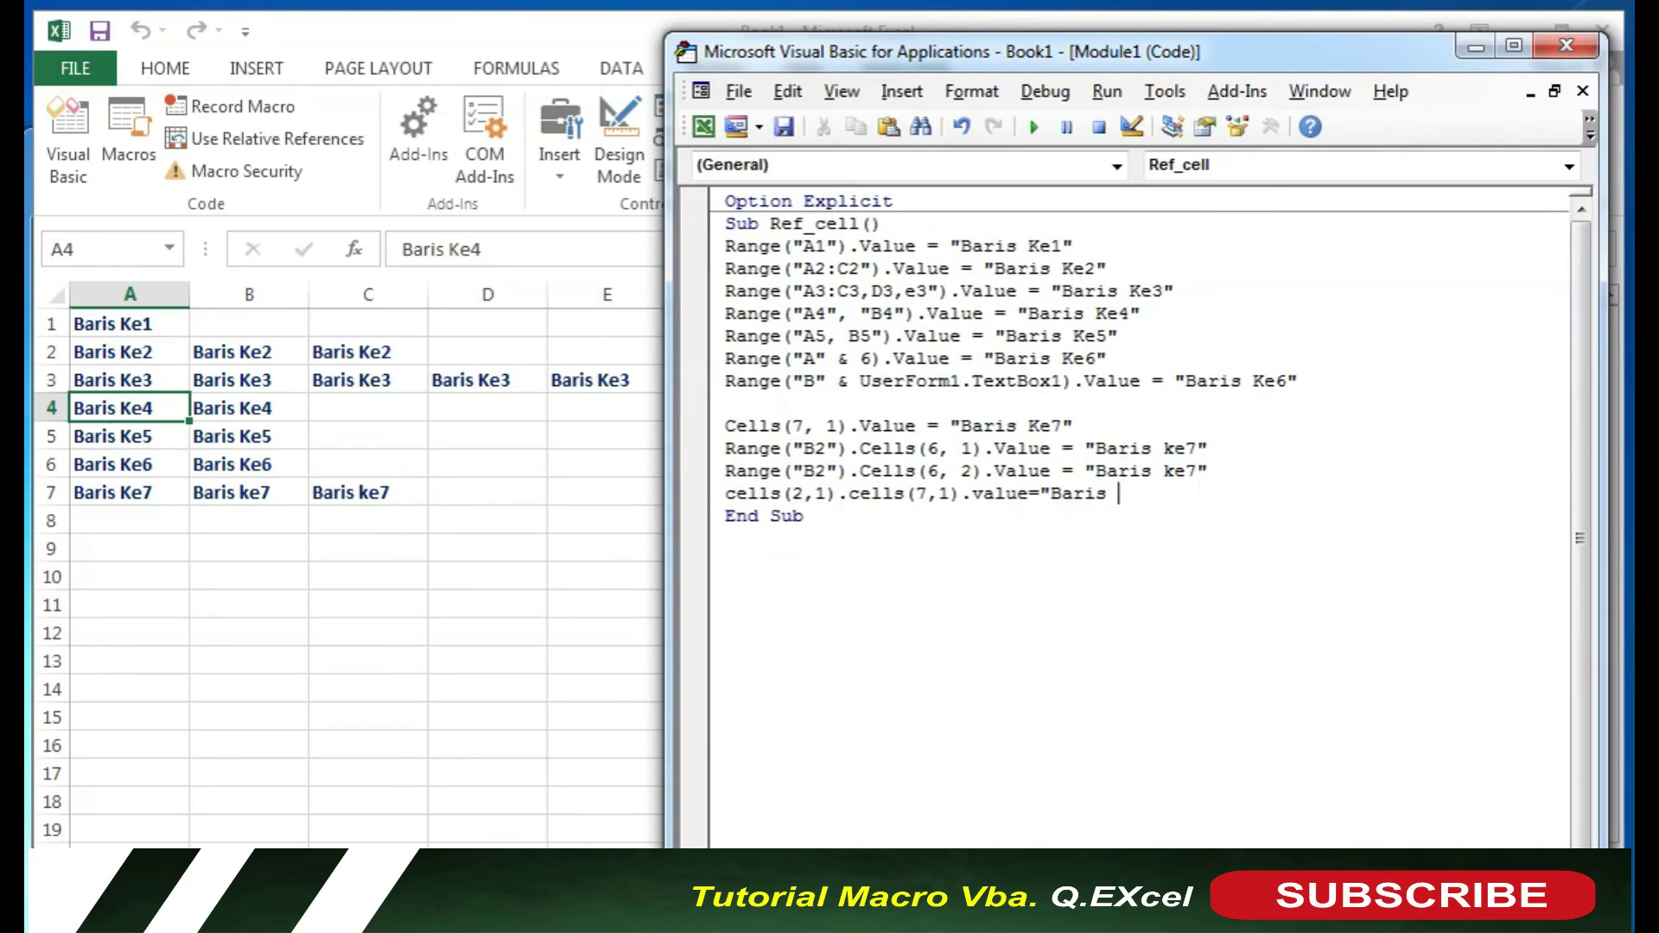
pyautogui.write('k')
pyautogui.write('e')
pyautogui.write('8"')
pyautogui.click(1033, 128)
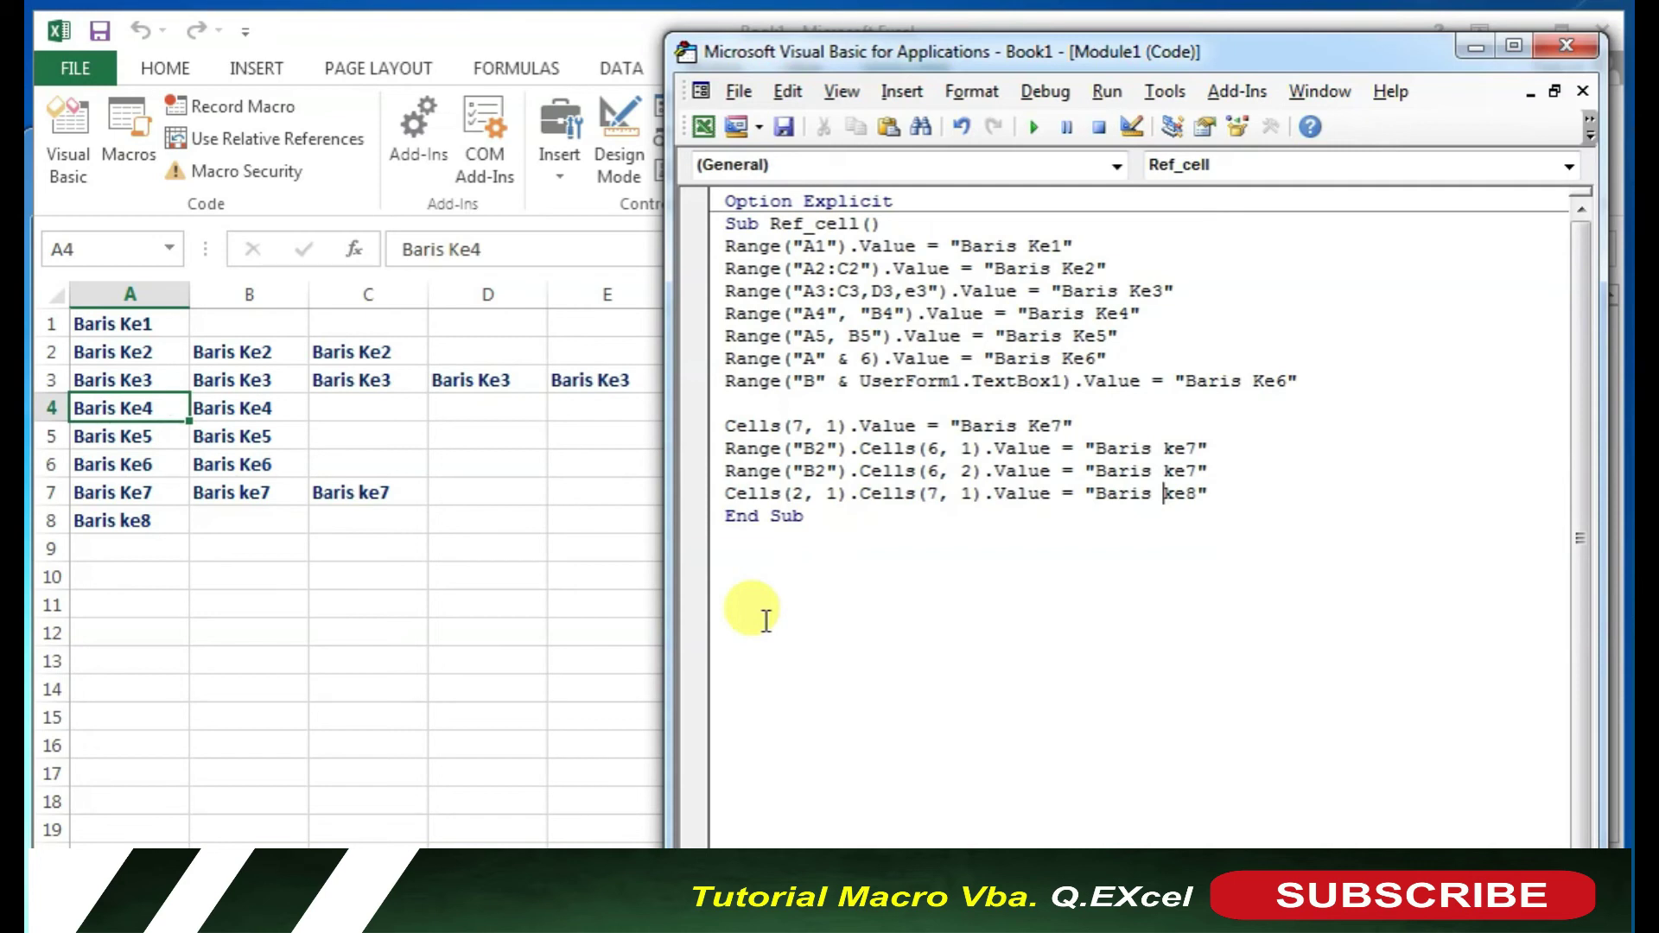
pyautogui.click(259, 585)
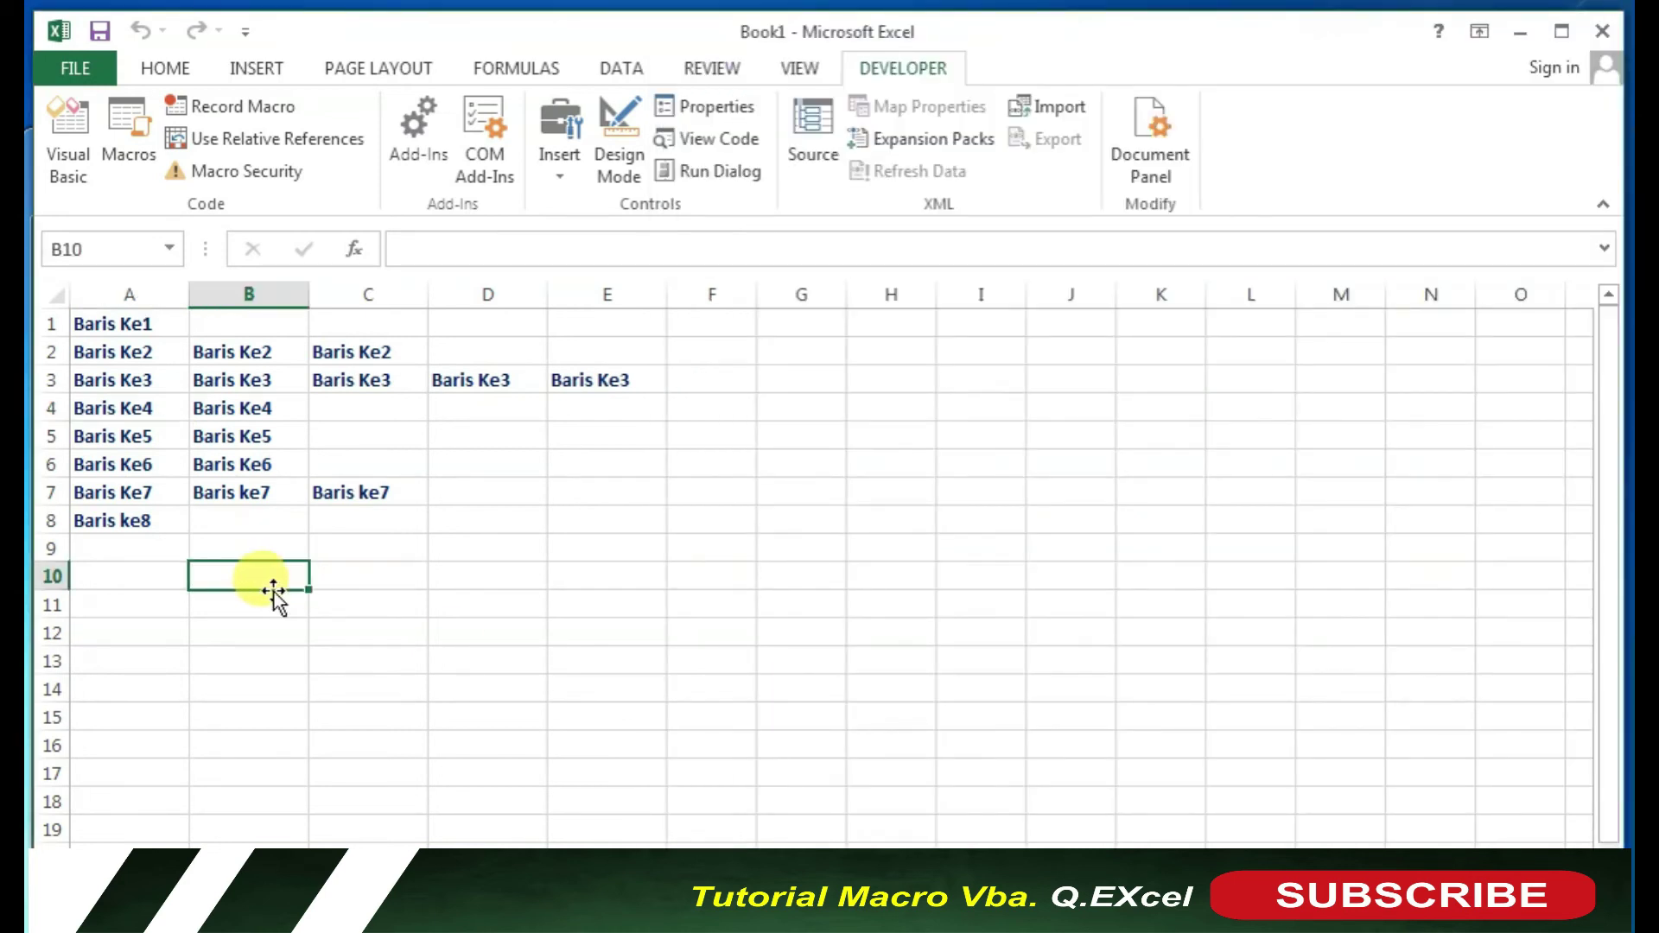
# Enter row index numbers 0, 1, 2, 3 down B10:B13.
pyautogui.write('0')
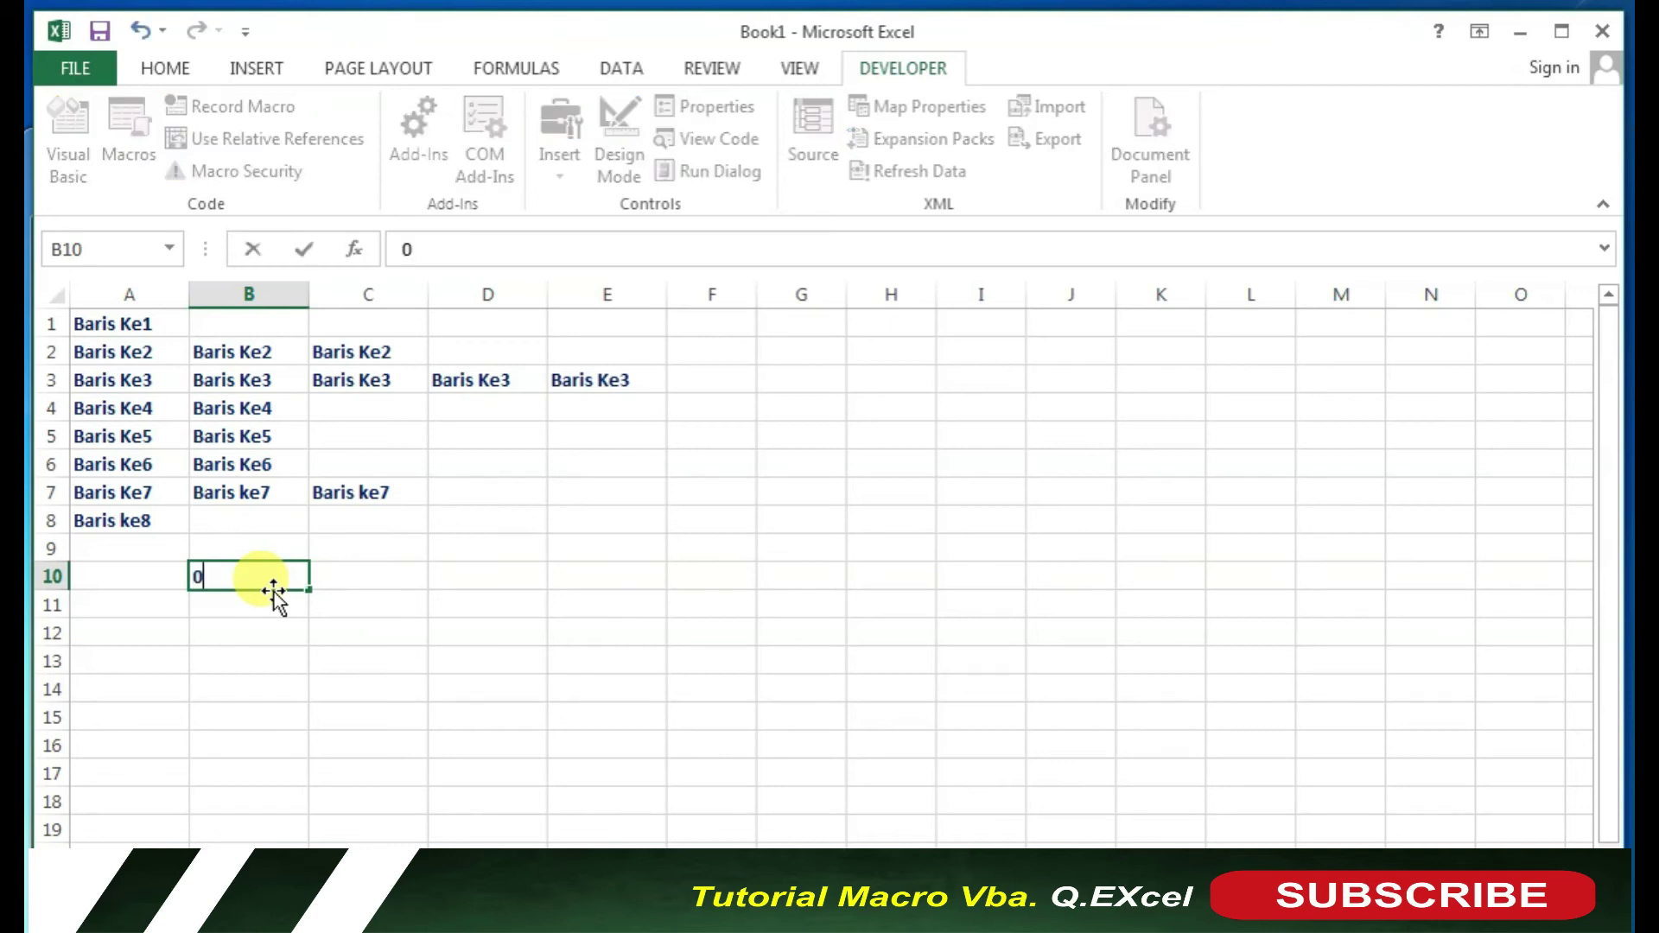
pyautogui.click(222, 605)
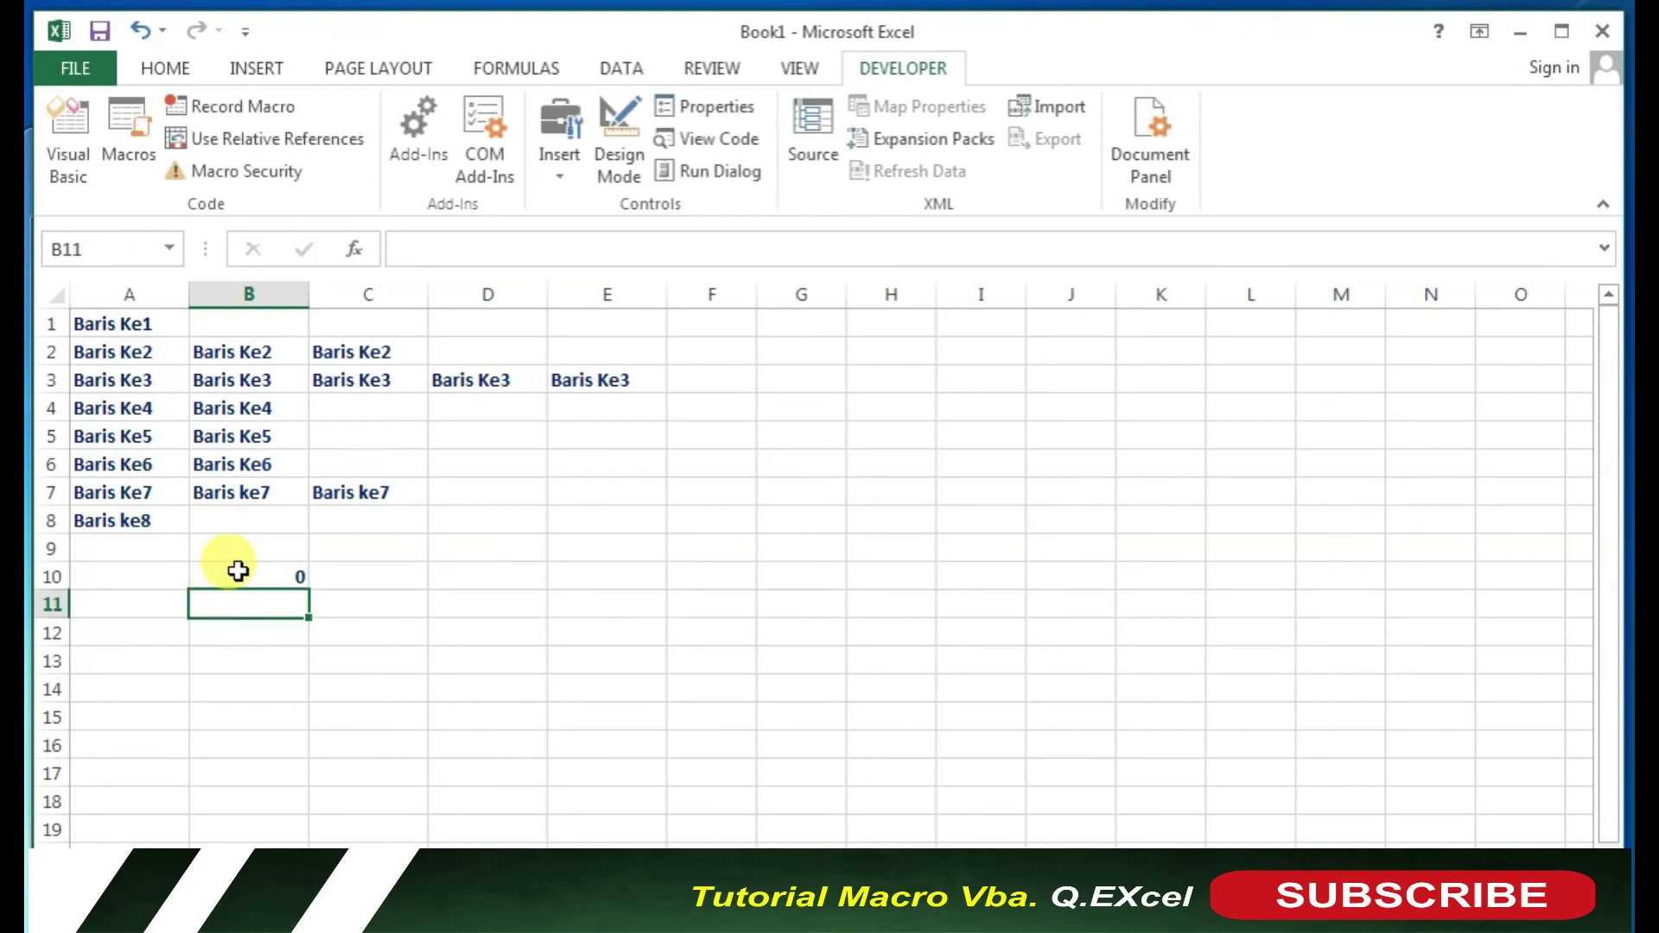
pyautogui.click(238, 571)
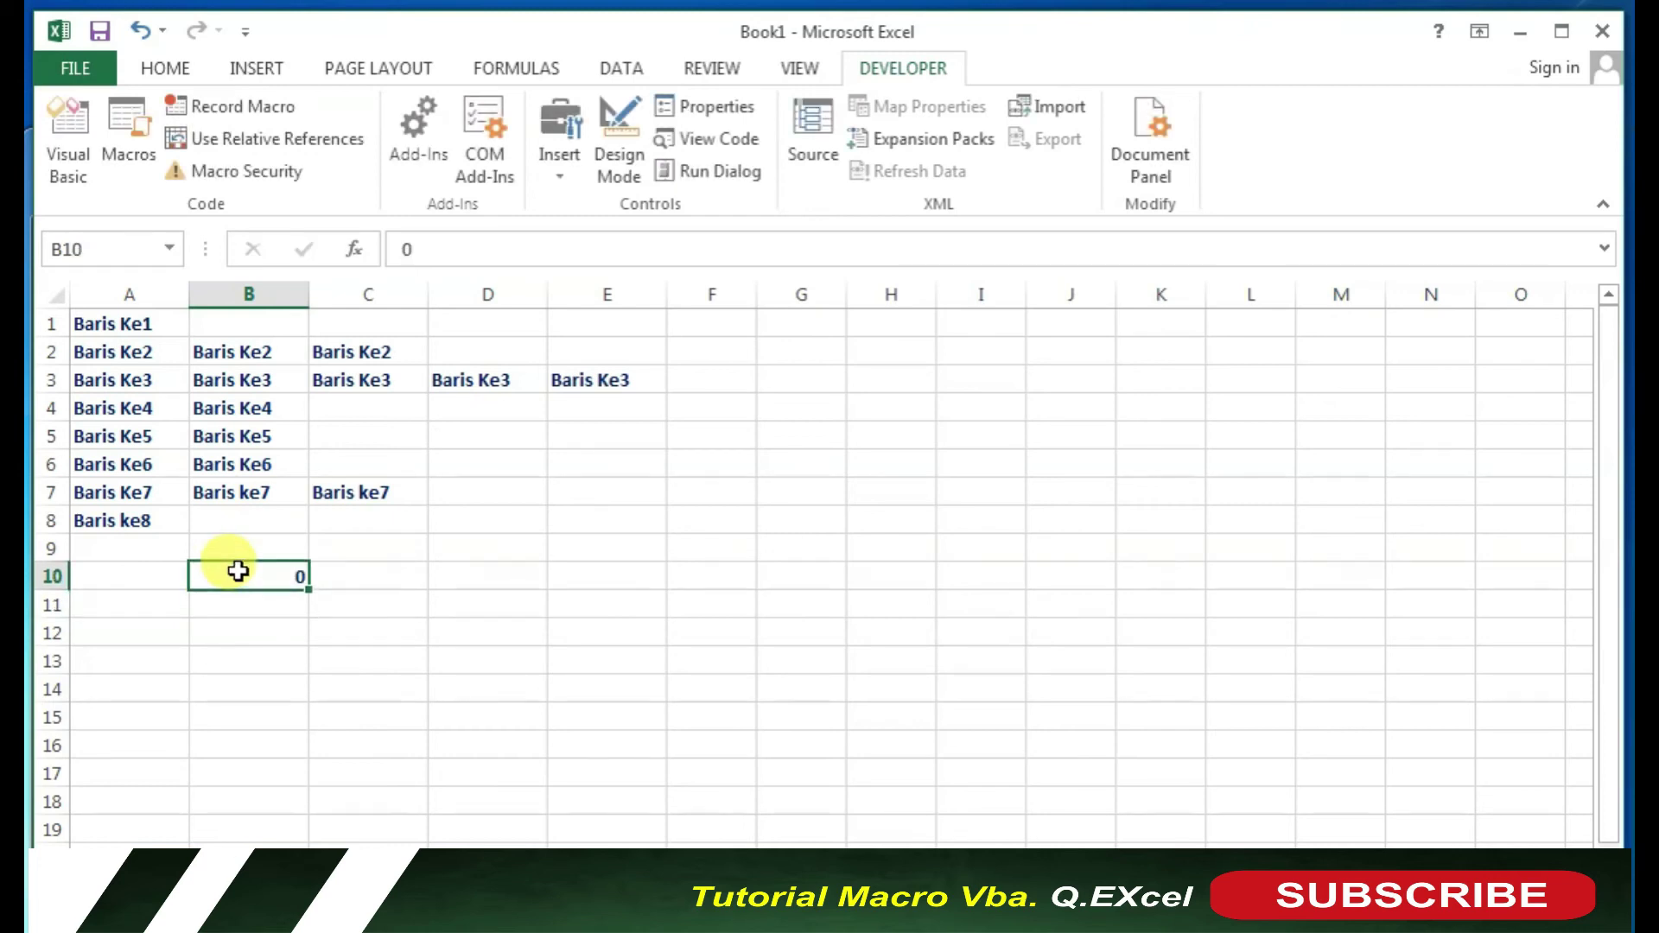
pyautogui.click(272, 599)
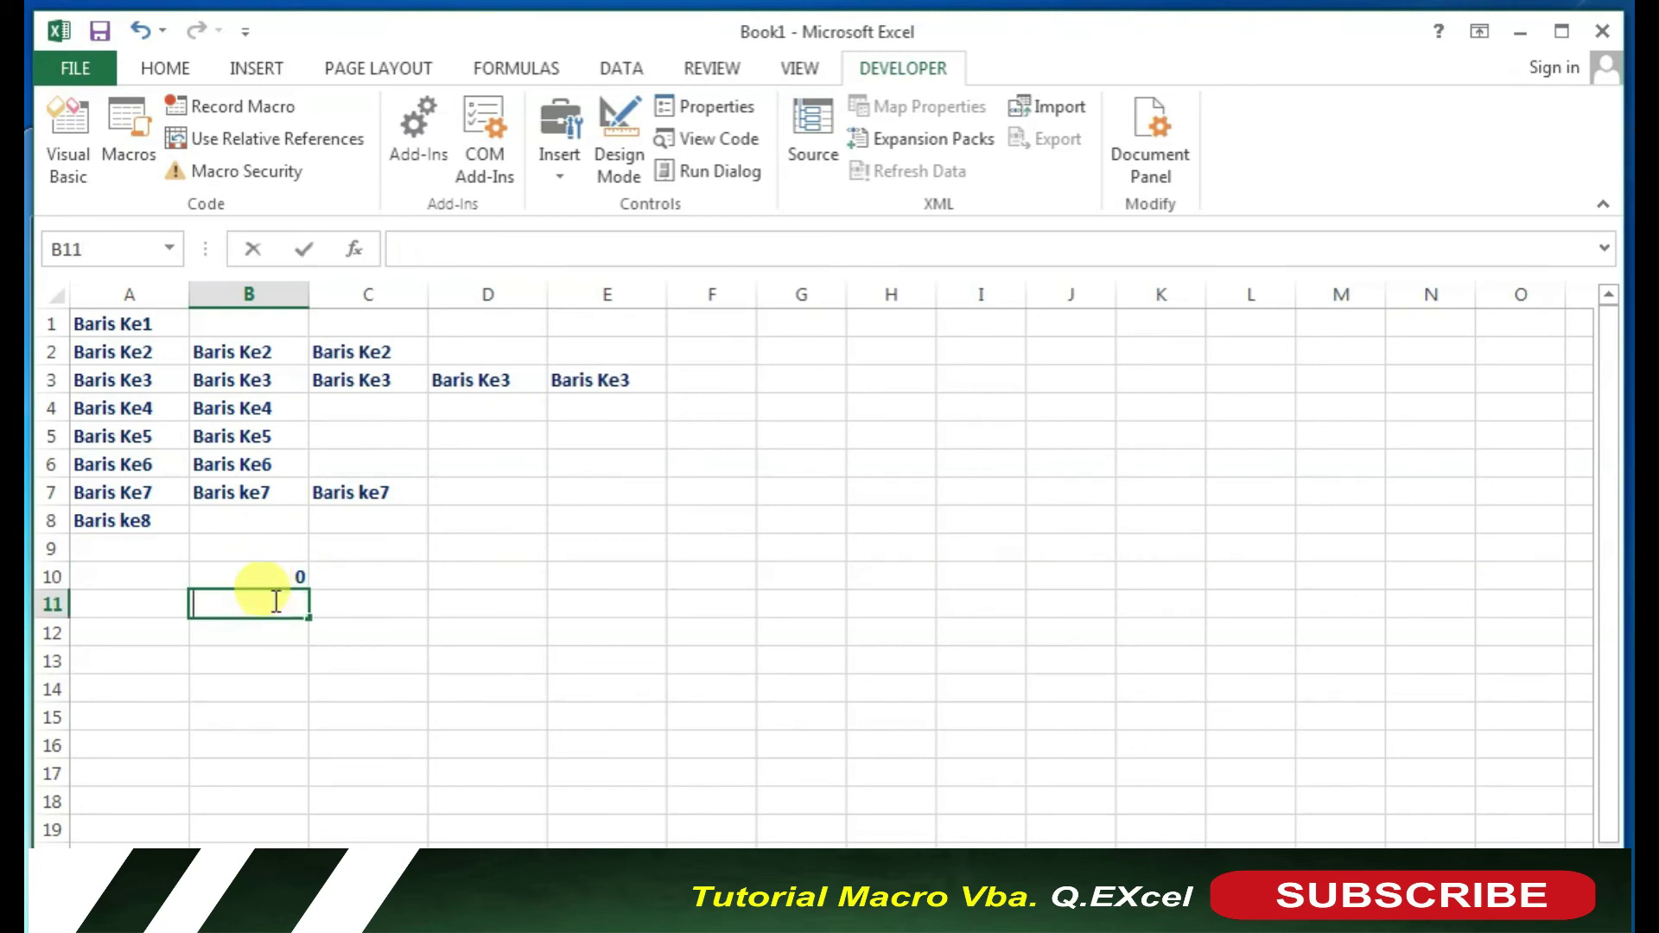
pyautogui.write('1')
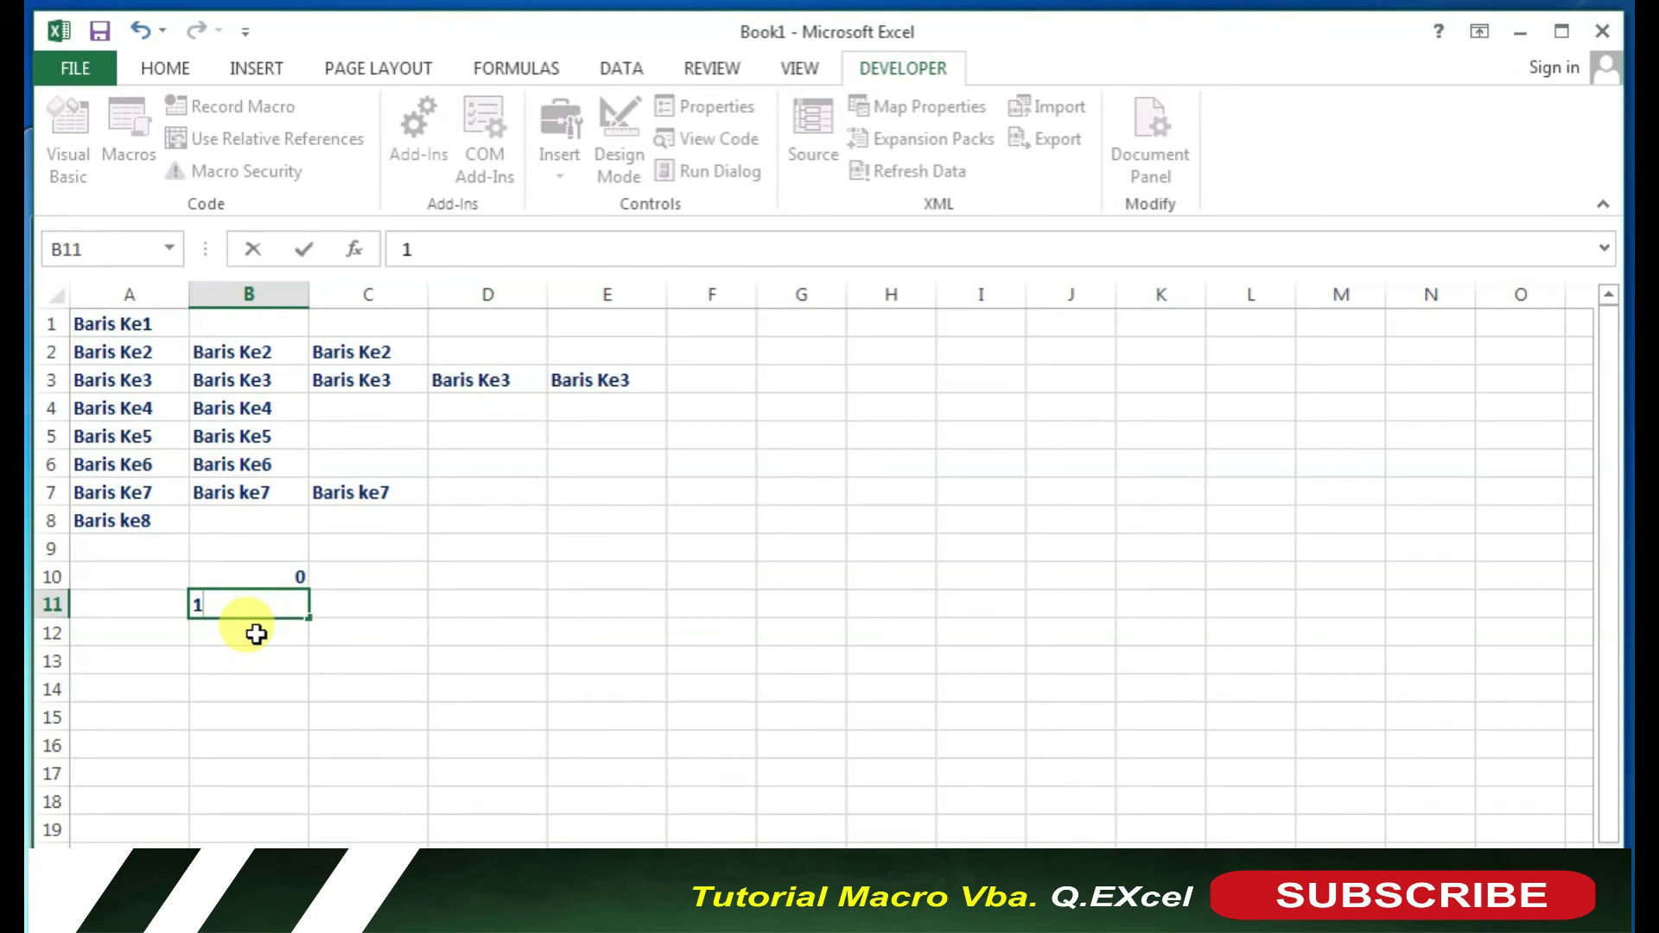
pyautogui.click(256, 635)
pyautogui.write('2')
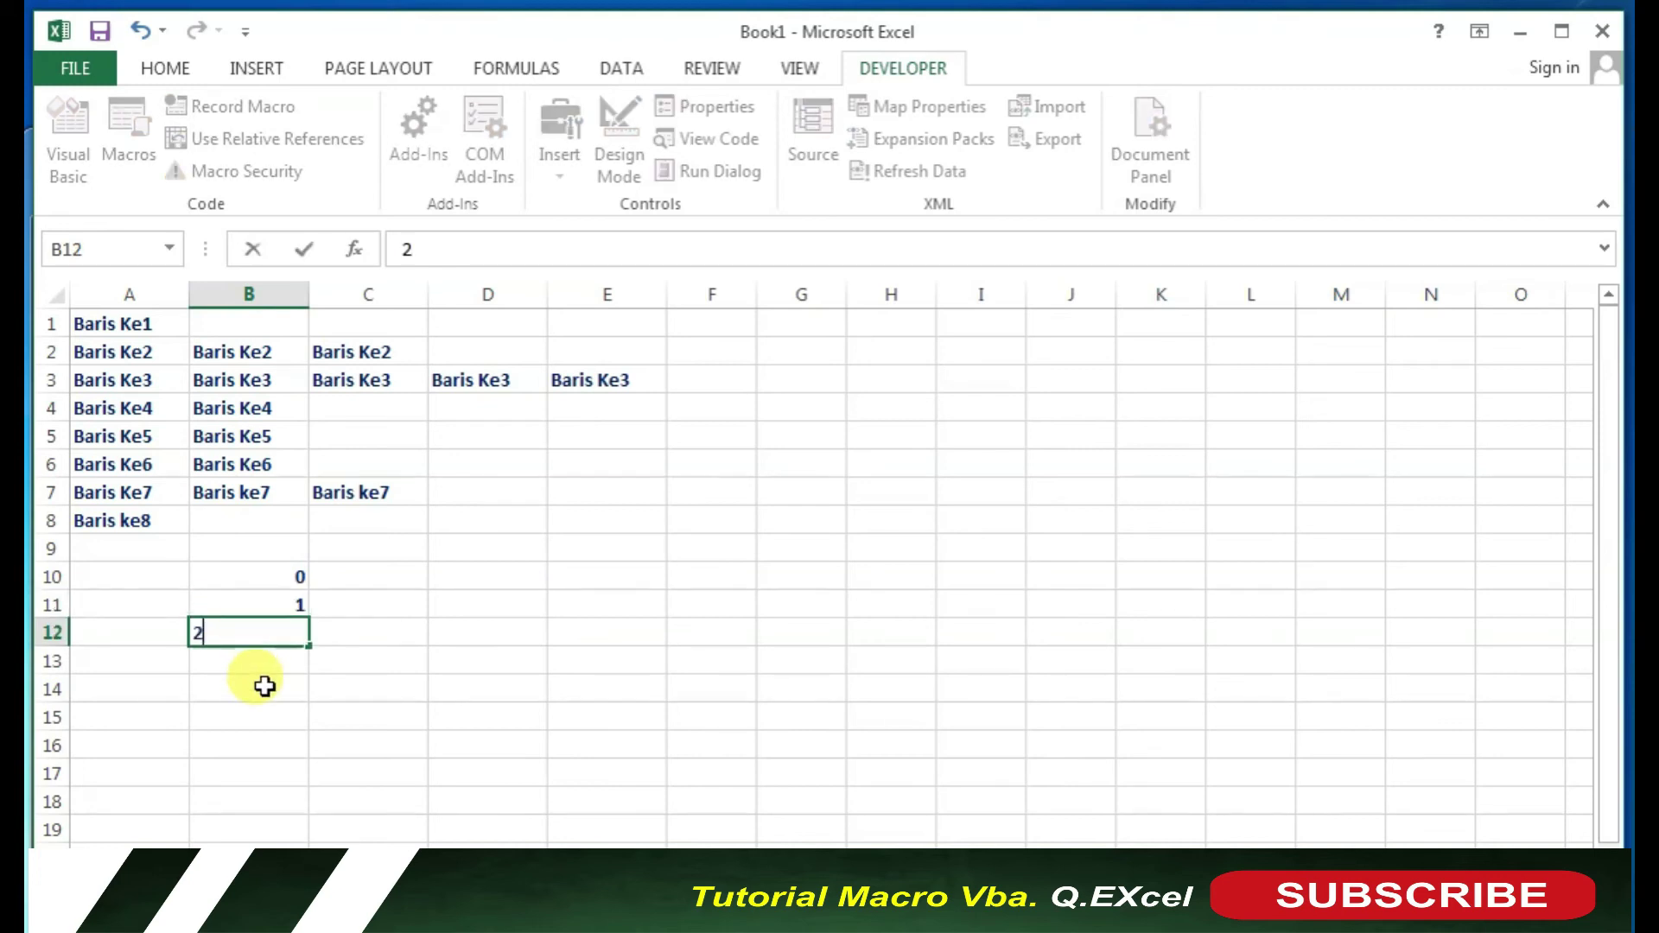
pyautogui.click(261, 672)
pyautogui.write('3')
pyautogui.hotkey('ctrl', 'Return')
pyautogui.press('Return')
pyautogui.press('Up')
pyautogui.press('Up')
pyautogui.press('Up')
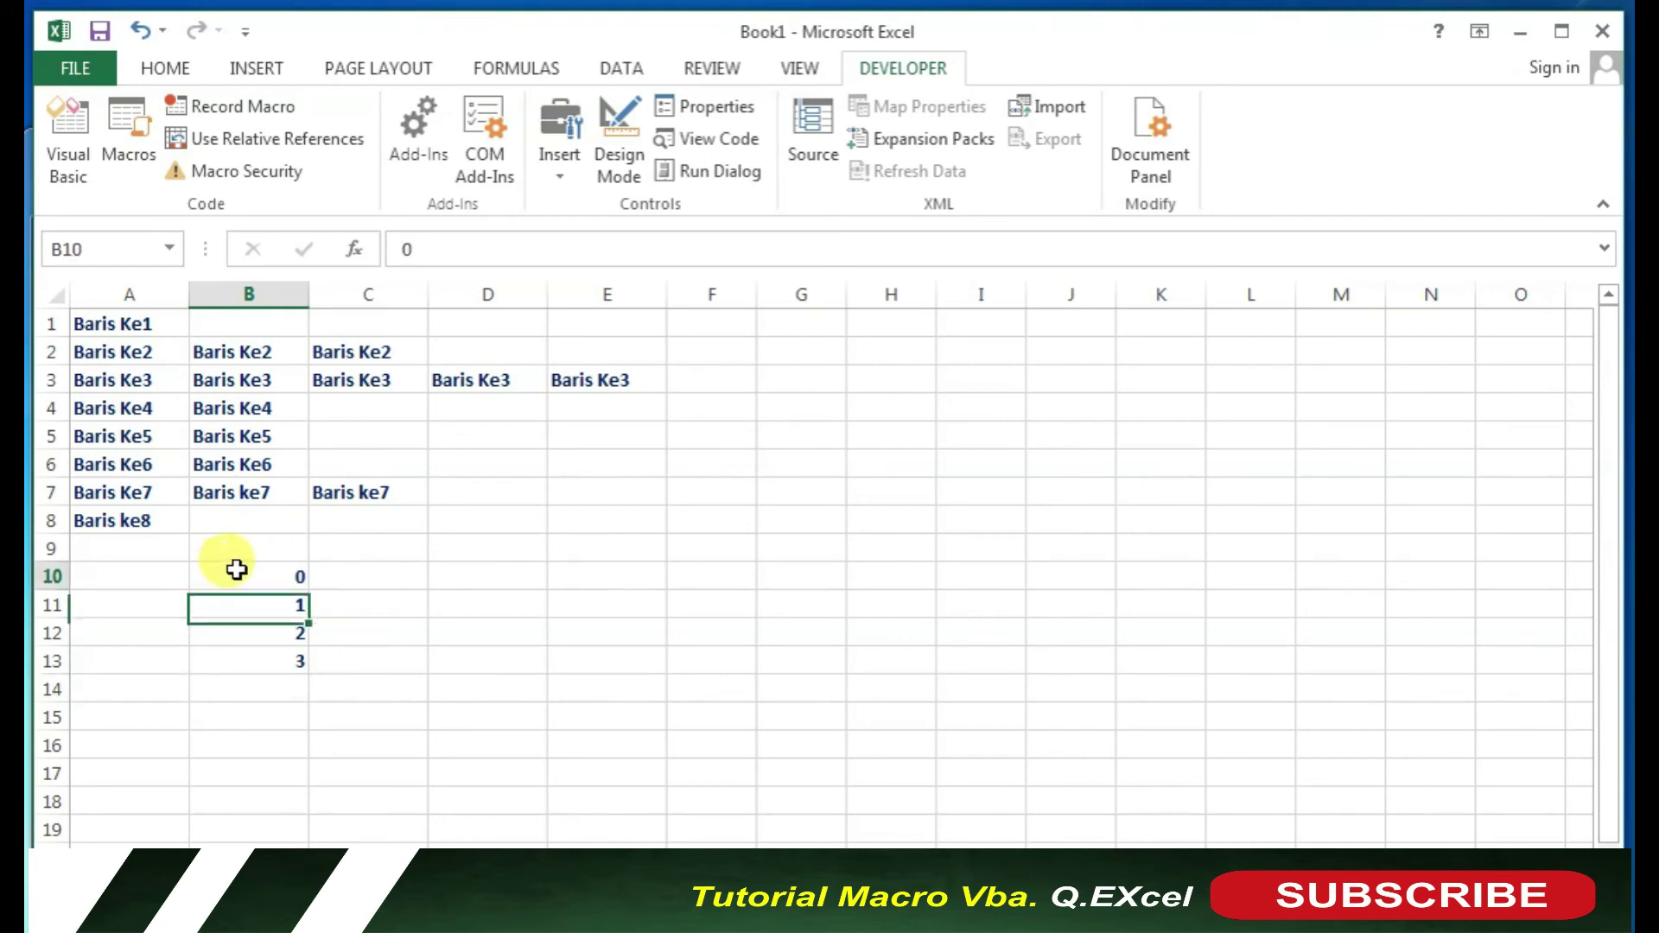
# Enter column index numbers 1, 2, 3 across C10:E10.
pyautogui.click(340, 577)
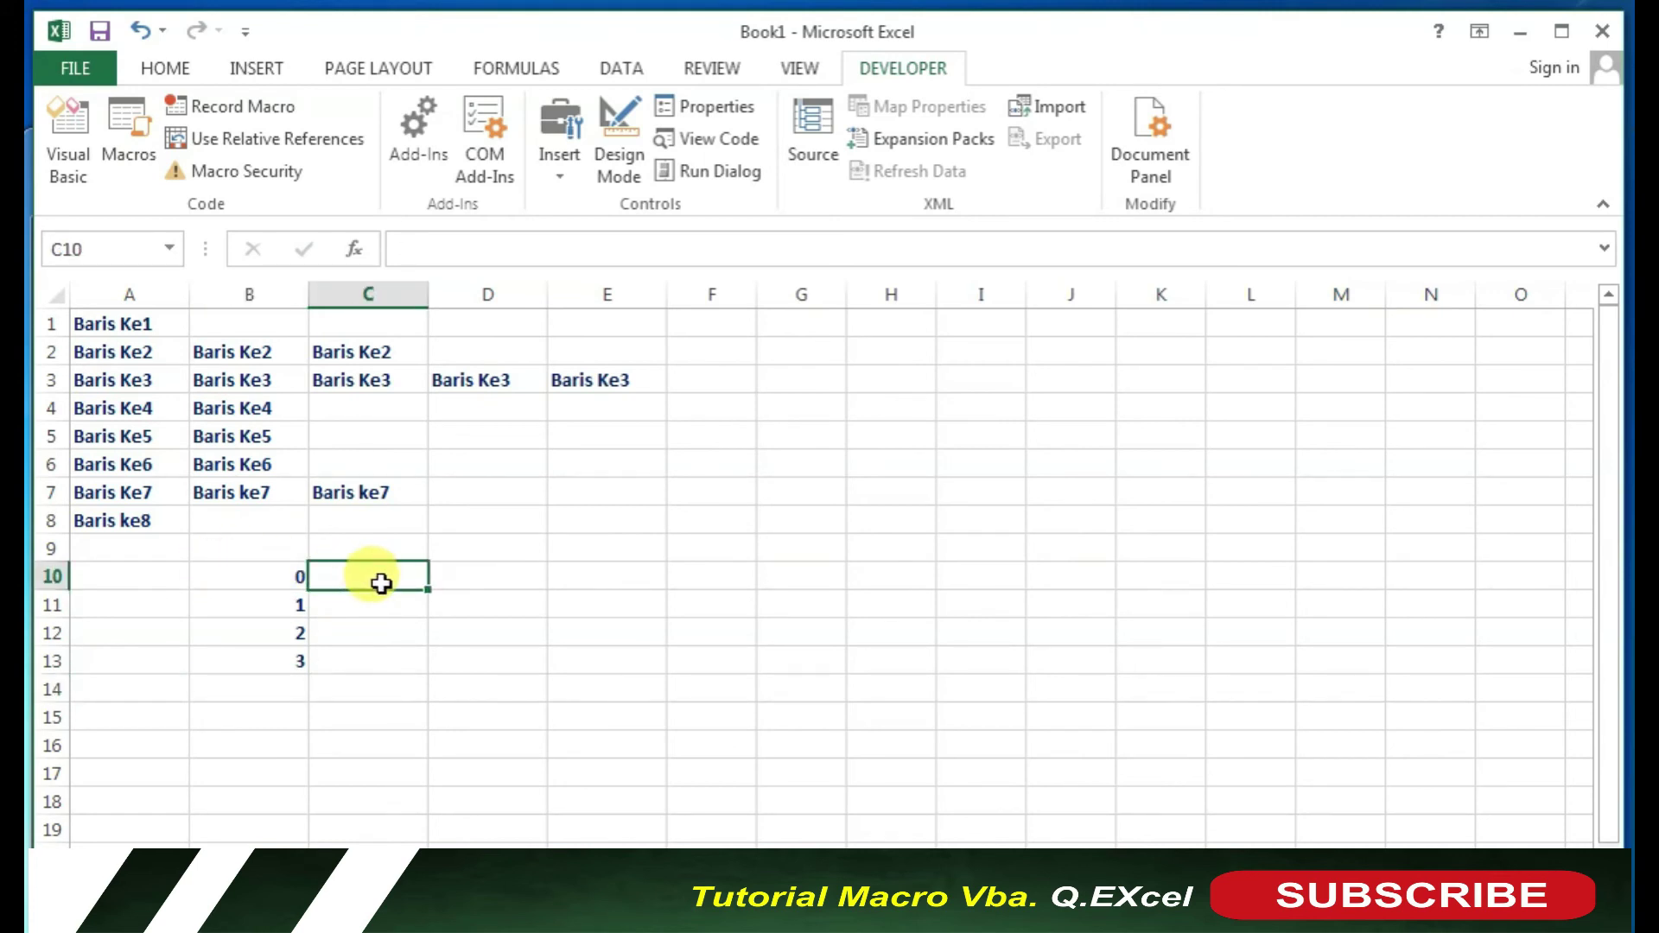
pyautogui.write('1')
pyautogui.click(494, 577)
pyautogui.write('2')
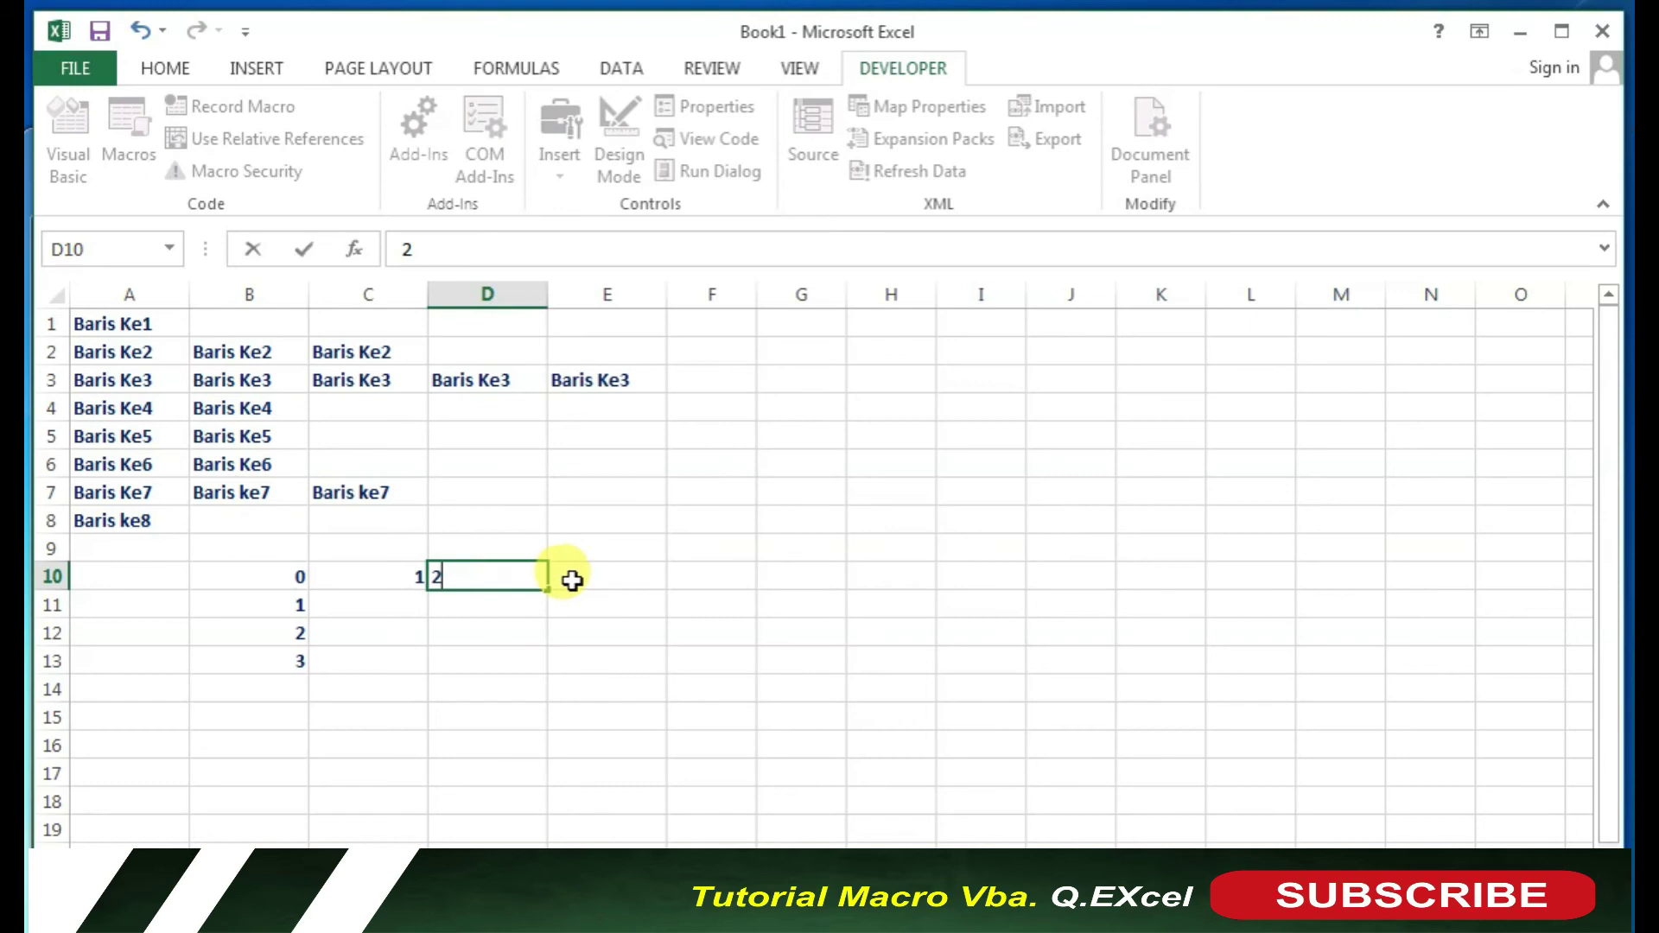
pyautogui.click(611, 577)
pyautogui.write('3')
pyautogui.click(561, 641)
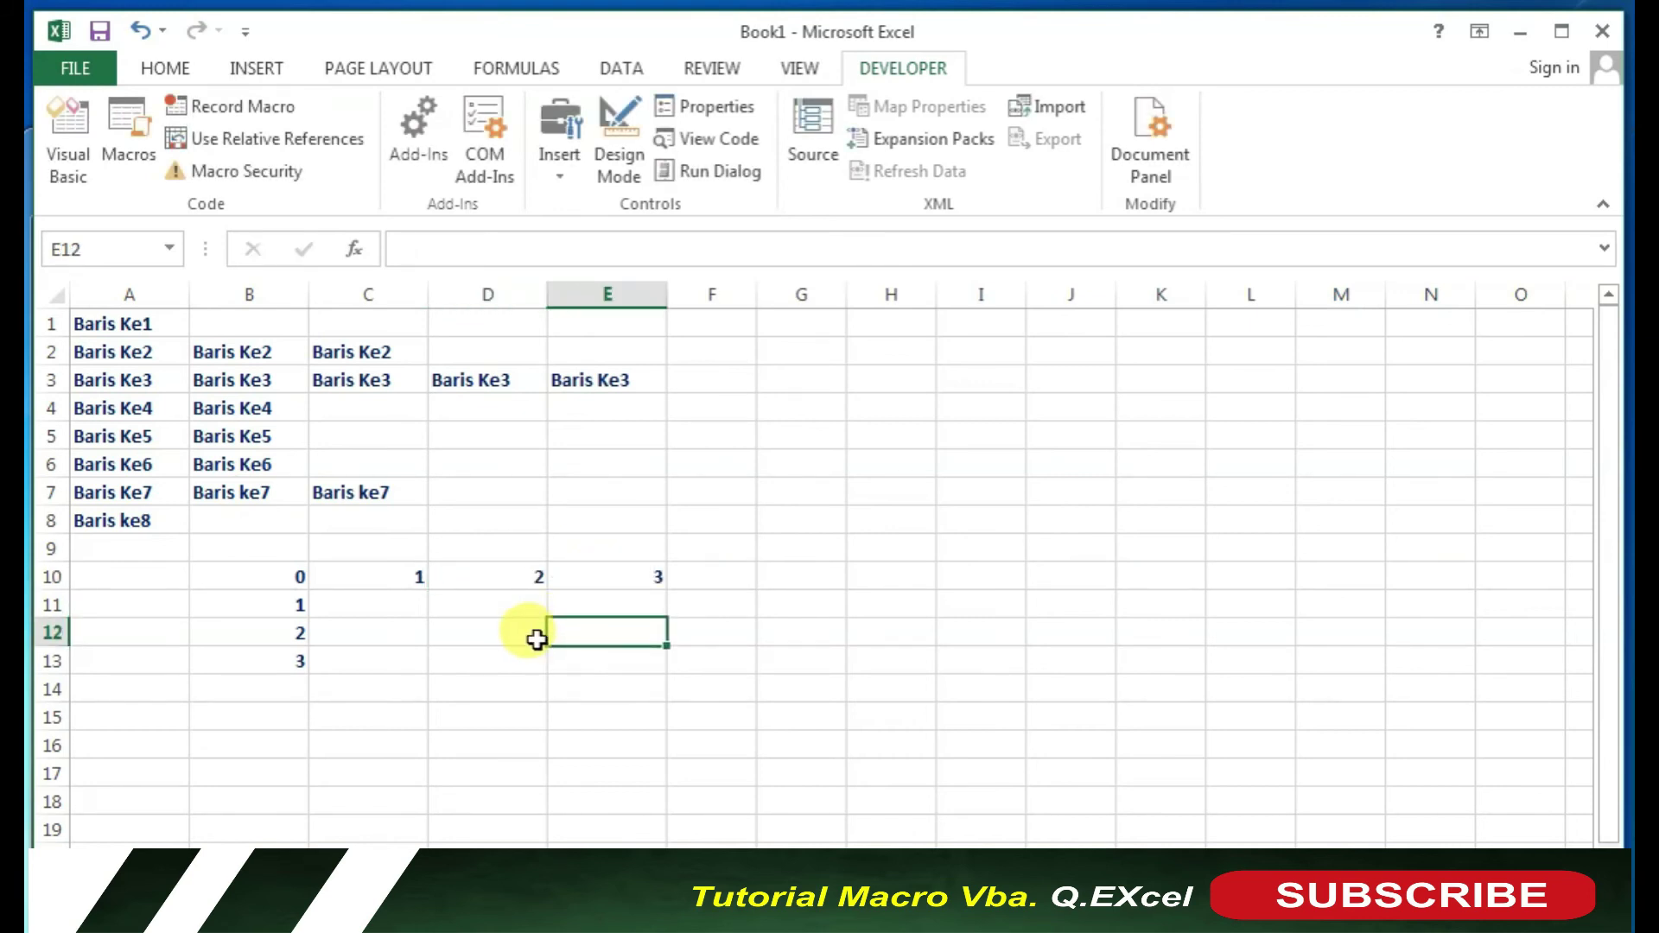
# Step through the row and column index cells to explain how Cells offsets count.
pyautogui.click(273, 575)
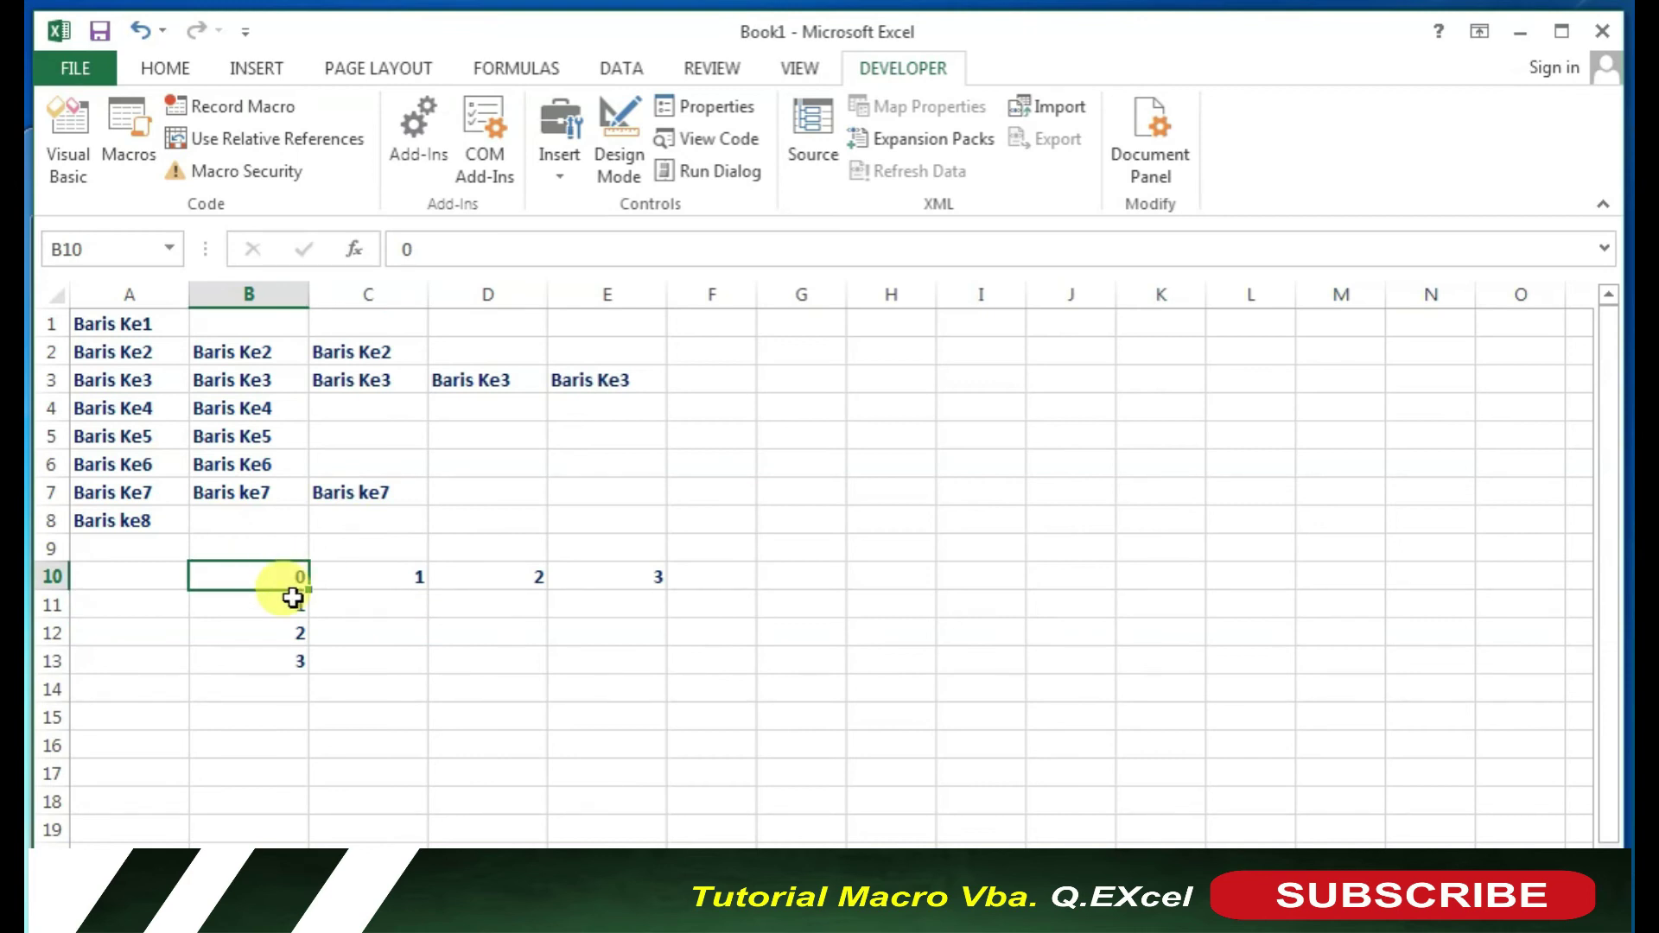
pyautogui.click(288, 601)
pyautogui.click(285, 635)
pyautogui.click(290, 663)
pyautogui.click(288, 604)
pyautogui.click(289, 574)
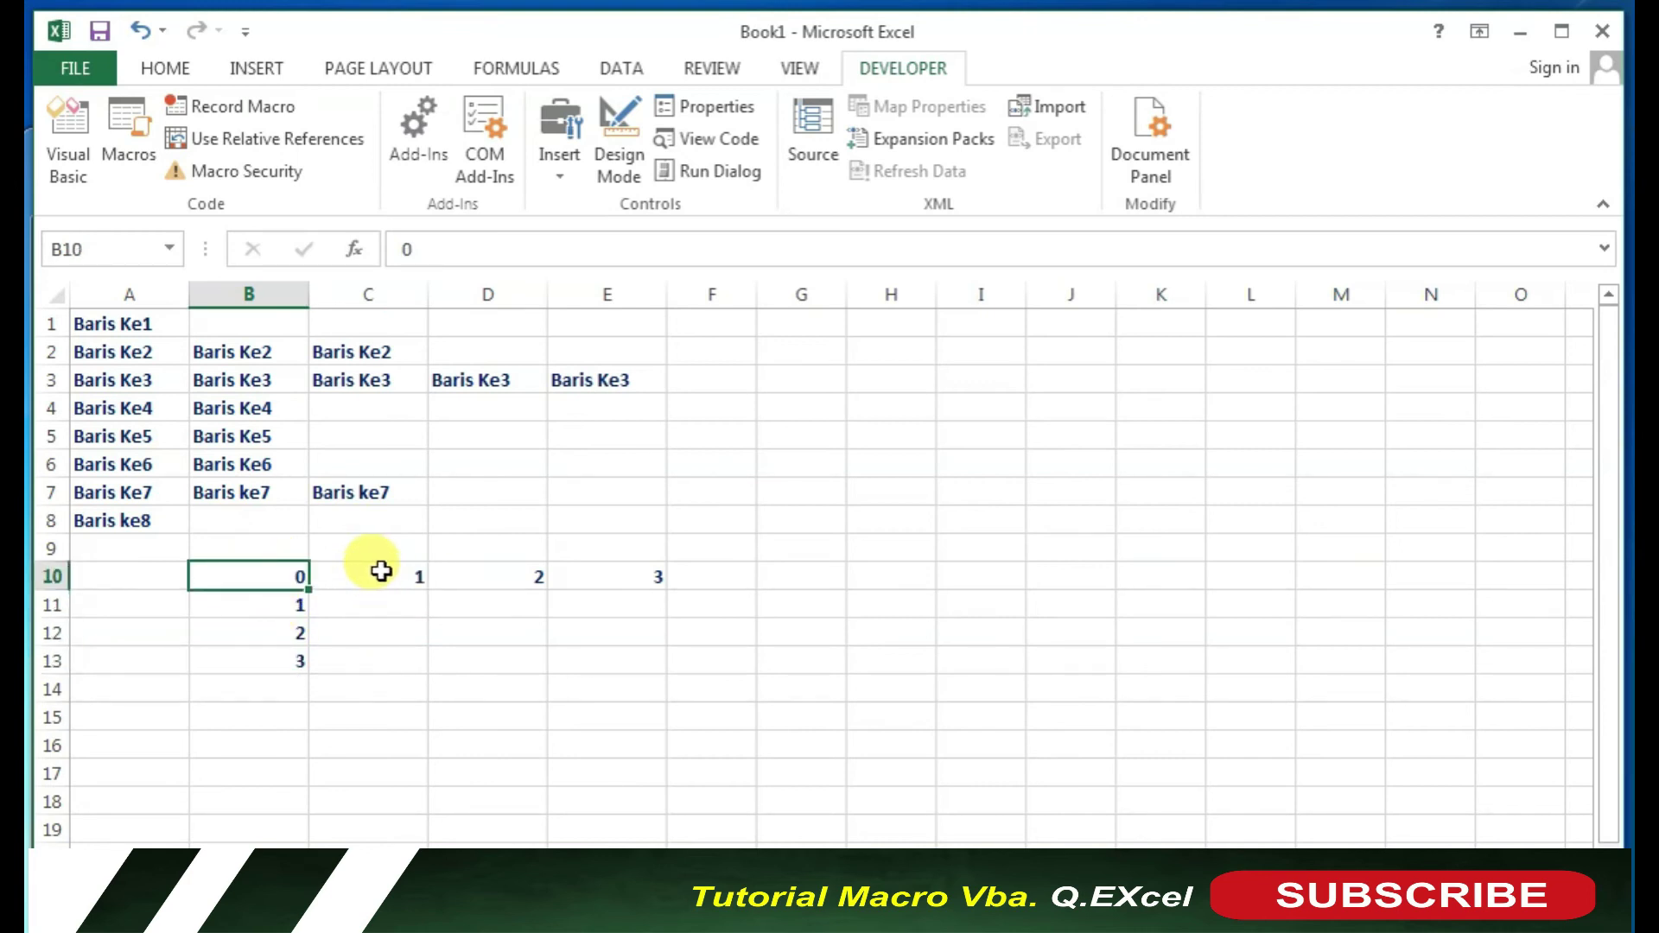
pyautogui.click(380, 570)
pyautogui.click(466, 574)
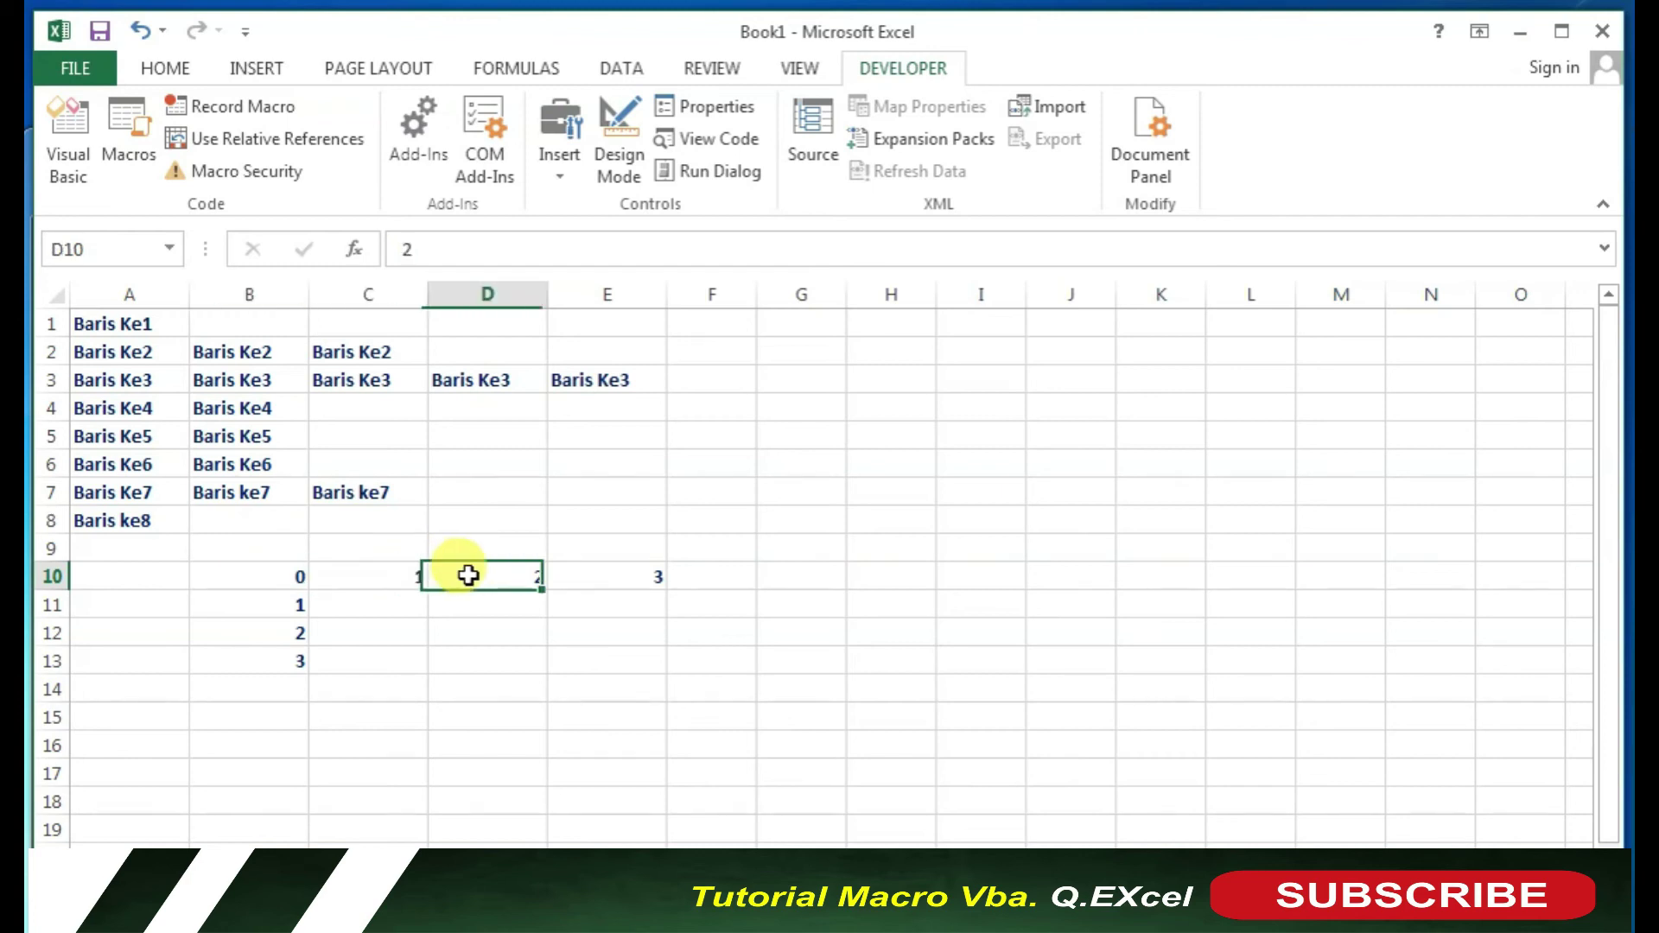
pyautogui.click(594, 573)
# Clear the example index numbers from B10:F14.
pyautogui.moveTo(294, 574); pyautogui.dragTo(674, 690)
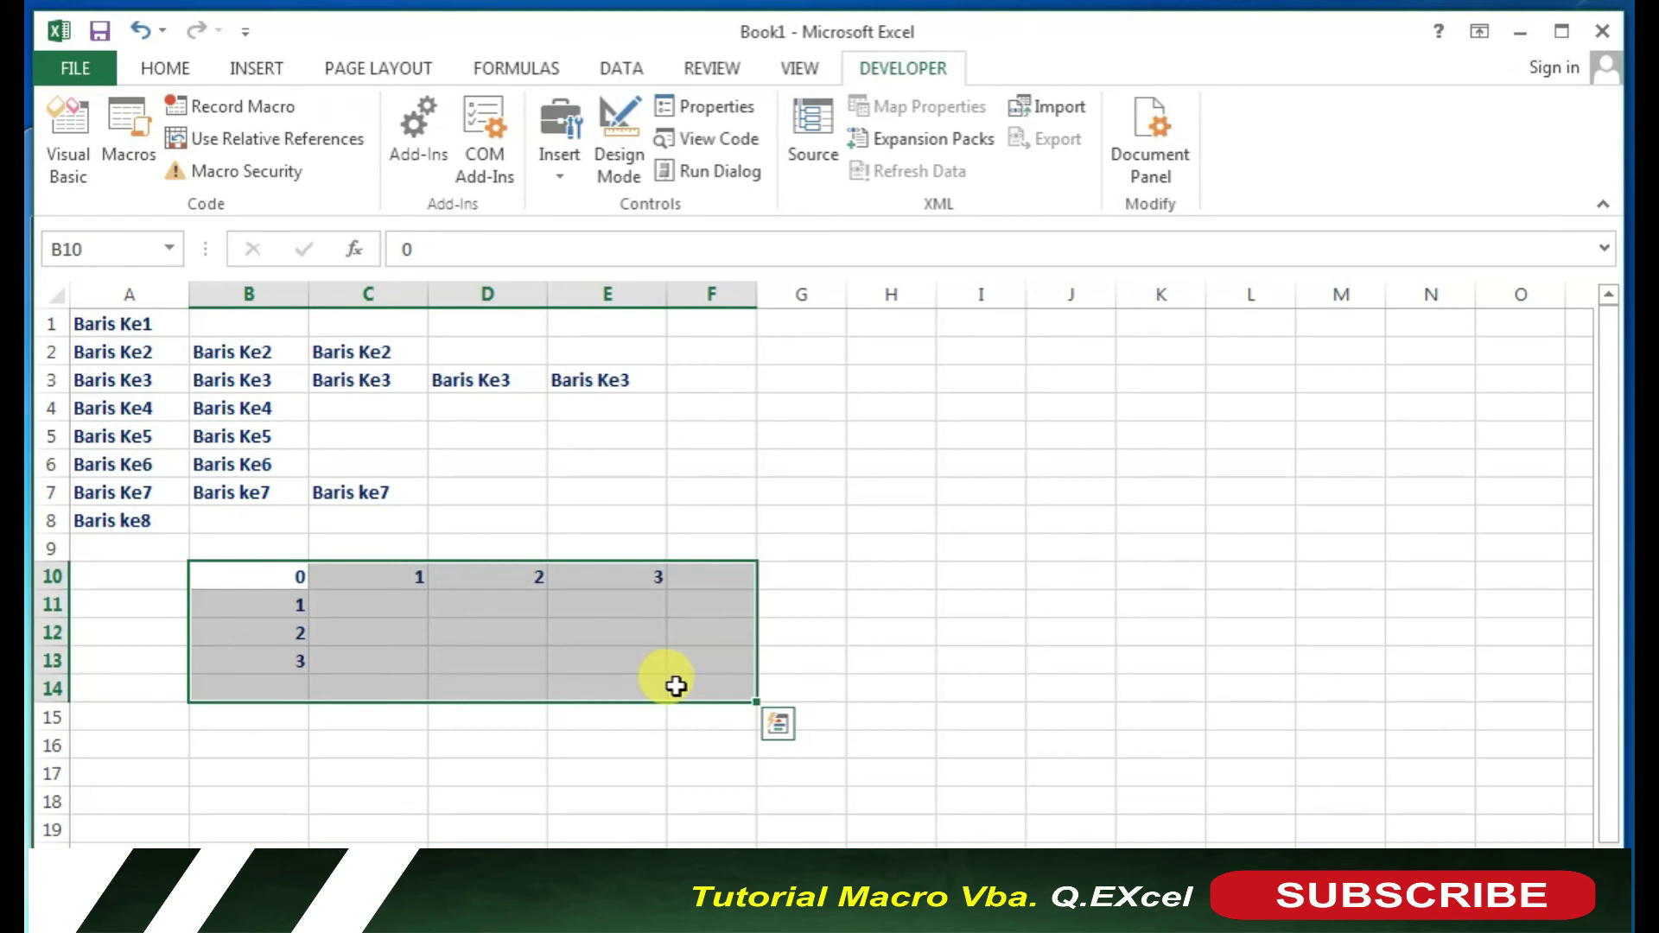
pyautogui.press('Delete')
pyautogui.click(267, 611)
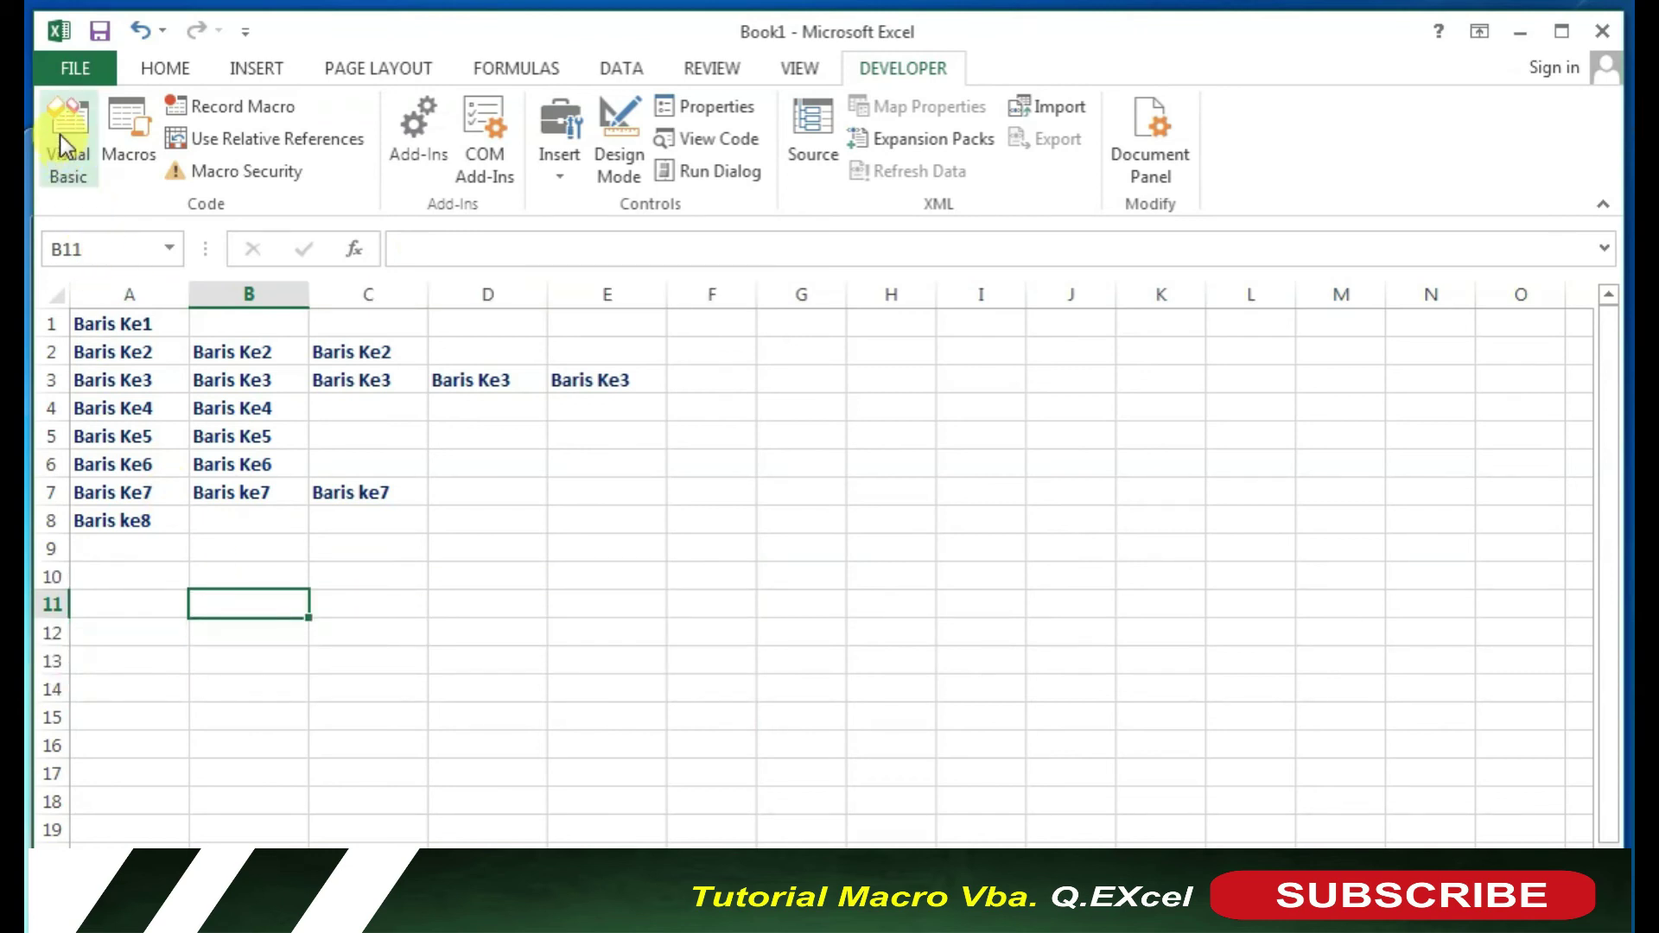
# Add Range("B1").Offset(7, 0).Value = "Baris ke8" after the Baris ke8 line and run Ref_cell.
pyautogui.click(66, 142)
pyautogui.click(1210, 493)
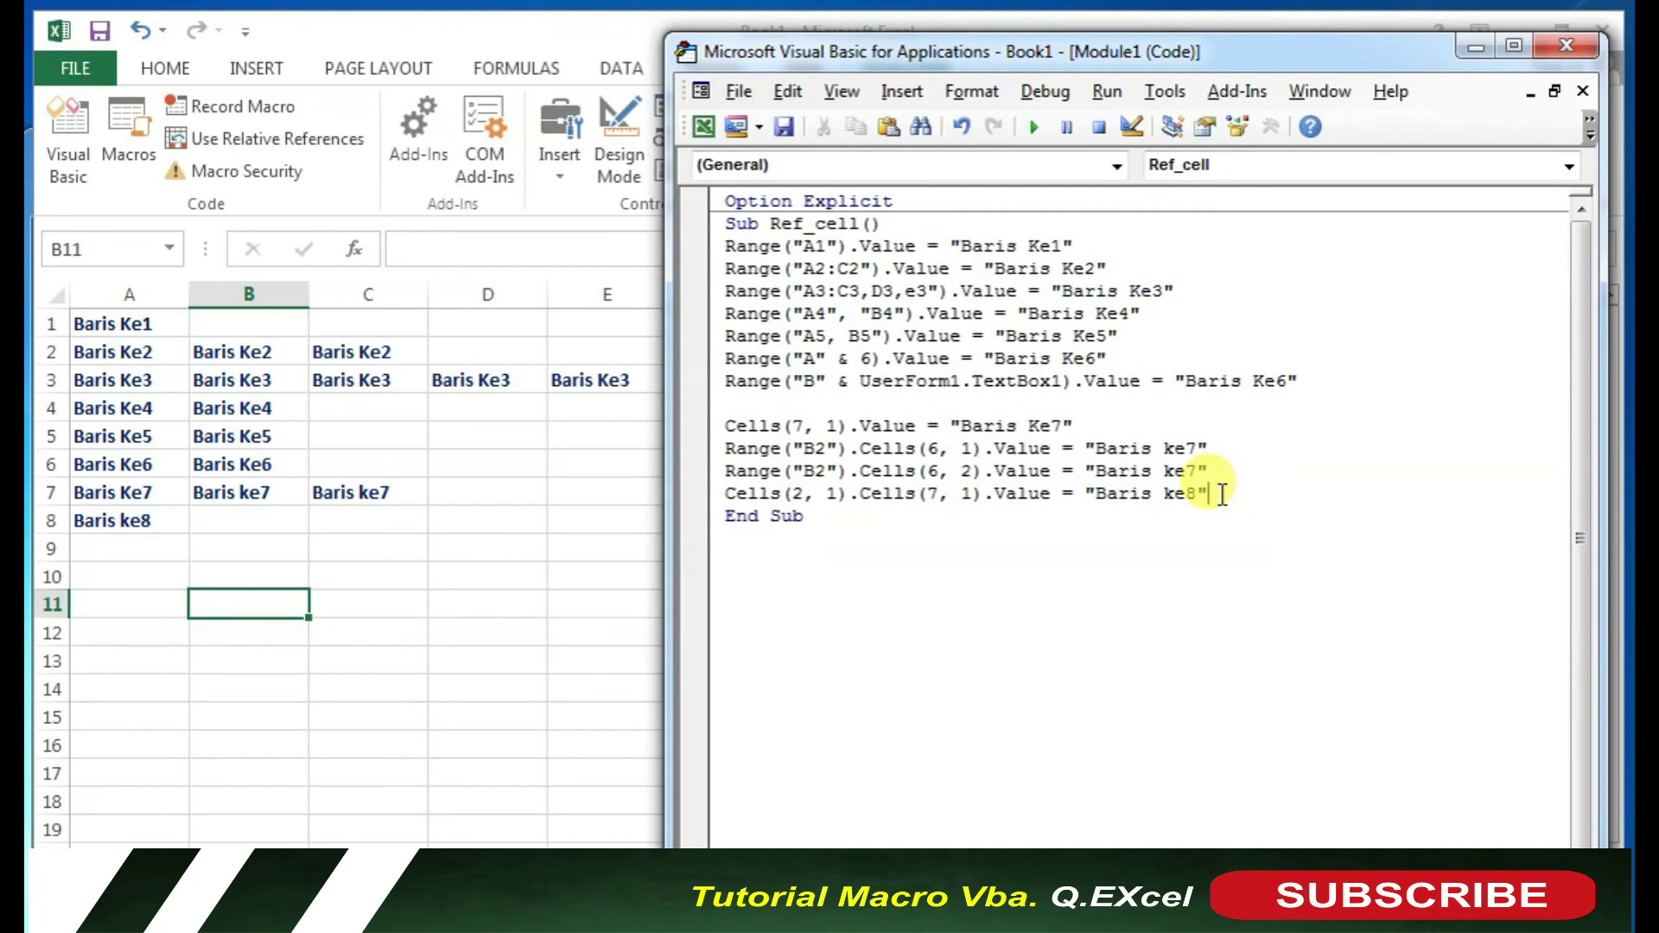
pyautogui.press('Return')
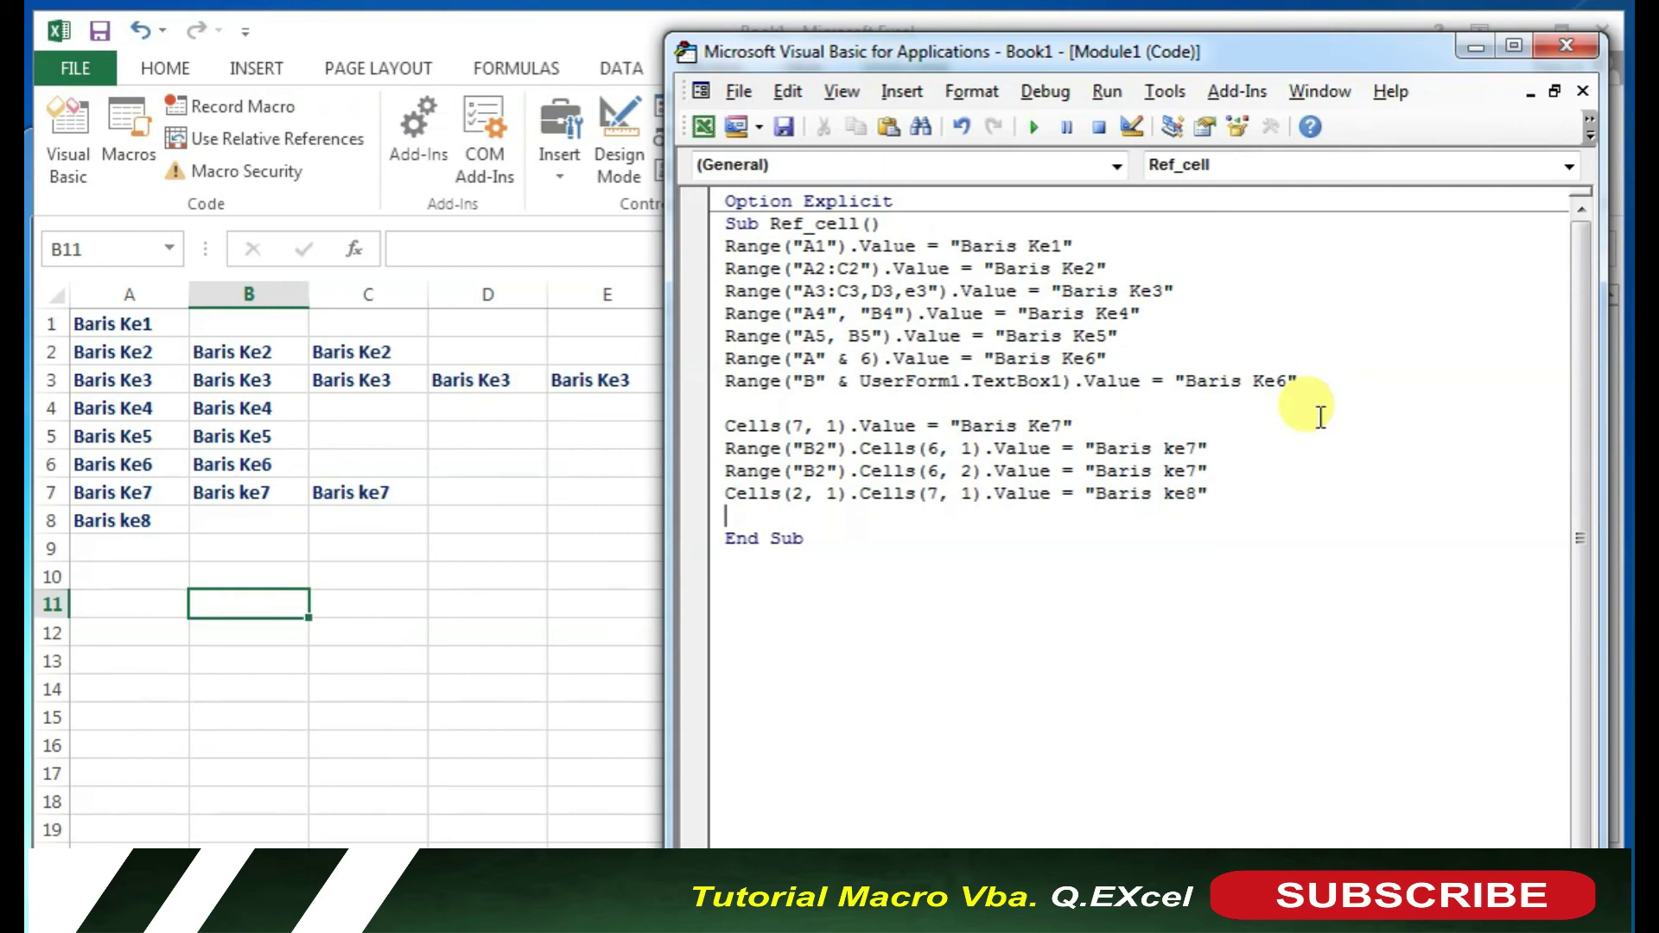
pyautogui.write('range')
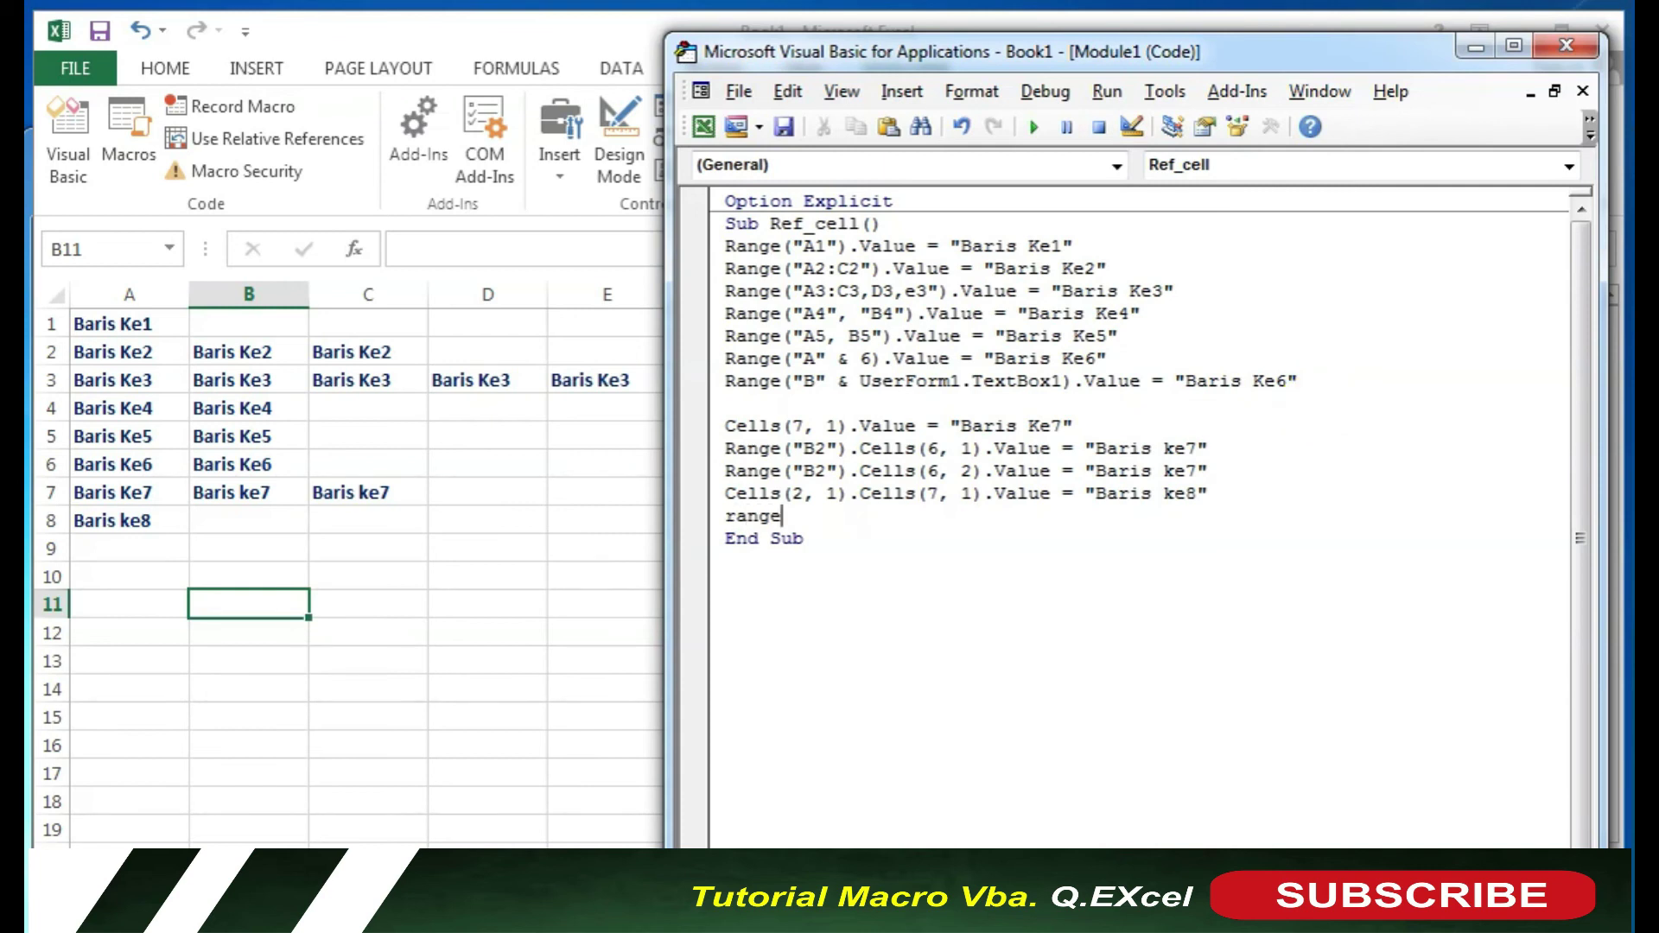
pyautogui.write('(')
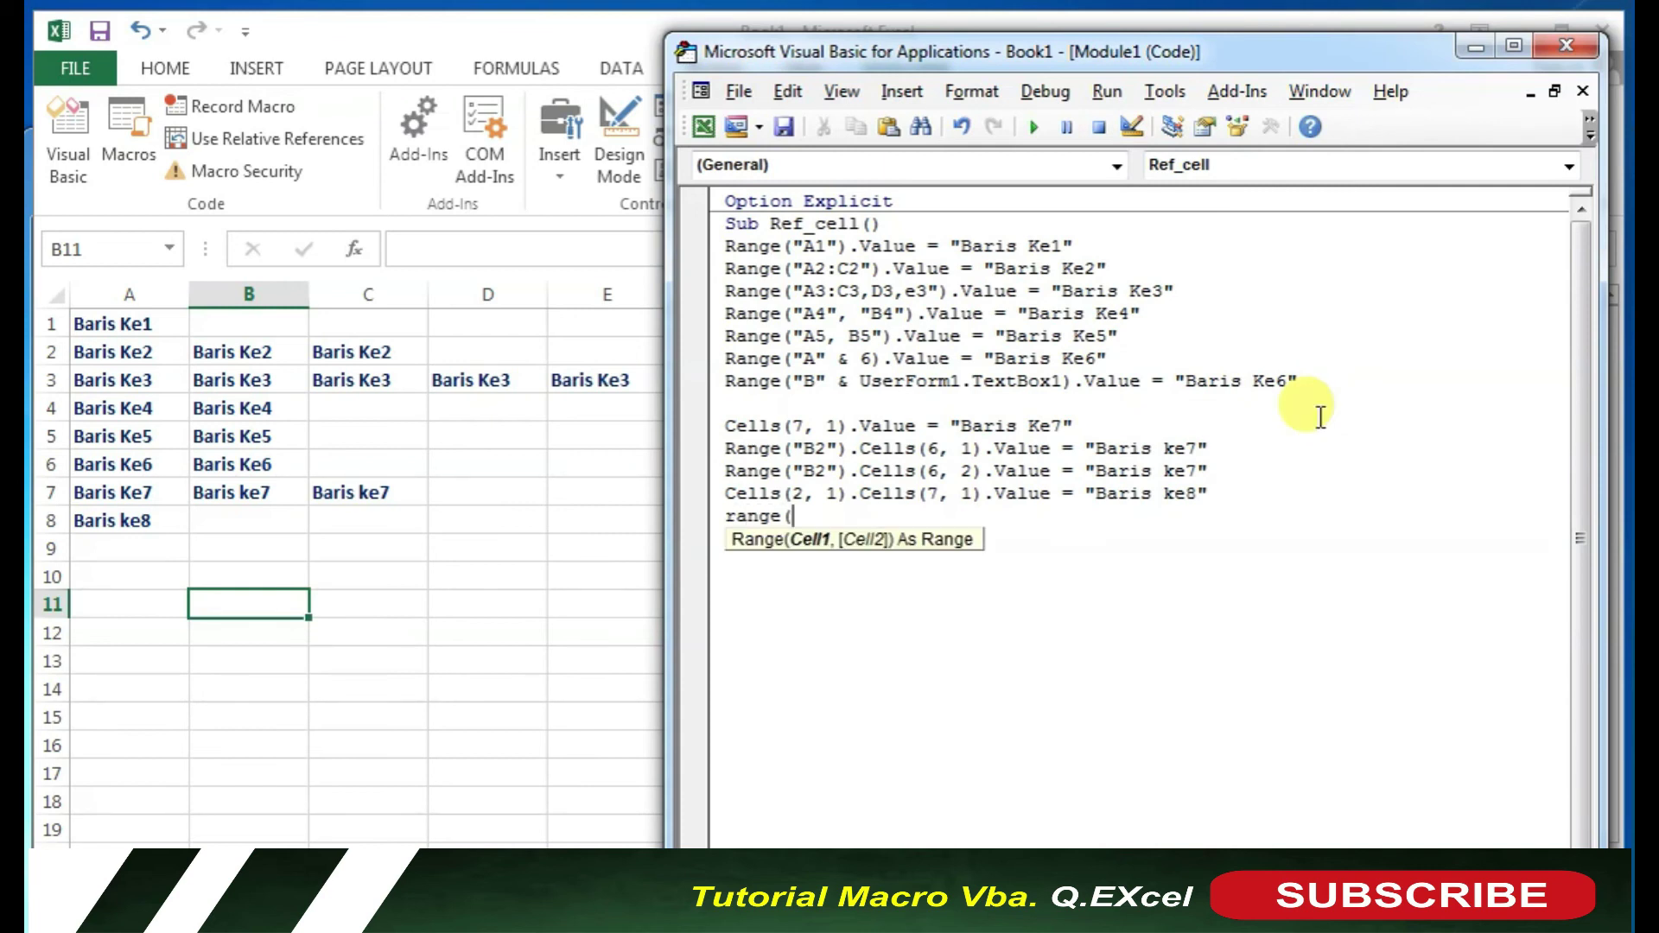
pyautogui.write('"B1')
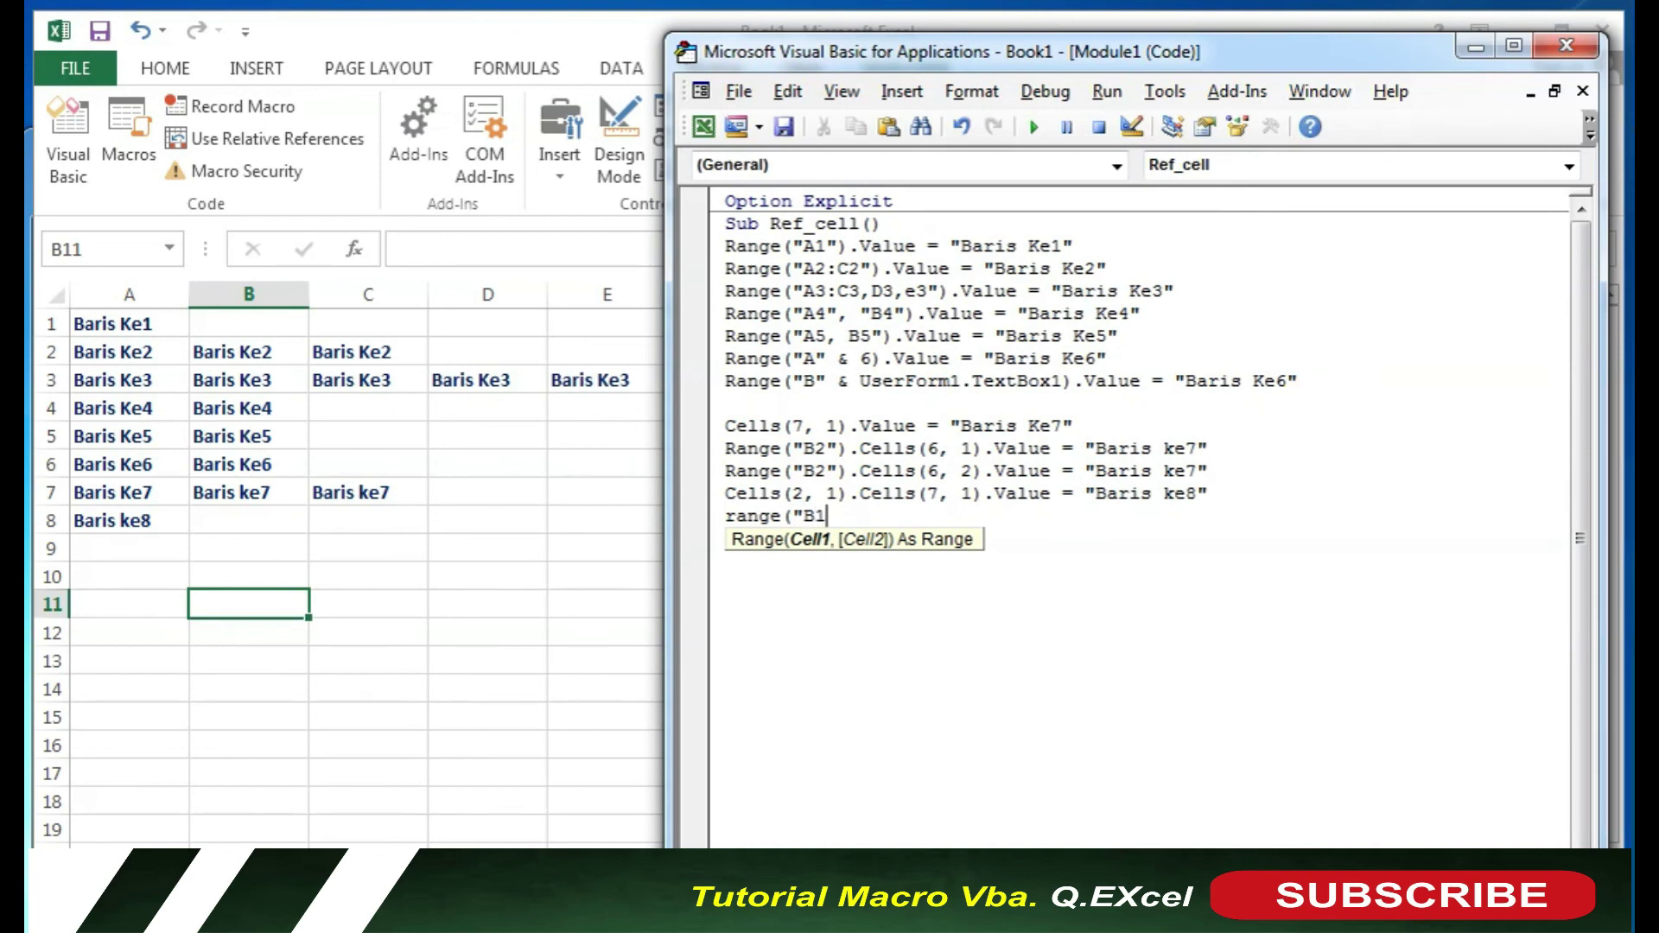
pyautogui.write('")')
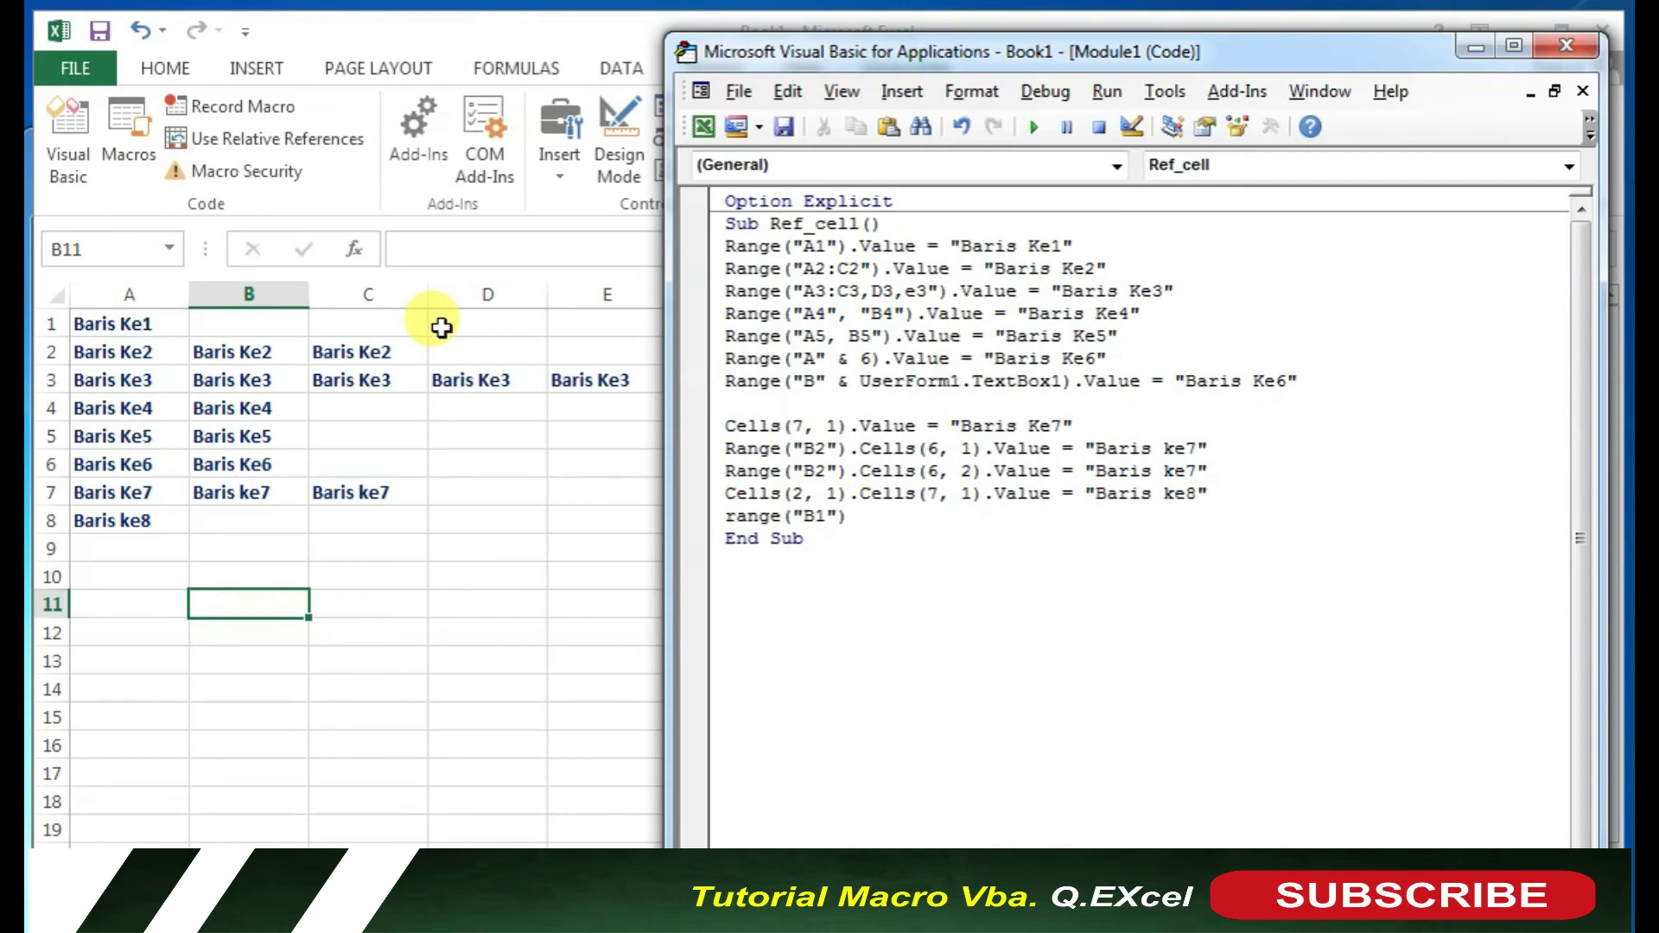
pyautogui.write('.offset(')
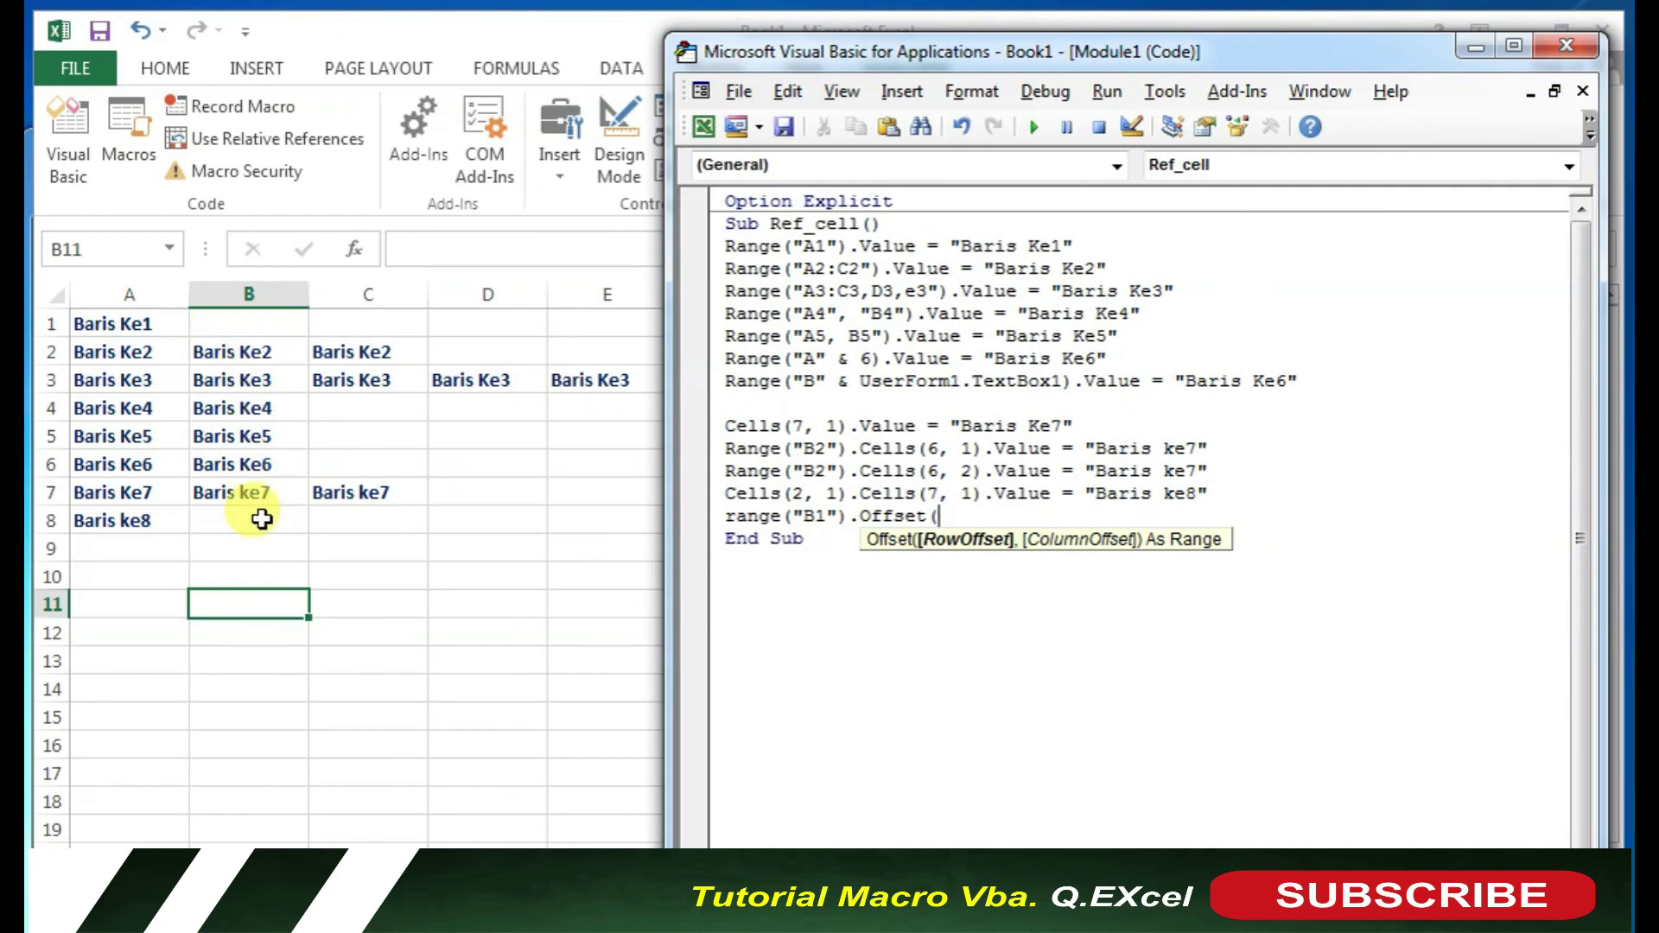
pyautogui.write('7')
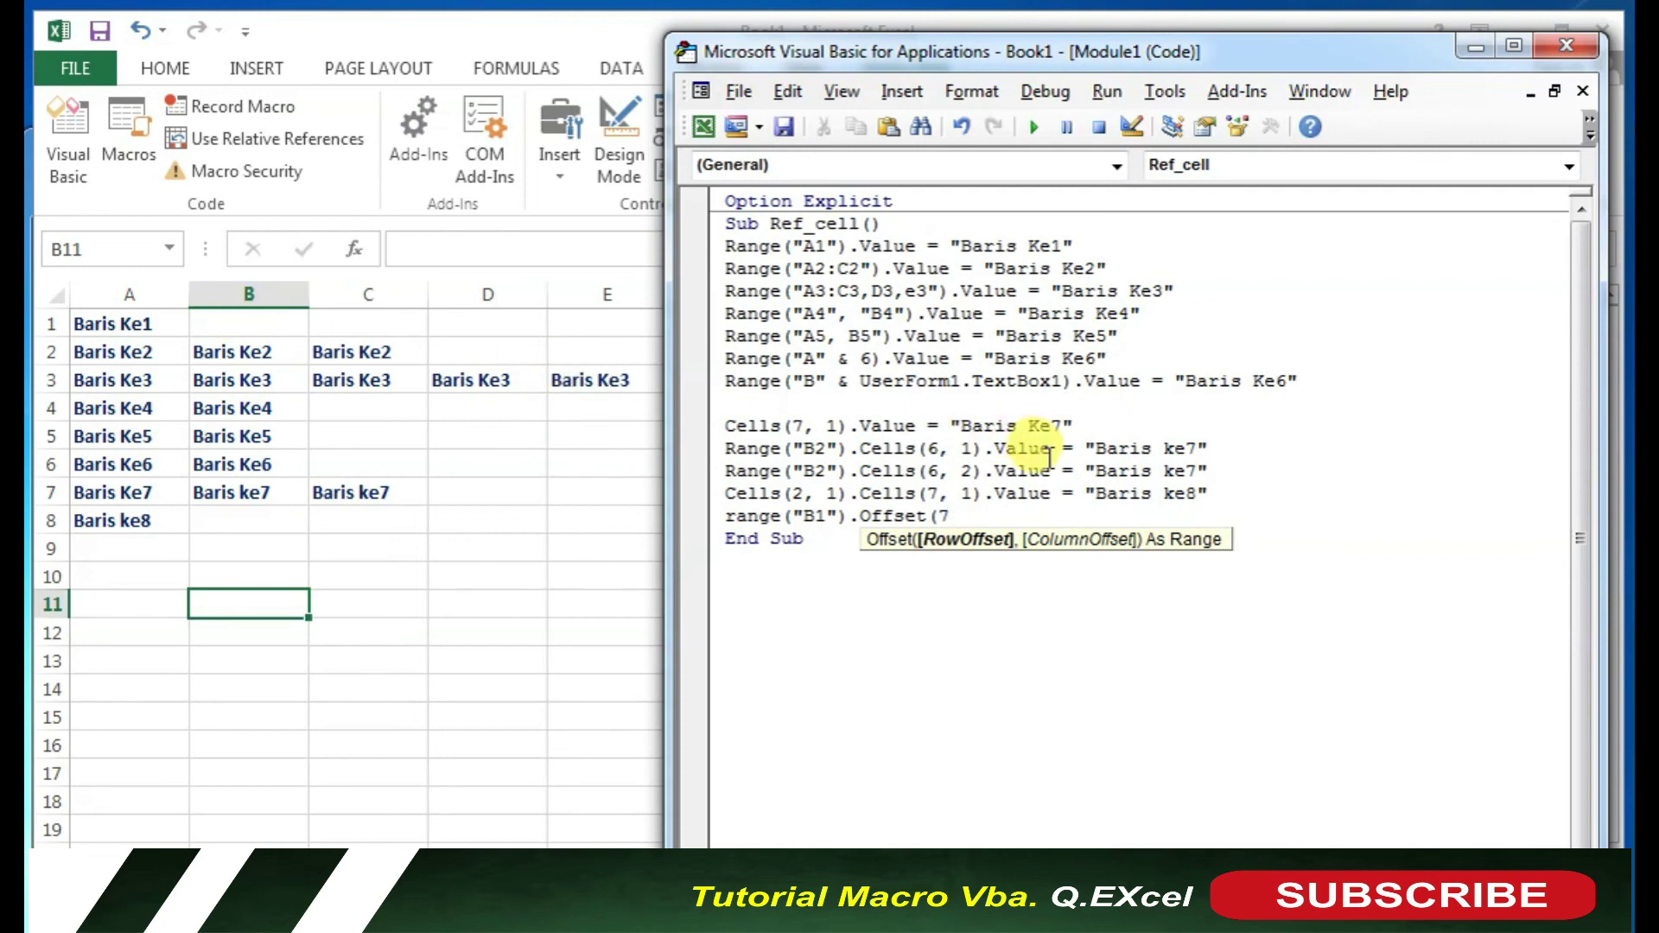
pyautogui.write(',0')
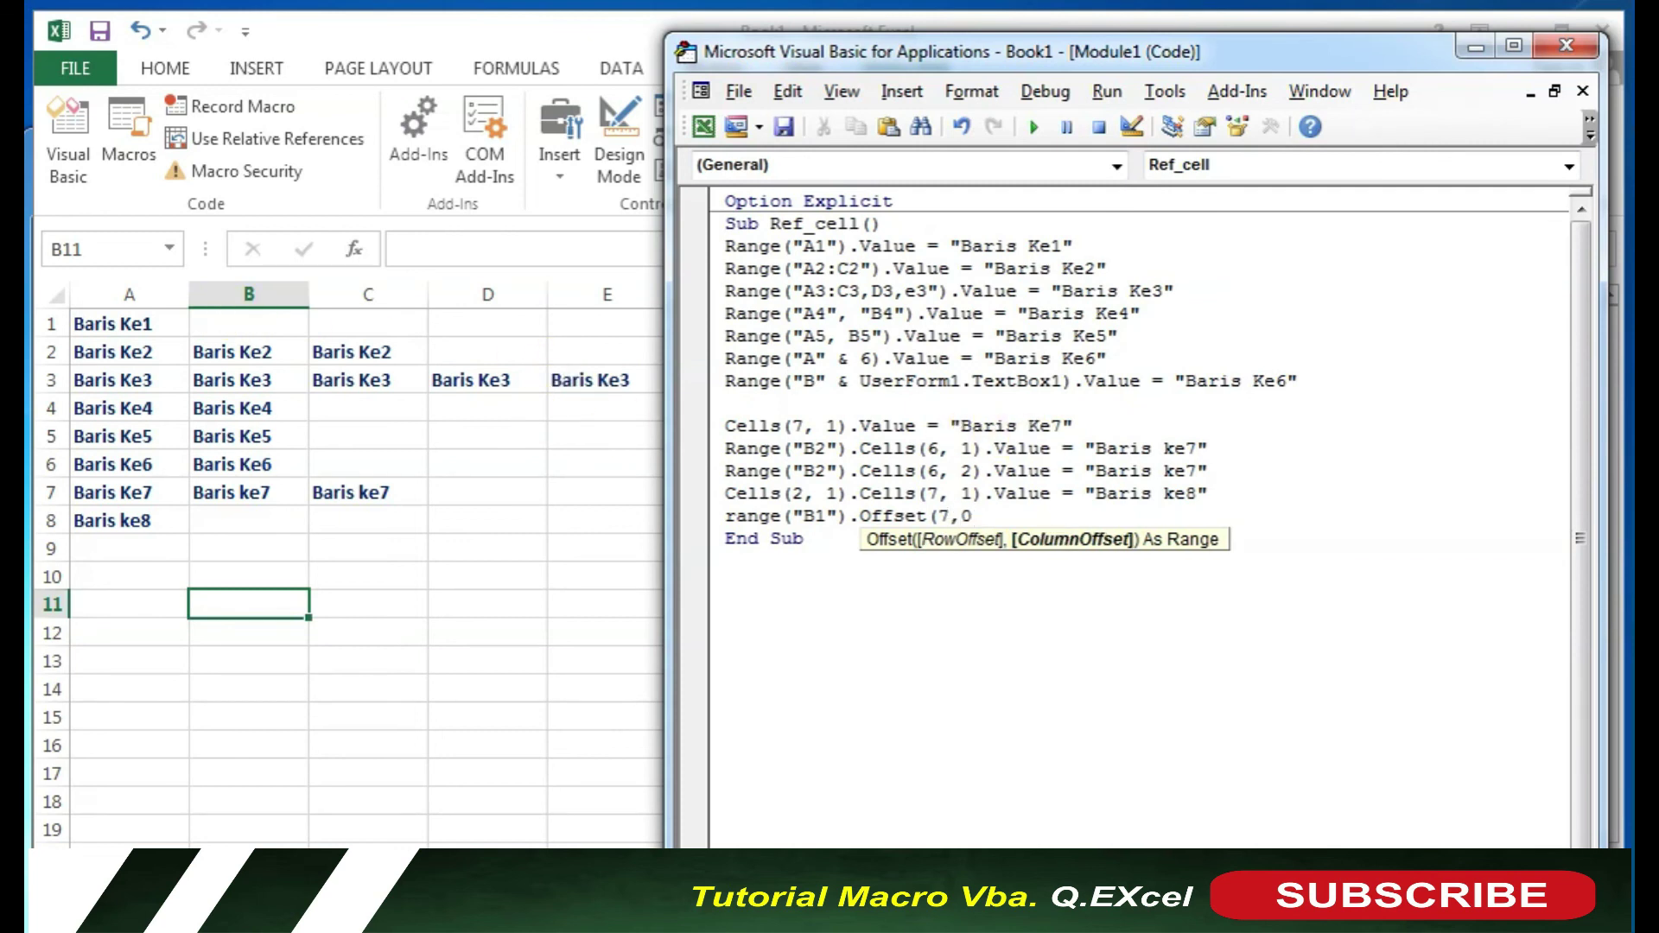
pyautogui.write(').value')
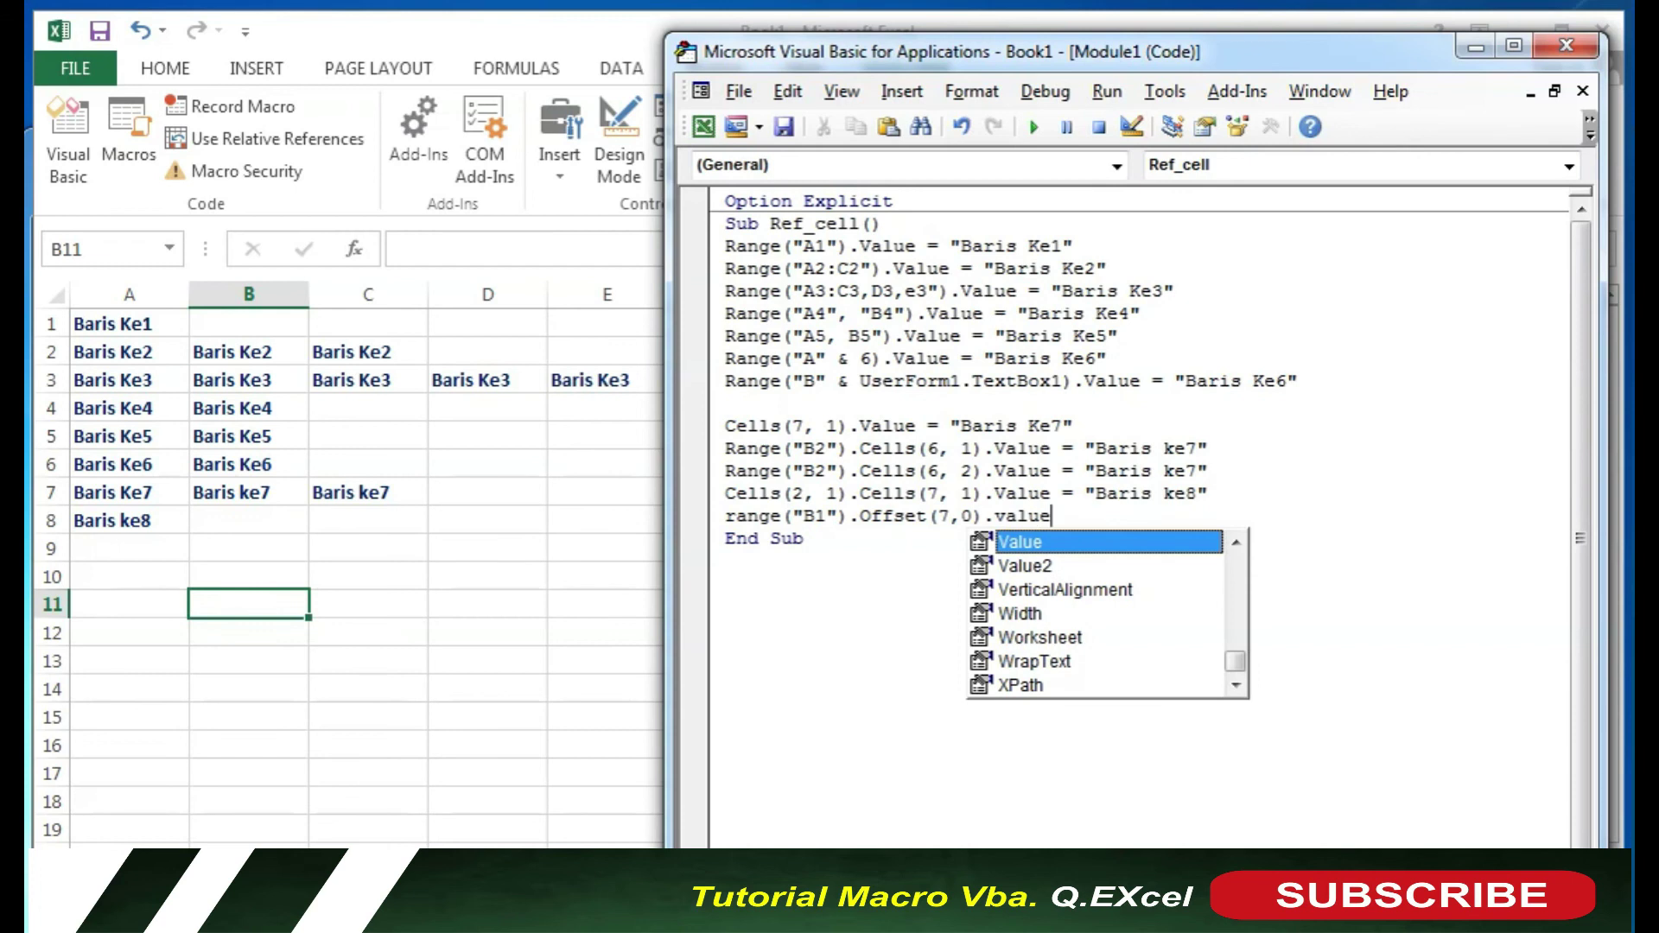
pyautogui.write('="Baris')
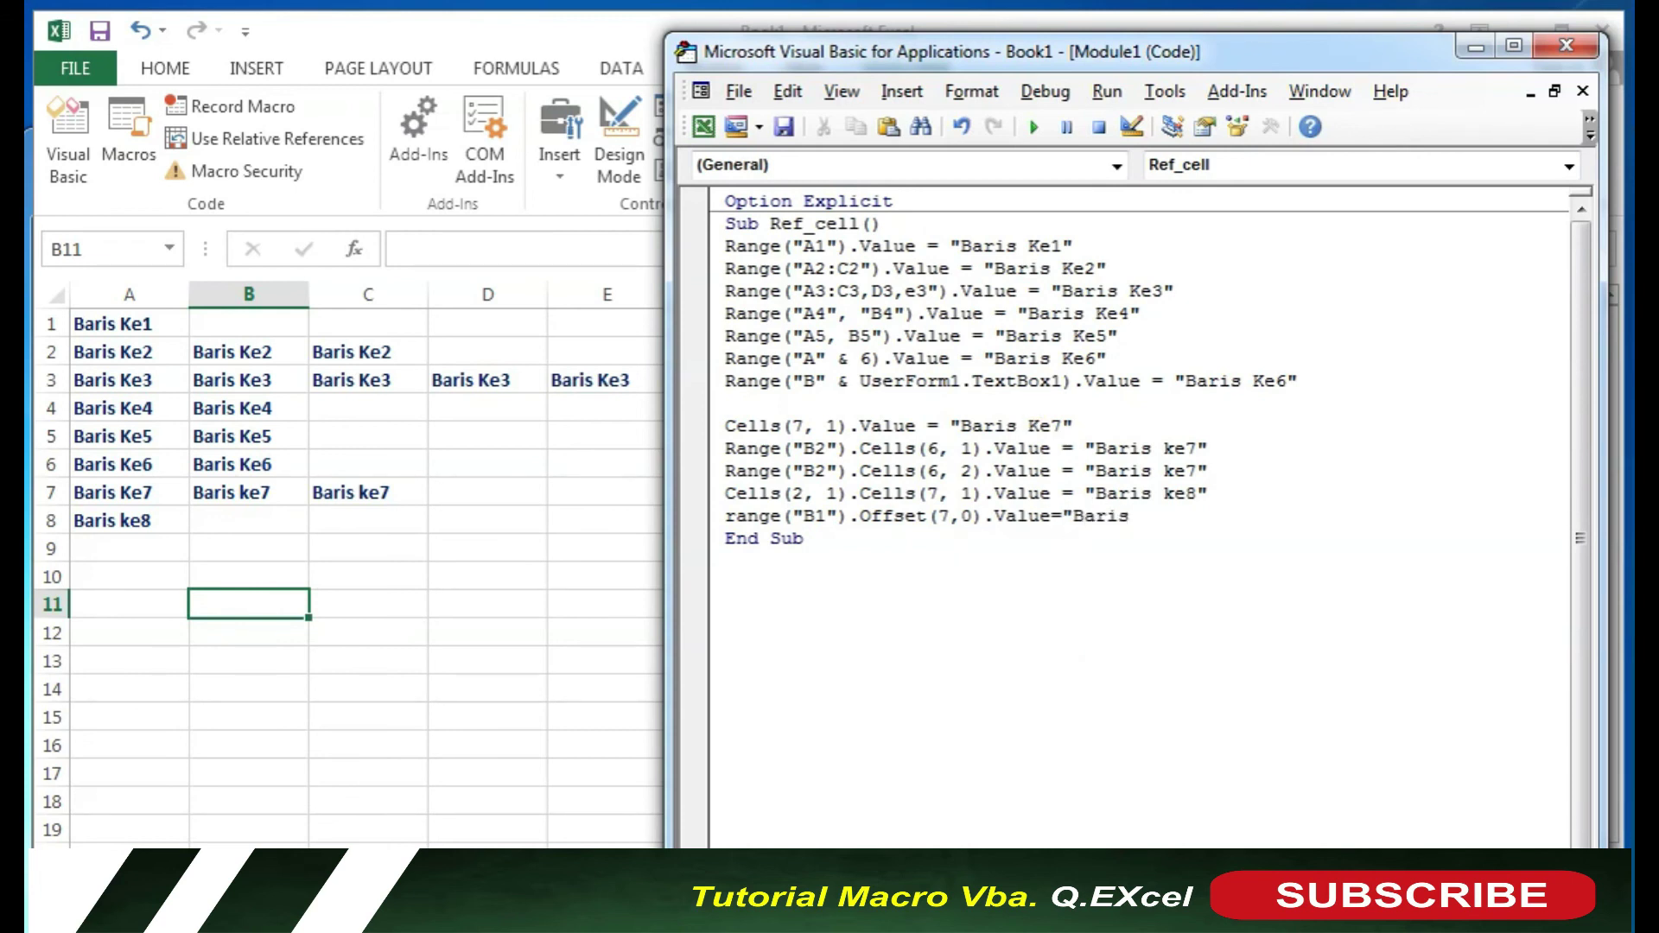
pyautogui.write('ke8)')
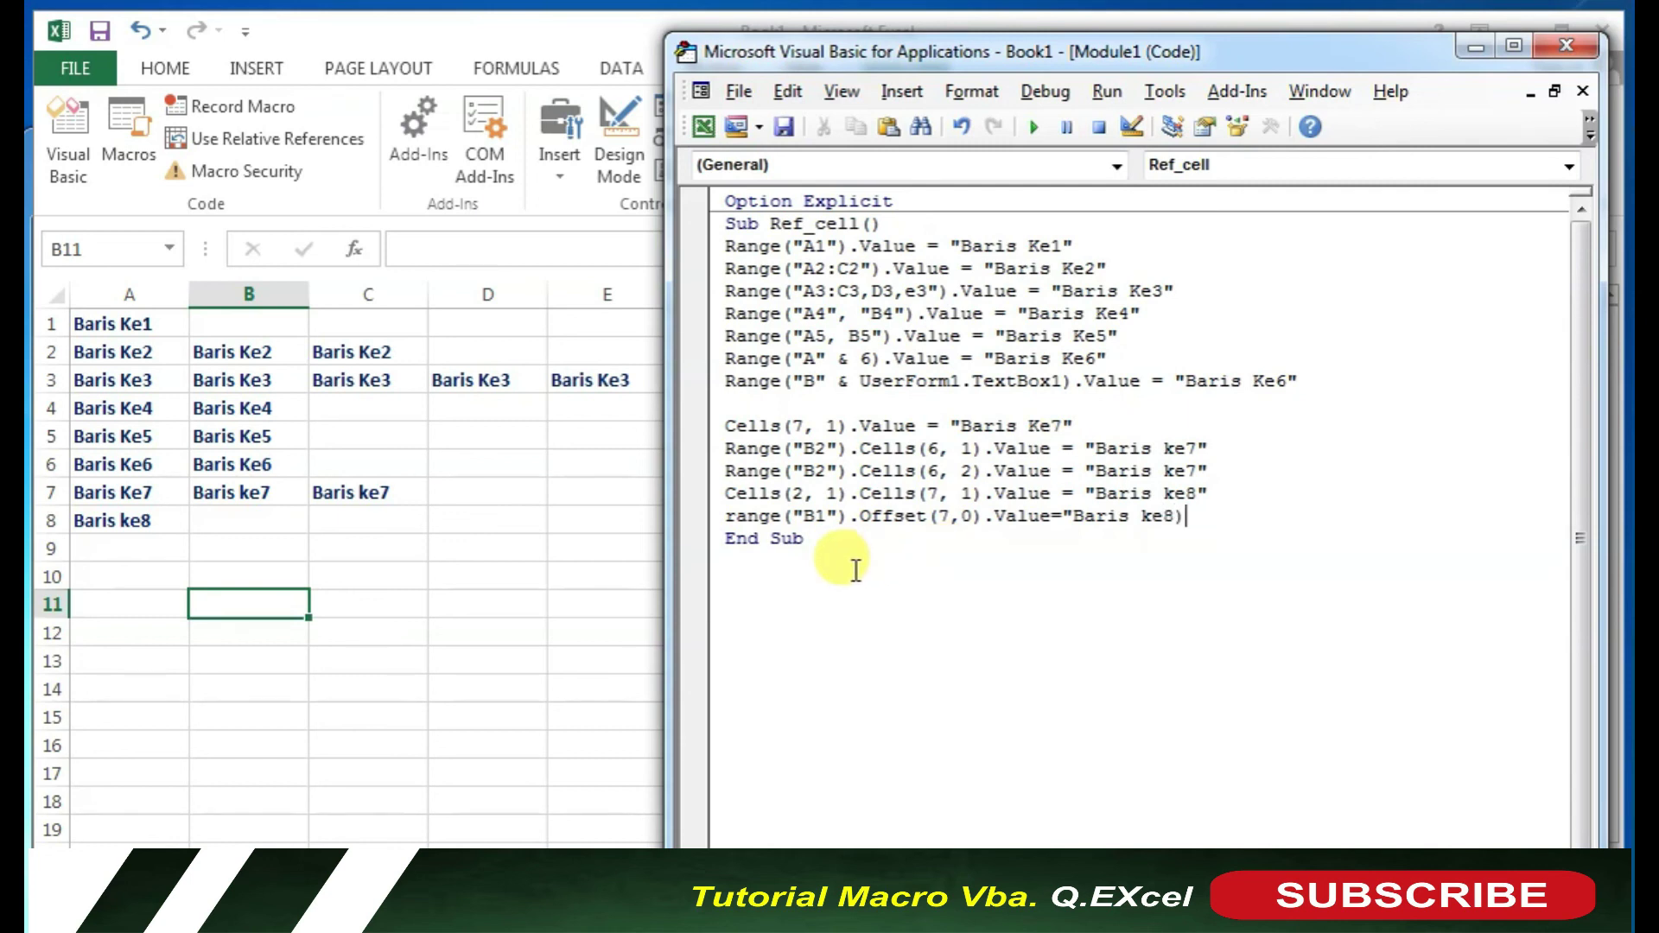
pyautogui.click(842, 560)
pyautogui.click(1035, 127)
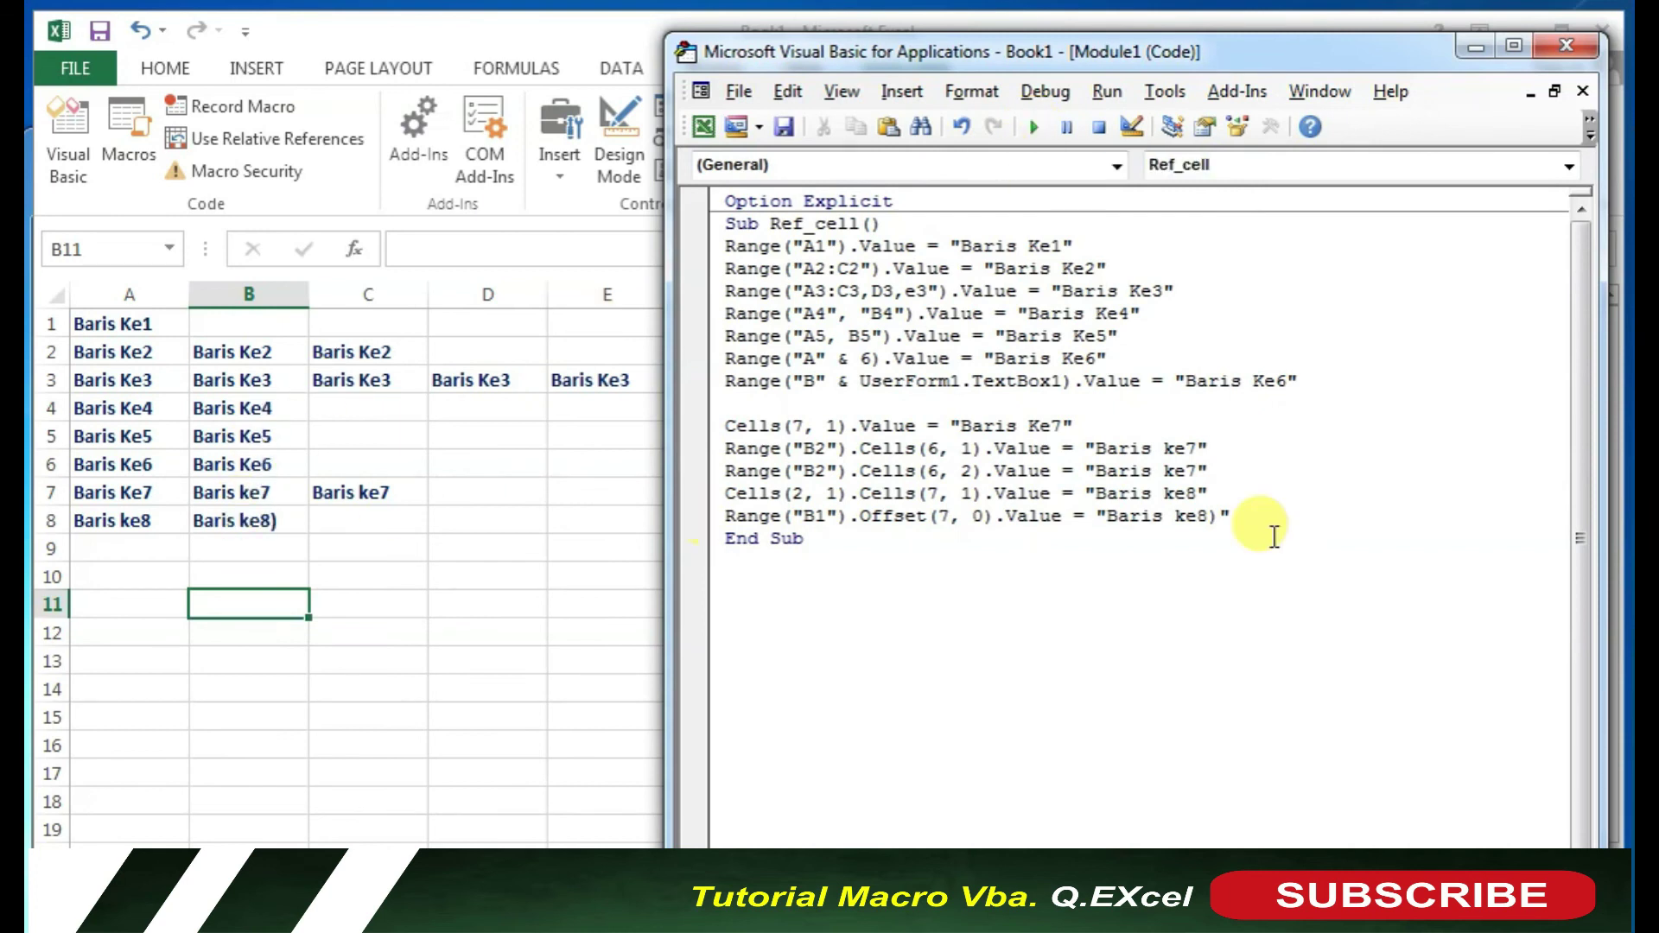
# Remove the stray bracket from the Offset text, rerun the macro, and add an empty line.
pyautogui.click(1221, 515)
pyautogui.press('BackSpace')
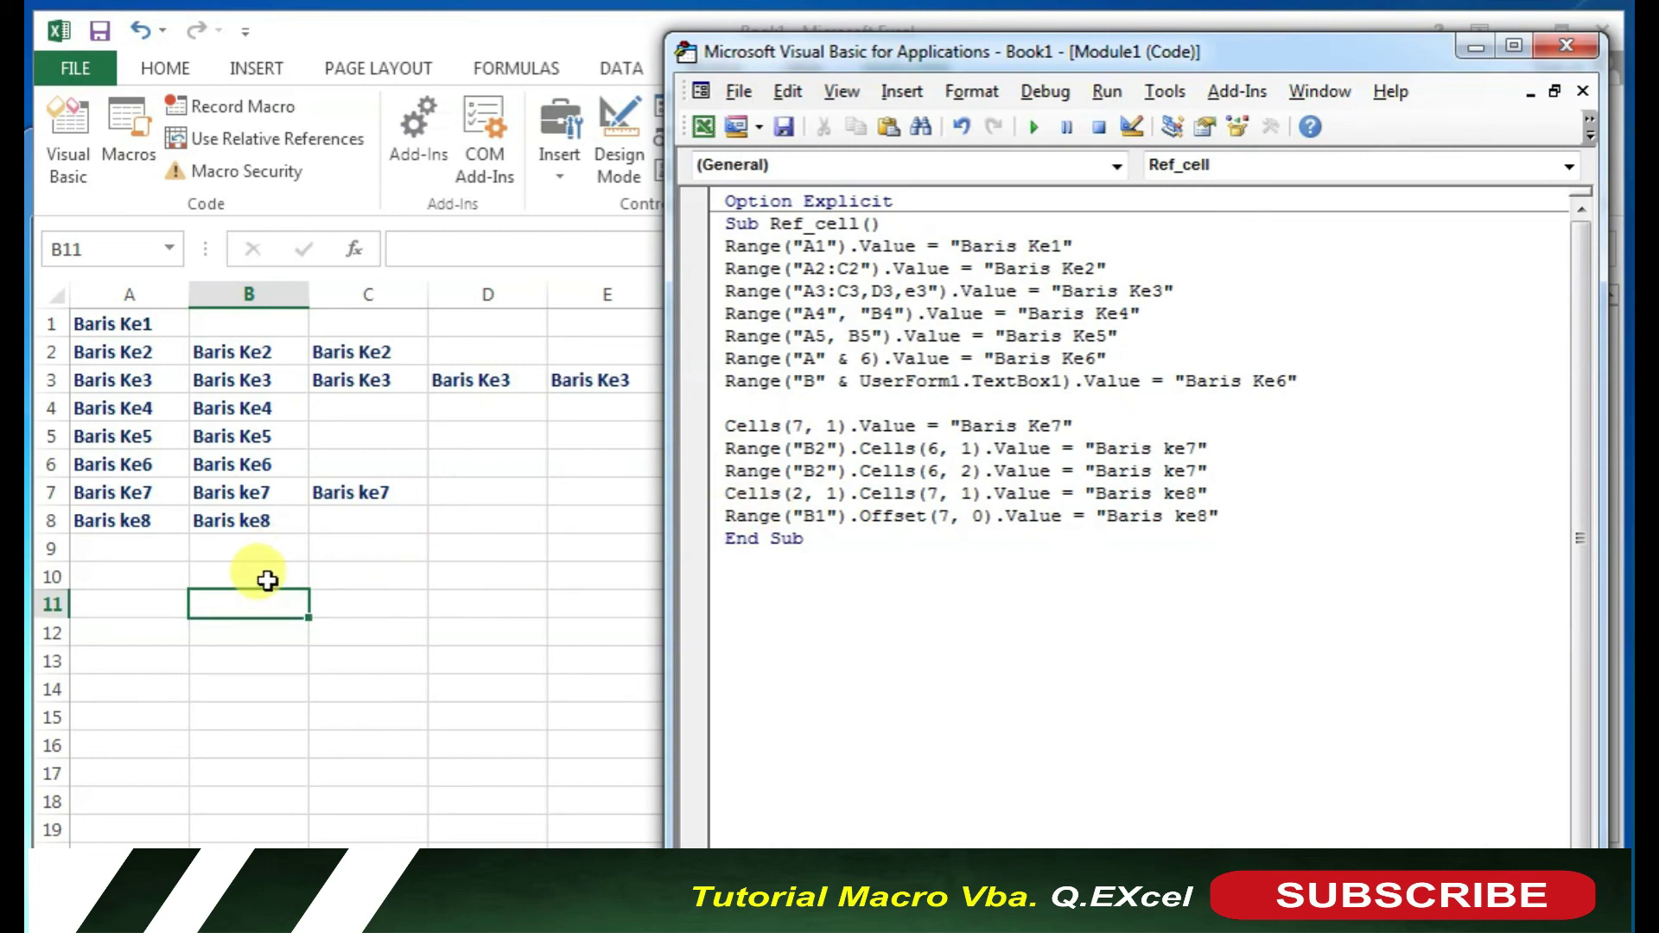
pyautogui.click(264, 578)
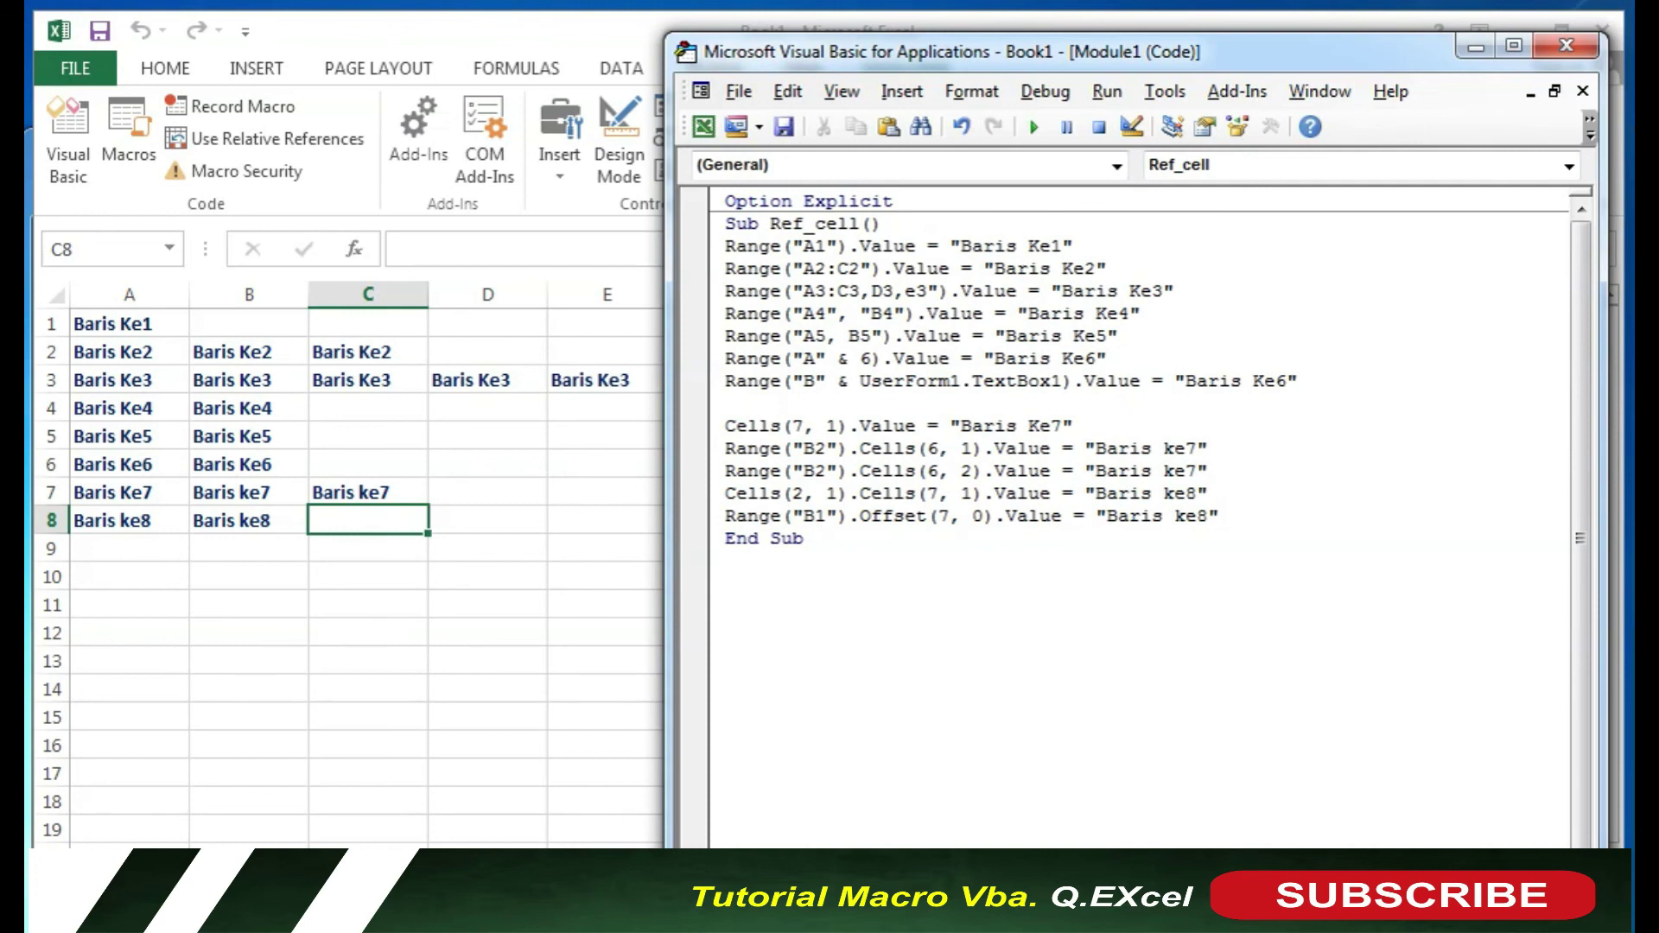
pyautogui.press('Return')
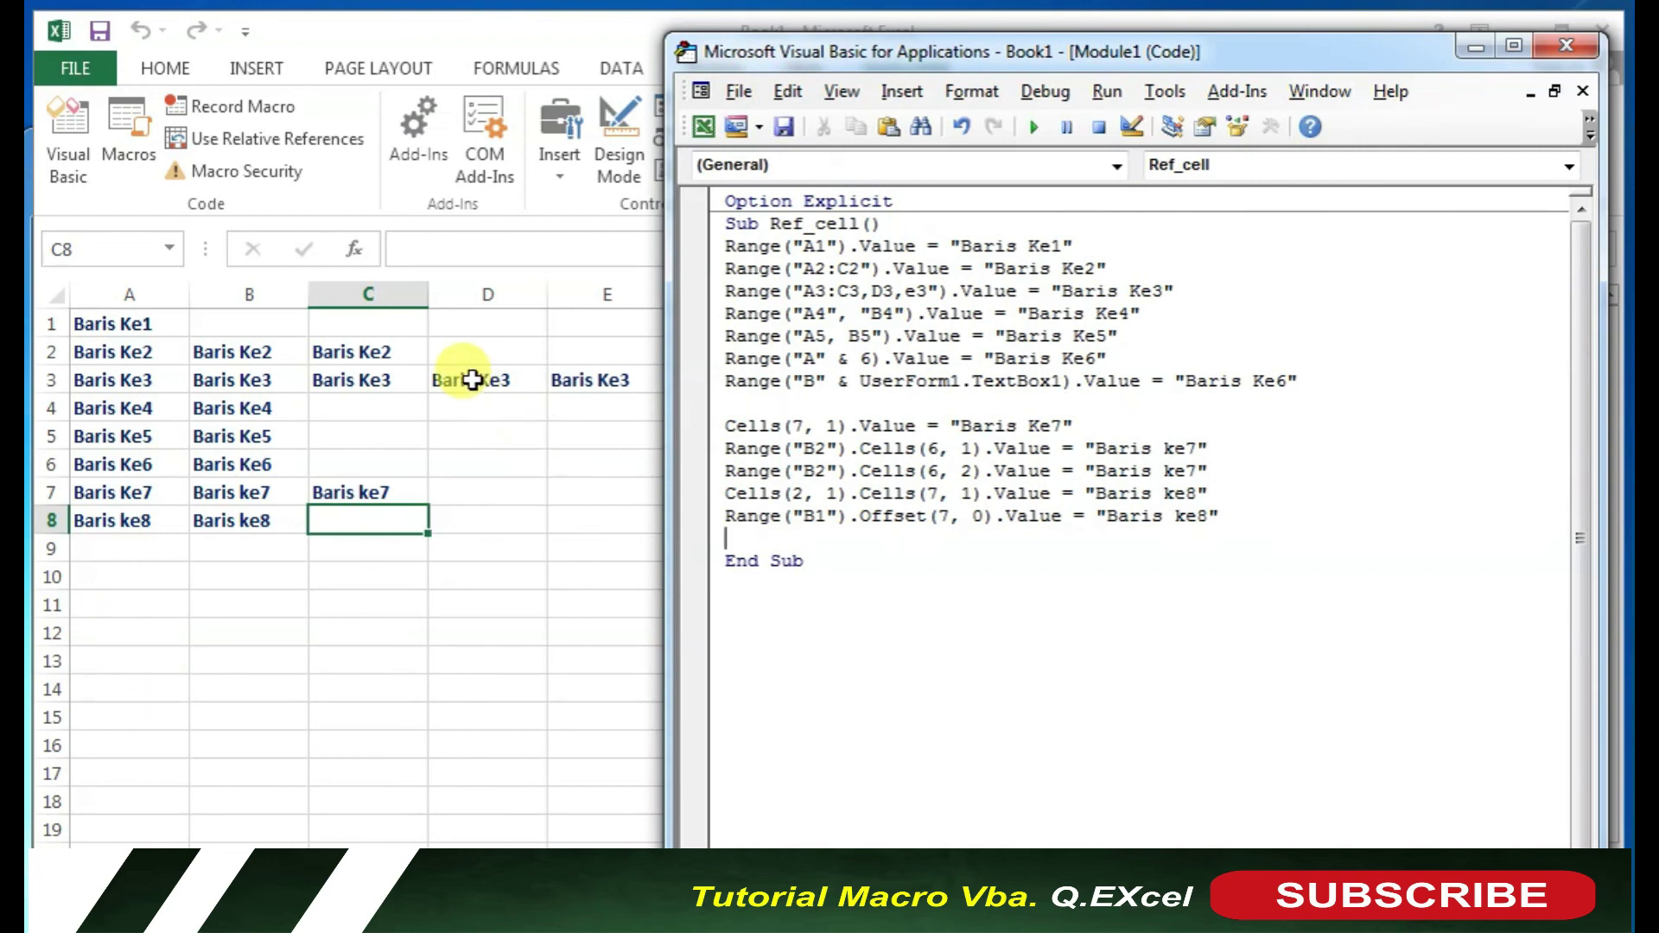
# Name cells D1:D8 kolomD in the Name Box, then switch back to the macro code.
pyautogui.moveTo(483, 324); pyautogui.dragTo(504, 511)
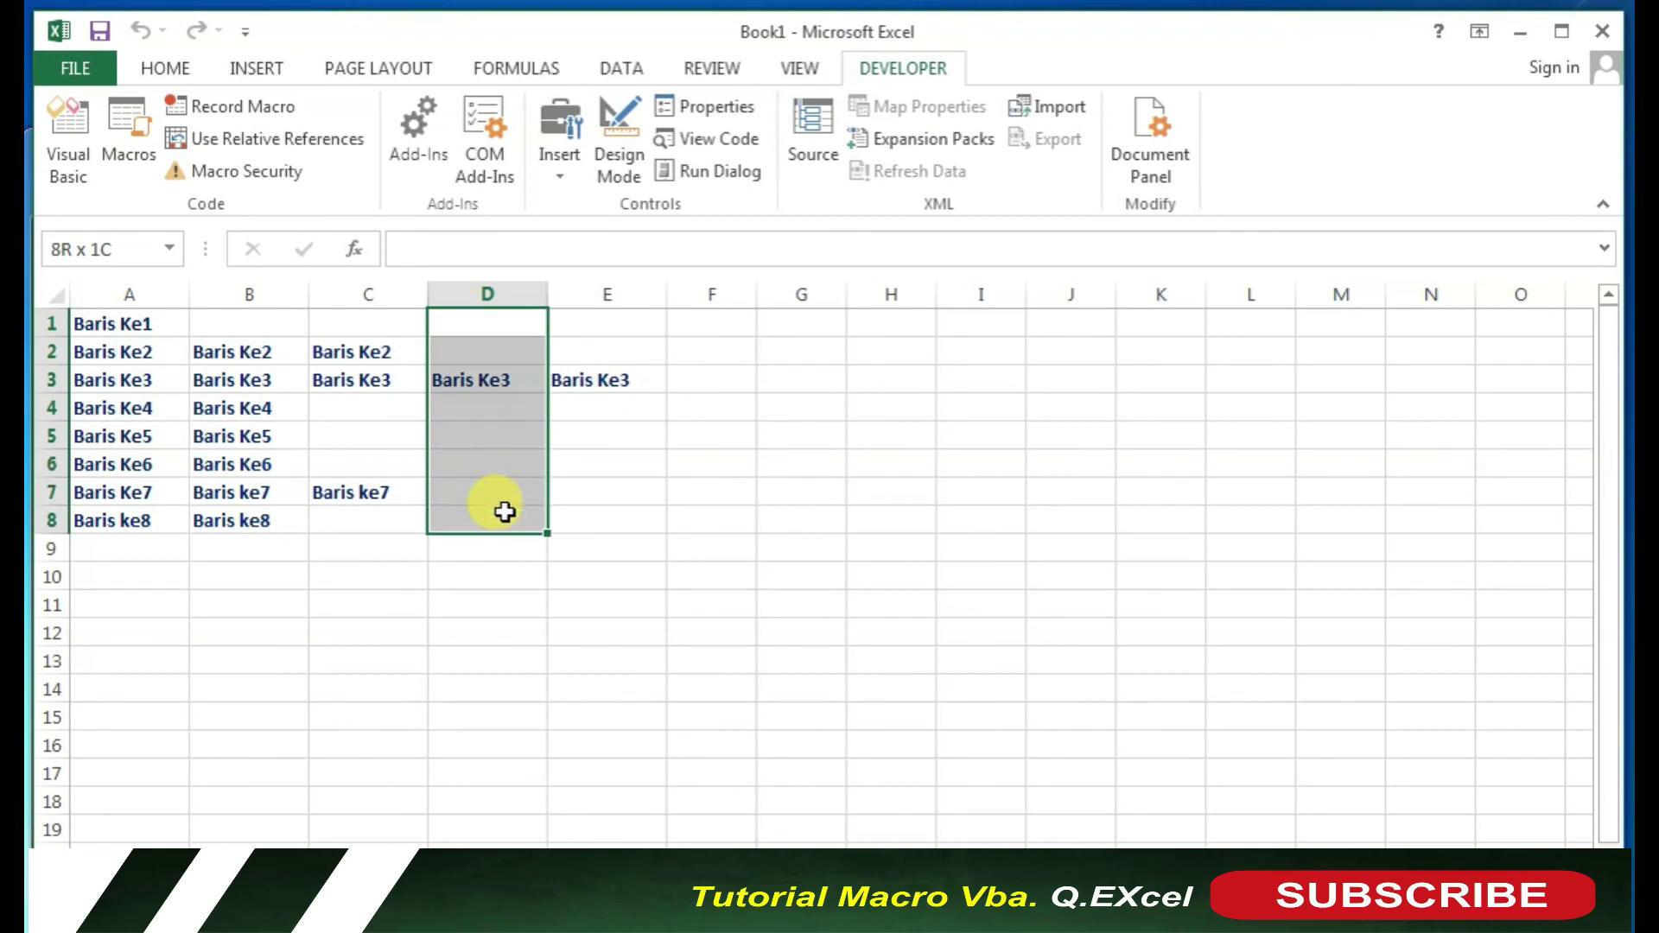
pyautogui.click(97, 245)
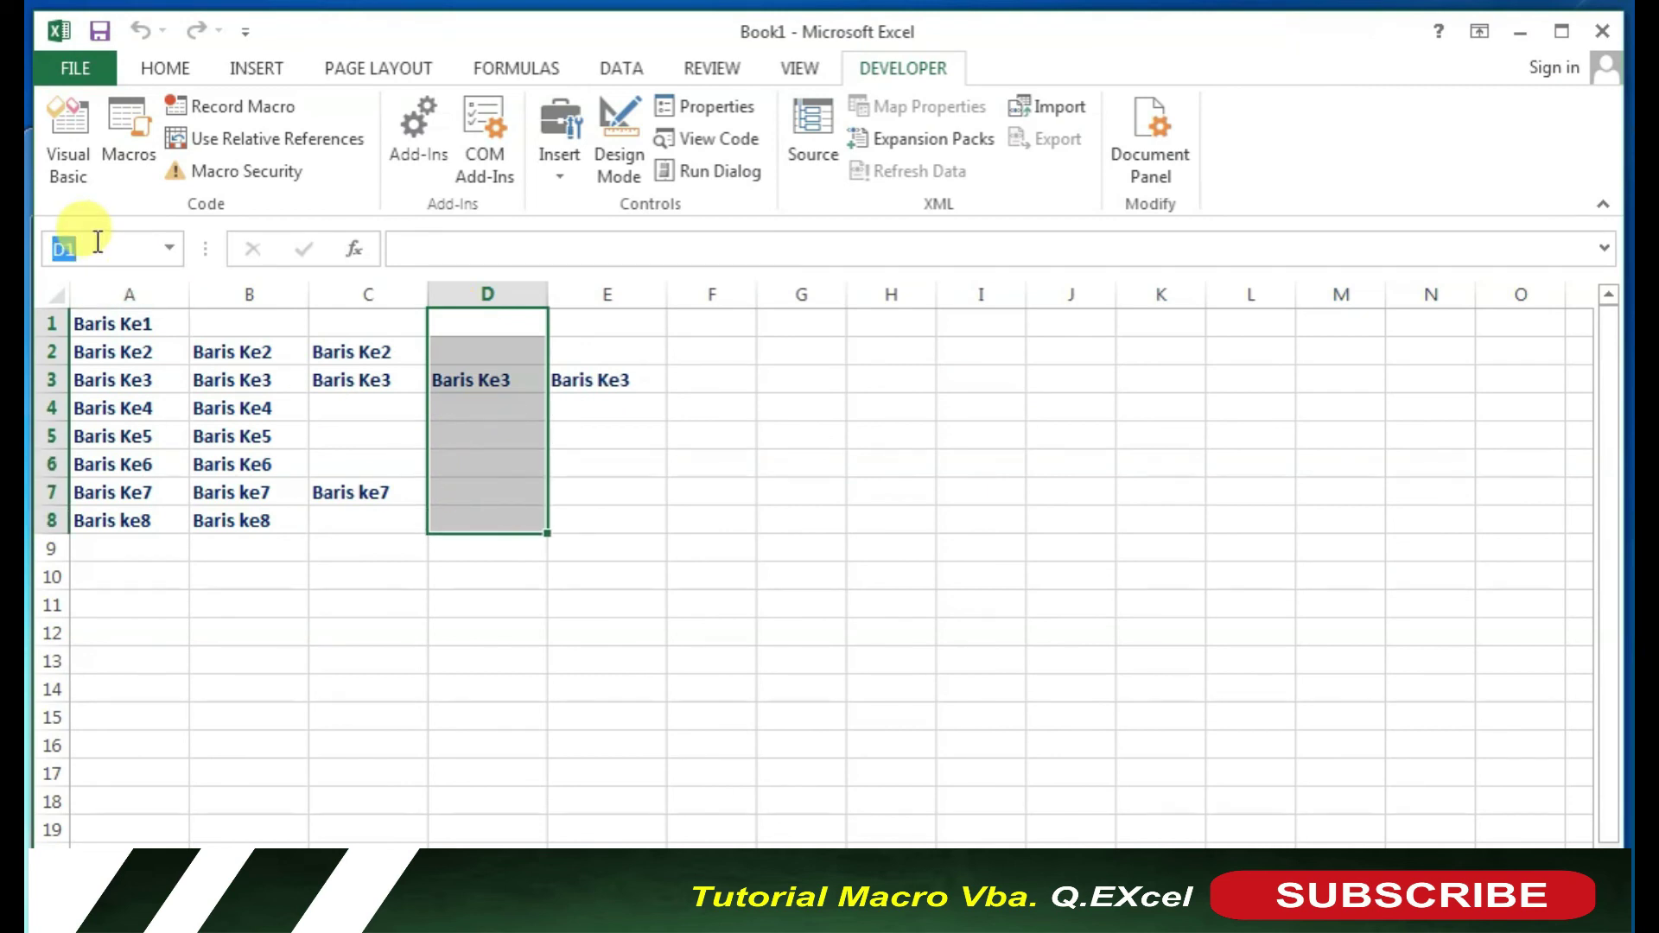
pyautogui.write('kolomD')
pyautogui.press('Return')
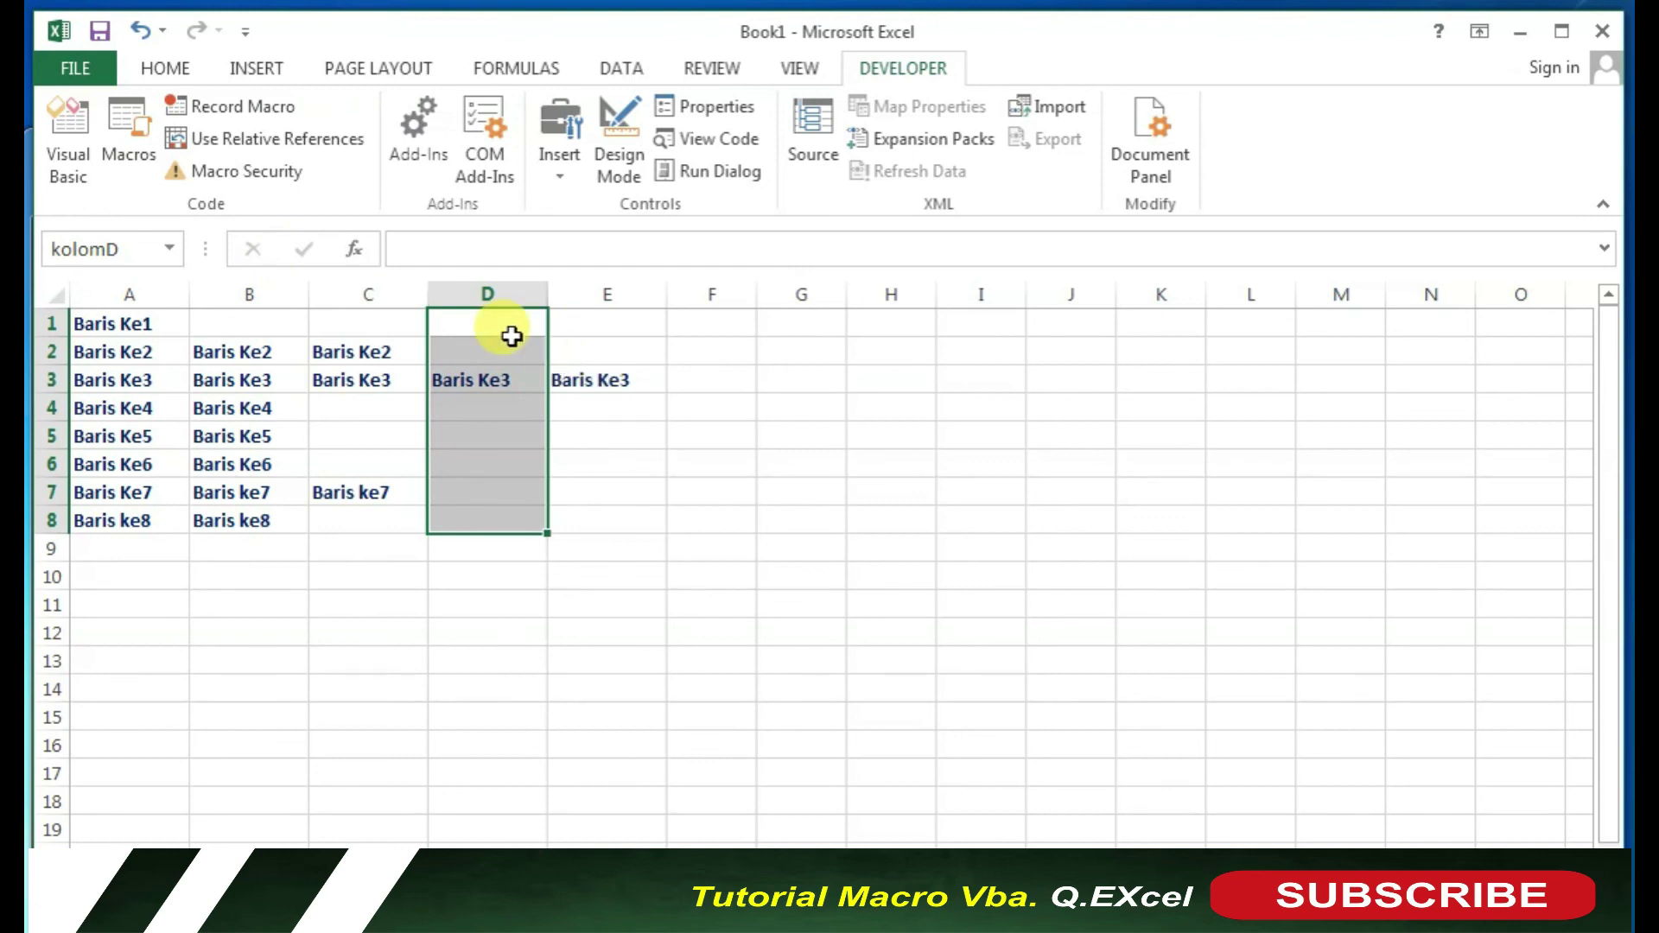
pyautogui.click(651, 415)
pyautogui.click(75, 143)
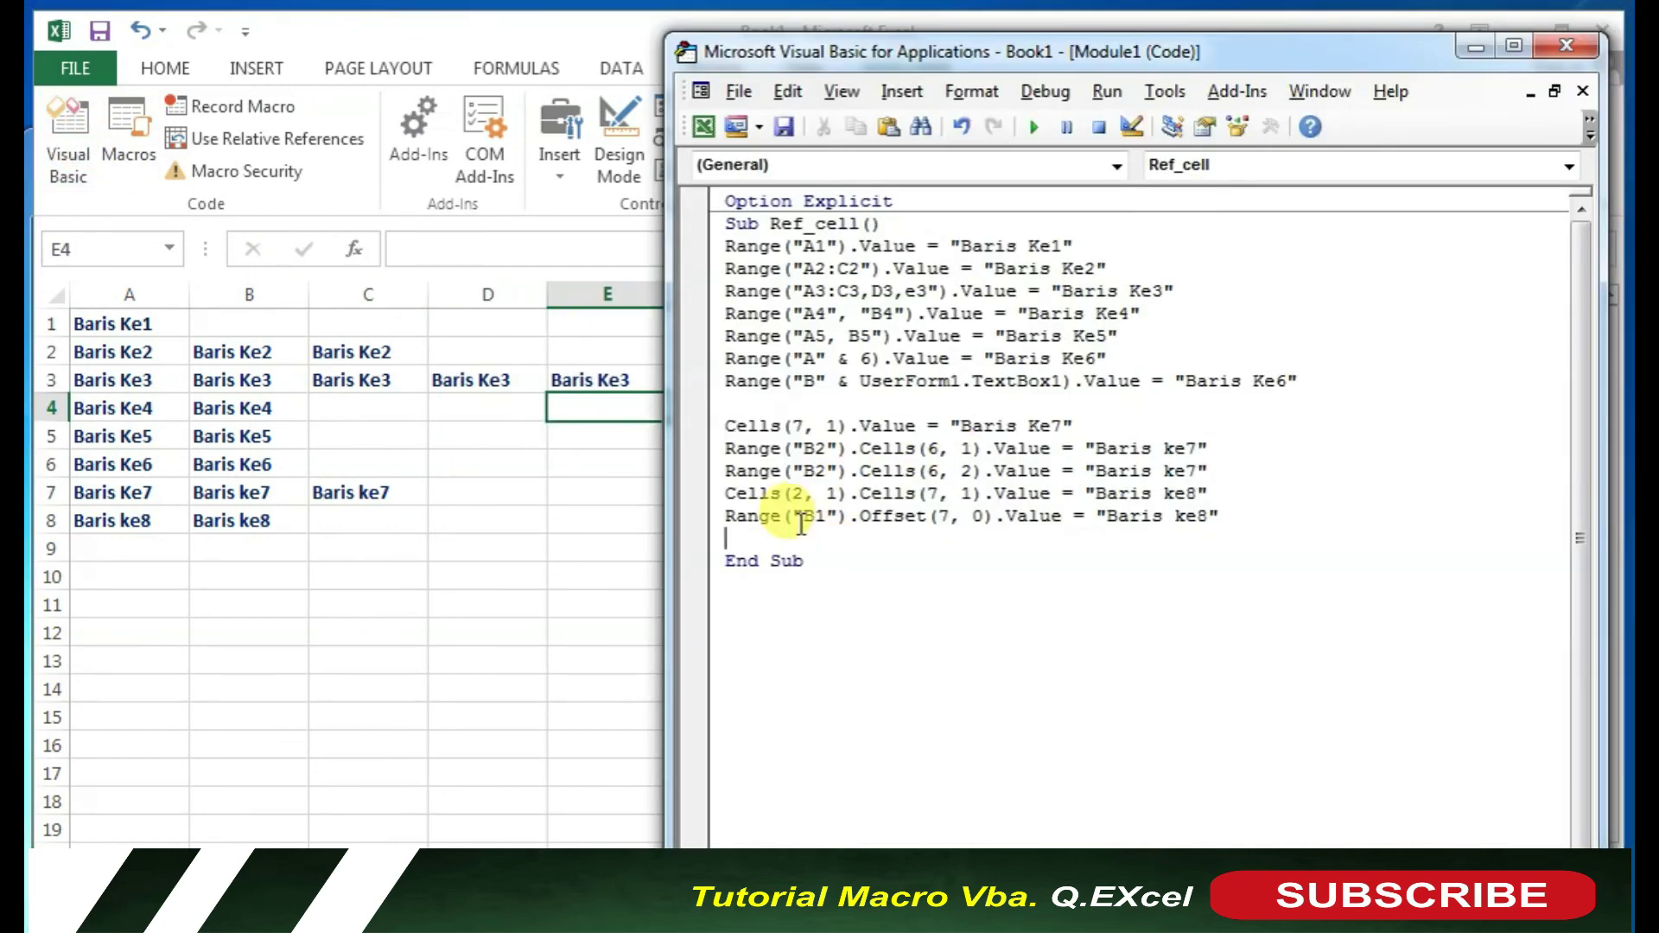
# Add Range("kolomD").Value = "ColumnD" and run it so D1:D8 read ColumnD.
pyautogui.write('range')
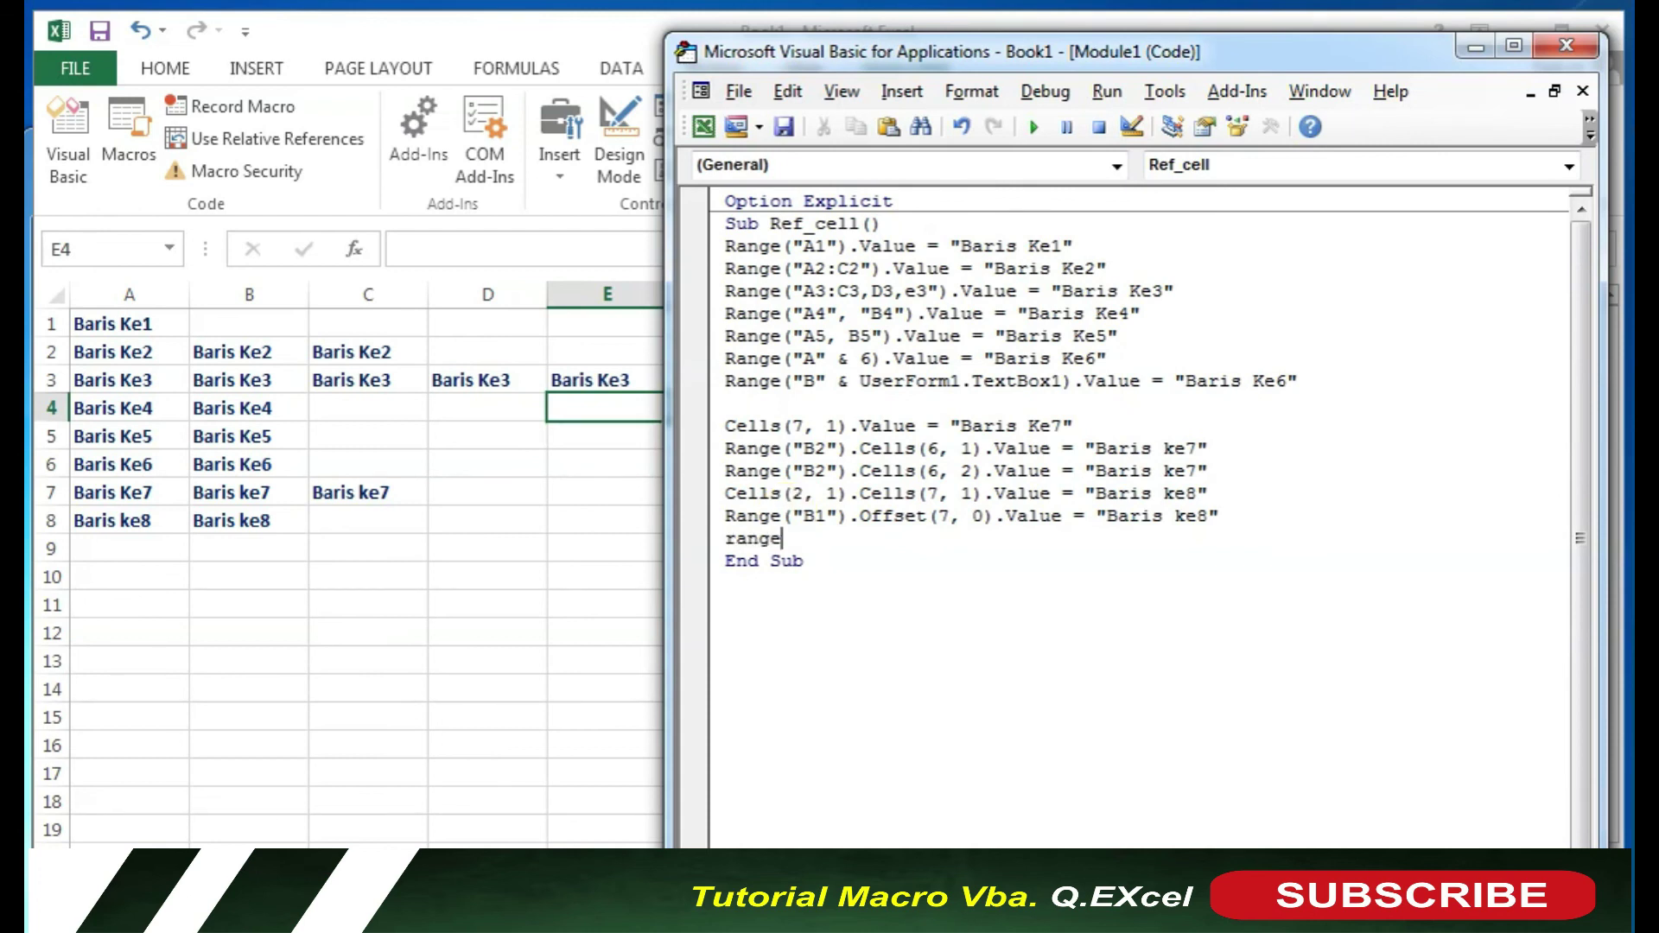
pyautogui.write('("')
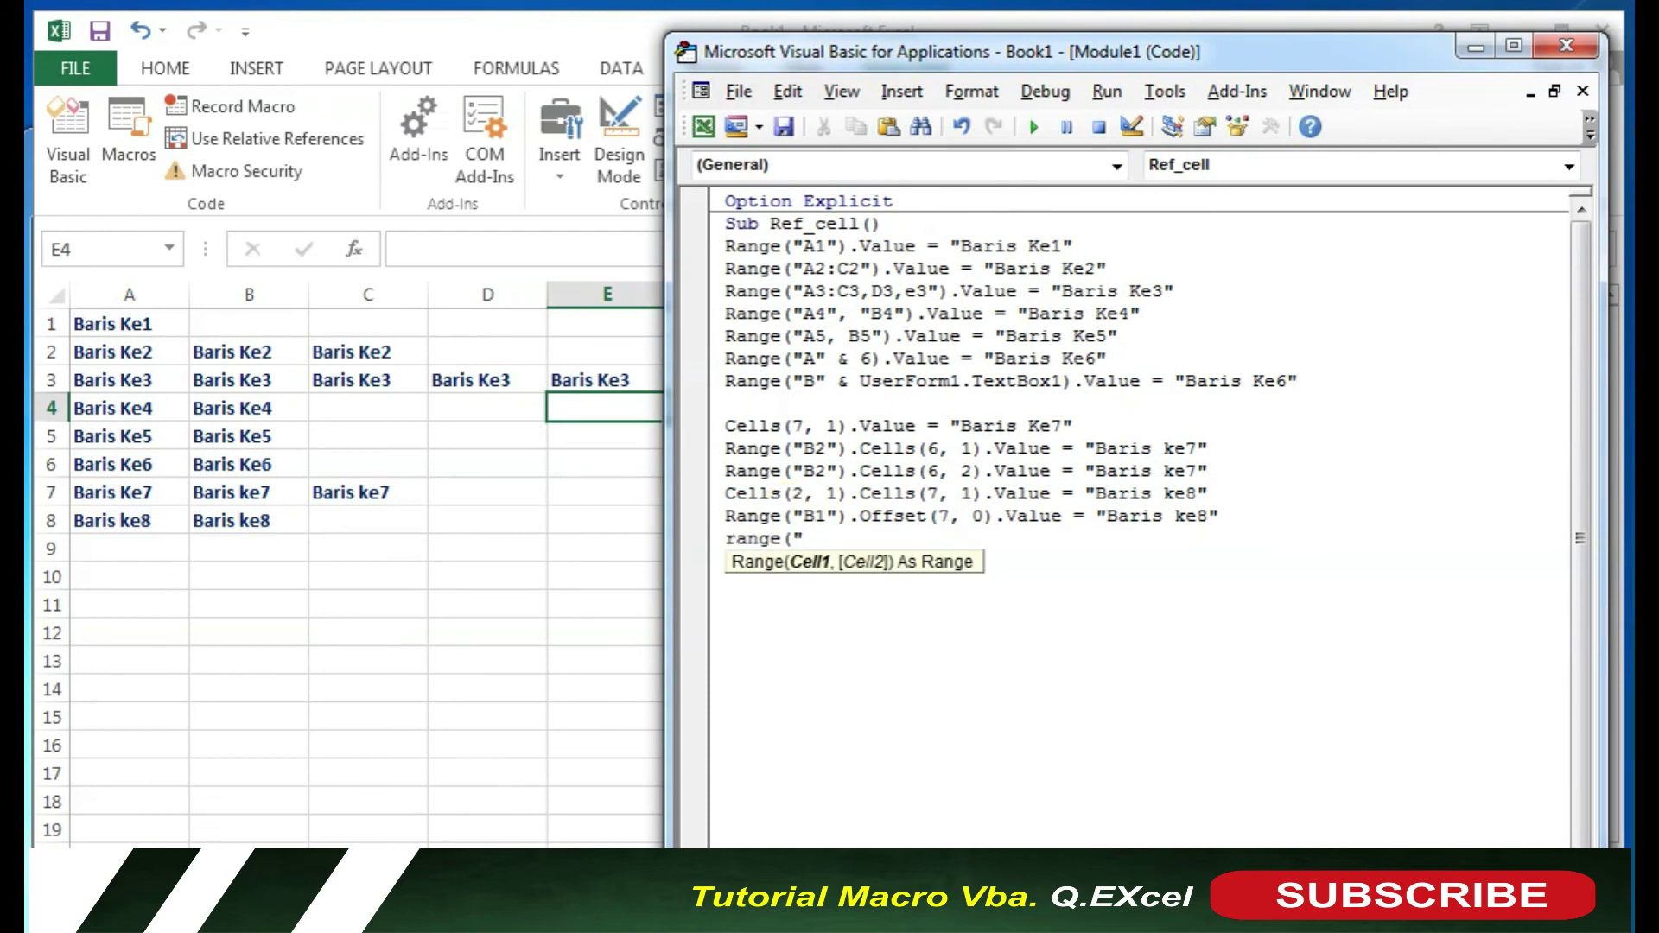
pyautogui.write('Kol')
pyautogui.press('BackSpace')
pyautogui.press('BackSpace')
pyautogui.press('BackSpace')
pyautogui.write('kolomD')
pyautogui.write('"')
pyautogui.write(').value=')
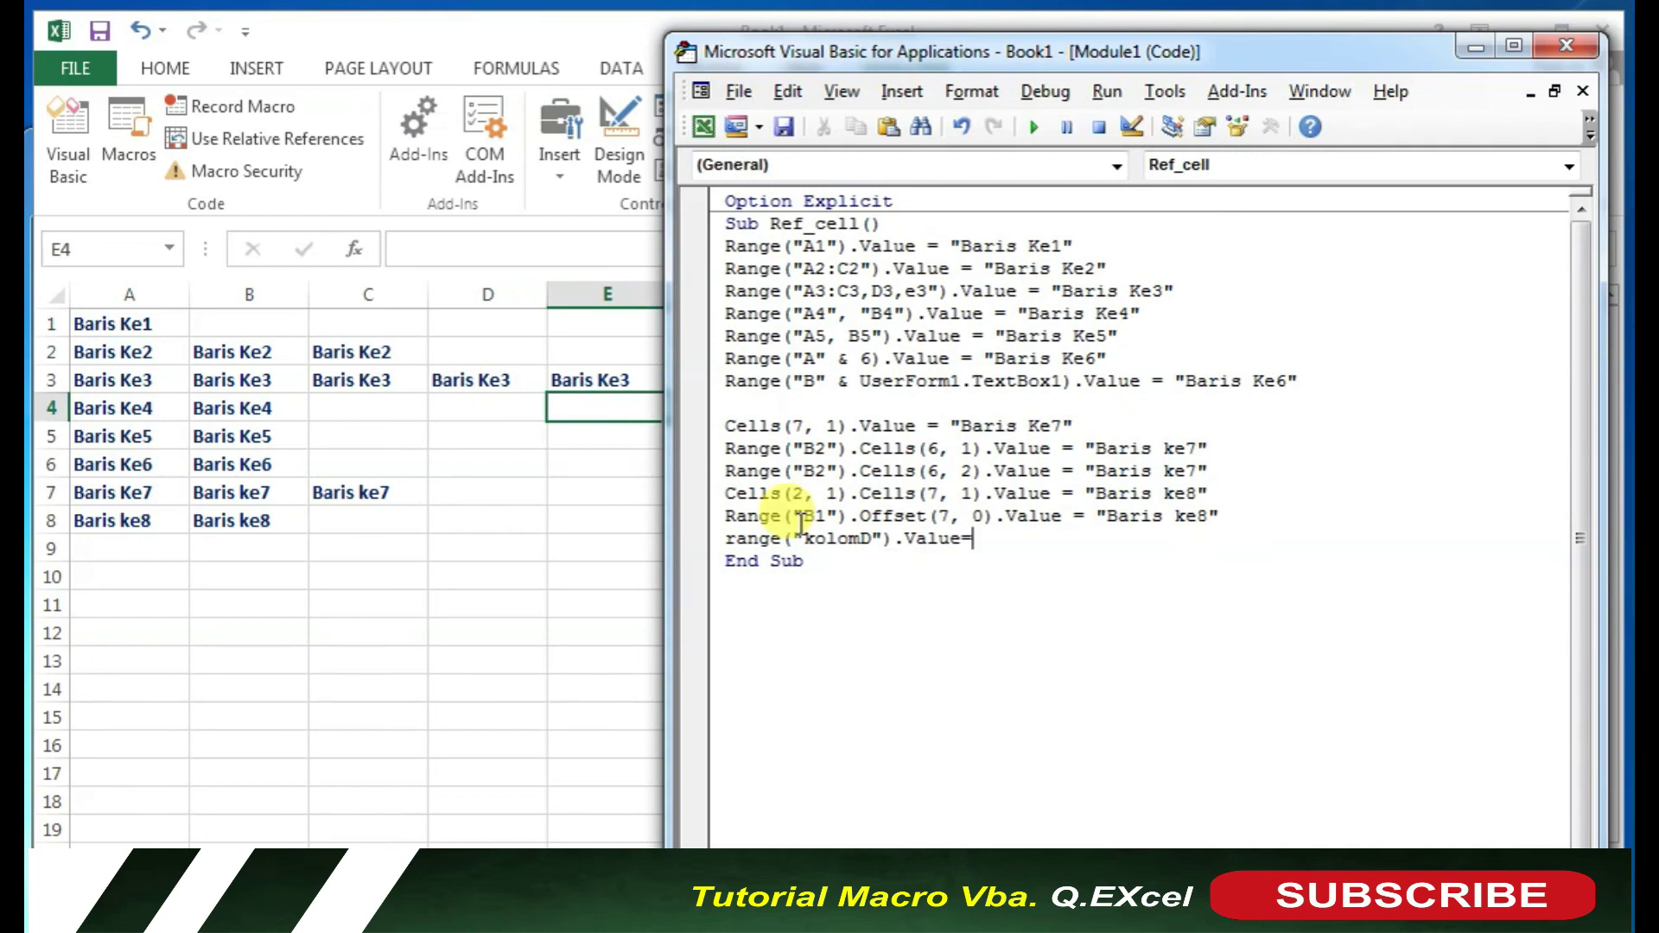
pyautogui.write(' "')
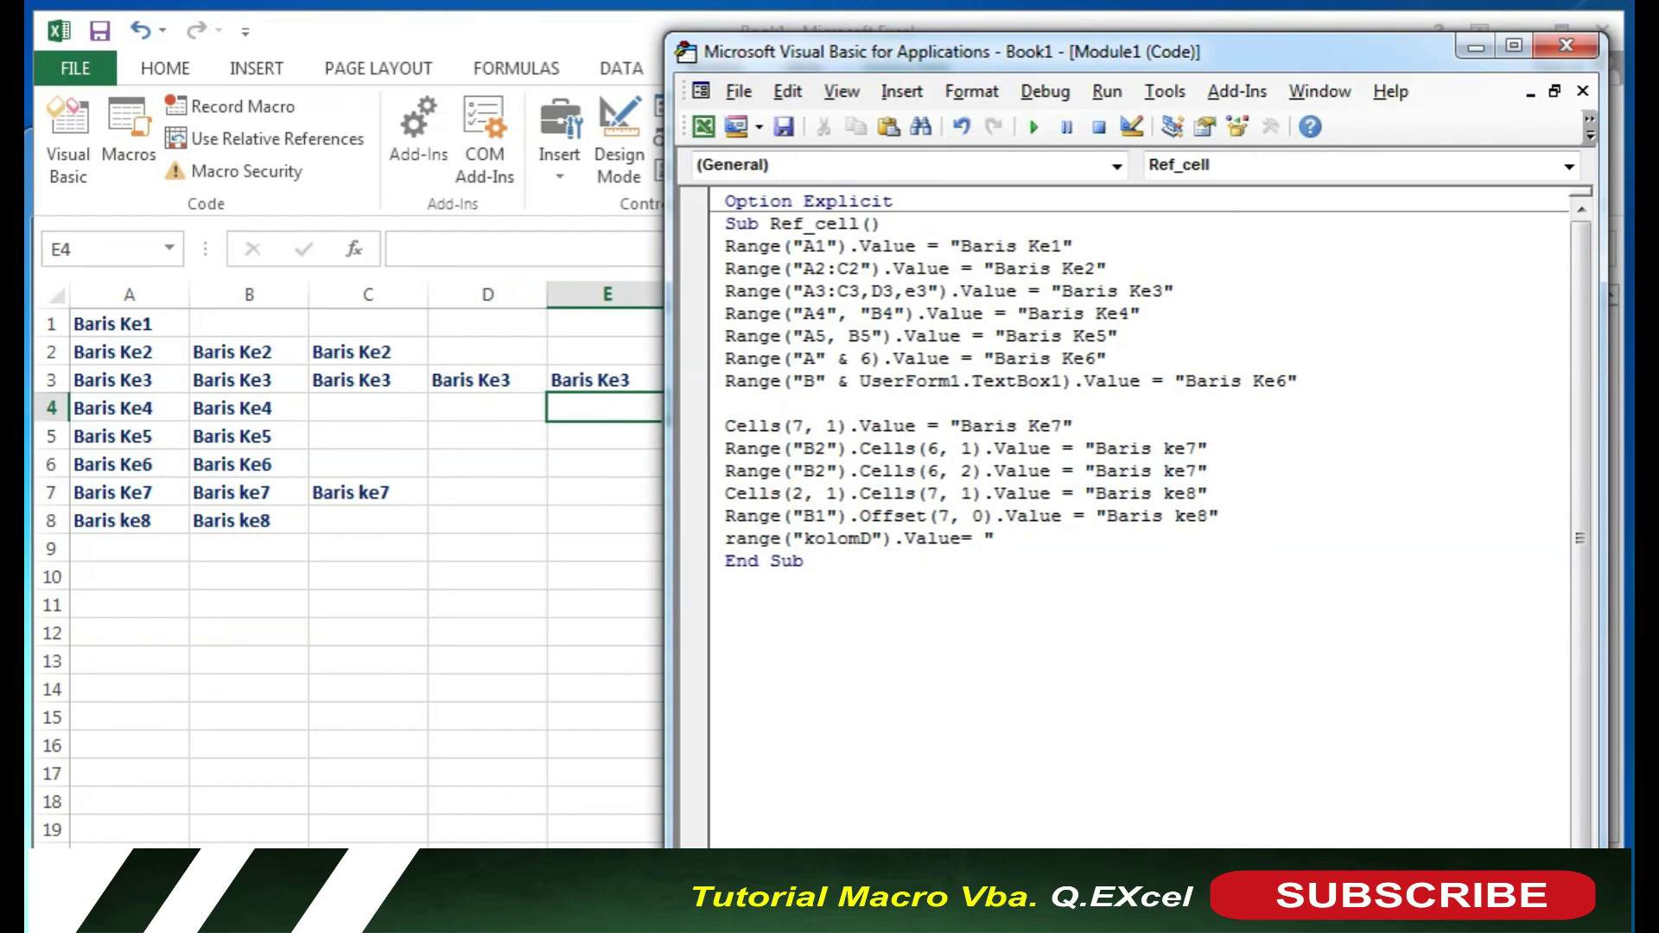
pyautogui.write('K')
pyautogui.press('BackSpace')
pyautogui.write('ColumnD"')
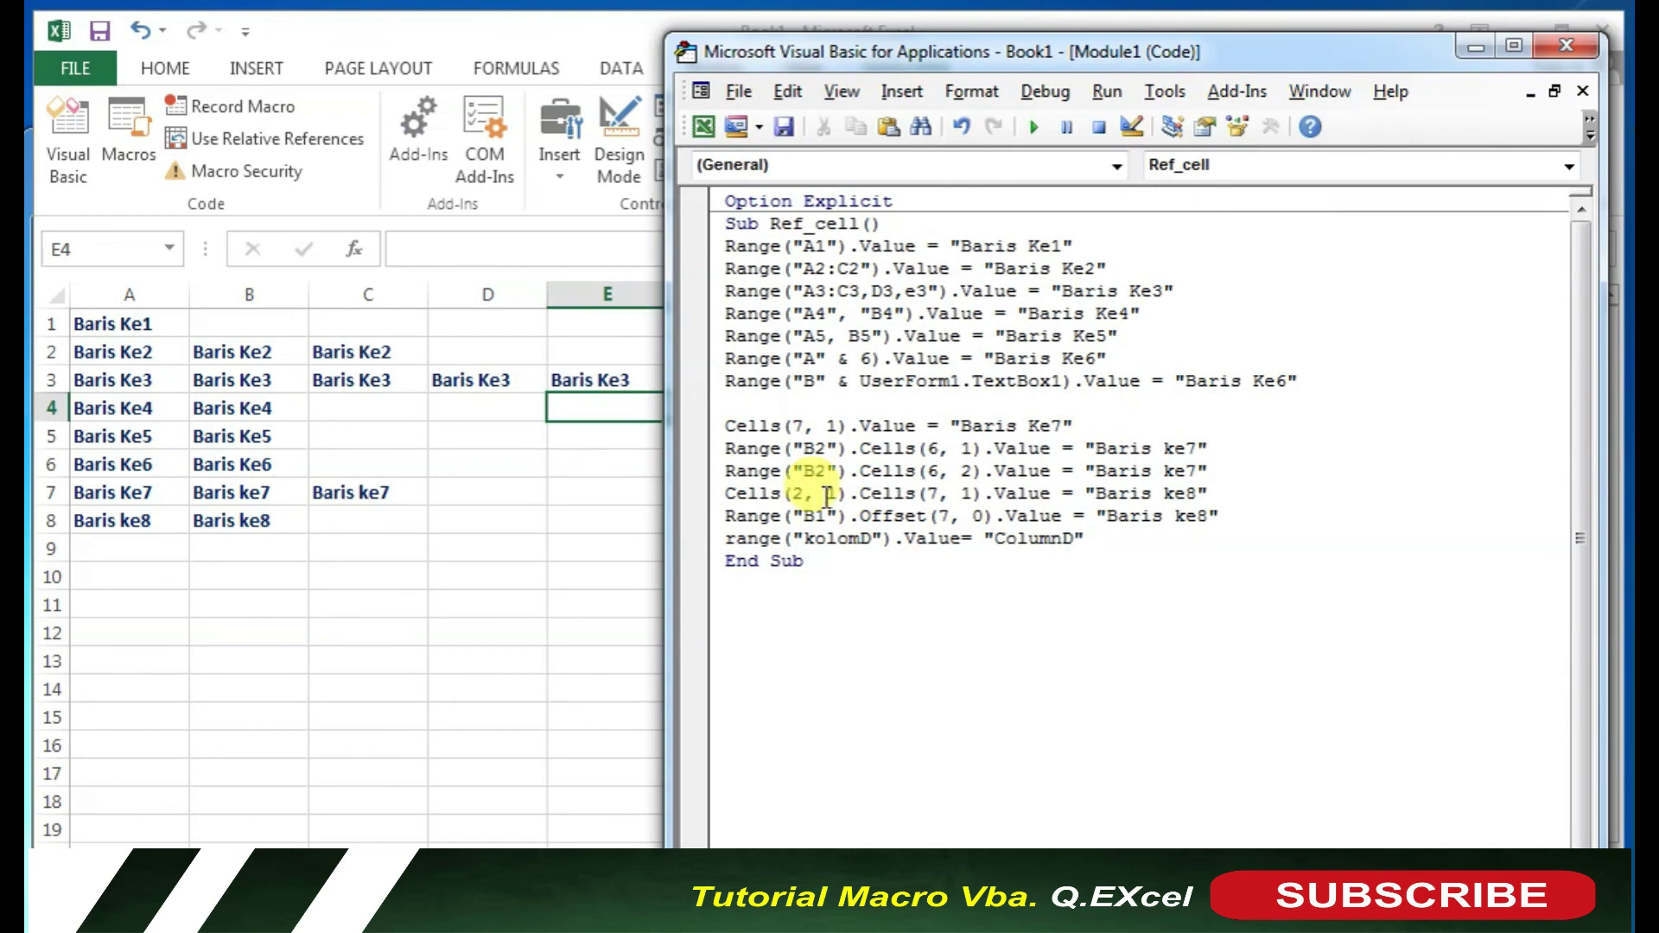
pyautogui.press('F5')
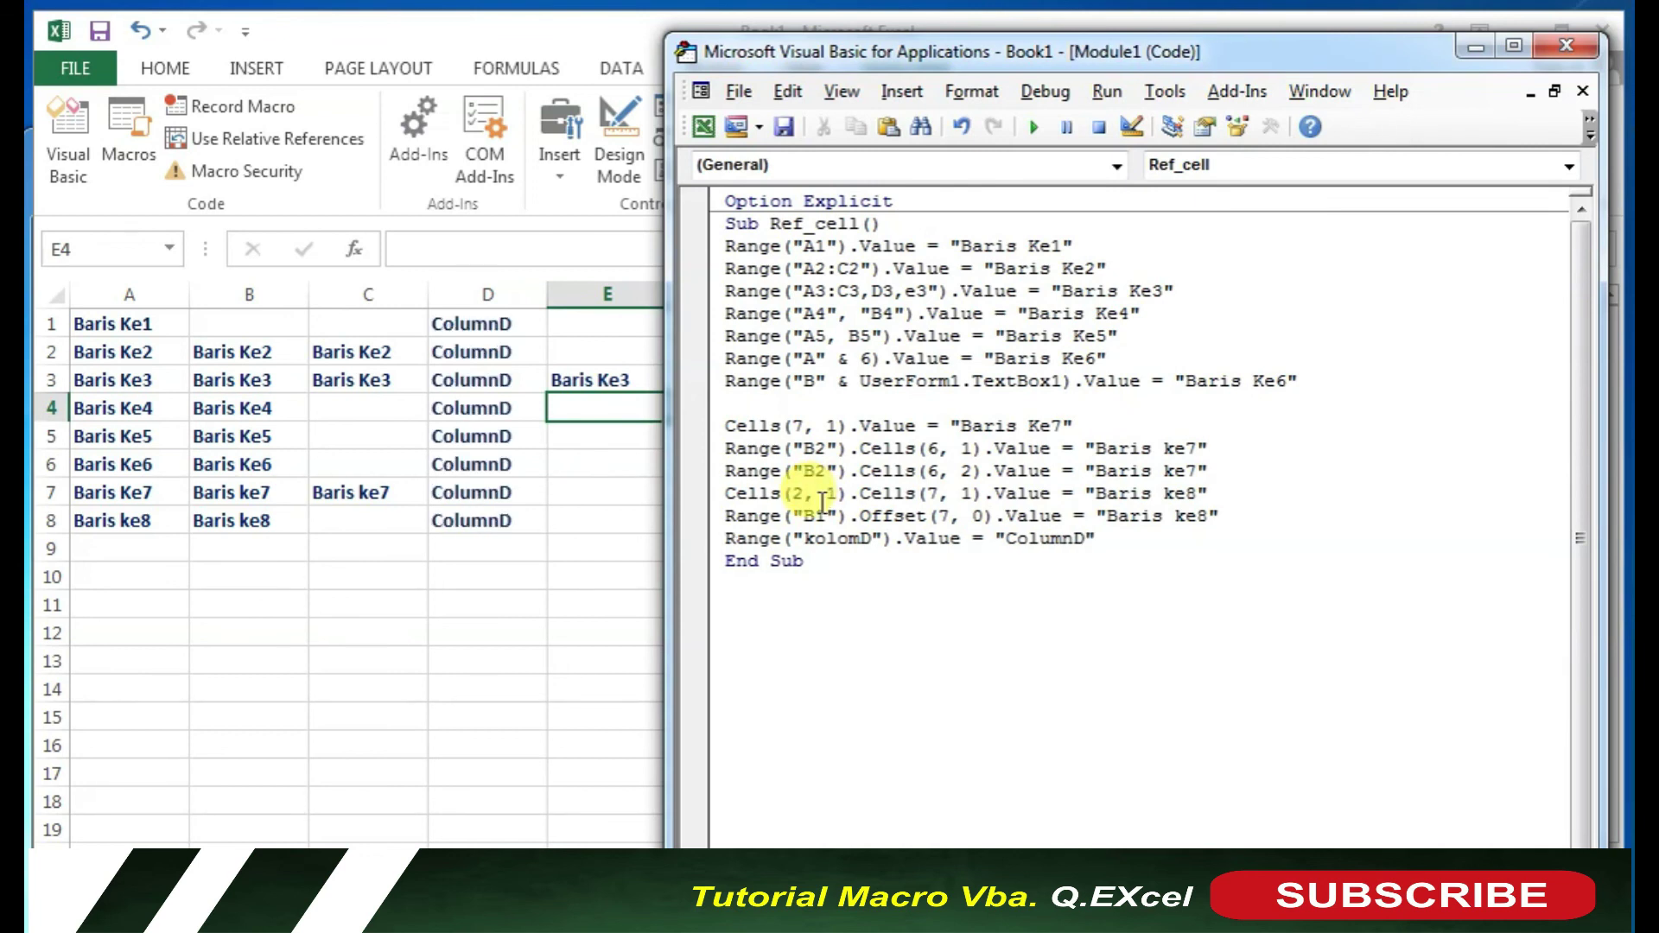
pyautogui.moveTo(474, 323); pyautogui.dragTo(480, 522)
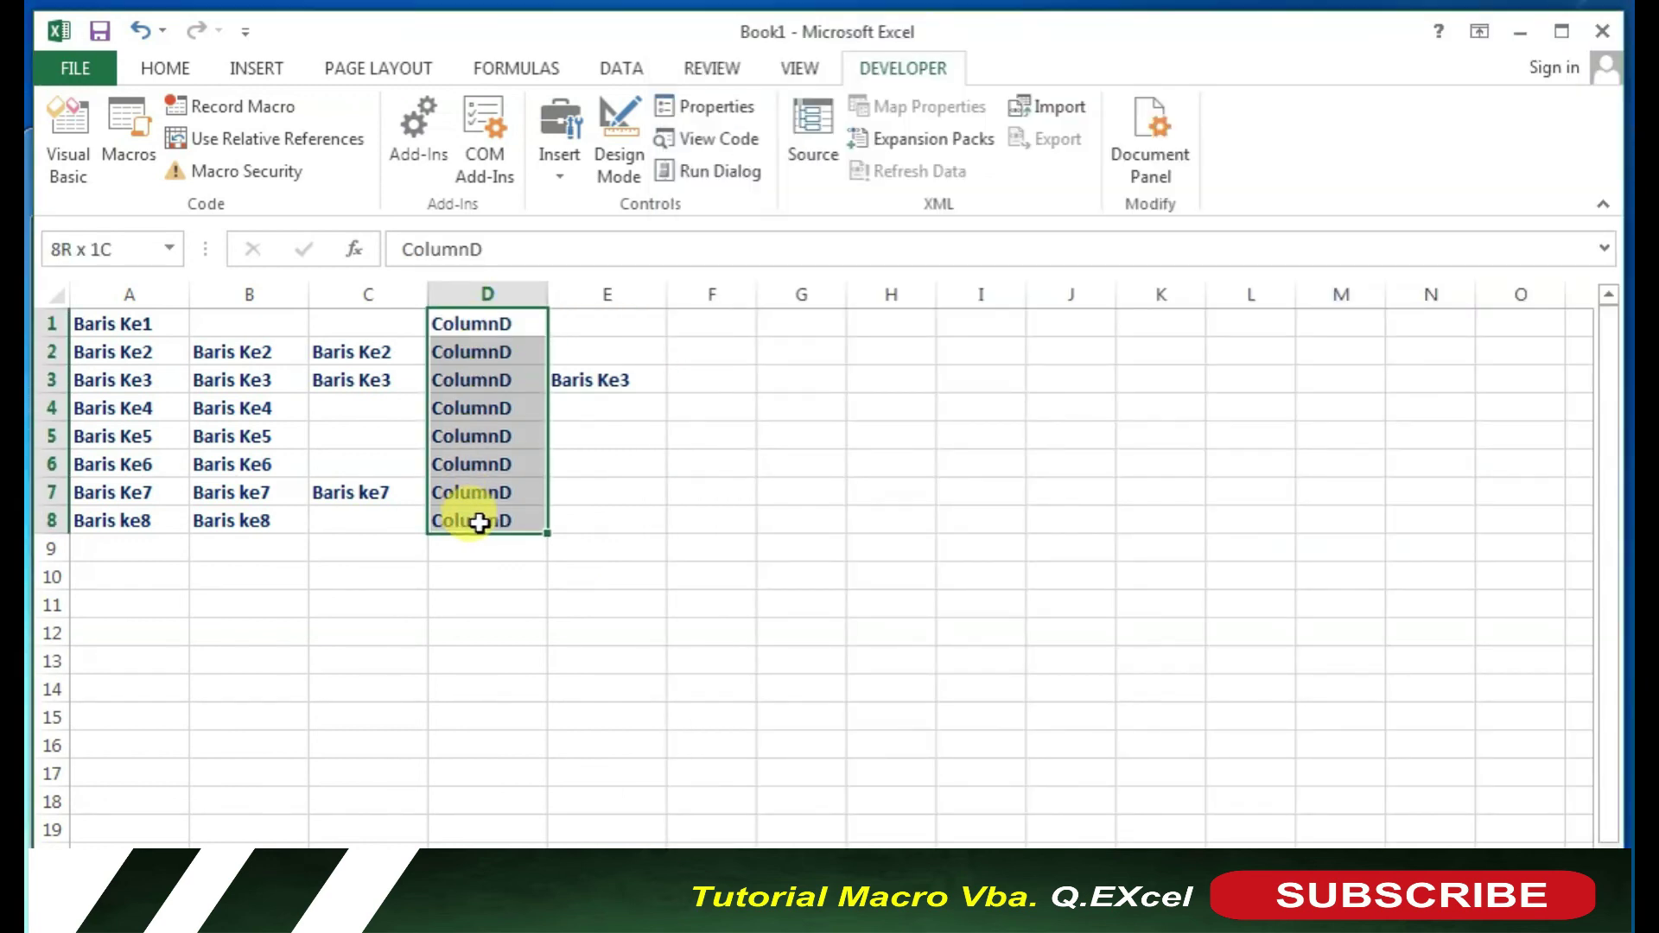
pyautogui.click(615, 493)
pyautogui.click(477, 517)
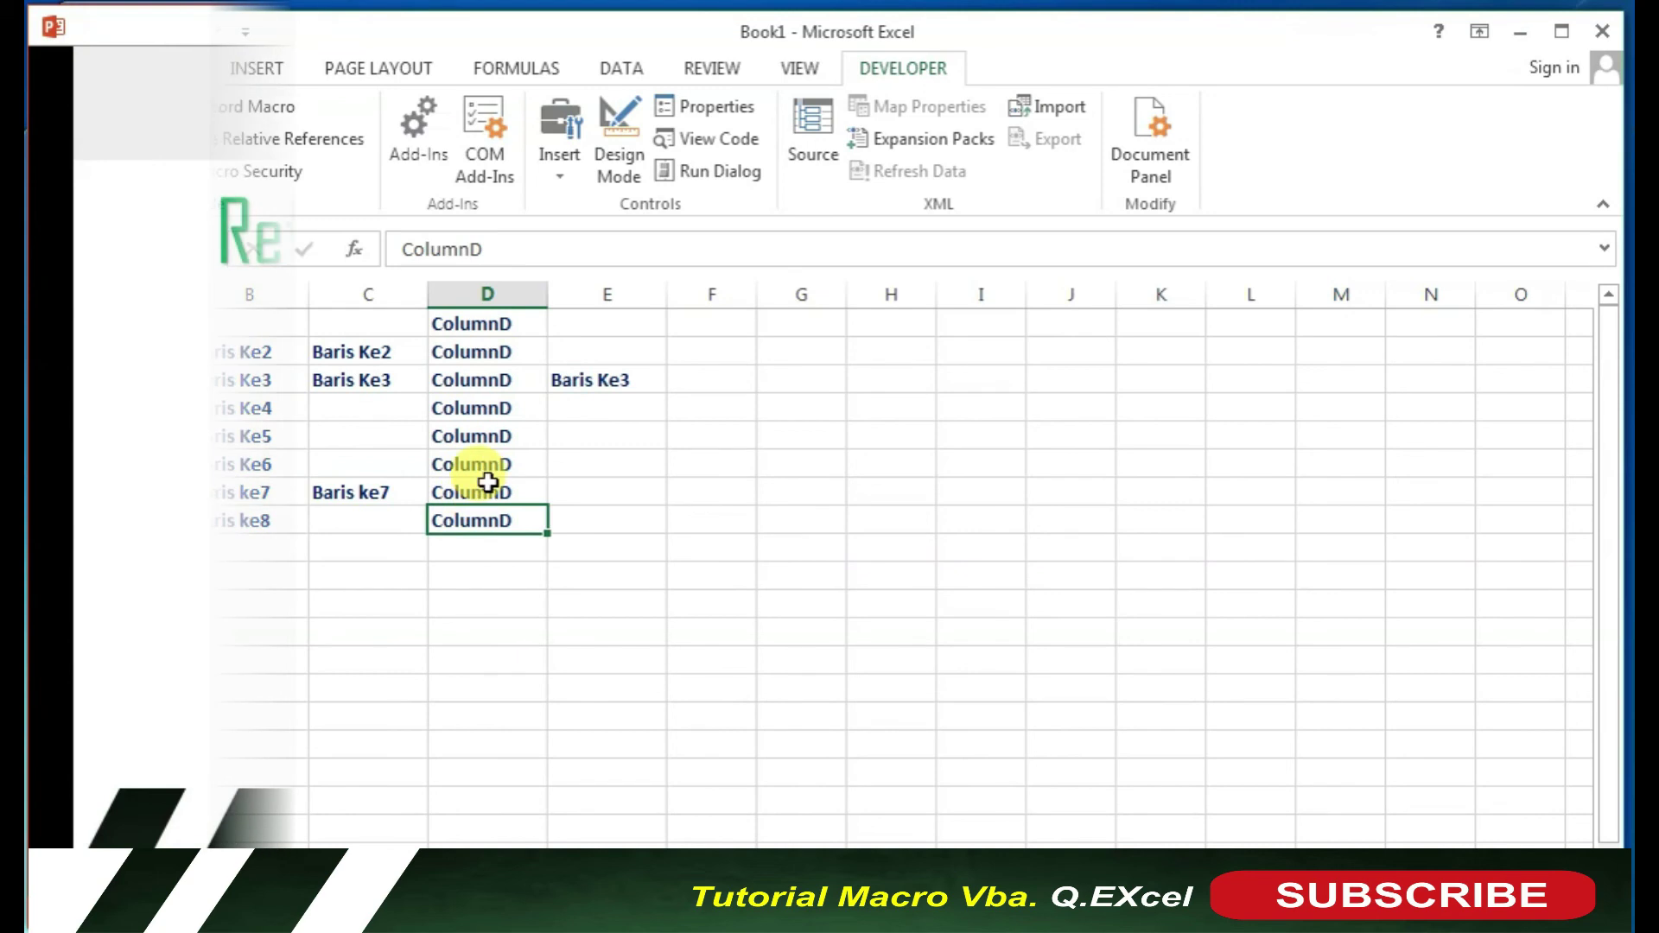